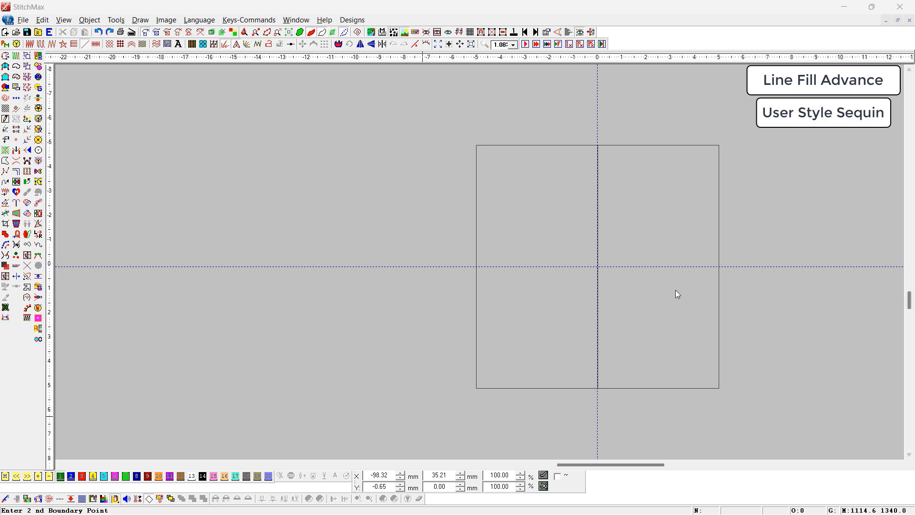
Start a curved line fill beside the hoop outline, placing small salmon, blue, orange, large purple and small salmon sequins along it
{"action": "key", "text": "F6"}
{"action": "right_click", "coordinate": [261, 358]}
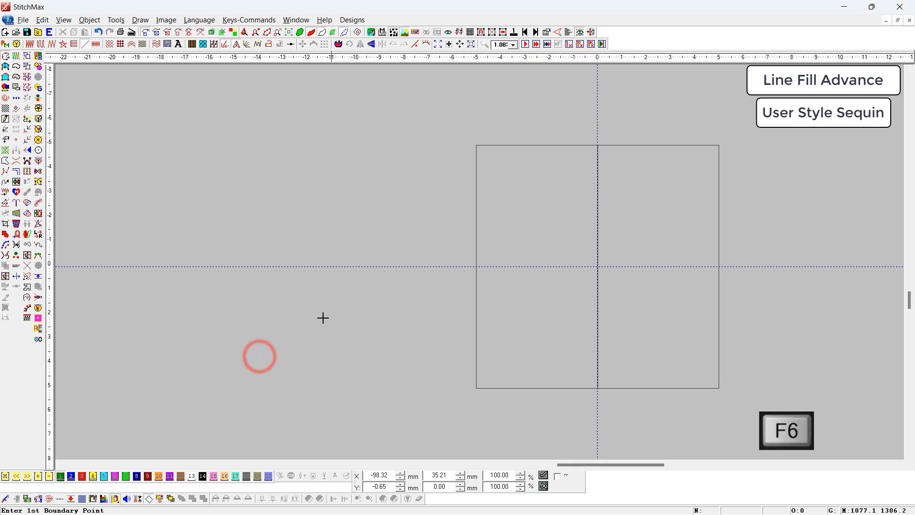
{"action": "left_click_drag", "start_coordinate": [204, 164], "coordinate": [480, 385]}
{"action": "left_click", "coordinate": [268, 223]}
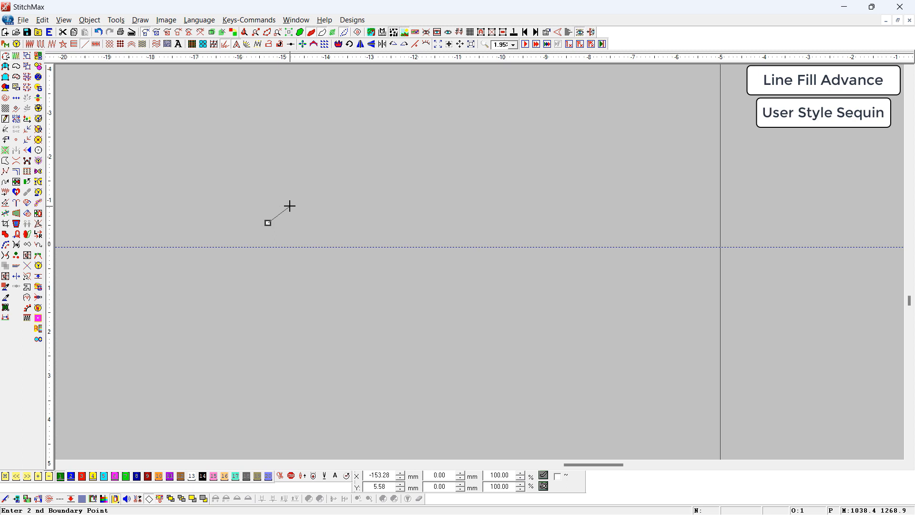
{"action": "left_click", "coordinate": [328, 222]}
{"action": "right_click", "coordinate": [365, 203]}
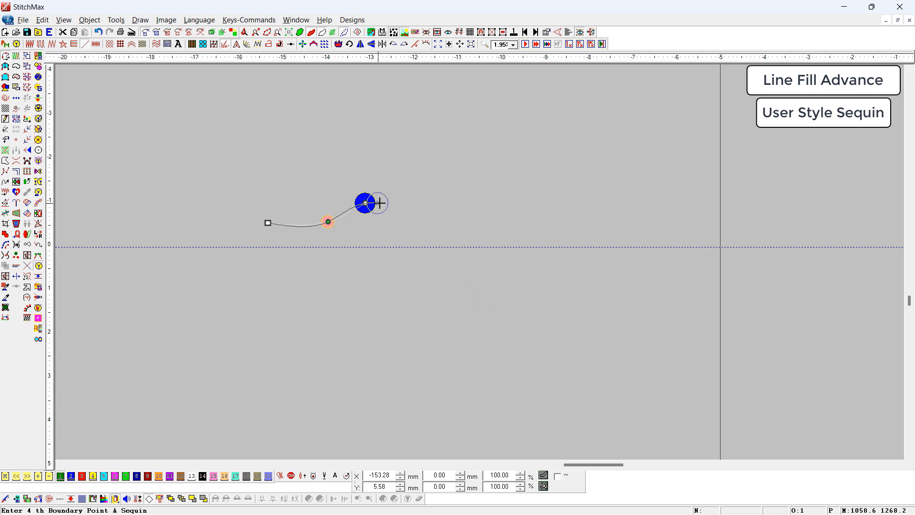
{"action": "left_click", "coordinate": [396, 204]}
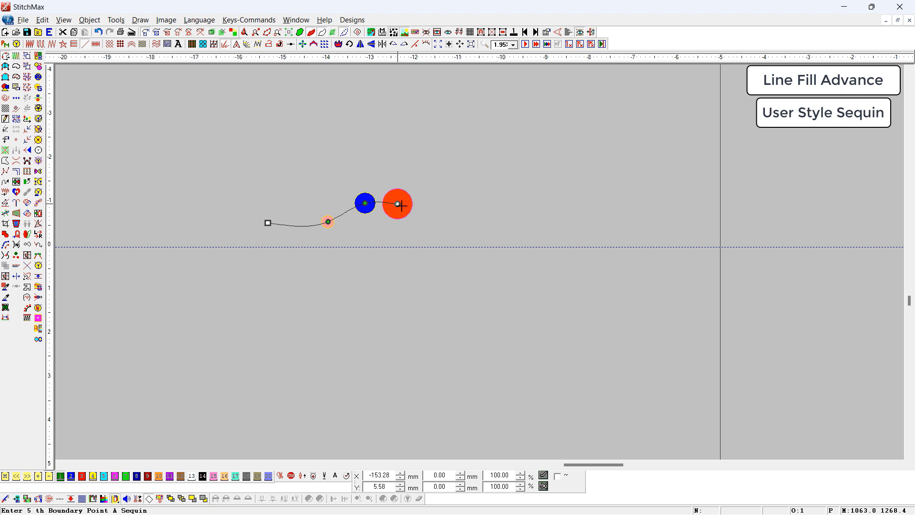
{"action": "left_click", "coordinate": [429, 222]}
{"action": "left_click", "coordinate": [478, 241]}
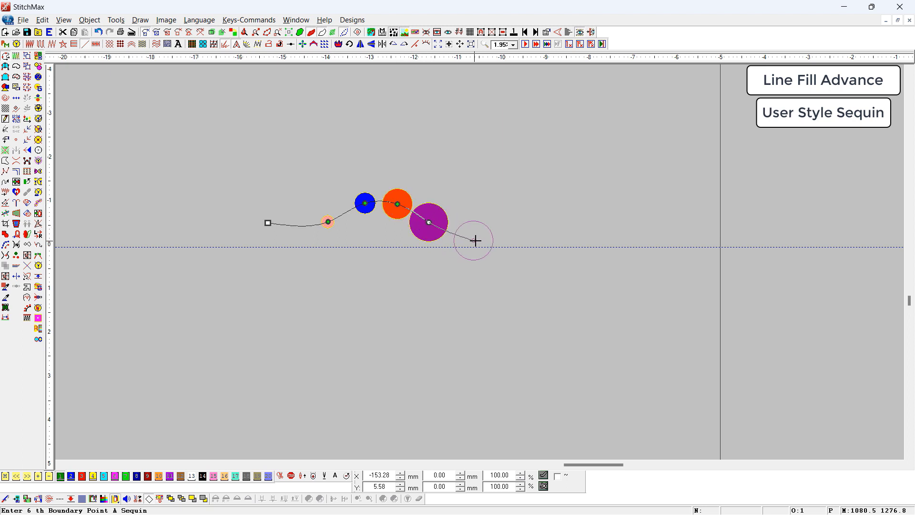
Continue the curve with two orange, one purple, one blue and one salmon sequin, ending it about 71 mm wide and 27 mm high
{"action": "left_click", "coordinate": [510, 238]}
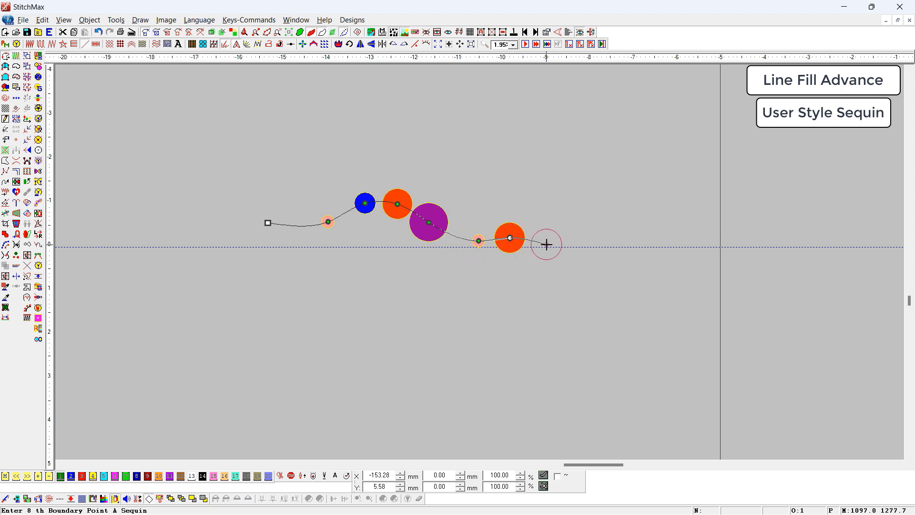
{"action": "left_click", "coordinate": [546, 245]}
{"action": "left_click", "coordinate": [578, 279]}
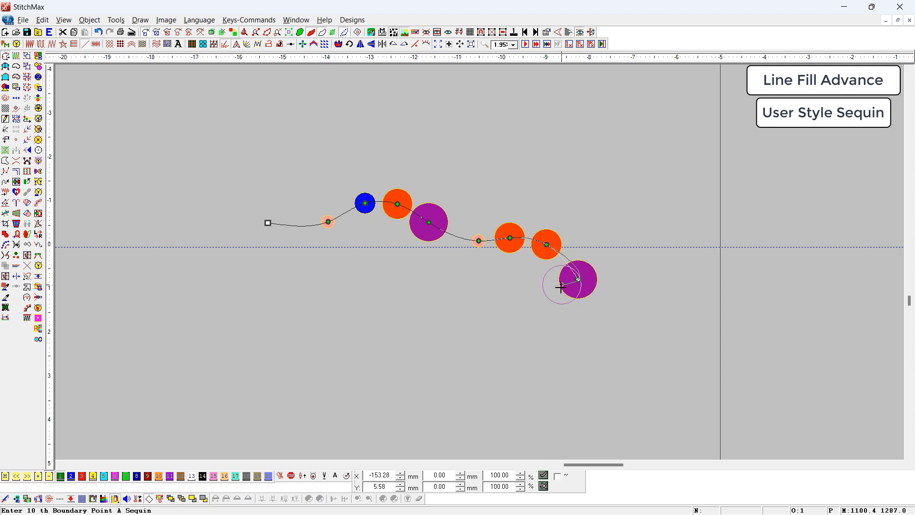
{"action": "left_click", "coordinate": [552, 320]}
{"action": "left_click", "coordinate": [512, 311]}
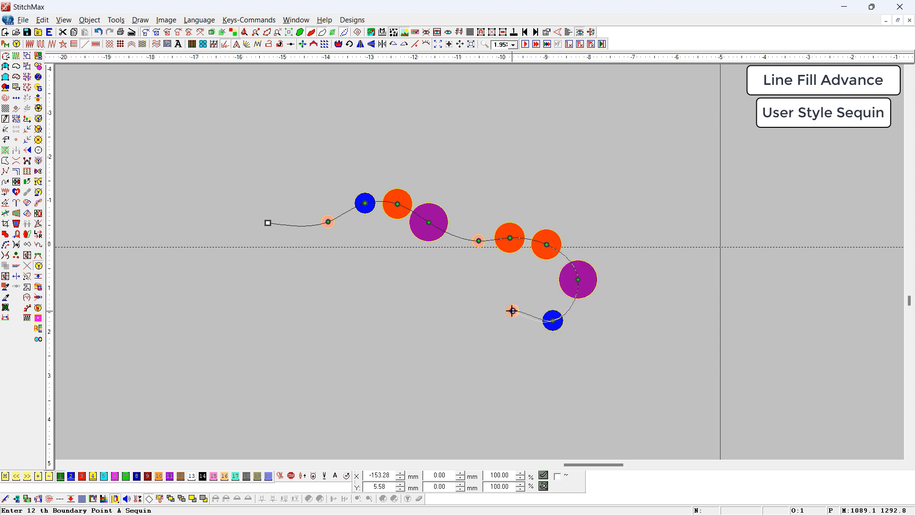
{"action": "left_click", "coordinate": [493, 319]}
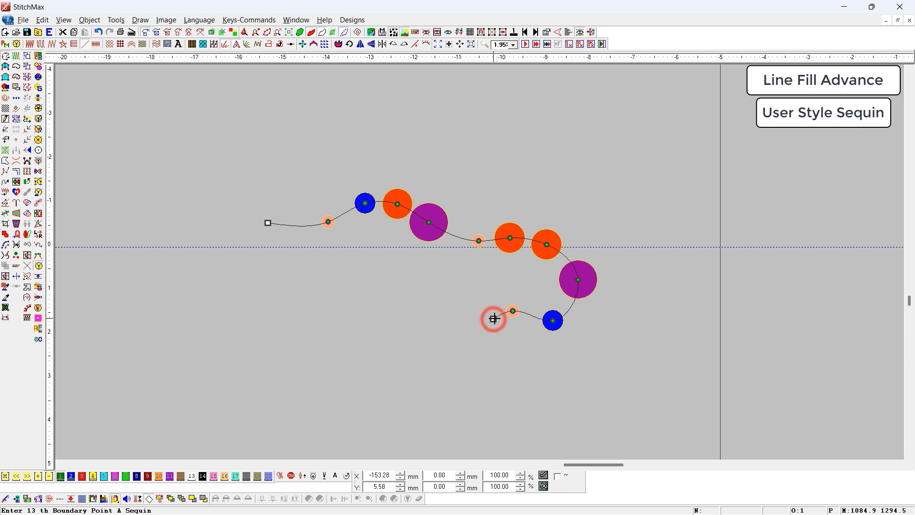
{"action": "right_click", "coordinate": [494, 319]}
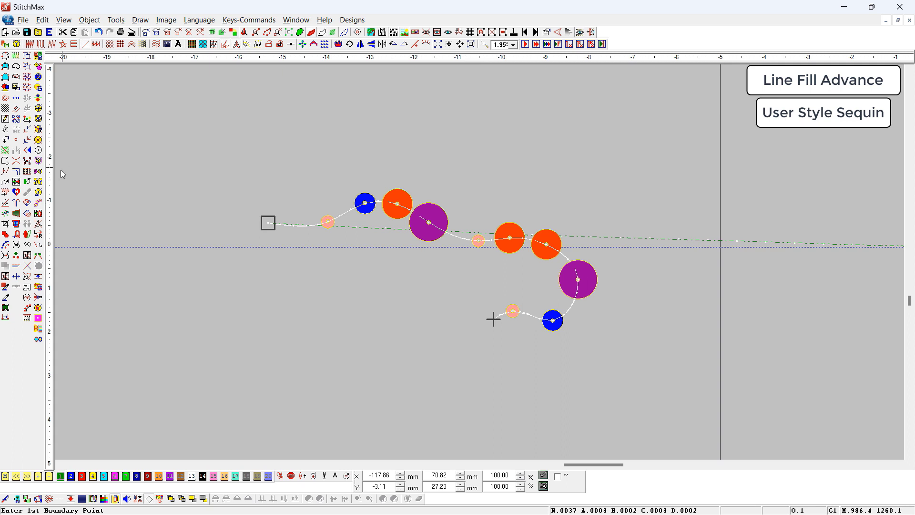
Append plain boundary points to the curve's end, forming a deep U-shaped bend below the sequins and a loop back underneath it
{"action": "left_click", "coordinate": [7, 172]}
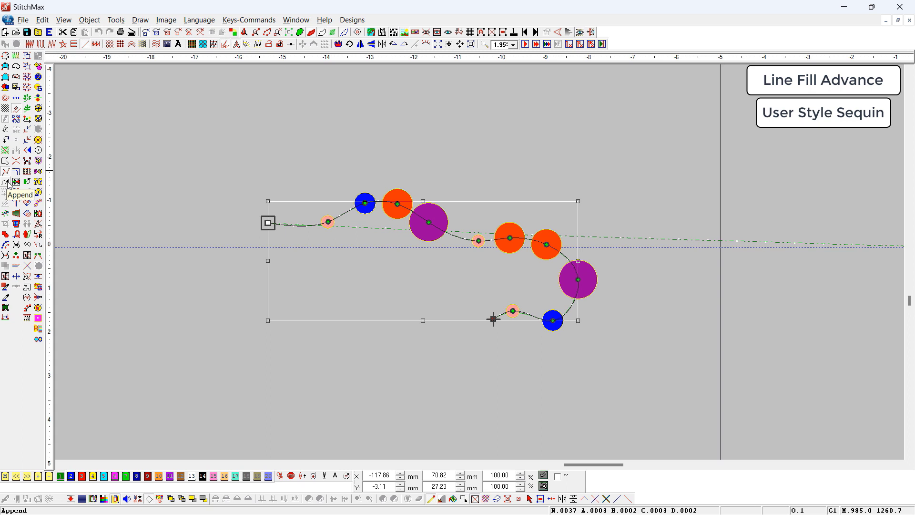
{"action": "left_click", "coordinate": [8, 183]}
{"action": "scroll", "coordinate": [703, 365], "scroll_direction": "down", "scroll_amount": 3}
{"action": "left_click", "coordinate": [467, 192]}
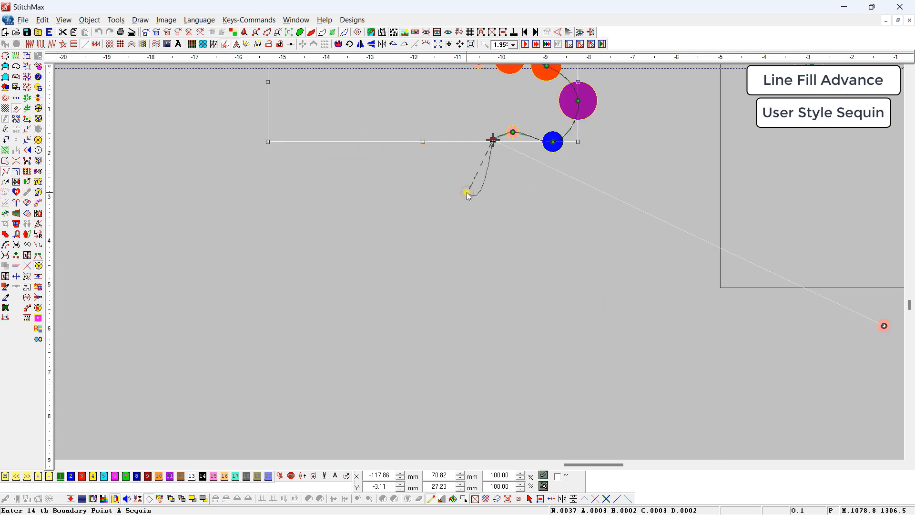
{"action": "left_click", "coordinate": [567, 288]}
{"action": "left_click", "coordinate": [646, 232]}
{"action": "left_click", "coordinate": [684, 180]}
{"action": "left_click", "coordinate": [723, 269]}
{"action": "left_click", "coordinate": [642, 309]}
{"action": "left_click", "coordinate": [526, 301]}
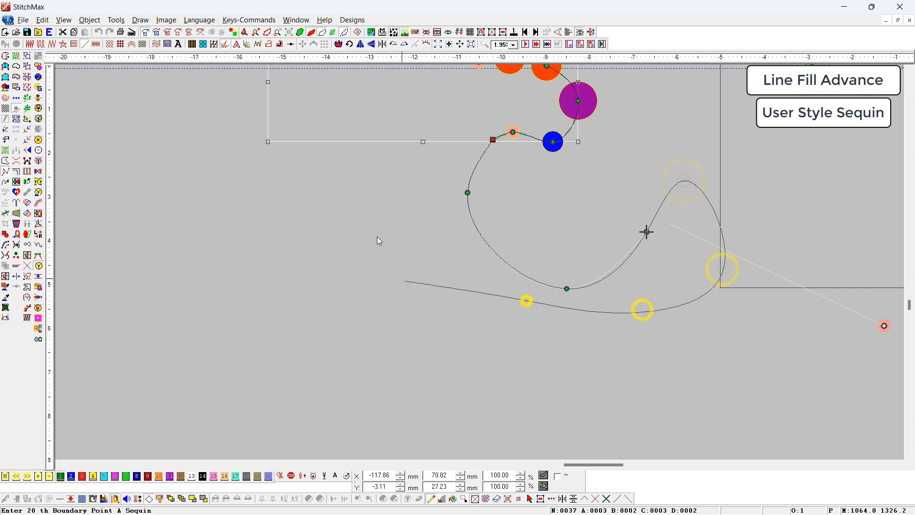
Extend the curve with plain points through a large bulge west of the U-bend, doubling back around its outside
{"action": "left_click", "coordinate": [375, 234]}
{"action": "left_click", "coordinate": [258, 168]}
{"action": "left_click", "coordinate": [206, 223]}
{"action": "left_click", "coordinate": [255, 313]}
{"action": "left_click", "coordinate": [335, 321]}
{"action": "left_click", "coordinate": [430, 348]}
{"action": "left_click", "coordinate": [375, 369]}
{"action": "left_click", "coordinate": [239, 333]}
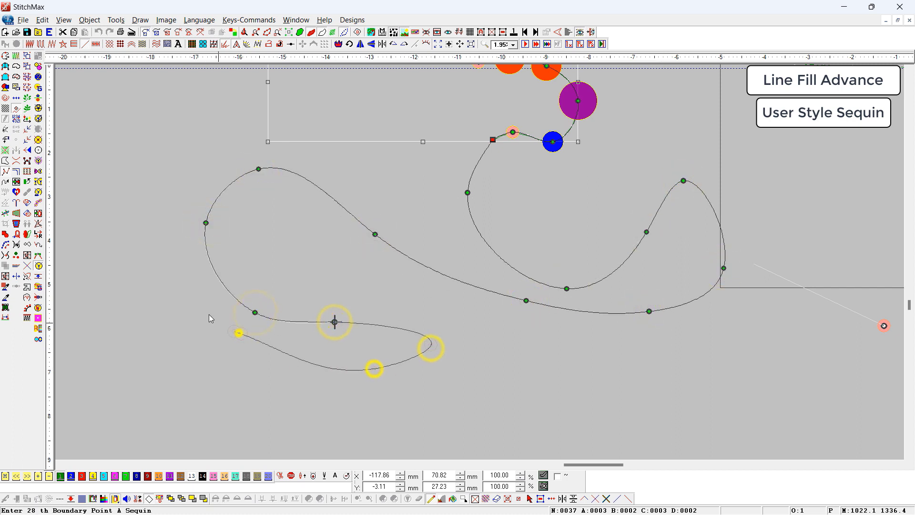
{"action": "left_click", "coordinate": [193, 282]}
{"action": "left_click", "coordinate": [180, 186]}
{"action": "left_click", "coordinate": [247, 164]}
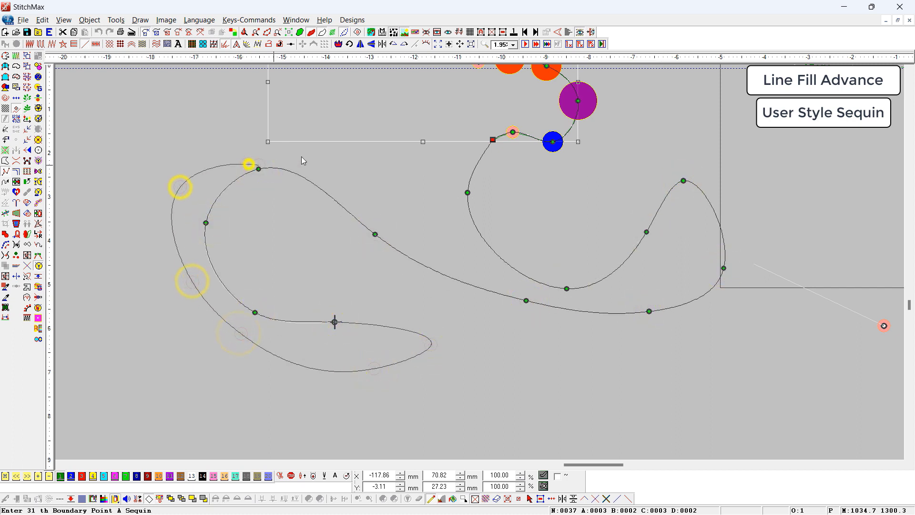
Carry the curve up and over the sequin row and finish it east of the sequins, about 126 by 93 mm overall
{"action": "left_click", "coordinate": [295, 130]}
{"action": "scroll", "coordinate": [295, 134], "scroll_direction": "up", "scroll_amount": 3}
{"action": "left_click", "coordinate": [262, 200]}
{"action": "left_click", "coordinate": [196, 166]}
{"action": "left_click", "coordinate": [229, 101]}
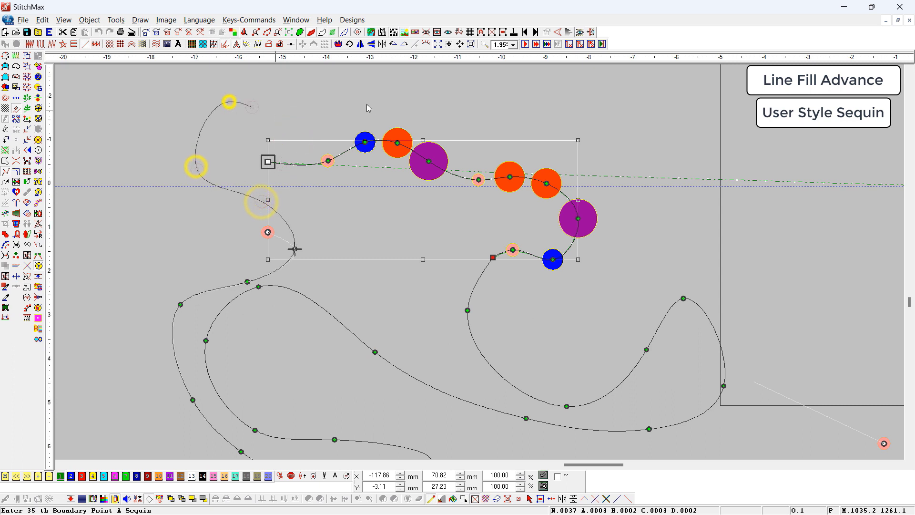
{"action": "left_click", "coordinate": [375, 104]}
{"action": "left_click", "coordinate": [466, 123]}
{"action": "left_click", "coordinate": [580, 116]}
{"action": "left_click", "coordinate": [681, 209]}
{"action": "left_click", "coordinate": [648, 239]}
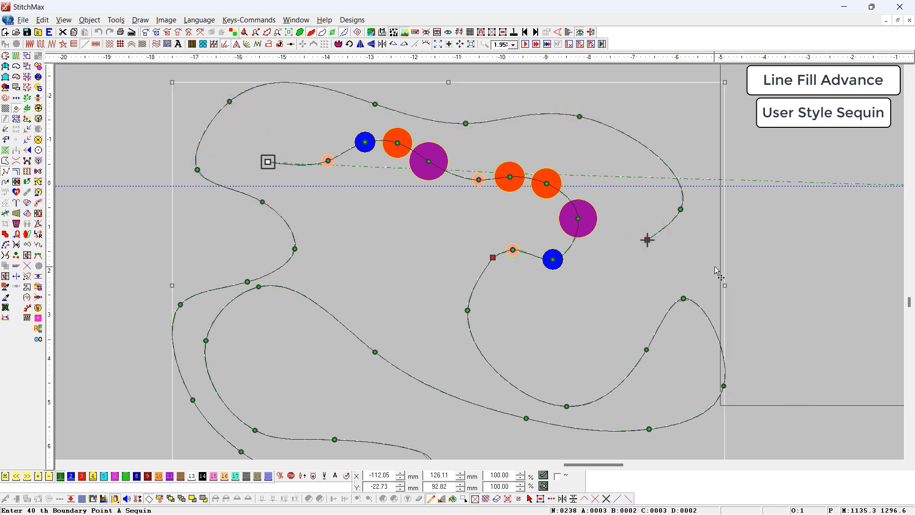
{"action": "key", "text": "Escape"}
Enable User Style Sequin in the curve's advanced line fill parameters and apply it
{"action": "key", "text": "minus"}
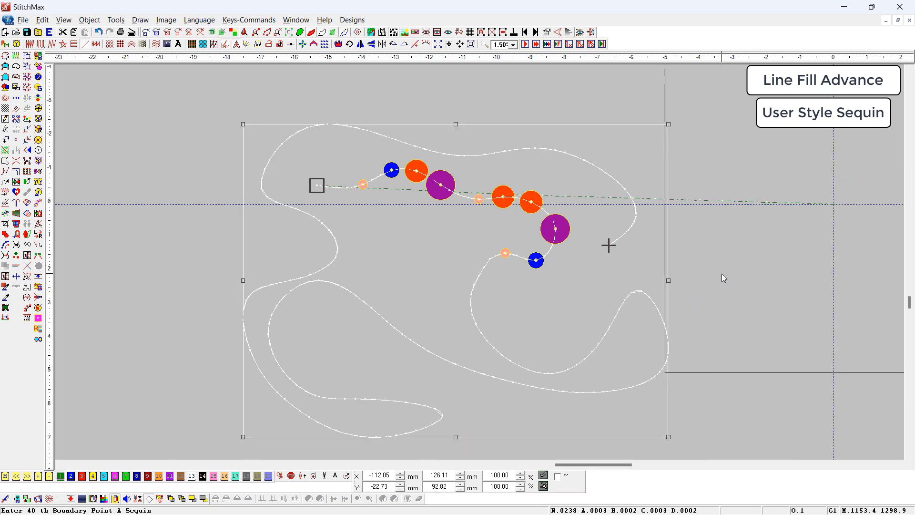
{"action": "key", "text": "p"}
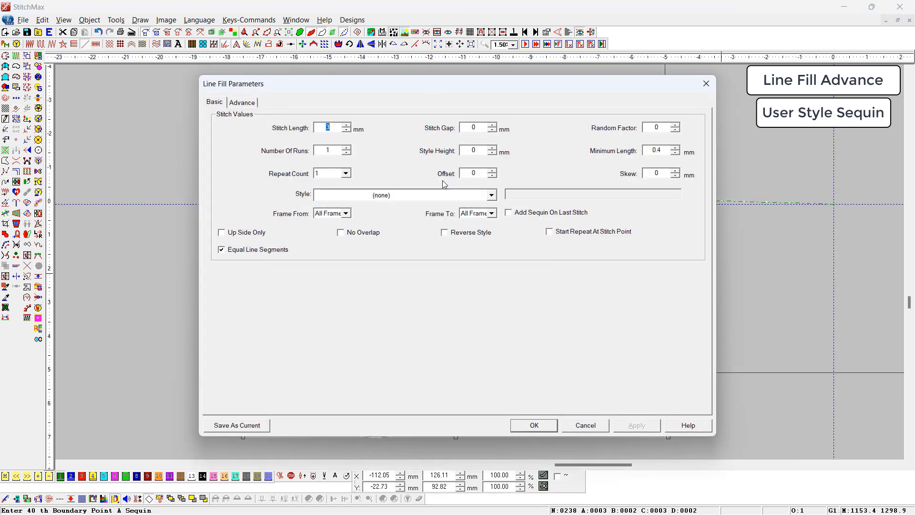
{"action": "key", "text": "ctrl+Tab"}
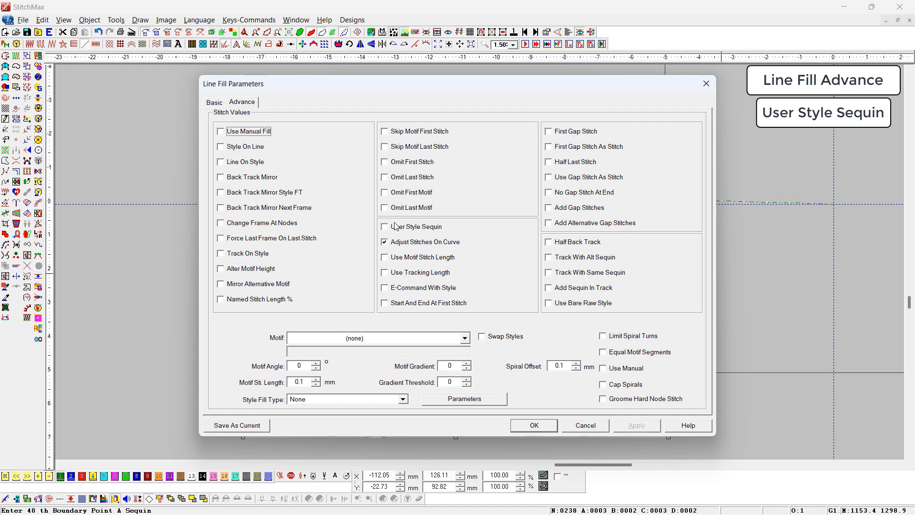
{"action": "left_click", "coordinate": [422, 227]}
{"action": "key", "text": "Return"}
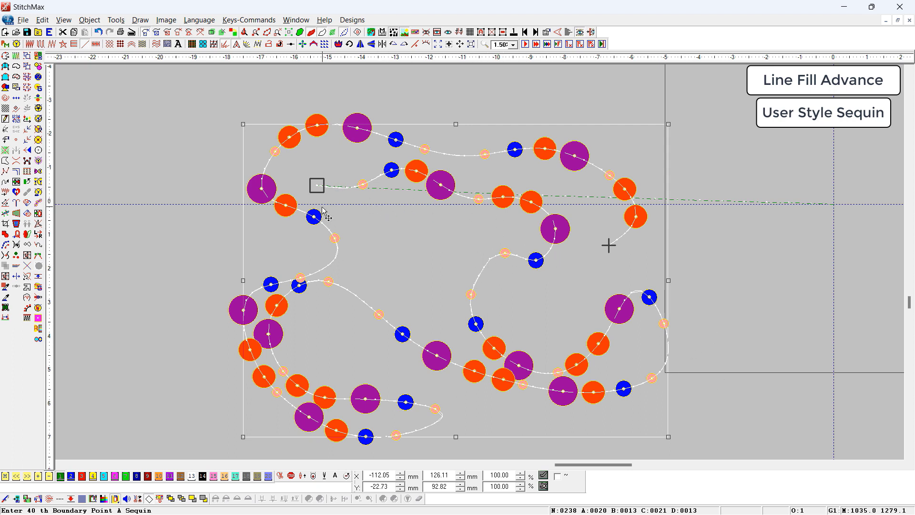
Delete the whole sequin design and draw a horizontal straight line fill about 235 mm long
{"action": "key", "text": "ctrl+a"}
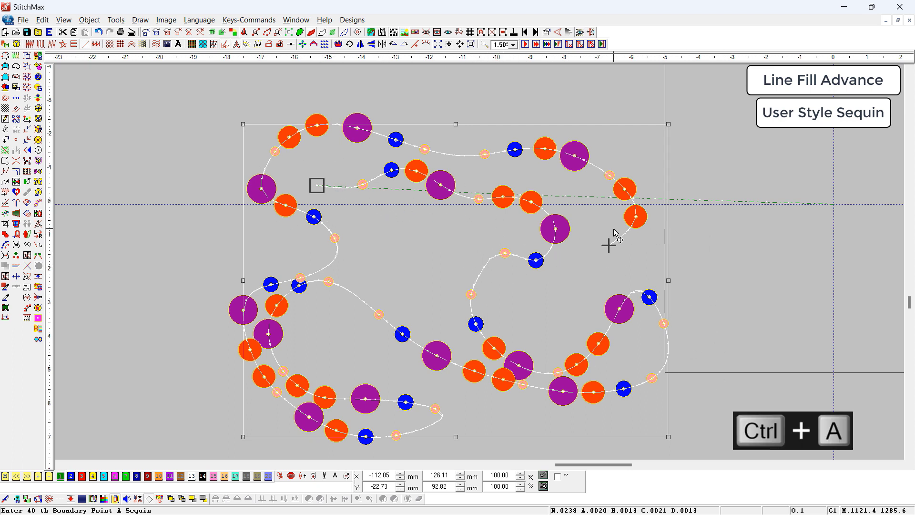
{"action": "key", "text": "Delete"}
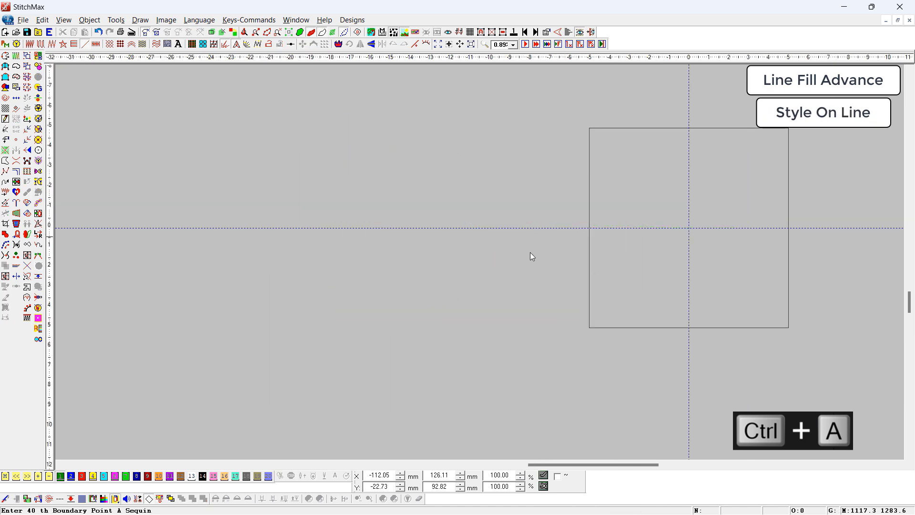
{"action": "key", "text": "F6"}
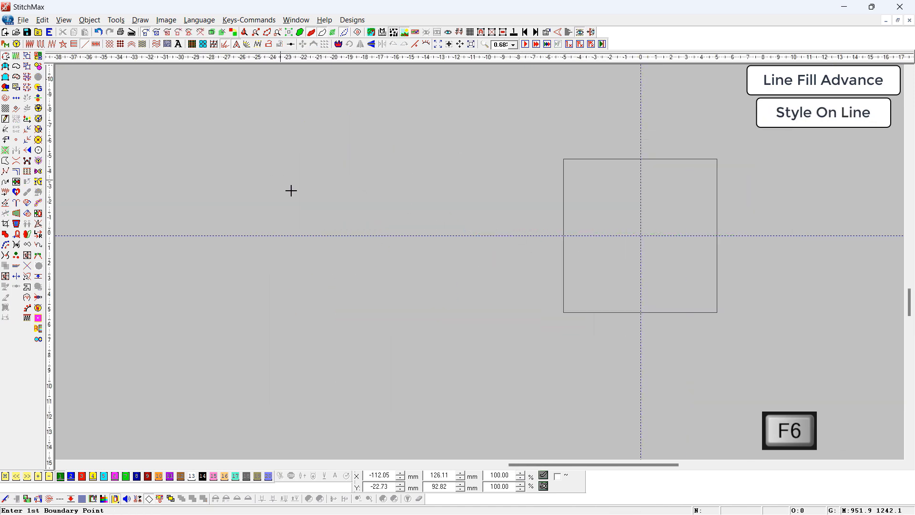
{"action": "left_click", "coordinate": [253, 196]}
{"action": "left_click", "coordinate": [613, 196]}
{"action": "right_click", "coordinate": [613, 201]}
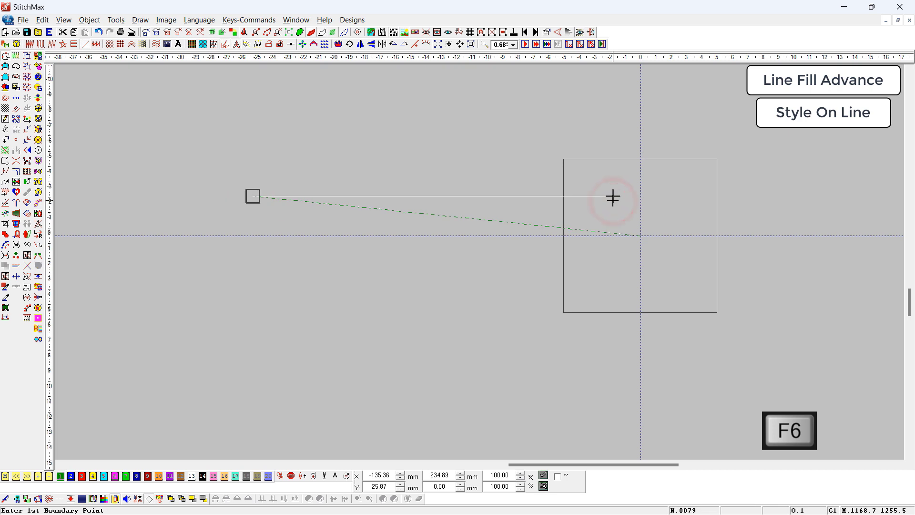
Apply style 715 to the straight line fill with a 6 mm stitch length and a 1 mm stitch gap
{"action": "type", "text": "6"}
{"action": "key", "text": "Tab"}
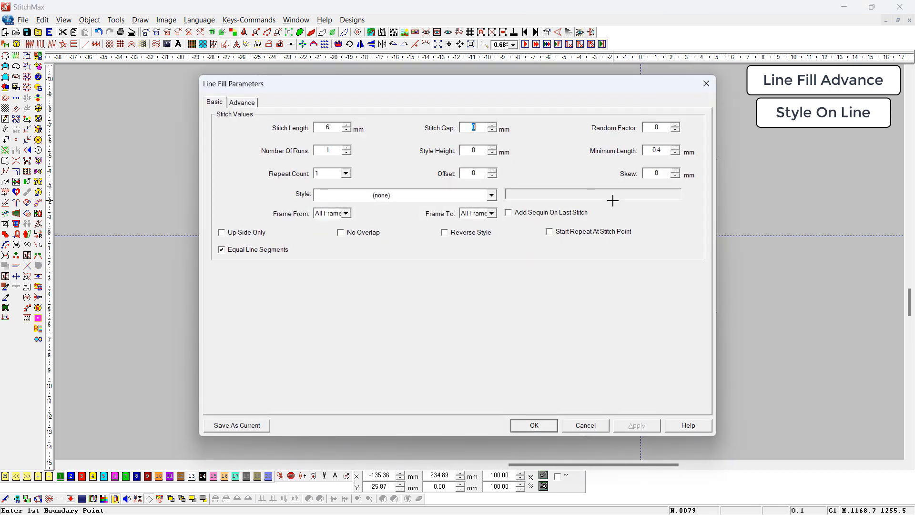
{"action": "key", "text": "Tab"}
{"action": "key", "text": "Tab"}
{"action": "key", "text": "Tab"}
{"action": "key", "text": "Tab"}
{"action": "key", "text": "Tab"}
{"action": "type", "text": "715"}
{"action": "key", "text": "Tab"}
{"action": "type", "text": ".50"}
{"action": "key", "text": "shift+Tab"}
{"action": "key", "text": "shift+Tab"}
{"action": "key", "text": "shift+Tab"}
{"action": "key", "text": "shift+Tab"}
{"action": "type", "text": "1"}
{"action": "key", "text": "Return"}
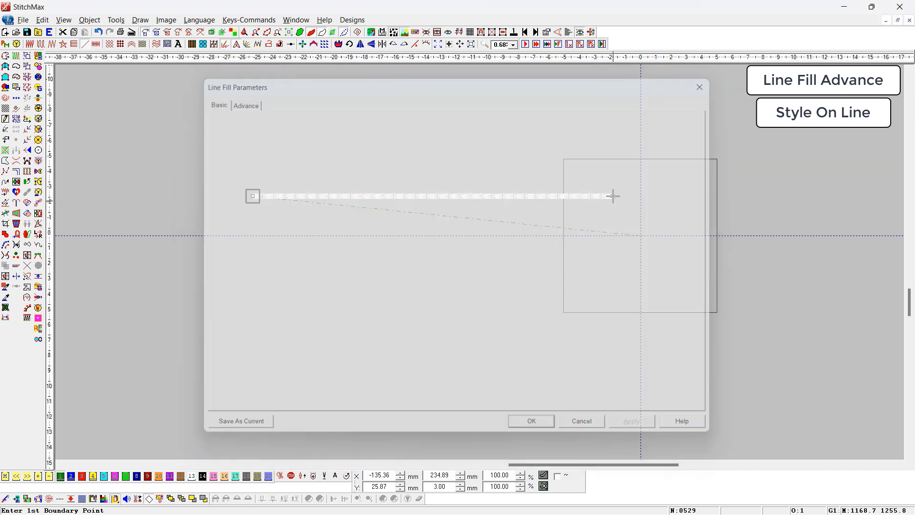
Examine the styled line's stitch blocks and the stitches connecting them up close
{"action": "key", "text": "z"}
{"action": "left_click_drag", "start_coordinate": [494, 181], "coordinate": [302, 218]}
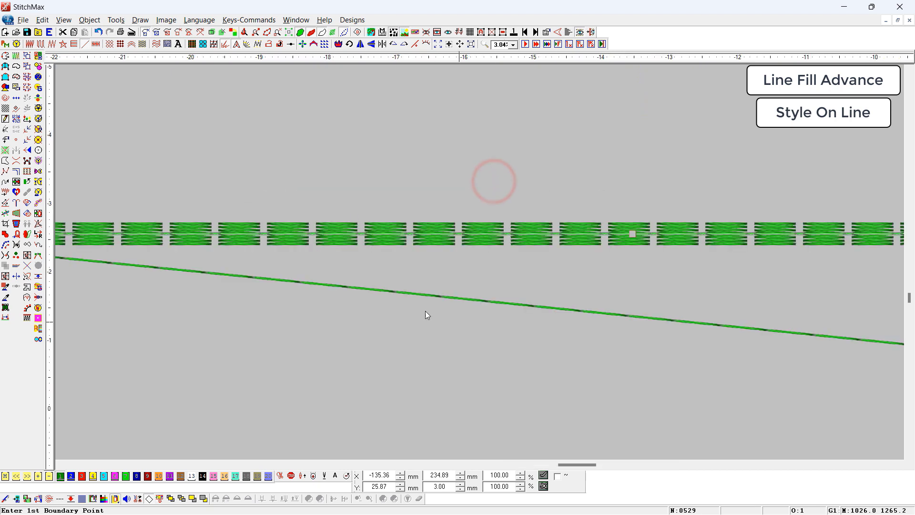
{"action": "scroll", "coordinate": [439, 305], "scroll_direction": "down", "scroll_amount": 2}
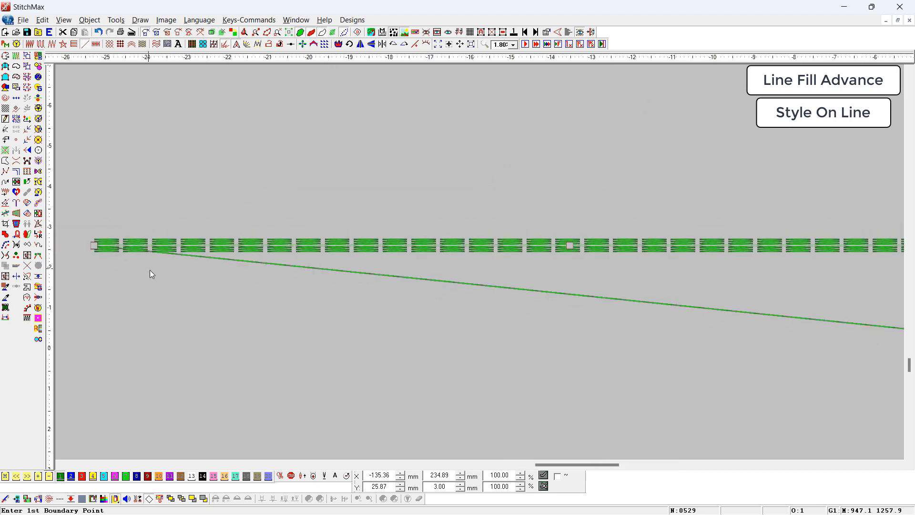
{"action": "scroll", "coordinate": [150, 270], "scroll_direction": "down", "scroll_amount": 1}
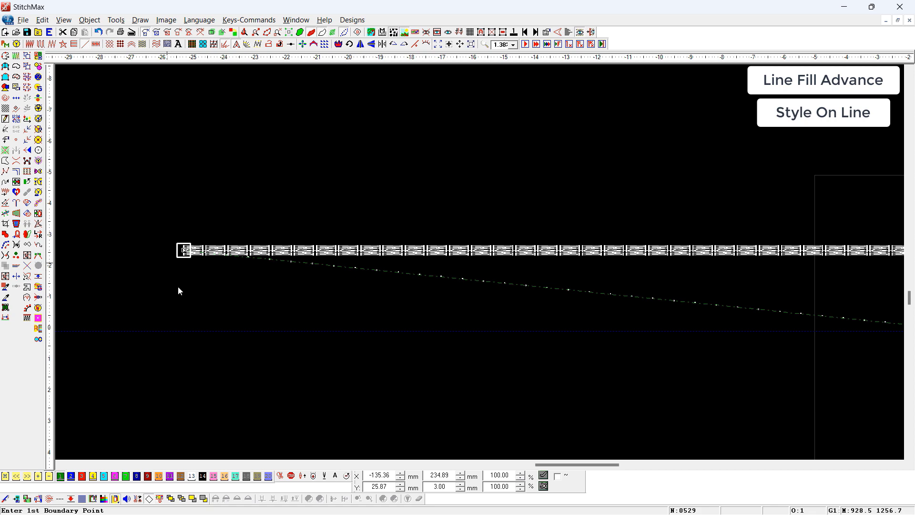
{"action": "left_click", "coordinate": [199, 315]}
{"action": "left_click", "coordinate": [216, 253]}
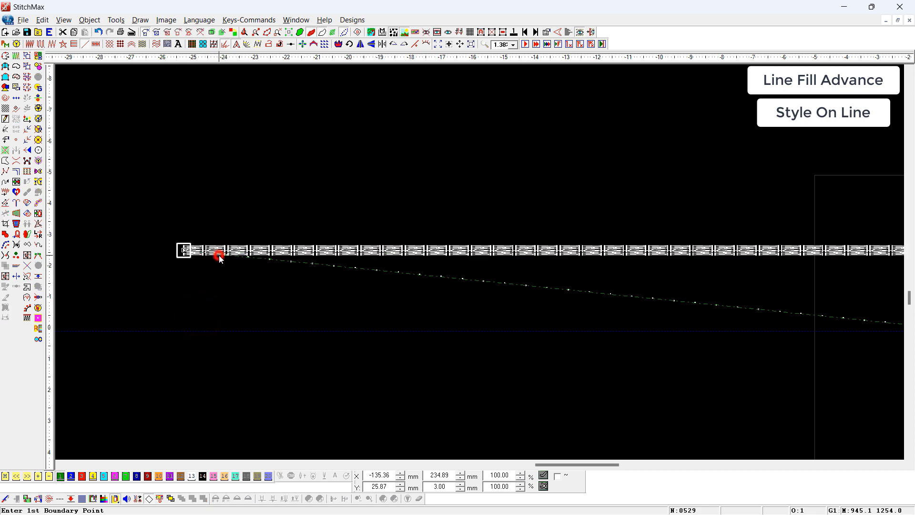
{"action": "scroll", "coordinate": [395, 271], "scroll_direction": "down", "scroll_amount": 2}
{"action": "scroll", "coordinate": [734, 256], "scroll_direction": "up", "scroll_amount": 2}
Shorten the styled line to about 102.5 mm by moving its end point inward
{"action": "left_click", "coordinate": [758, 196]}
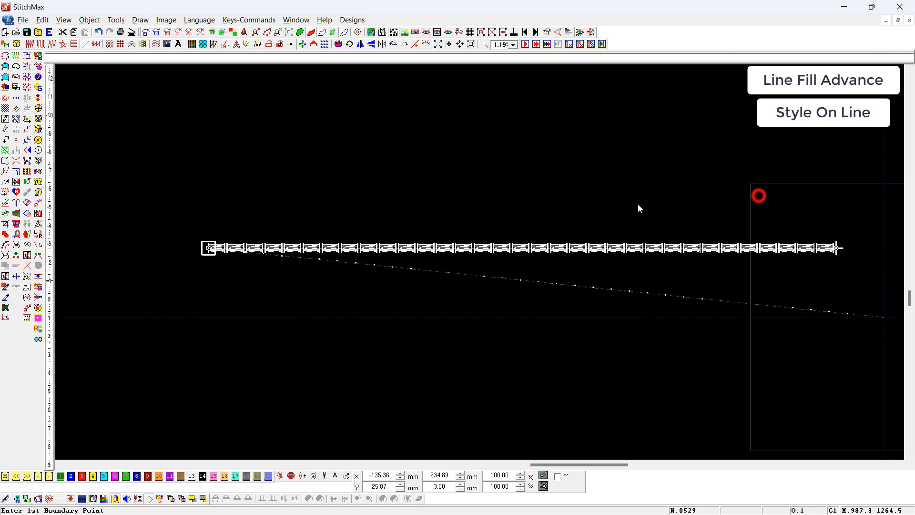
{"action": "scroll", "coordinate": [638, 204], "scroll_direction": "down", "scroll_amount": 1}
{"action": "left_click_drag", "start_coordinate": [756, 252], "coordinate": [480, 251]}
{"action": "left_click_drag", "start_coordinate": [499, 202], "coordinate": [248, 272]}
{"action": "left_click_drag", "start_coordinate": [310, 221], "coordinate": [355, 425]}
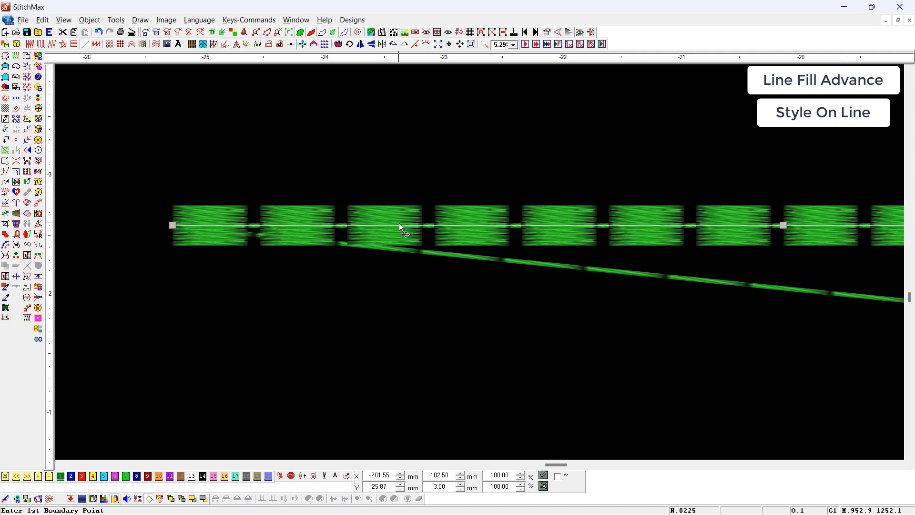
Add a back track to the styled line and enable its Style On Line and Line On Style options
{"action": "key", "text": "ctrl+alt+e"}
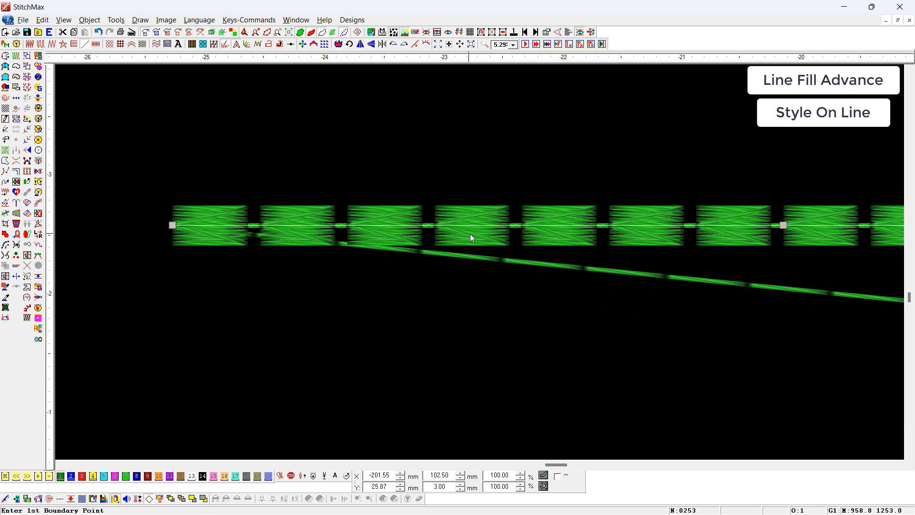
{"action": "right_click", "coordinate": [416, 162]}
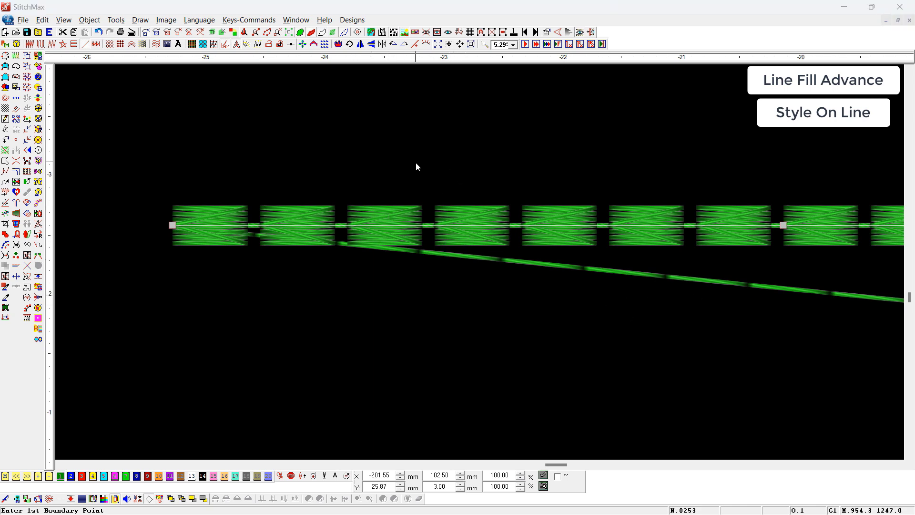
{"action": "left_click", "coordinate": [246, 105]}
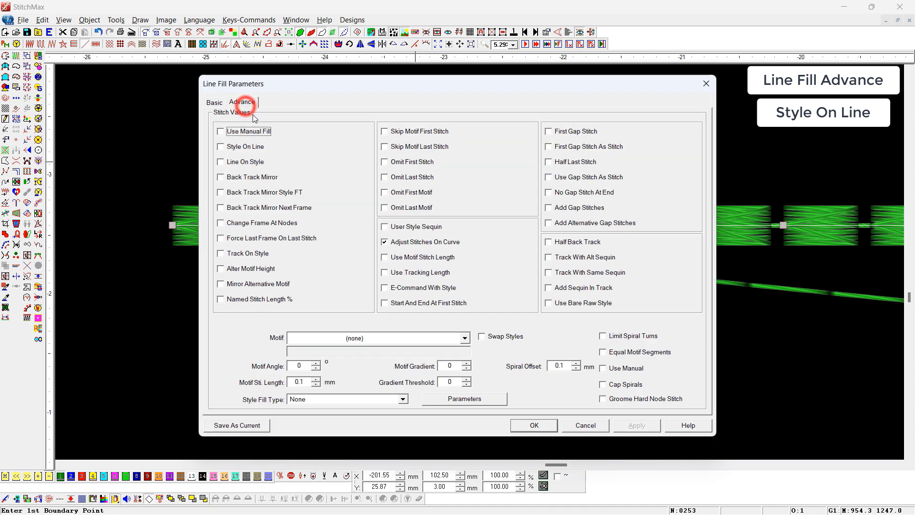
{"action": "left_click", "coordinate": [236, 148]}
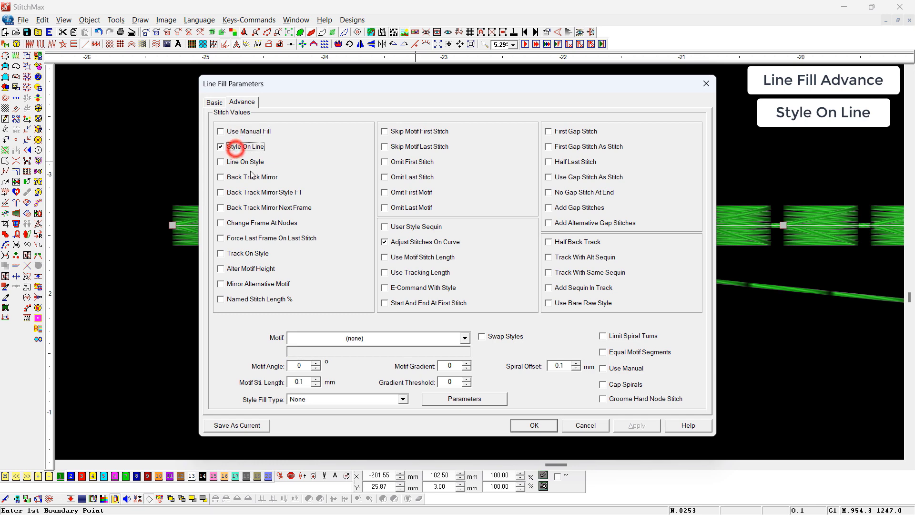
{"action": "left_click", "coordinate": [240, 162]}
{"action": "left_click", "coordinate": [534, 426]}
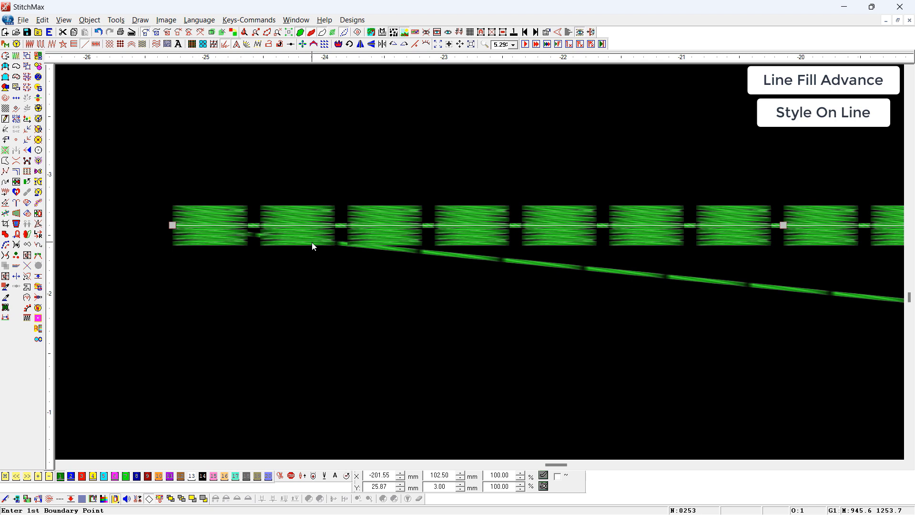
Delete the styled line and draw a new horizontal line fill about 43 mm long
{"action": "key", "text": "ctrl+a"}
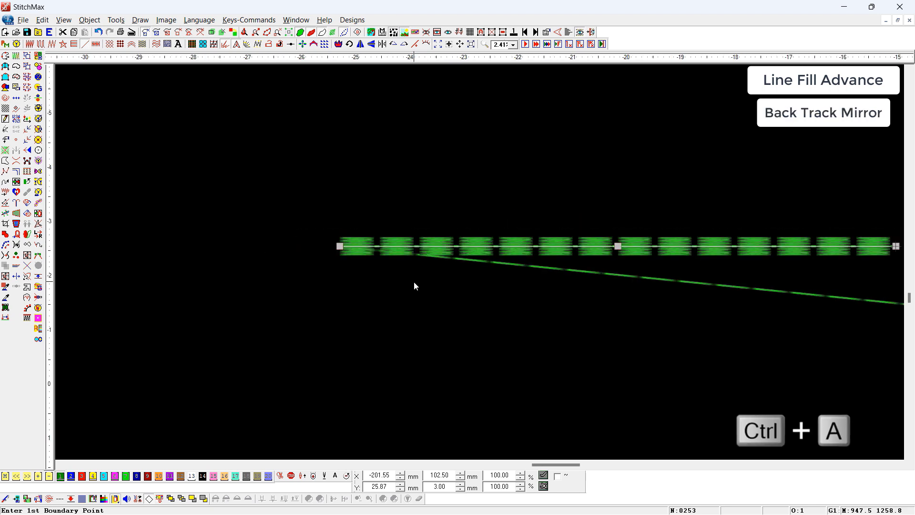
{"action": "key", "text": "Delete"}
{"action": "scroll", "coordinate": [418, 278], "scroll_direction": "down", "scroll_amount": 2}
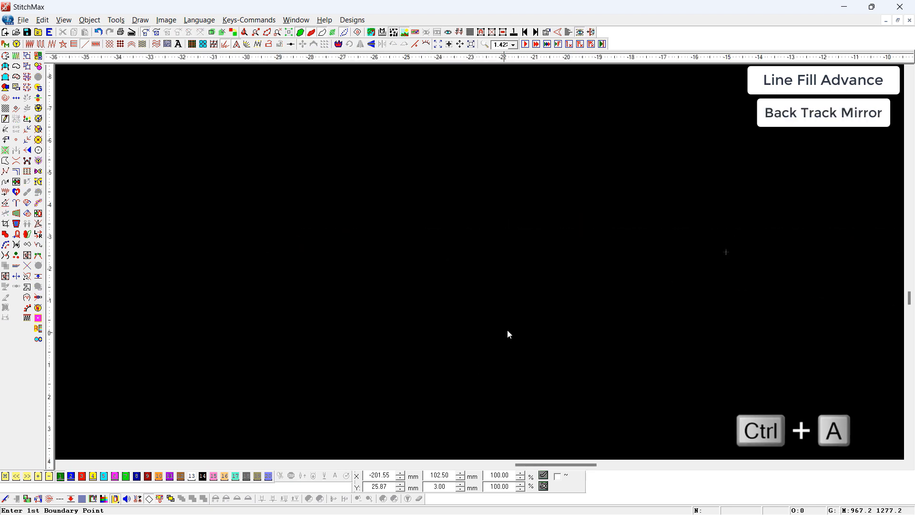
{"action": "key", "text": "F6"}
{"action": "left_click_drag", "start_coordinate": [555, 196], "coordinate": [418, 317]}
{"action": "left_click", "coordinate": [336, 281]}
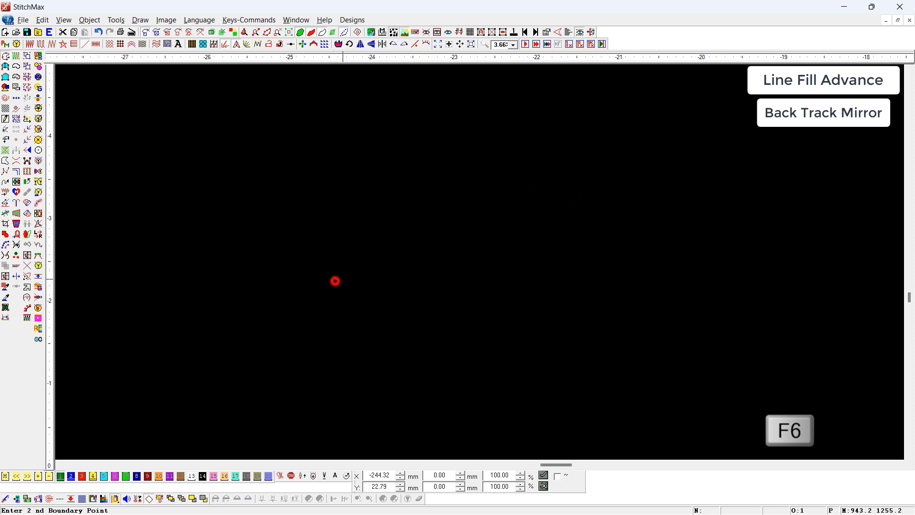
{"action": "left_click", "coordinate": [688, 280]}
{"action": "scroll", "coordinate": [680, 284], "scroll_direction": "down", "scroll_amount": 1}
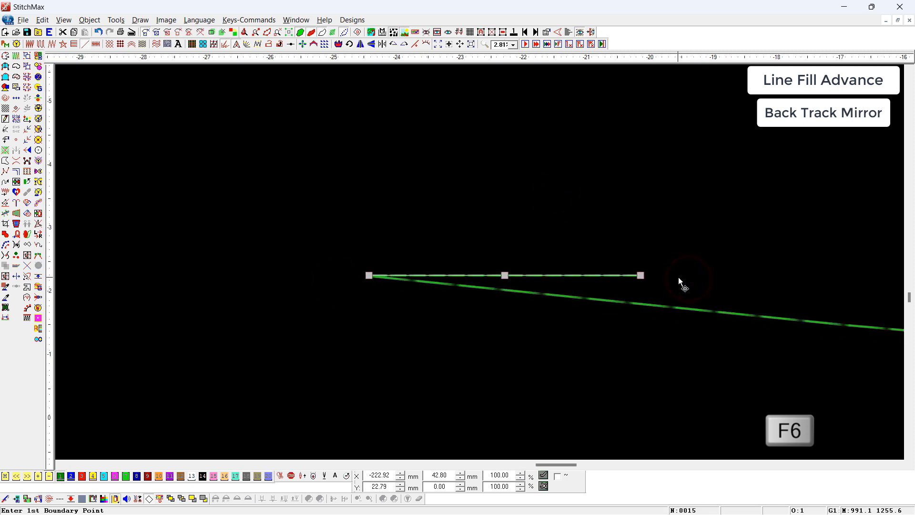
Set the new line's style height to 3 mm and its repeat count to 3
{"action": "right_click", "coordinate": [587, 258]}
{"action": "key", "text": "Tab"}
{"action": "key", "text": "Tab"}
{"action": "key", "text": "Tab"}
{"action": "key", "text": "Tab"}
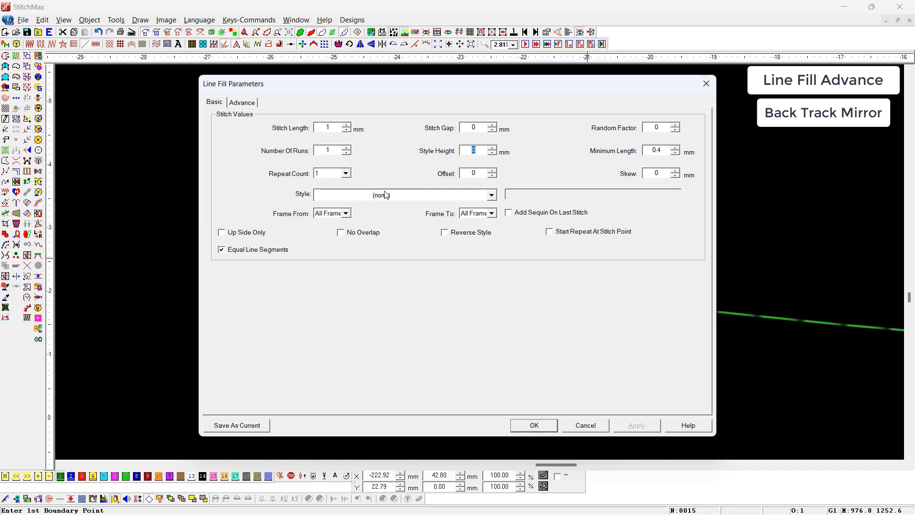
{"action": "type", "text": "3"}
{"action": "key", "text": "Tab"}
{"action": "key", "text": "Tab"}
{"action": "type", "text": "3"}
{"action": "key", "text": "ctrl+Tab"}
Enable Skip Motif First Stitch and Use Tracking Length for the line, with a motif angle of 45°
{"action": "left_click", "coordinate": [420, 129]}
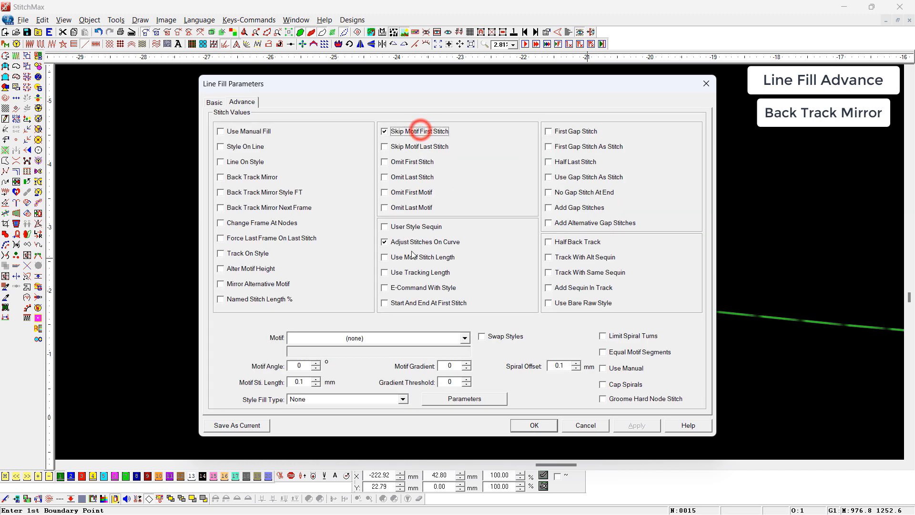
{"action": "left_click", "coordinate": [400, 272]}
{"action": "left_click", "coordinate": [304, 366]}
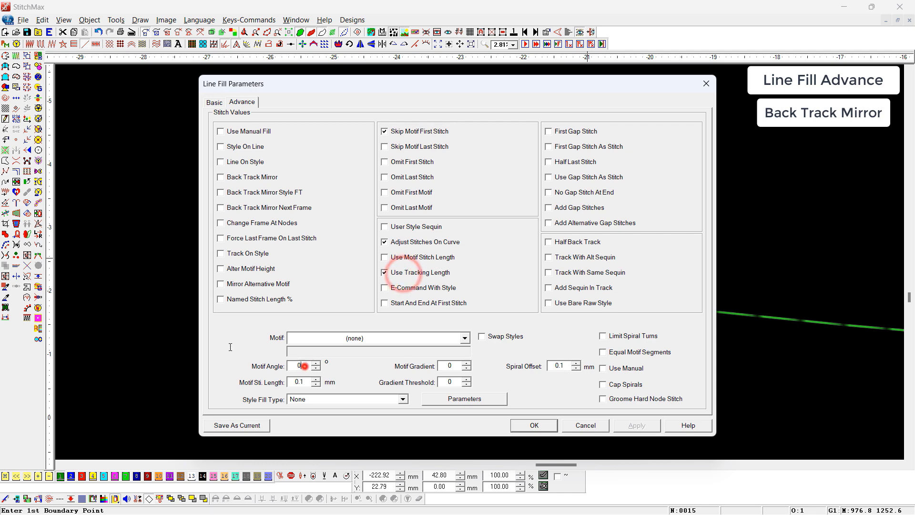
{"action": "key", "text": "BackSpace"}
{"action": "type", "text": "45"}
{"action": "key", "text": "Return"}
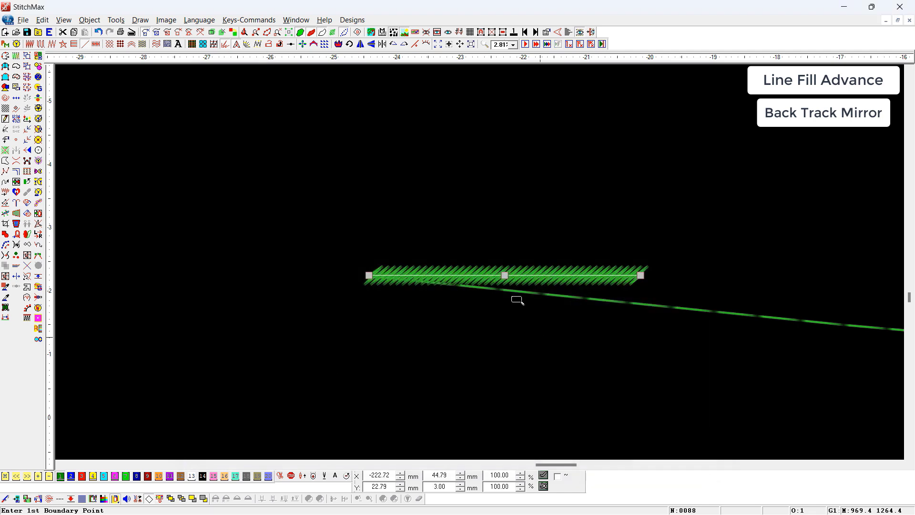
Set the slanted line fill's stitch length to 2 mm and add a back track to it
{"action": "left_click_drag", "start_coordinate": [434, 208], "coordinate": [465, 309]}
{"action": "key", "text": "Return"}
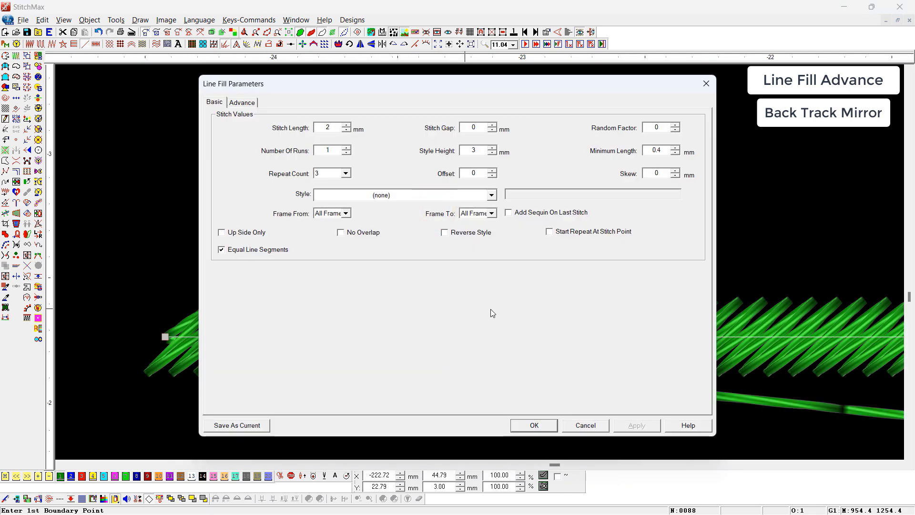
{"action": "key", "text": "Return"}
{"action": "scroll", "coordinate": [490, 309], "scroll_direction": "down", "scroll_amount": 3}
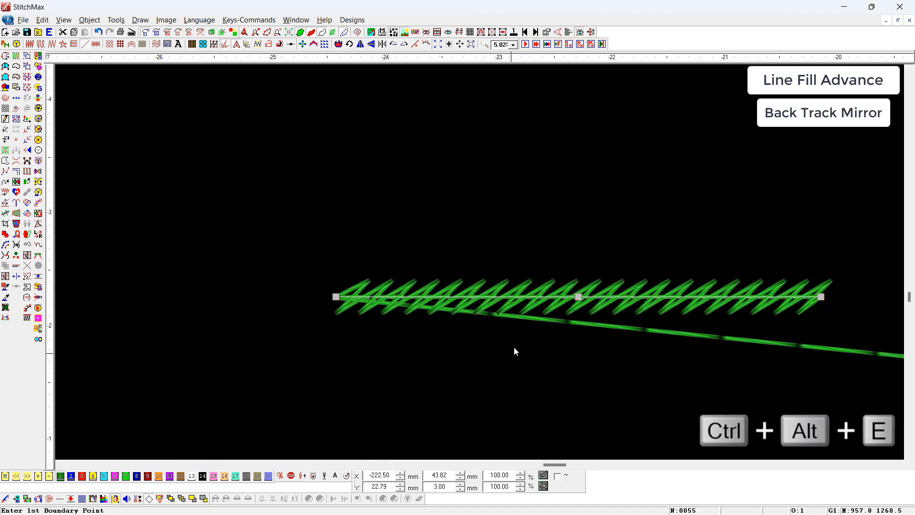
Turn on Back Track Mirror for the slanted line fill and inspect the crossed stitches
{"action": "left_click_drag", "start_coordinate": [516, 268], "coordinate": [355, 366]}
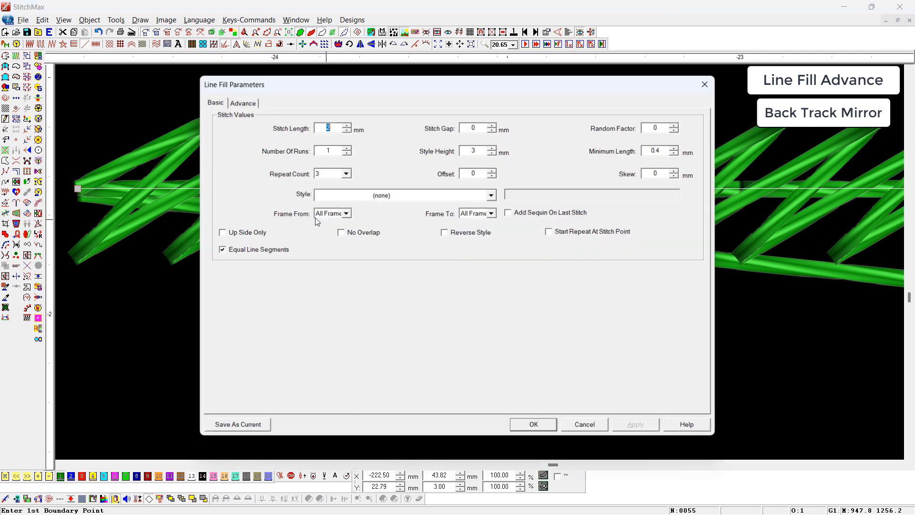
{"action": "key", "text": "Return"}
{"action": "left_click", "coordinate": [242, 103]}
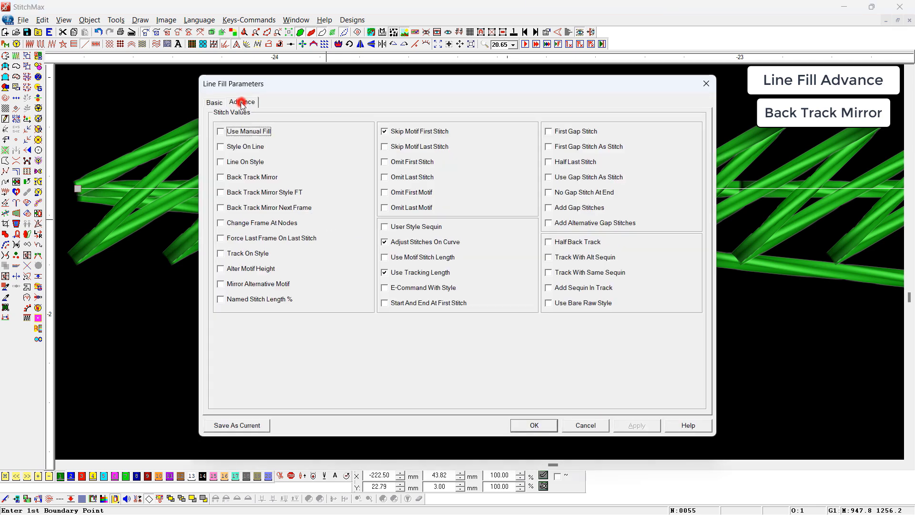
{"action": "left_click", "coordinate": [248, 178]}
{"action": "key", "text": "Return"}
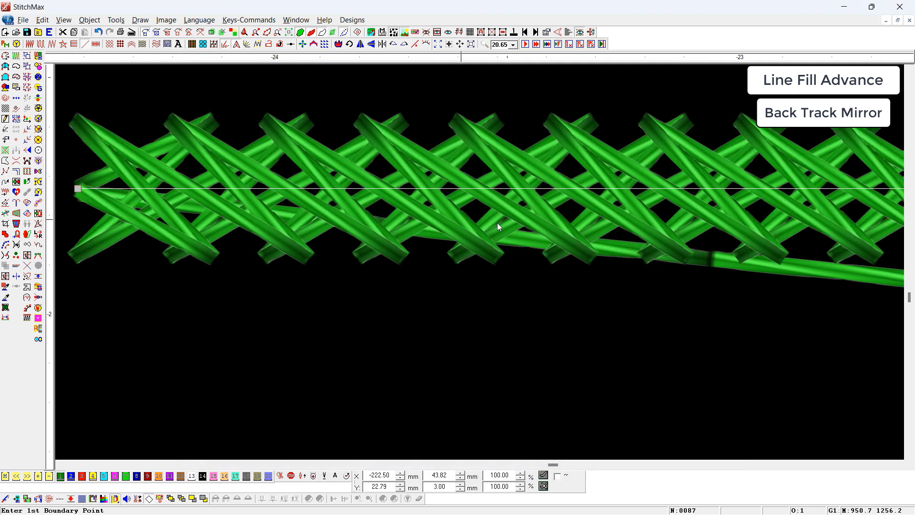
{"action": "scroll", "coordinate": [310, 206], "scroll_direction": "down", "scroll_amount": 2}
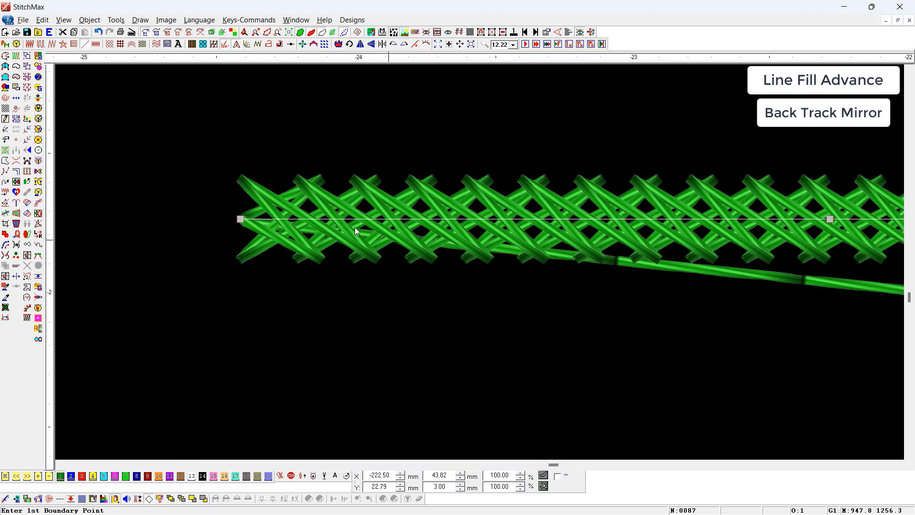
{"action": "scroll", "coordinate": [306, 207], "scroll_direction": "down", "scroll_amount": 1}
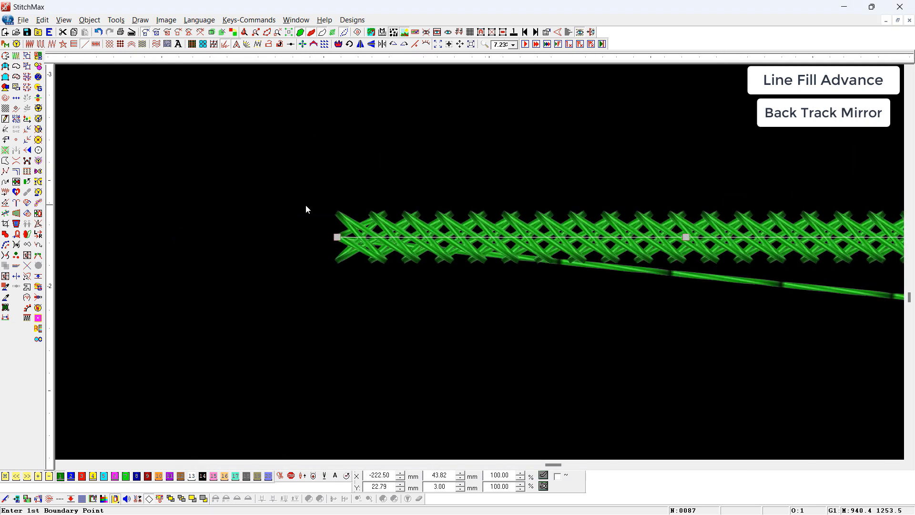
Draw a second horizontal line fill about 45 mm long above the crossed-stitch line
{"action": "key", "text": "F6"}
{"action": "scroll", "coordinate": [307, 209], "scroll_direction": "down", "scroll_amount": 1}
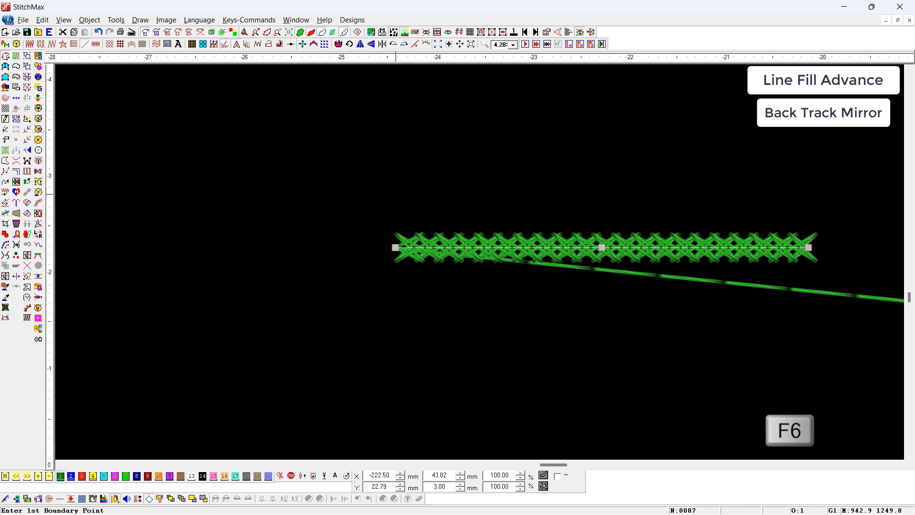
{"action": "left_click", "coordinate": [409, 174]}
{"action": "left_click", "coordinate": [847, 174]}
Apply style Round 1 to the upper line fill and add a back track along its base
{"action": "right_click", "coordinate": [845, 207]}
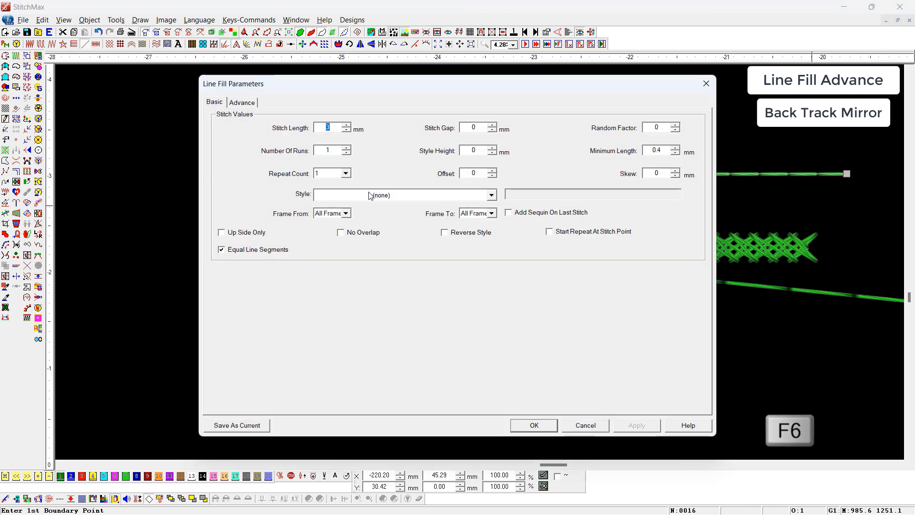
{"action": "left_click", "coordinate": [370, 195]}
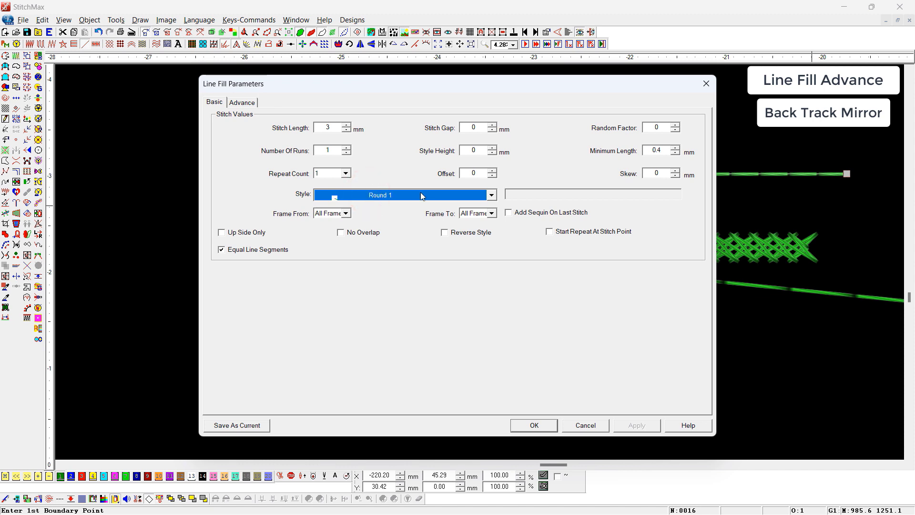
{"action": "double_click", "coordinate": [332, 127]}
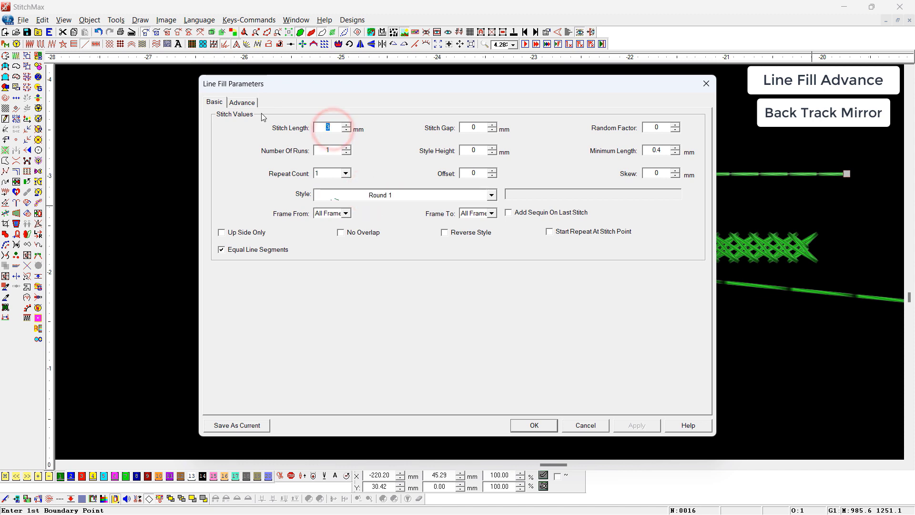
{"action": "key", "text": "Return"}
{"action": "key", "text": "ctrl+alt+e"}
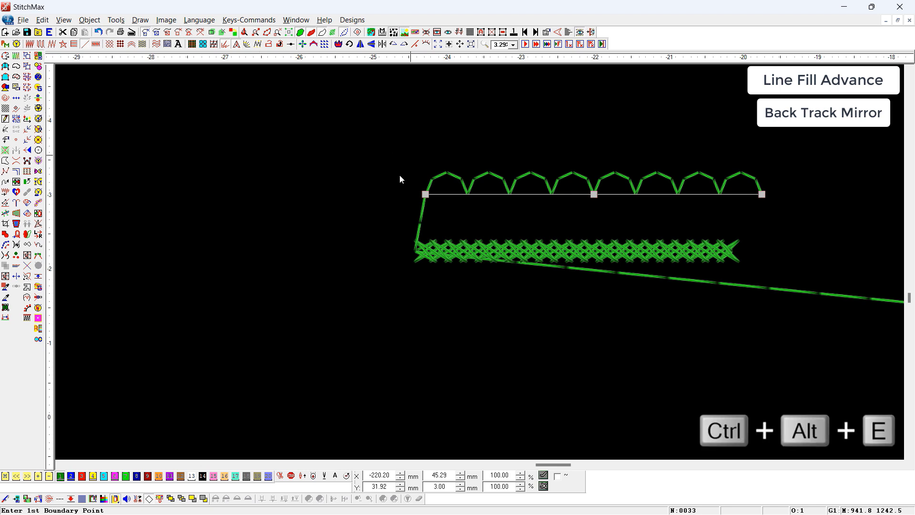
{"action": "left_click", "coordinate": [403, 148]}
{"action": "left_click", "coordinate": [413, 219]}
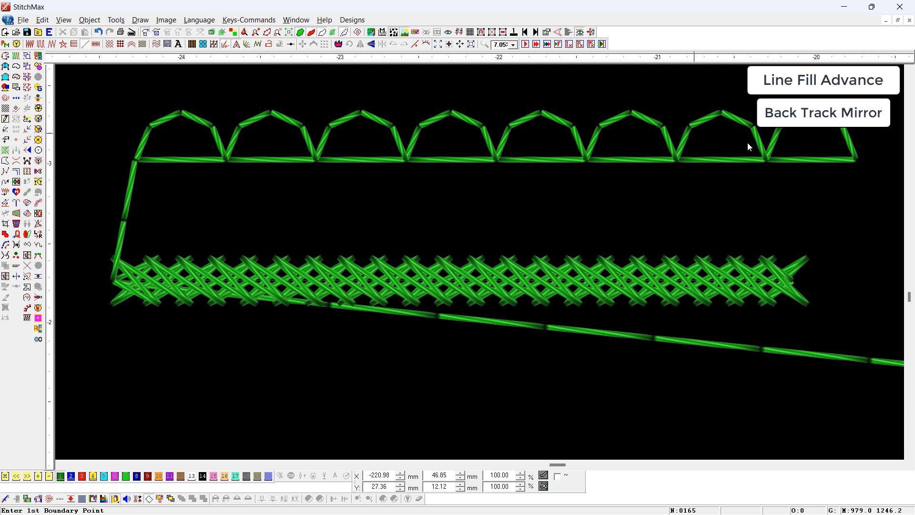
{"action": "scroll", "coordinate": [78, 153], "scroll_direction": "down", "scroll_amount": 1}
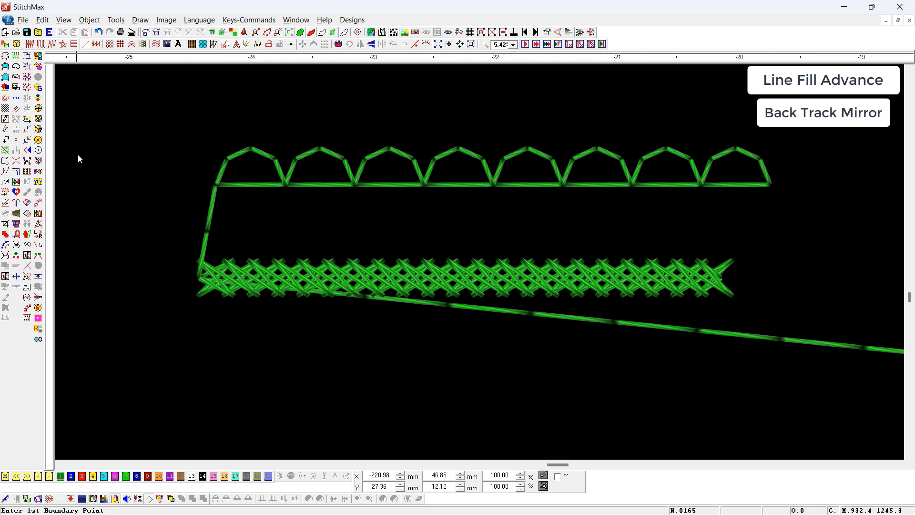
Turn on Back Track Mirror for the upper Round 1 line
{"action": "double_click", "coordinate": [295, 186]}
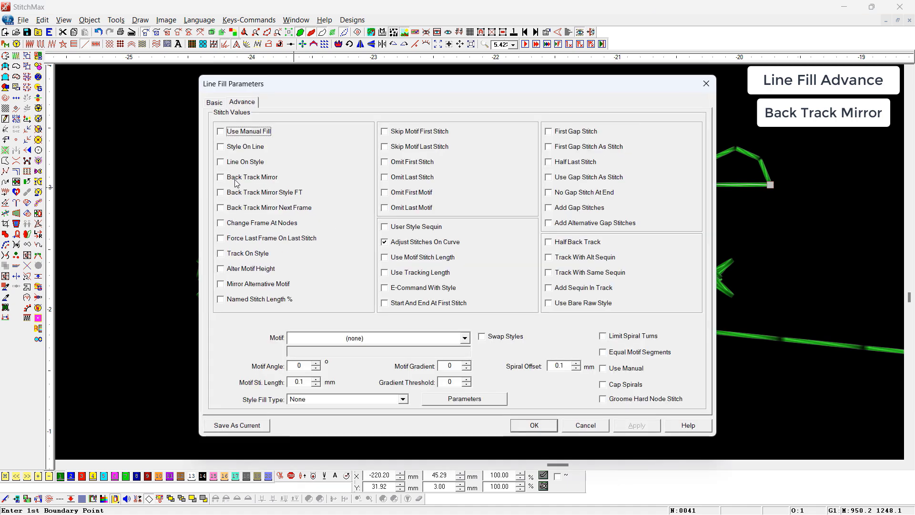
{"action": "left_click", "coordinate": [238, 179]}
{"action": "key", "text": "Return"}
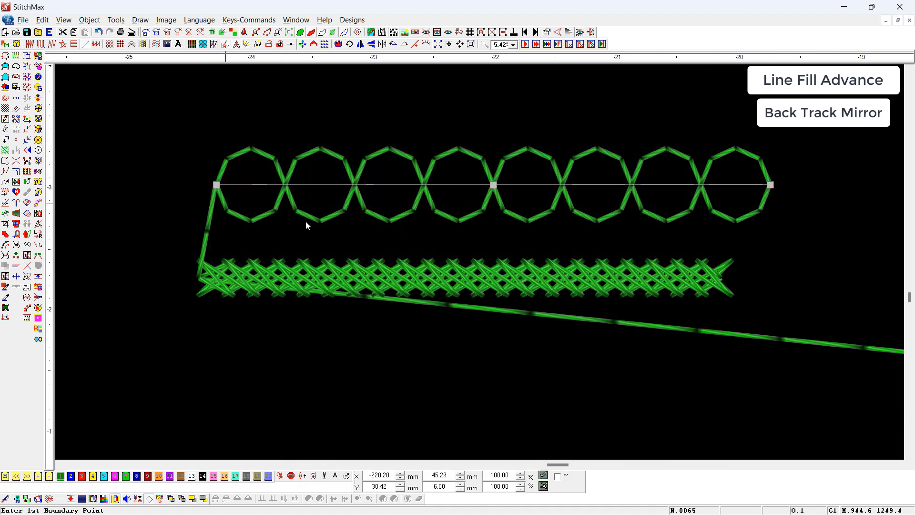
{"action": "left_click", "coordinate": [178, 157]}
{"action": "scroll", "coordinate": [357, 224], "scroll_direction": "down", "scroll_amount": 2}
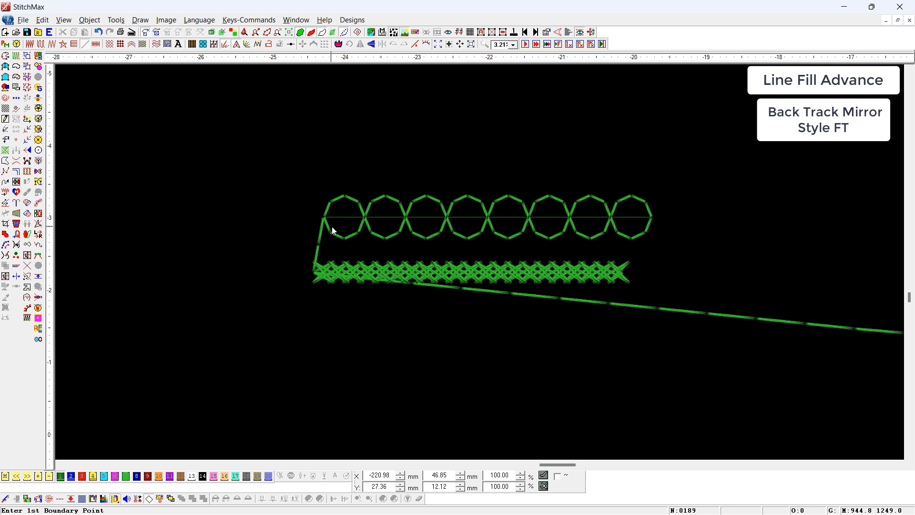
Undo the mirroring of the Round 1 line and delete the crossed-stitch line below it
{"action": "key", "text": "ctrl+z"}
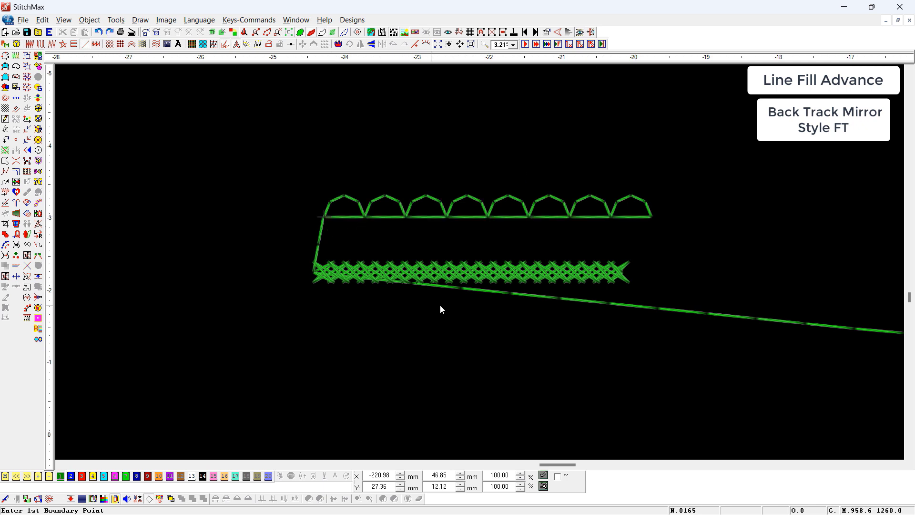
{"action": "scroll", "coordinate": [440, 304], "scroll_direction": "down", "scroll_amount": 1}
{"action": "left_click", "coordinate": [453, 280]}
{"action": "key", "text": "Delete"}
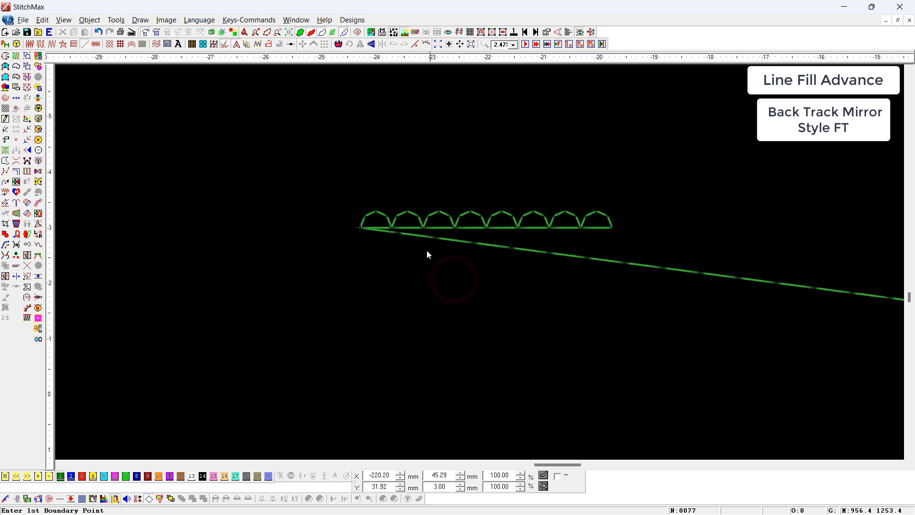
Display the remaining Round 1 line as plain stitch points and enable its Back Track Mirror option
{"action": "left_click_drag", "start_coordinate": [551, 168], "coordinate": [382, 269]}
{"action": "left_click", "coordinate": [432, 247]}
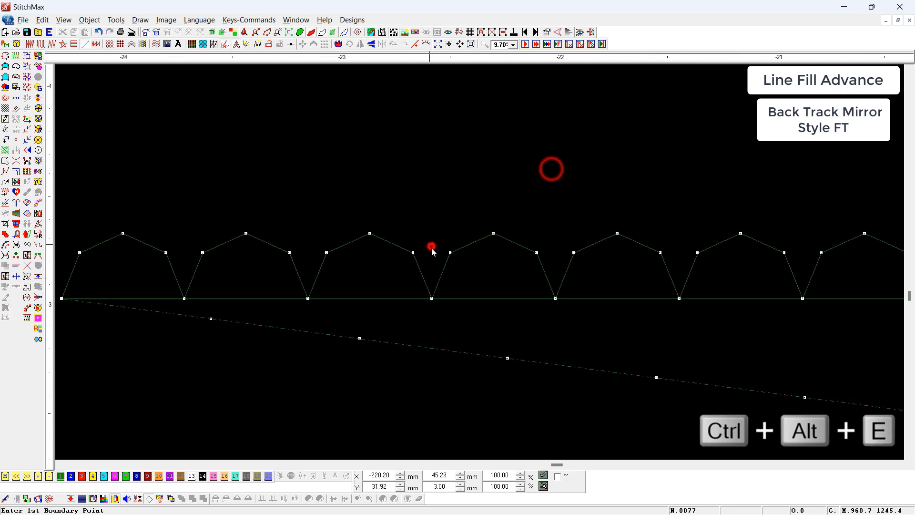
{"action": "scroll", "coordinate": [428, 288], "scroll_direction": "down", "scroll_amount": 3}
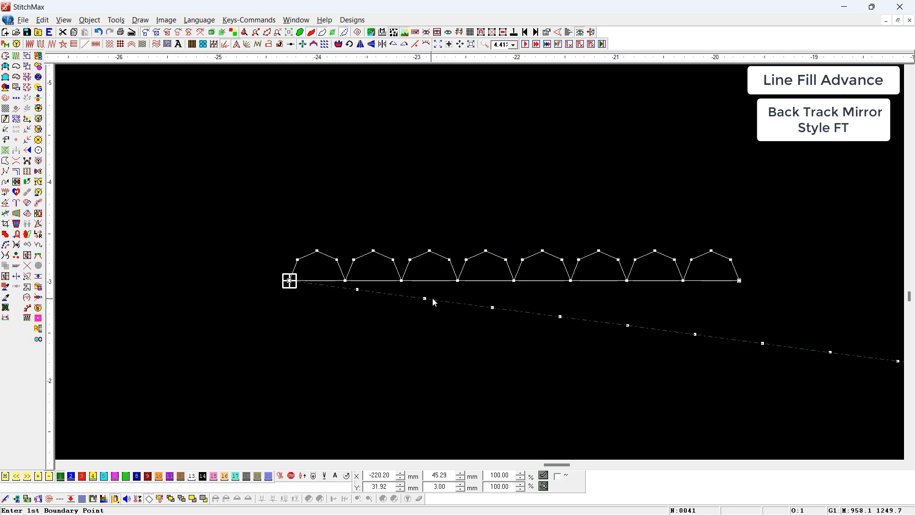
{"action": "right_click", "coordinate": [433, 298]}
{"action": "left_click", "coordinate": [222, 177]}
{"action": "key", "text": "ctrl+e"}
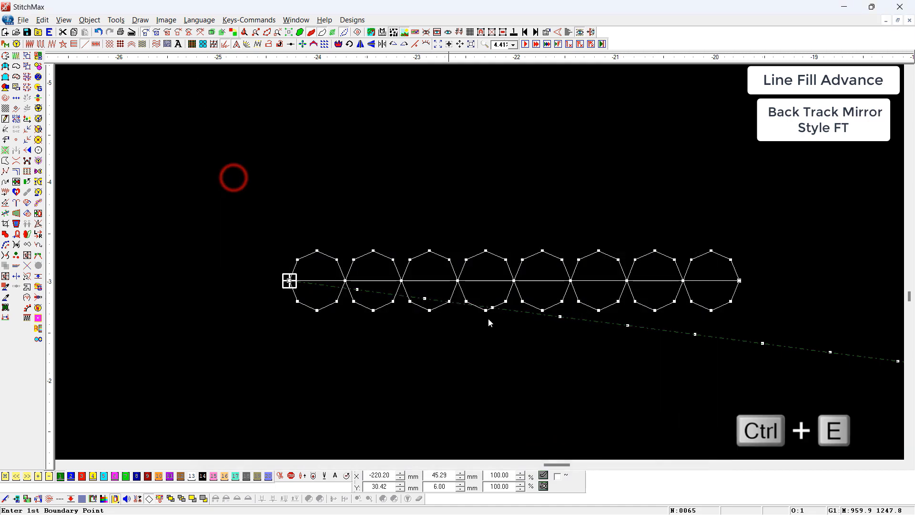
Walk through the stitches of the Round 1 line with Back Track Mirror to examine its sewing order
{"action": "left_click", "coordinate": [715, 357]}
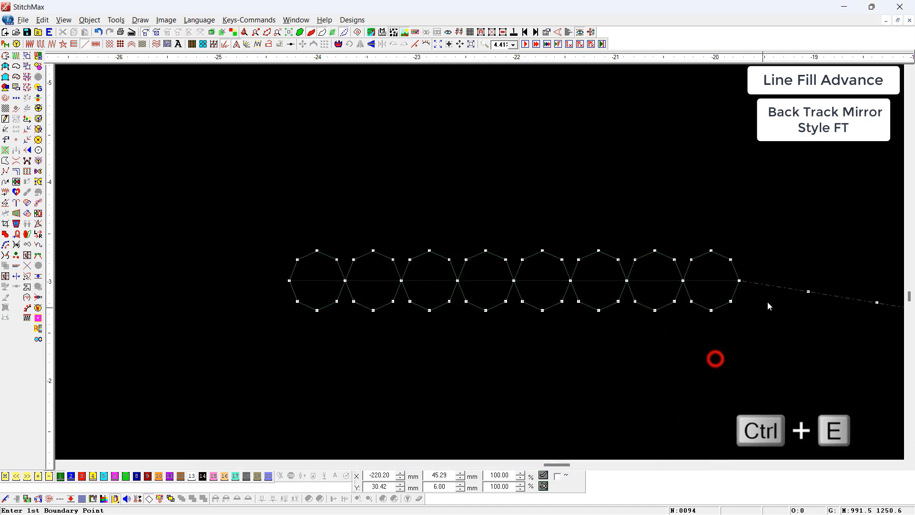
{"action": "left_click", "coordinate": [289, 281]}
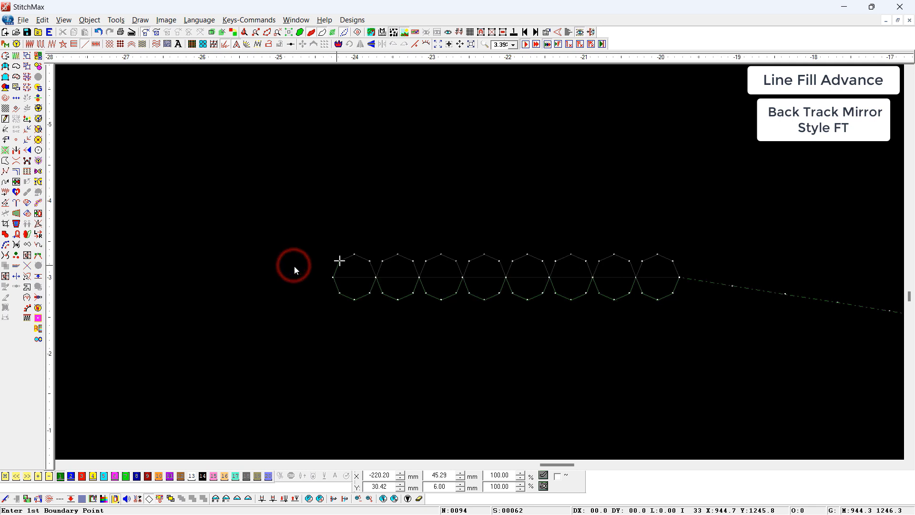
{"action": "key", "text": "Left"}
{"action": "key", "text": "Right"}
{"action": "key", "text": "Right"}
{"action": "key", "text": "Right"}
{"action": "key", "text": "Right"}
{"action": "key", "text": "Right"}
{"action": "key", "text": "Right"}
{"action": "key", "text": "Right"}
{"action": "key", "text": "Right"}
{"action": "key", "text": "Right"}
{"action": "key", "text": "Right"}
{"action": "key", "text": "Right"}
{"action": "key", "text": "Right"}
{"action": "key", "text": "Right"}
{"action": "key", "text": "Right"}
{"action": "key", "text": "Right"}
{"action": "key", "text": "Right"}
{"action": "key", "text": "Right"}
{"action": "key", "text": "Right"}
{"action": "key", "text": "Right"}
{"action": "key", "text": "Right"}
{"action": "key", "text": "Right"}
{"action": "key", "text": "Right"}
{"action": "key", "text": "Right"}
{"action": "key", "text": "Right"}
{"action": "key", "text": "Right"}
{"action": "key", "text": "Right"}
{"action": "key", "text": "Right"}
{"action": "key", "text": "Right"}
{"action": "key", "text": "Right"}
{"action": "key", "text": "Right"}
{"action": "key", "text": "Right"}
{"action": "key", "text": "Right"}
{"action": "key", "text": "Right"}
{"action": "key", "text": "Right"}
{"action": "key", "text": "Right"}
{"action": "key", "text": "Right"}
{"action": "key", "text": "Right"}
{"action": "key", "text": "Right"}
{"action": "key", "text": "Right"}
{"action": "key", "text": "Right"}
{"action": "key", "text": "minus"}
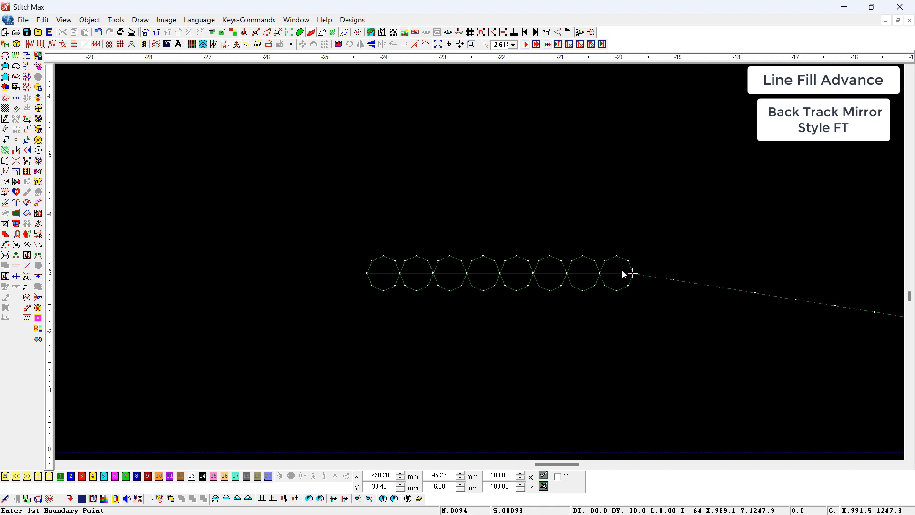
Enable Back Track Mirror Style FT in the Round 1 line's advanced Line Fill parameters
{"action": "double_click", "coordinate": [589, 279]}
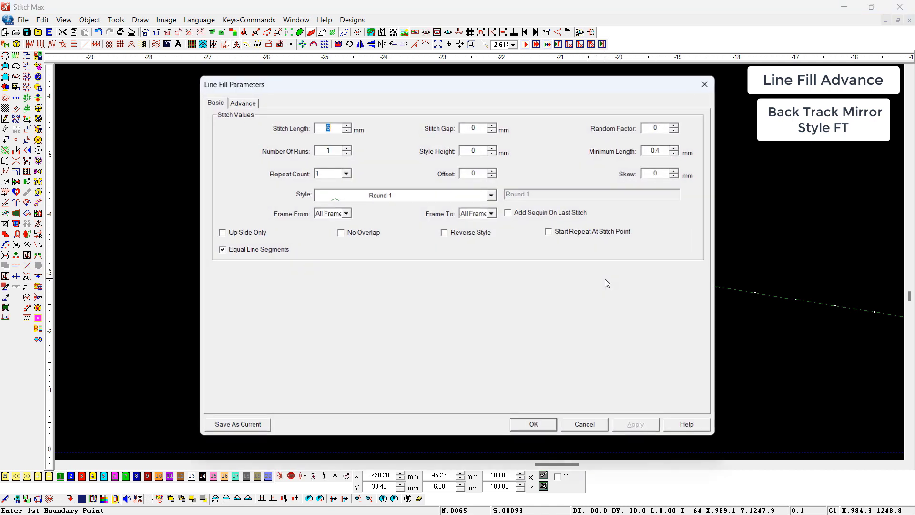
{"action": "left_click", "coordinate": [242, 102]}
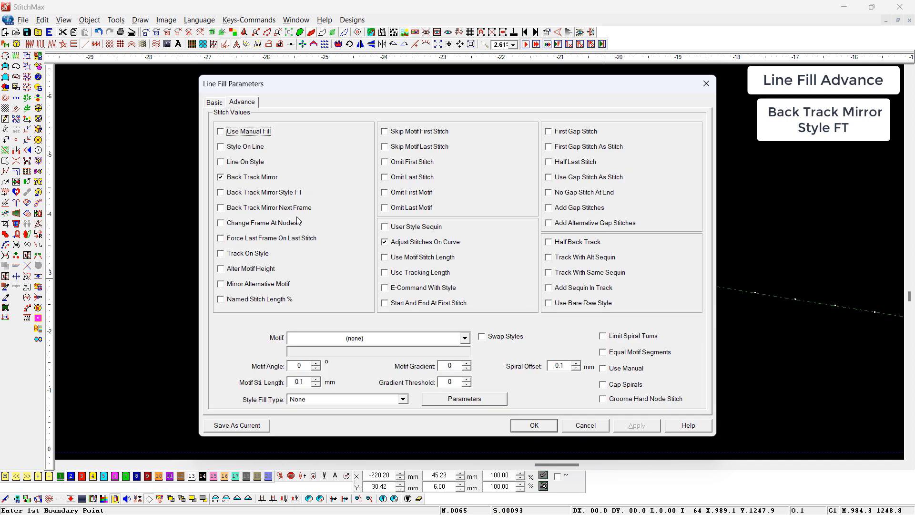
{"action": "left_click", "coordinate": [250, 192]}
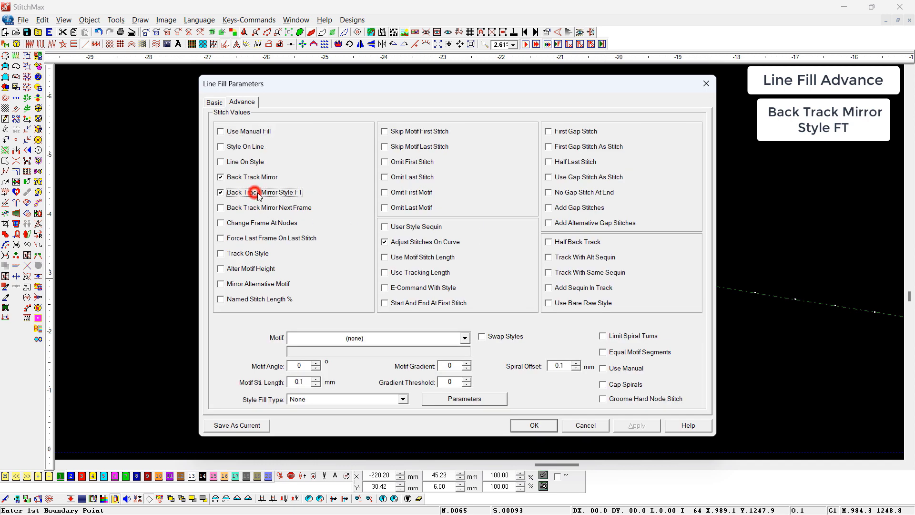
{"action": "key", "text": "Return"}
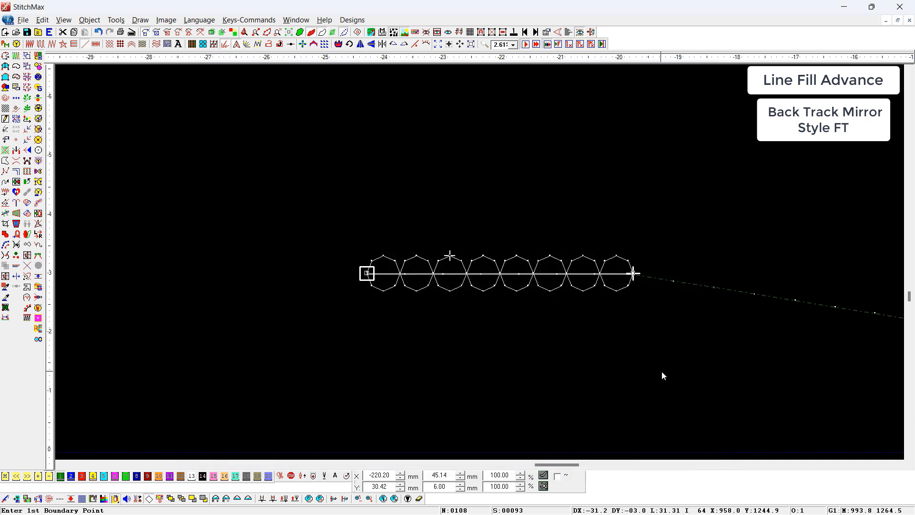
Turn off Back Track Mirror for the Round 1 line, keeping Back Track Mirror Style FT enabled
{"action": "left_click", "coordinate": [661, 372]}
{"action": "left_click_drag", "start_coordinate": [575, 237], "coordinate": [334, 314]}
{"action": "left_click", "coordinate": [429, 268]}
{"action": "scroll", "coordinate": [429, 269], "scroll_direction": "down", "scroll_amount": 2}
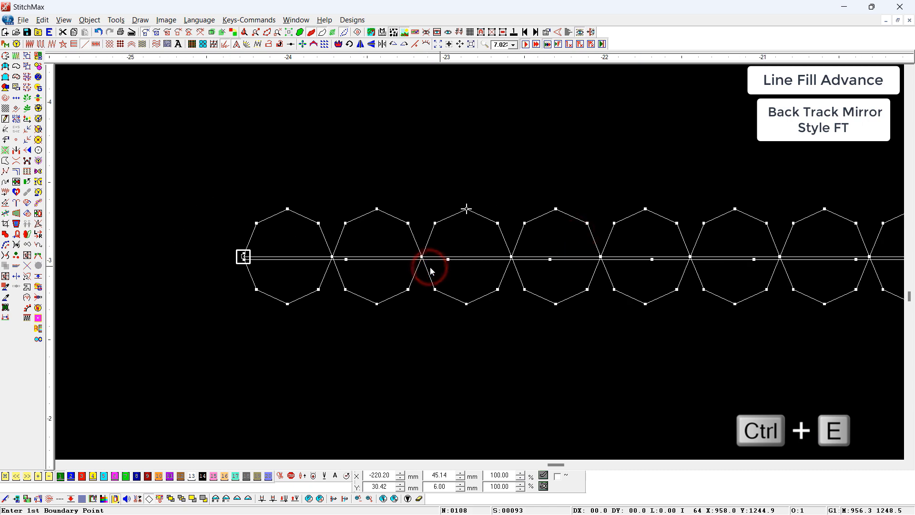
{"action": "left_click", "coordinate": [405, 350]}
{"action": "left_click", "coordinate": [413, 283]}
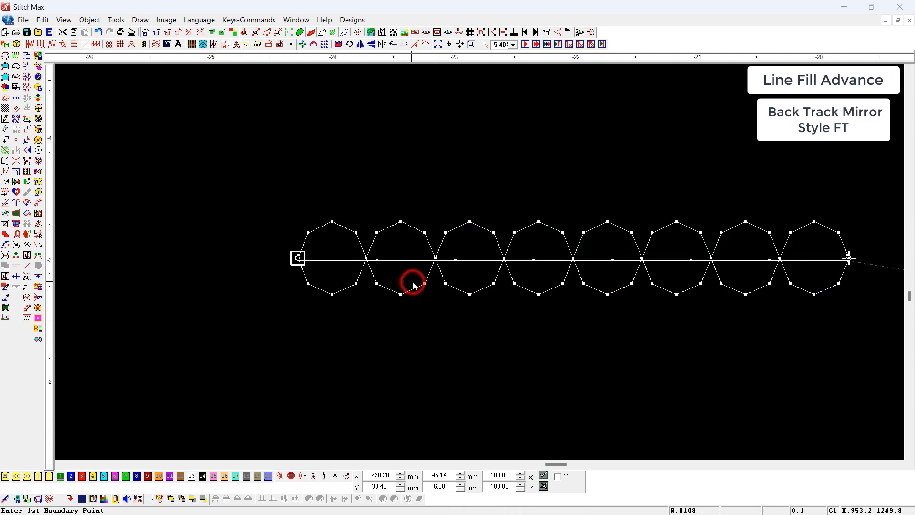
{"action": "left_click", "coordinate": [237, 177]}
{"action": "key", "text": "Return"}
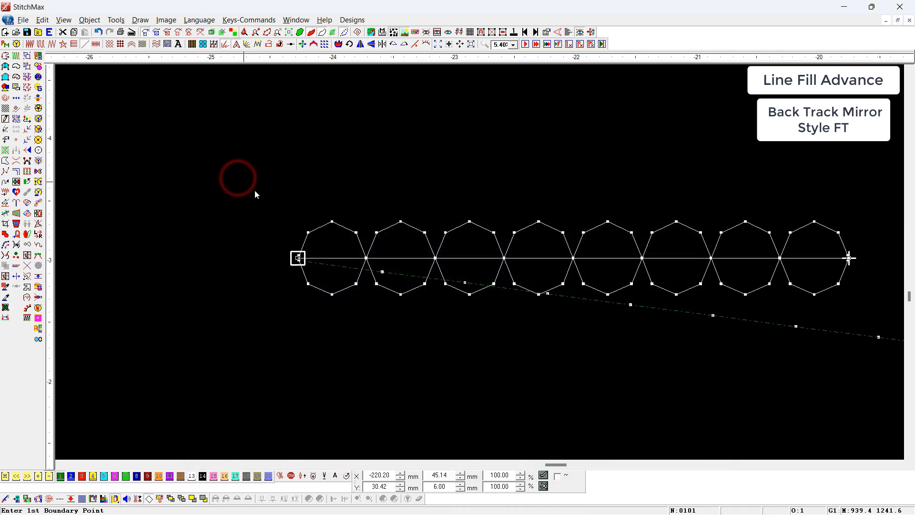
Walk through the Round 1 line stitch by stitch to examine how Back Track Mirror Style FT sews it
{"action": "left_click", "coordinate": [395, 344]}
{"action": "scroll", "coordinate": [394, 344], "scroll_direction": "down", "scroll_amount": 1}
{"action": "left_click_drag", "start_coordinate": [282, 227], "coordinate": [625, 392]}
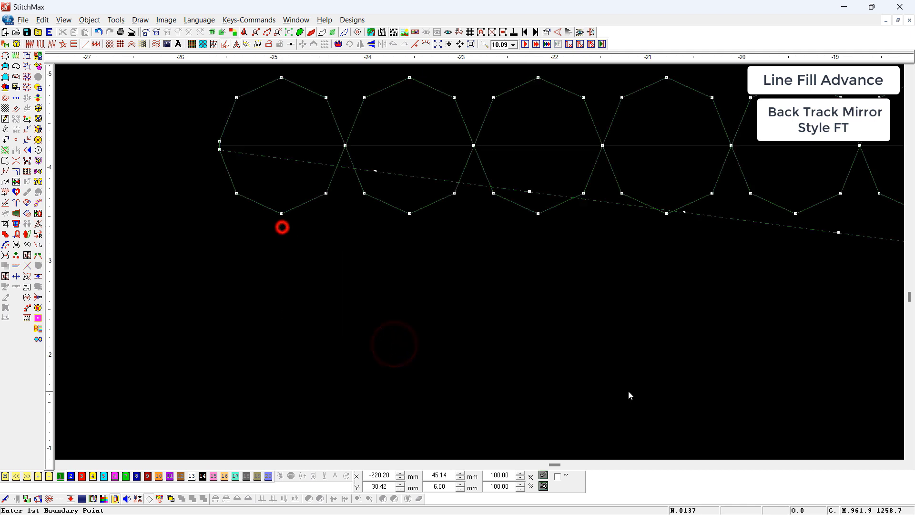
{"action": "left_click", "coordinate": [284, 216]}
{"action": "scroll", "coordinate": [293, 226], "scroll_direction": "down", "scroll_amount": 1}
{"action": "key", "text": "Home"}
{"action": "scroll", "coordinate": [293, 227], "scroll_direction": "down", "scroll_amount": 1}
{"action": "key", "text": "Right"}
{"action": "key", "text": "Right"}
{"action": "key", "text": "Right"}
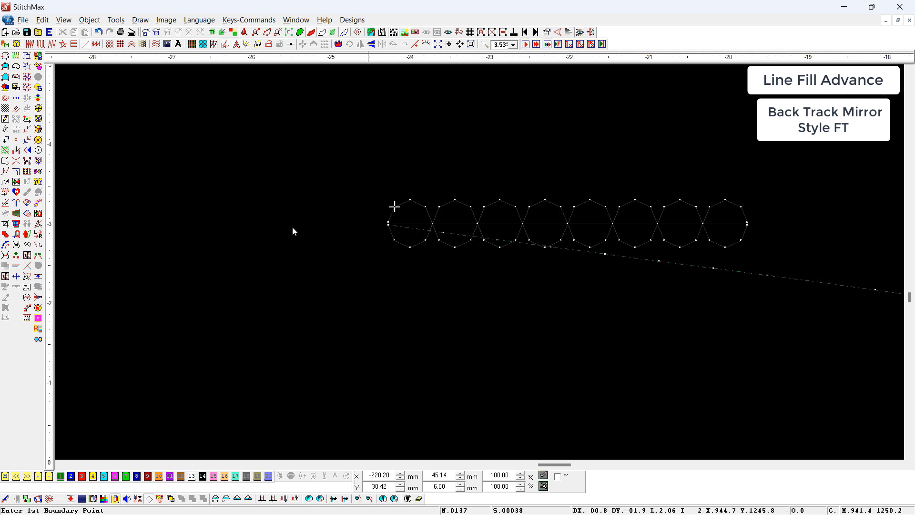
{"action": "key", "text": "Right"}
{"action": "key", "text": "Right"}
{"action": "key", "text": "Right"}
{"action": "key", "text": "Right"}
{"action": "key", "text": "Right"}
{"action": "key", "text": "Right"}
{"action": "key", "text": "Right"}
{"action": "key", "text": "Right"}
{"action": "key", "text": "Right"}
{"action": "key", "text": "Right"}
{"action": "key", "text": "Right"}
{"action": "key", "text": "Right"}
{"action": "key", "text": "Right"}
{"action": "key", "text": "Right"}
{"action": "key", "text": "Right"}
{"action": "key", "text": "Right"}
{"action": "key", "text": "Right"}
{"action": "key", "text": "Right"}
{"action": "key", "text": "Right"}
{"action": "key", "text": "Right"}
{"action": "key", "text": "Right"}
{"action": "key", "text": "Right"}
{"action": "key", "text": "Right"}
{"action": "key", "text": "Right"}
{"action": "key", "text": "Right"}
{"action": "key", "text": "Right"}
{"action": "key", "text": "Right"}
{"action": "key", "text": "Right"}
{"action": "key", "text": "Right"}
{"action": "key", "text": "Right"}
{"action": "key", "text": "Right"}
{"action": "key", "text": "Right"}
{"action": "key", "text": "Right"}
{"action": "key", "text": "Right"}
{"action": "key", "text": "Right"}
{"action": "key", "text": "Right"}
{"action": "key", "text": "Right"}
{"action": "key", "text": "Right"}
{"action": "key", "text": "Right"}
{"action": "key", "text": "Right"}
{"action": "key", "text": "Right"}
{"action": "key", "text": "Right"}
{"action": "key", "text": "Right"}
{"action": "key", "text": "Right"}
{"action": "key", "text": "Right"}
{"action": "key", "text": "Right"}
{"action": "key", "text": "Right"}
{"action": "key", "text": "Right"}
{"action": "key", "text": "Right"}
{"action": "key", "text": "Right"}
{"action": "key", "text": "Right"}
{"action": "key", "text": "Right"}
{"action": "key", "text": "Right"}
{"action": "key", "text": "Right"}
{"action": "key", "text": "Right"}
{"action": "key", "text": "Right"}
{"action": "key", "text": "Right"}
{"action": "key", "text": "Right"}
{"action": "key", "text": "Right"}
{"action": "key", "text": "Right"}
{"action": "key", "text": "Right"}
{"action": "key", "text": "Right"}
{"action": "key", "text": "Right"}
{"action": "key", "text": "Right"}
{"action": "key", "text": "Right"}
{"action": "key", "text": "Right"}
{"action": "key", "text": "minus"}
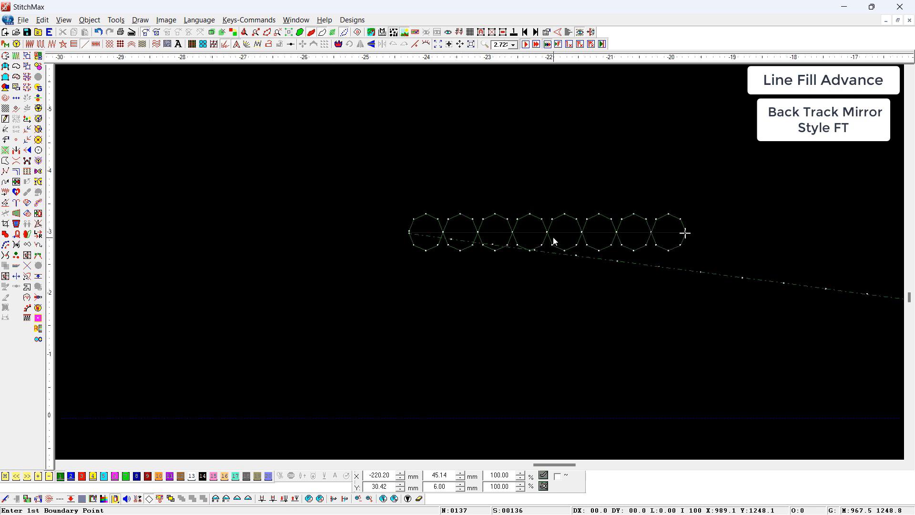
Select the Round 1 line and examine its advanced Line Fill parameters
{"action": "left_click_drag", "start_coordinate": [539, 213], "coordinate": [540, 261]}
{"action": "key", "text": "minus"}
{"action": "key", "text": "p"}
{"action": "left_click", "coordinate": [242, 101]}
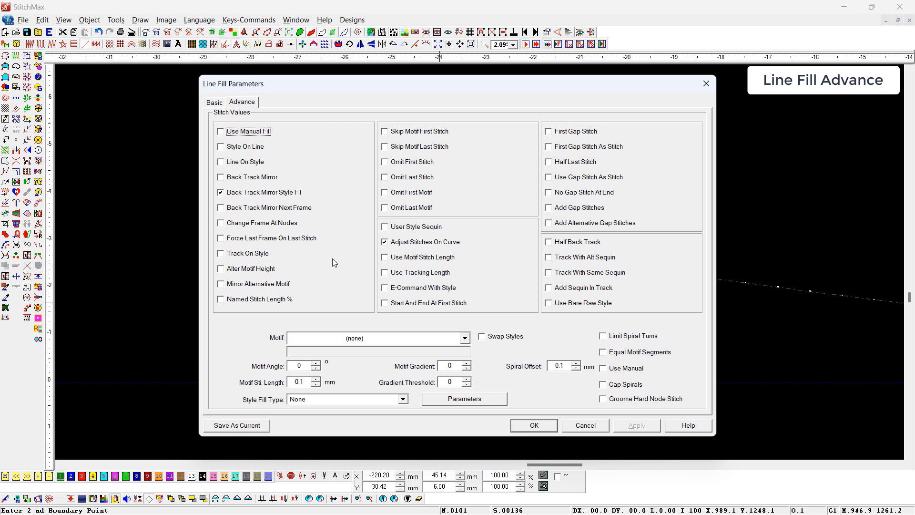
{"action": "key", "text": "Return"}
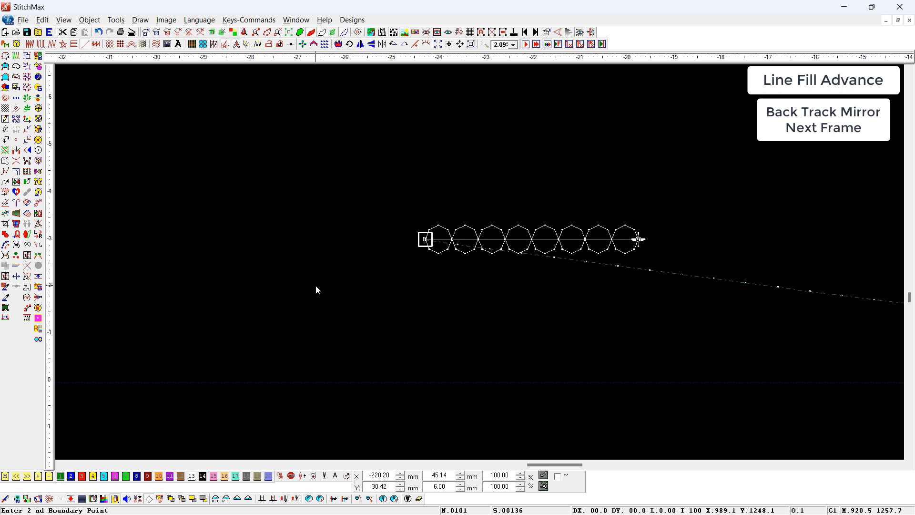
Delete all objects from the design and draw a new horizontal line fill about 107 mm long
{"action": "key", "text": "ctrl+a"}
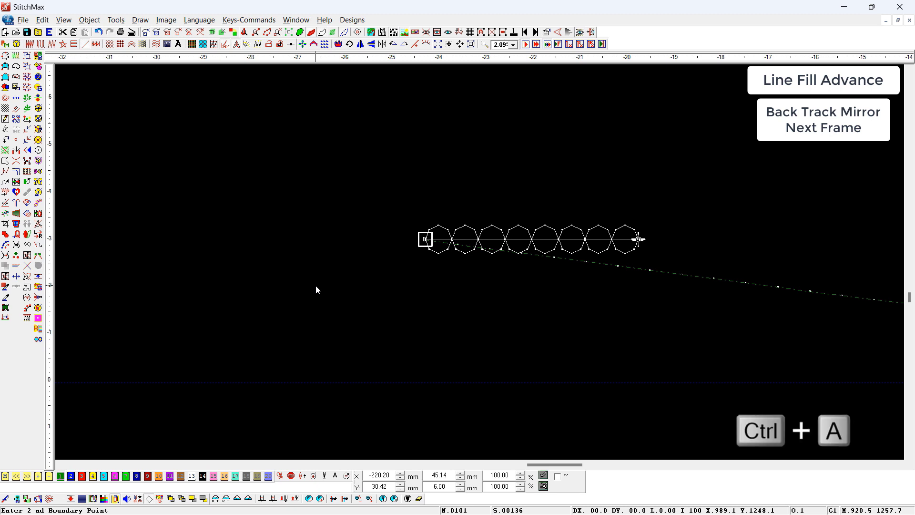
{"action": "key", "text": "F6"}
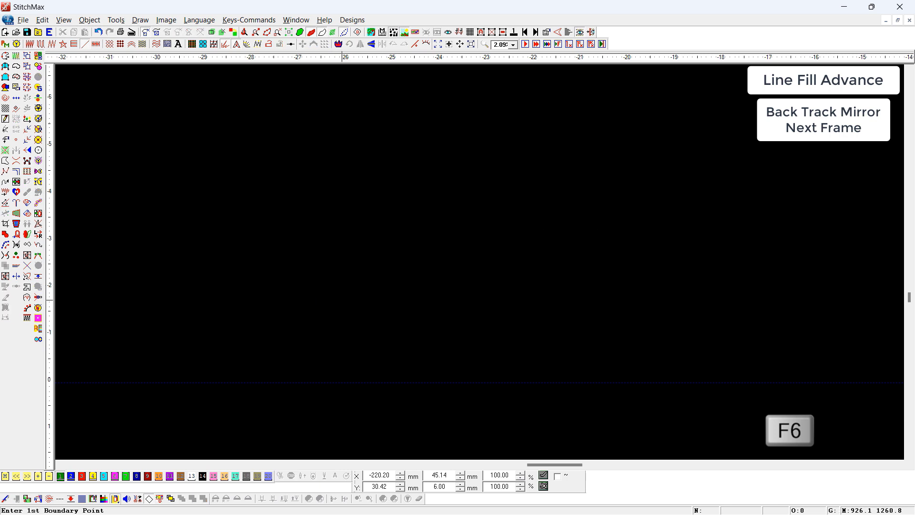
{"action": "left_click", "coordinate": [286, 293]}
{"action": "left_click", "coordinate": [789, 294]}
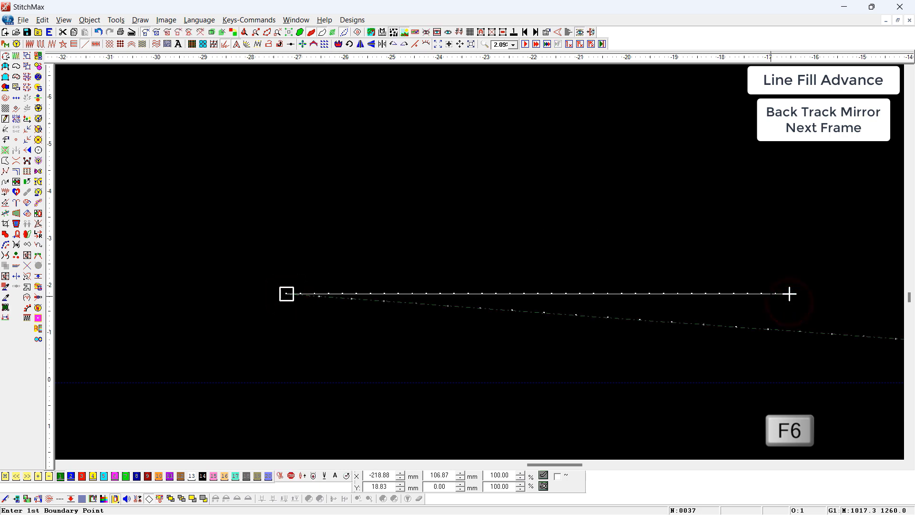
Apply the style Satin Patti Multi Frame With Outline & Seq to the new line with a stitch length of 6 mm
{"action": "right_click", "coordinate": [790, 295]}
{"action": "left_click", "coordinate": [345, 194]}
{"action": "left_click", "coordinate": [345, 194]}
{"action": "scroll", "coordinate": [345, 194], "scroll_direction": "down", "scroll_amount": 2}
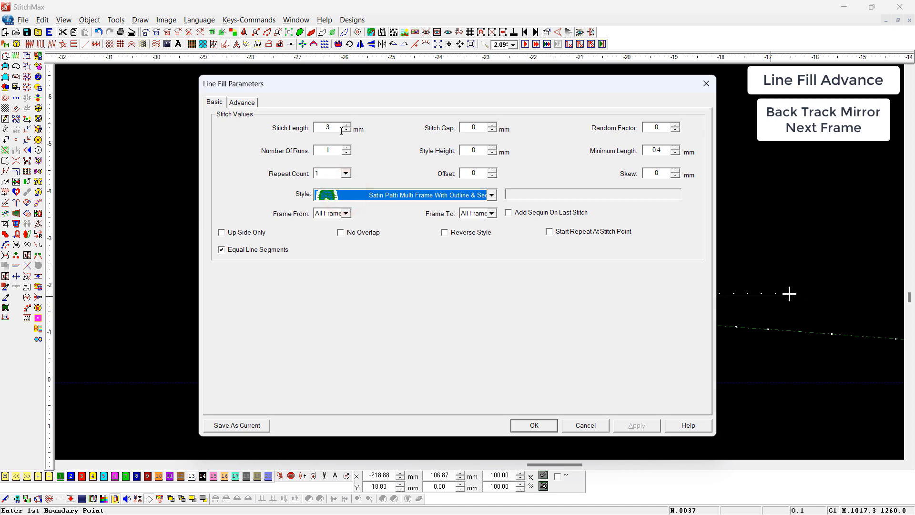
{"action": "left_click_drag", "start_coordinate": [340, 131], "coordinate": [286, 116]}
{"action": "type", "text": "6"}
{"action": "key", "text": "Return"}
Add a back track along the base of the Satin Patti Multi Frame line
{"action": "scroll", "coordinate": [398, 342], "scroll_direction": "down", "scroll_amount": 2}
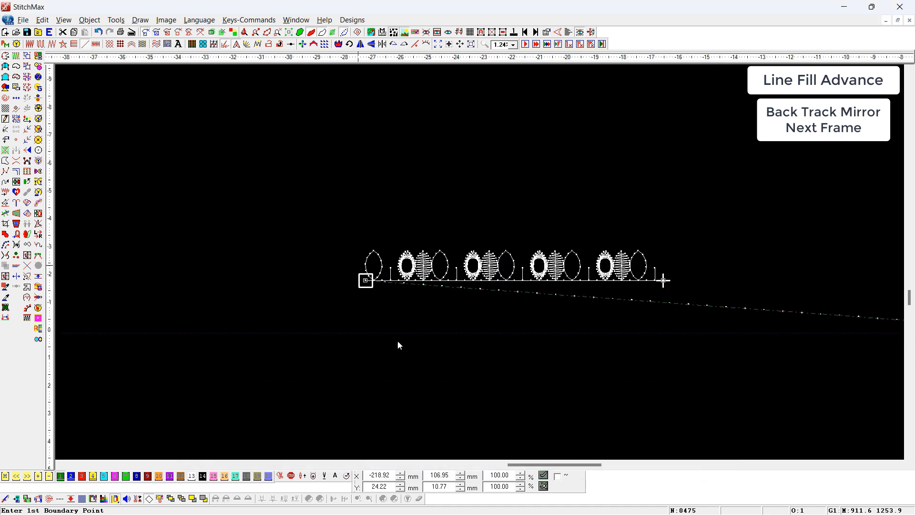
{"action": "left_click", "coordinate": [504, 380]}
{"action": "left_click_drag", "start_coordinate": [360, 215], "coordinate": [422, 332]}
{"action": "left_click", "coordinate": [465, 241]}
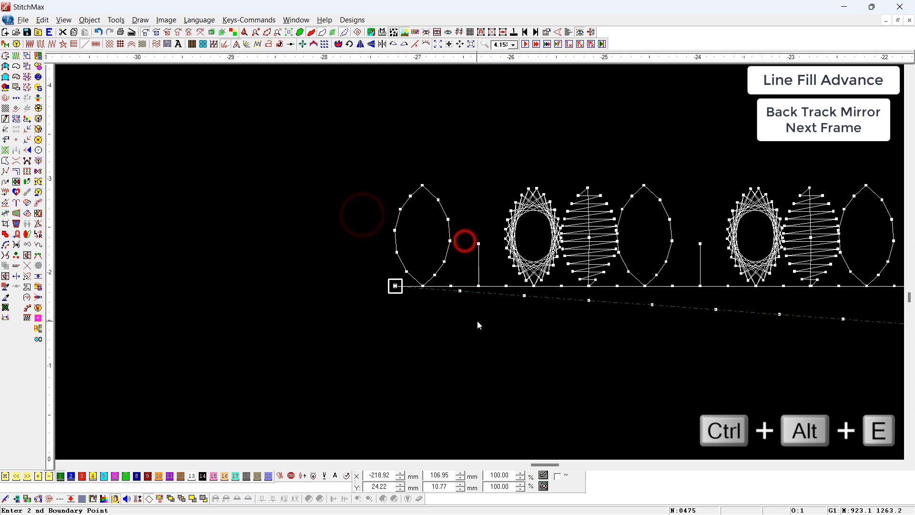
{"action": "key", "text": "ctrl+alt+e"}
Enable Back Track Mirror Next Frame in the Satin Patti line's advanced Line Fill parameters
{"action": "left_click", "coordinate": [344, 296]}
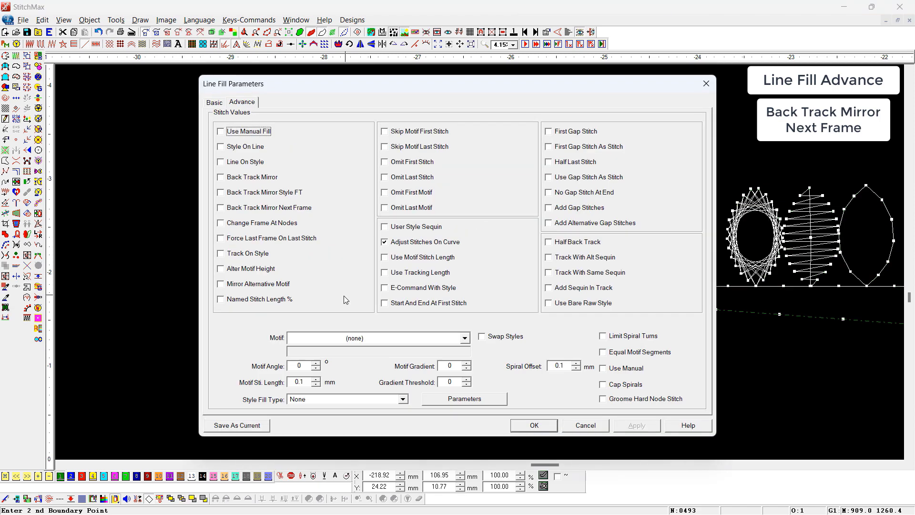
{"action": "left_click", "coordinate": [256, 210]}
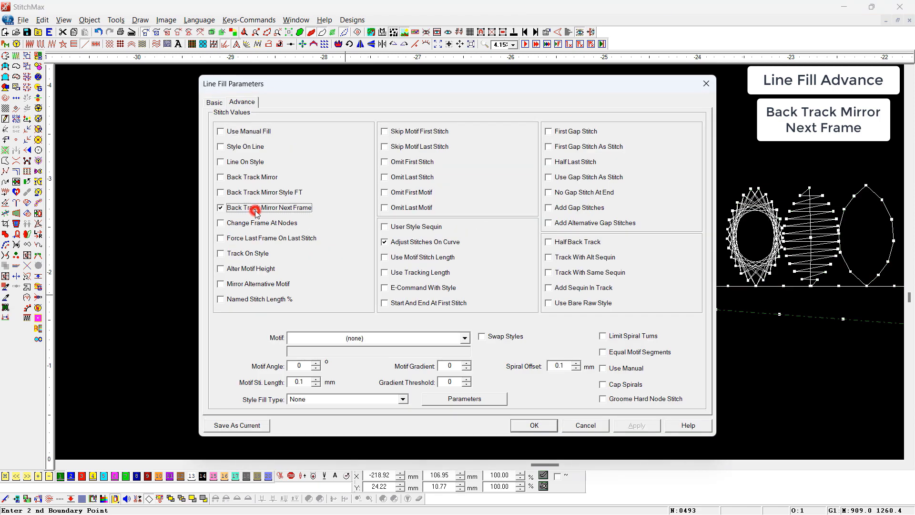
{"action": "key", "text": "Return"}
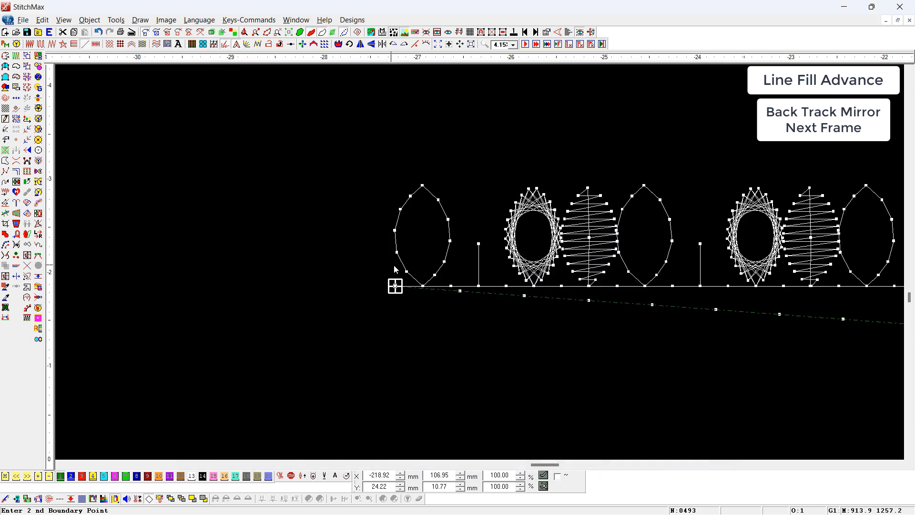
Restrict the Satin Patti line's style to a single frame by setting Frame From 1 and Frame To 1
{"action": "scroll", "coordinate": [394, 265], "scroll_direction": "down", "scroll_amount": 3}
{"action": "right_click", "coordinate": [402, 316]}
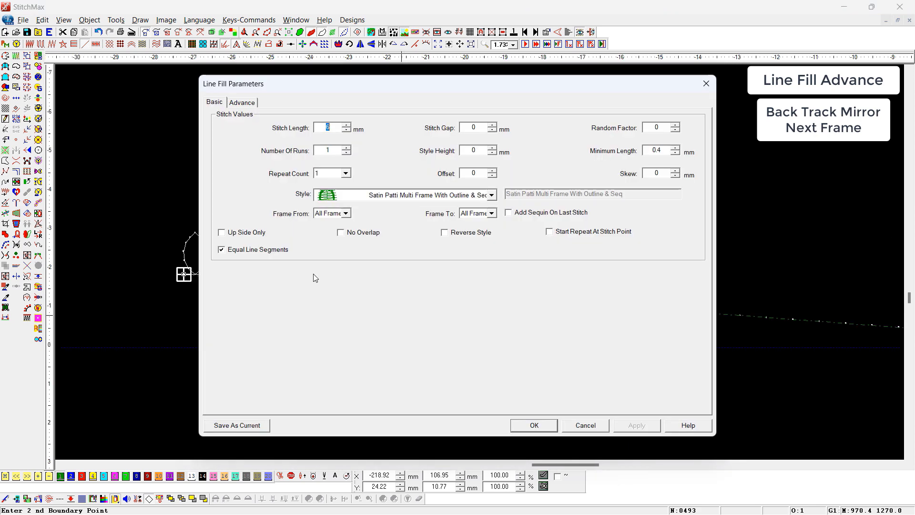
{"action": "left_click", "coordinate": [333, 213]}
{"action": "left_click", "coordinate": [330, 230]}
{"action": "left_click", "coordinate": [484, 213]}
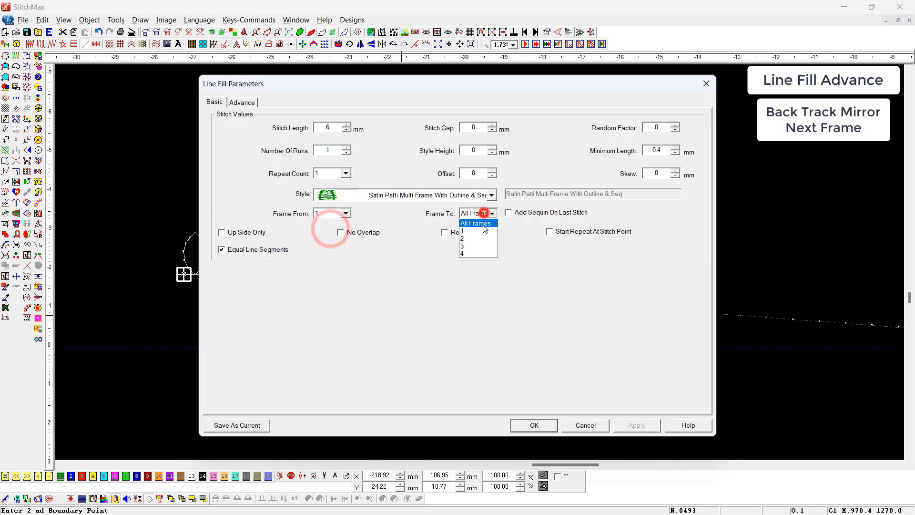
{"action": "left_click", "coordinate": [482, 231]}
{"action": "key", "text": "Return"}
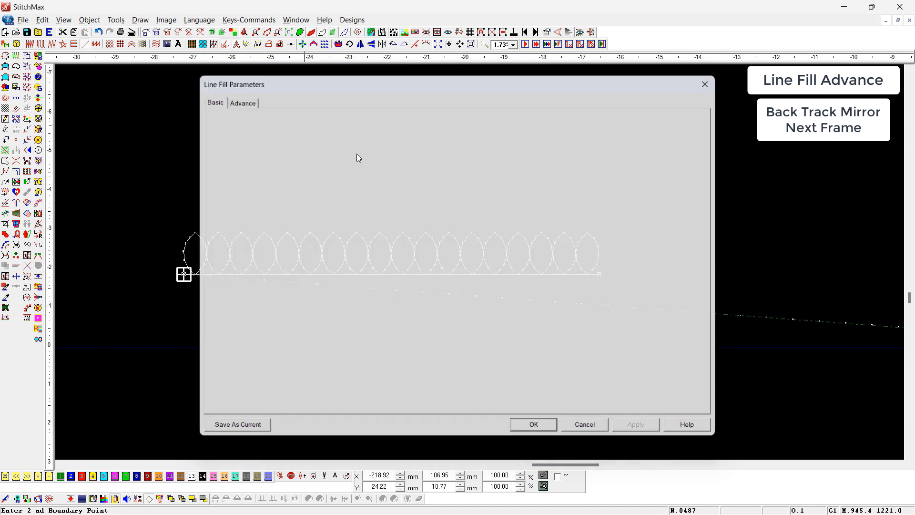
Enable Back Track Mirror together with Back Track Mirror Next Frame in the line's advanced parameters
{"action": "left_click_drag", "start_coordinate": [391, 186], "coordinate": [133, 326]}
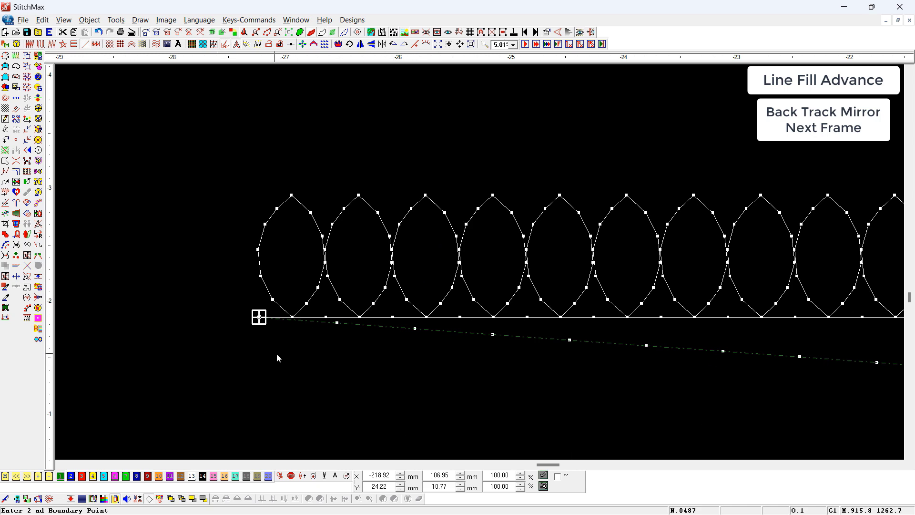
{"action": "key", "text": "p"}
{"action": "key", "text": "ctrl+Tab"}
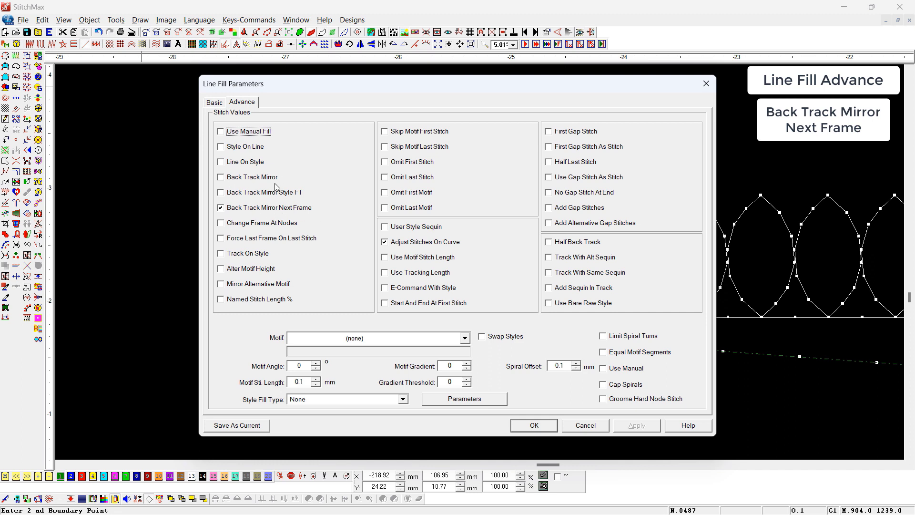
{"action": "left_click", "coordinate": [247, 181]}
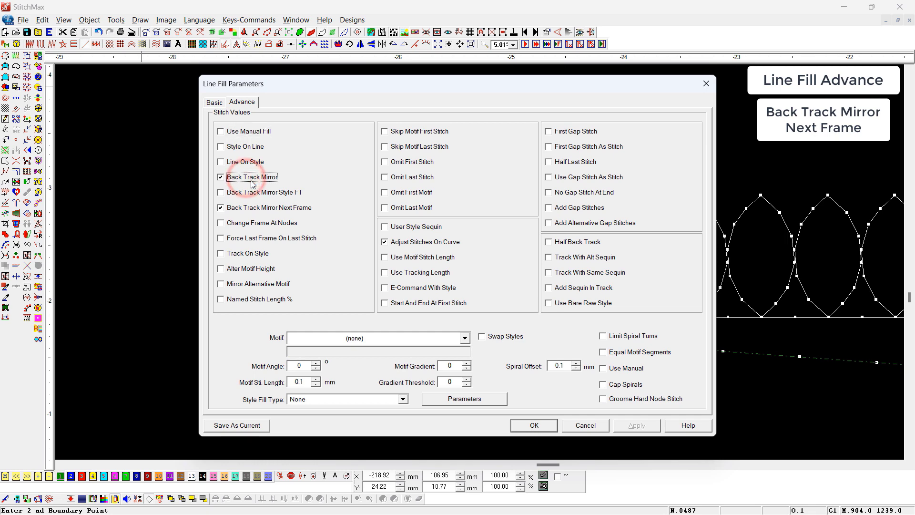
{"action": "key", "text": "Return"}
{"action": "scroll", "coordinate": [497, 316], "scroll_direction": "down", "scroll_amount": 4}
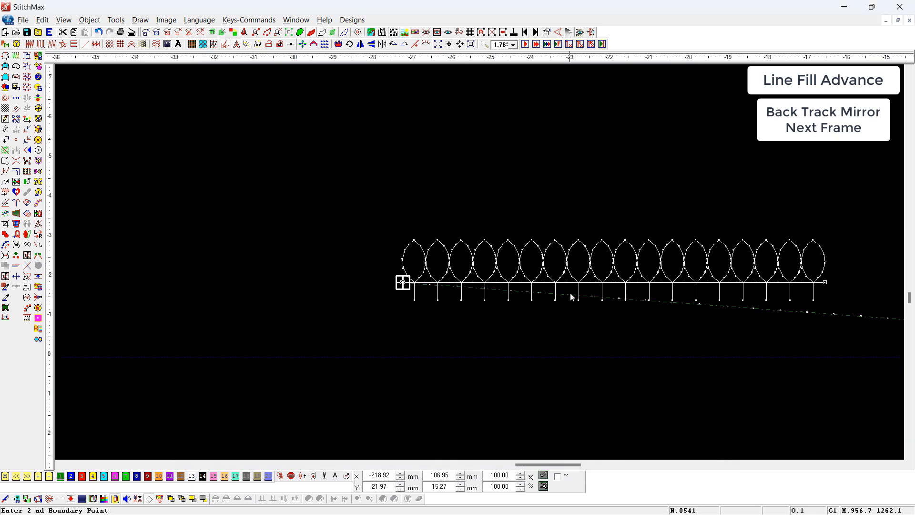
Change the line's style frame range to Frame From 2 and Frame To 2
{"action": "left_click_drag", "start_coordinate": [699, 210], "coordinate": [873, 389]}
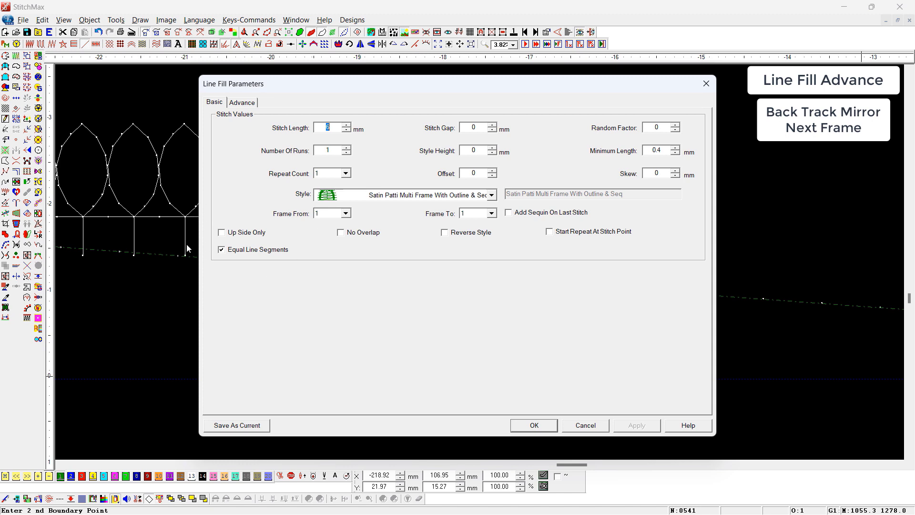
{"action": "left_click", "coordinate": [326, 221]}
{"action": "left_click", "coordinate": [327, 238]}
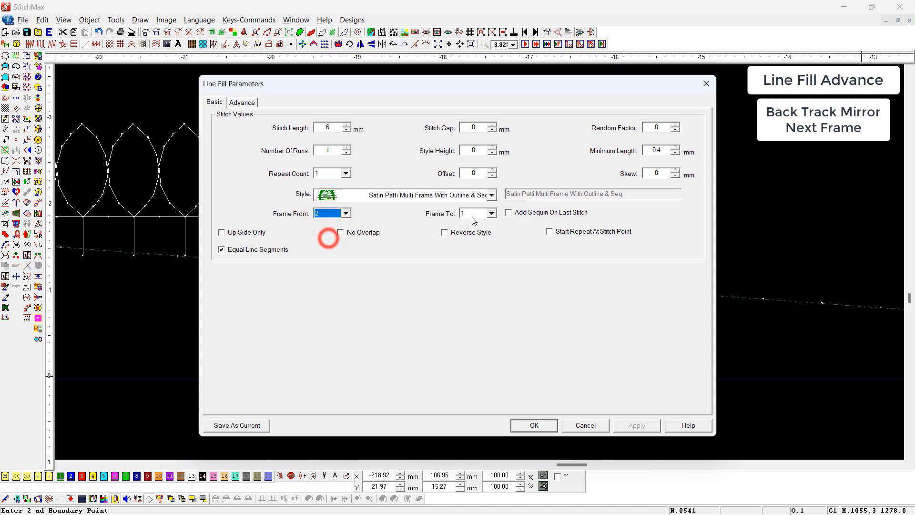
{"action": "left_click", "coordinate": [473, 214]}
{"action": "left_click", "coordinate": [463, 231]}
{"action": "key", "text": "Return"}
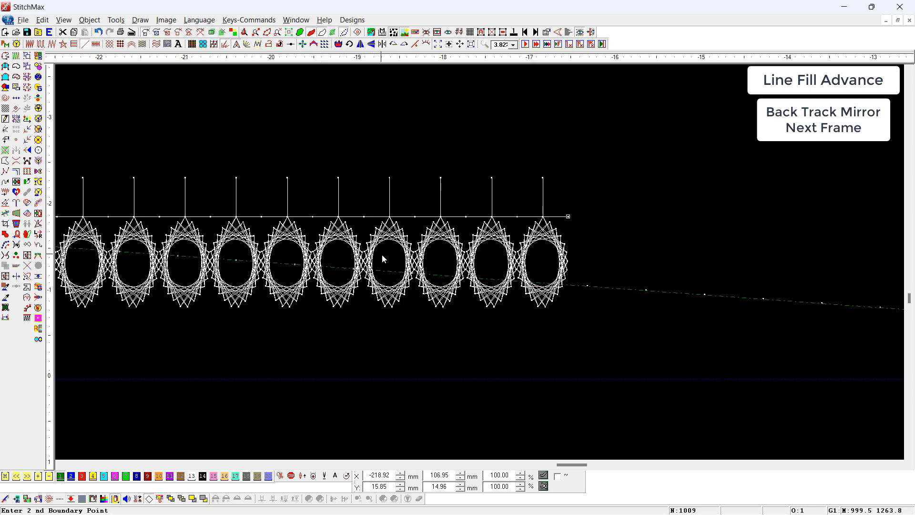
{"action": "scroll", "coordinate": [382, 253], "scroll_direction": "down", "scroll_amount": 2}
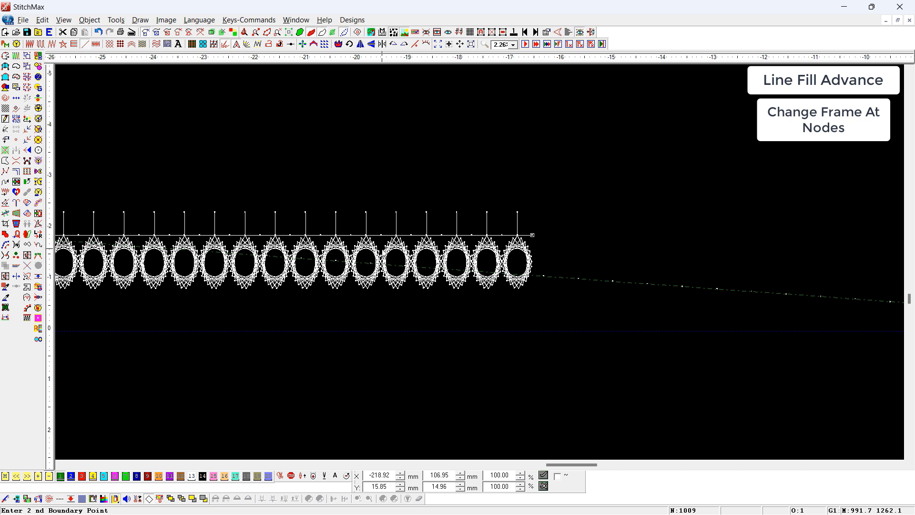
Clear the existing design and draw a new horizontal line fill about 124 mm long
{"action": "key", "text": "ctrl+e"}
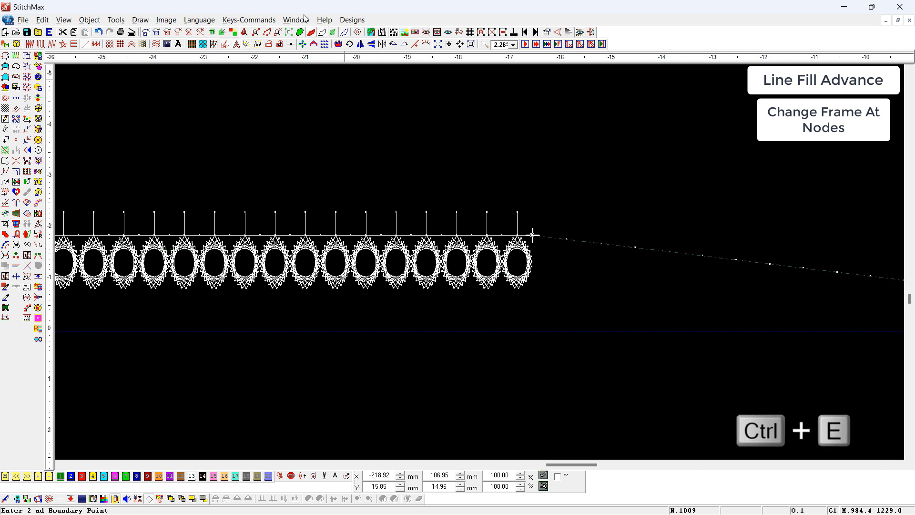
{"action": "scroll", "coordinate": [496, 144], "scroll_direction": "down", "scroll_amount": 1}
{"action": "key", "text": "Escape"}
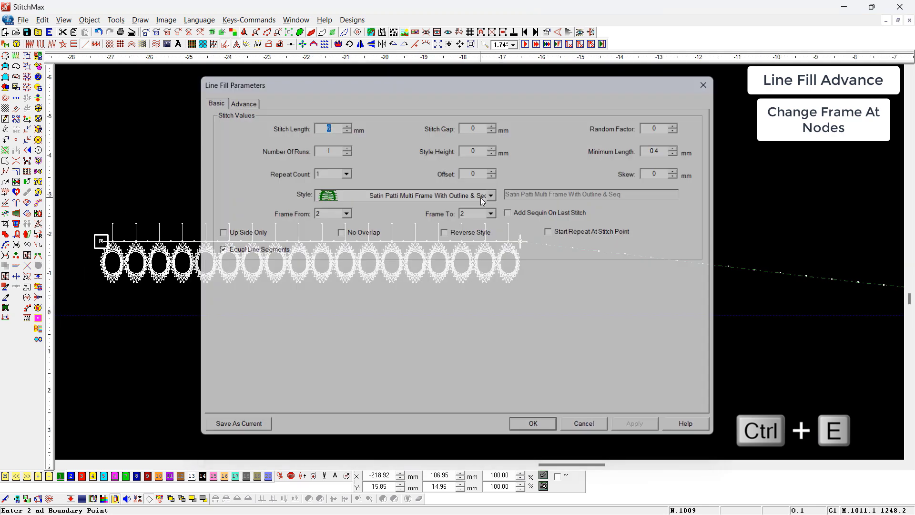
{"action": "key", "text": "F6"}
{"action": "left_click", "coordinate": [207, 306]}
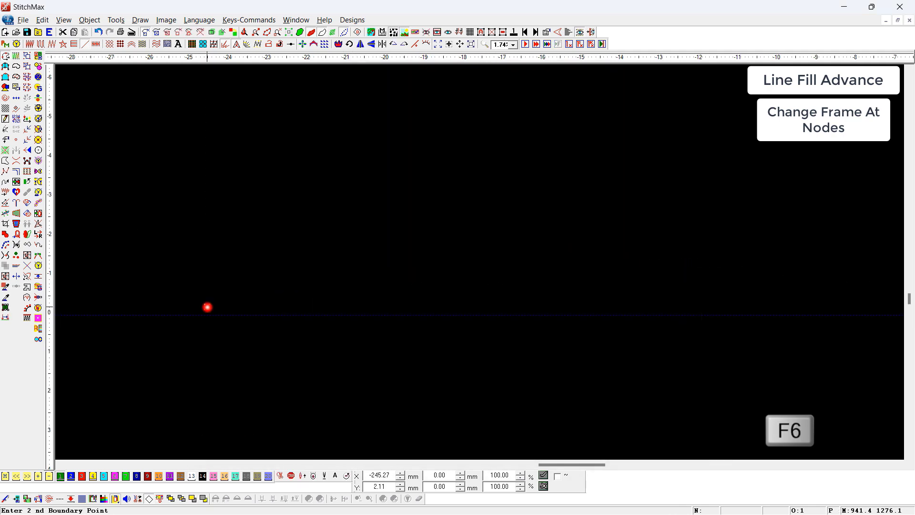
{"action": "left_click", "coordinate": [692, 307]}
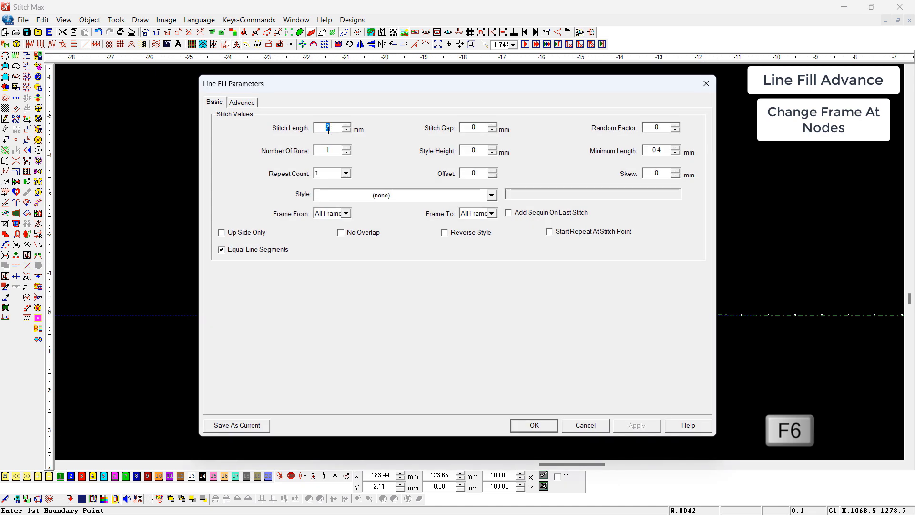
Set the new line's stitch length to 6 mm and its style to Satin Patti Multi Frame With Outline & Seq
{"action": "type", "text": "6"}
{"action": "left_click", "coordinate": [358, 195]}
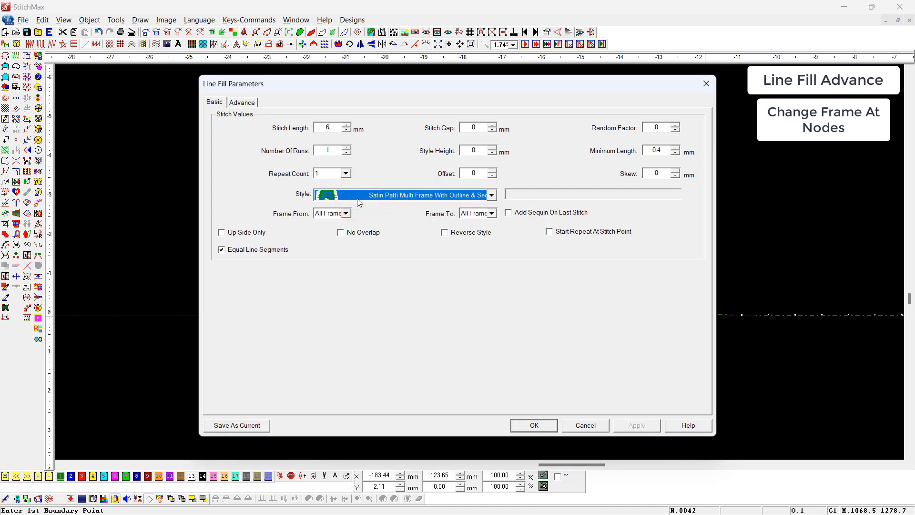
{"action": "key", "text": "Return"}
{"action": "left_click_drag", "start_coordinate": [566, 183], "coordinate": [185, 286]}
{"action": "scroll", "coordinate": [278, 277], "scroll_direction": "down", "scroll_amount": 1}
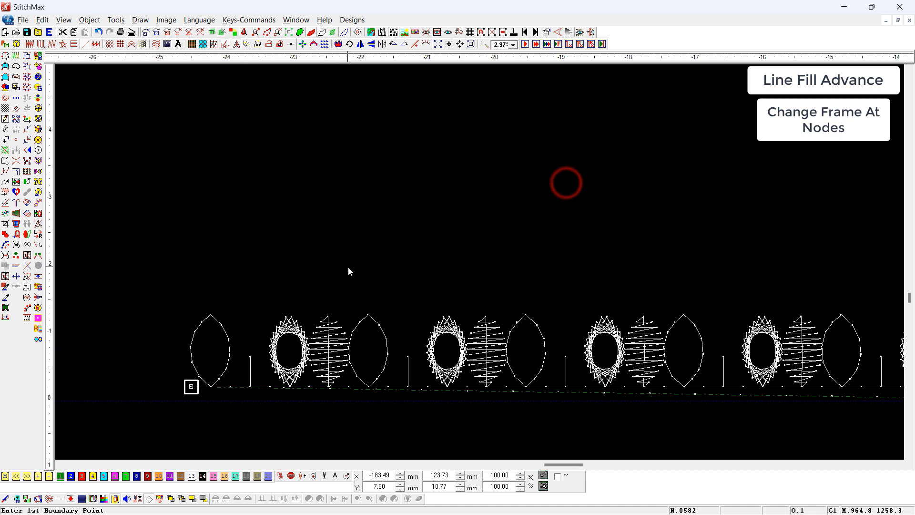
Enable Change Frame At Nodes in the line's advanced parameters, keeping the frame range at All Frames
{"action": "key", "text": "F6"}
{"action": "key", "text": "ctrl+Tab"}
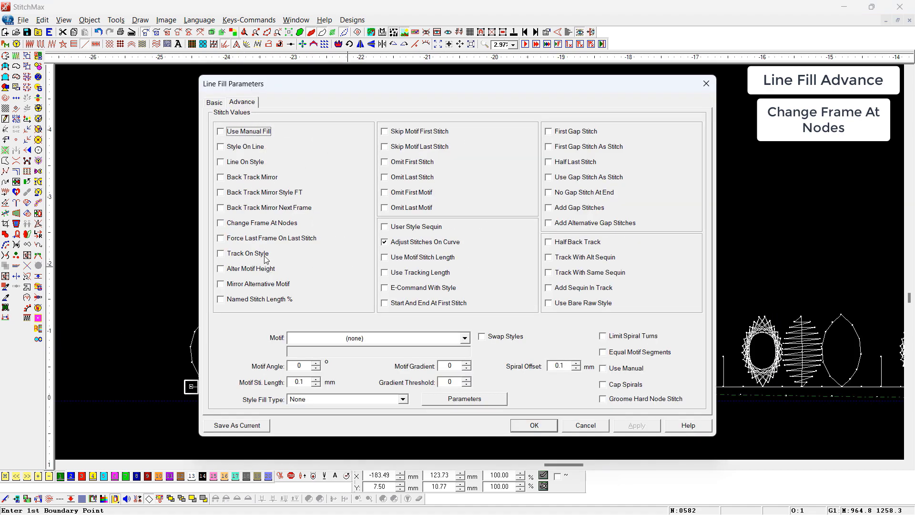
{"action": "left_click", "coordinate": [248, 225]}
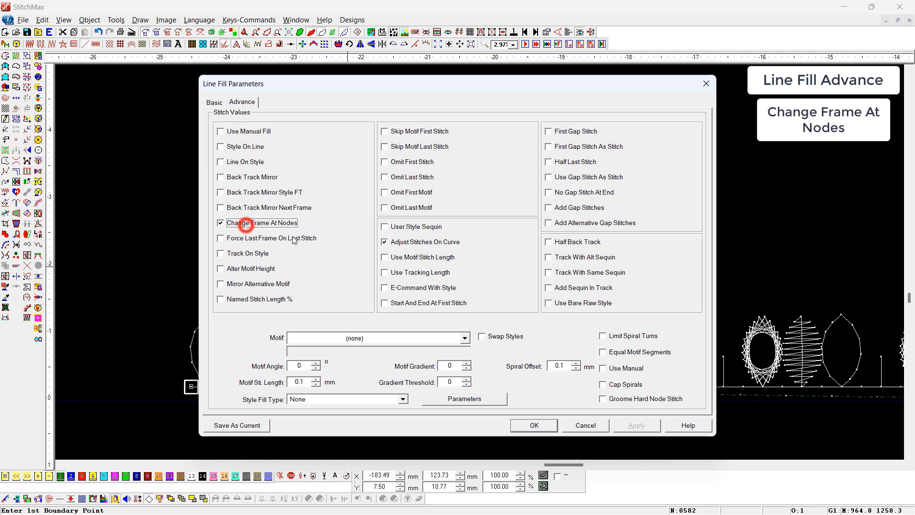
{"action": "left_click", "coordinate": [538, 425]}
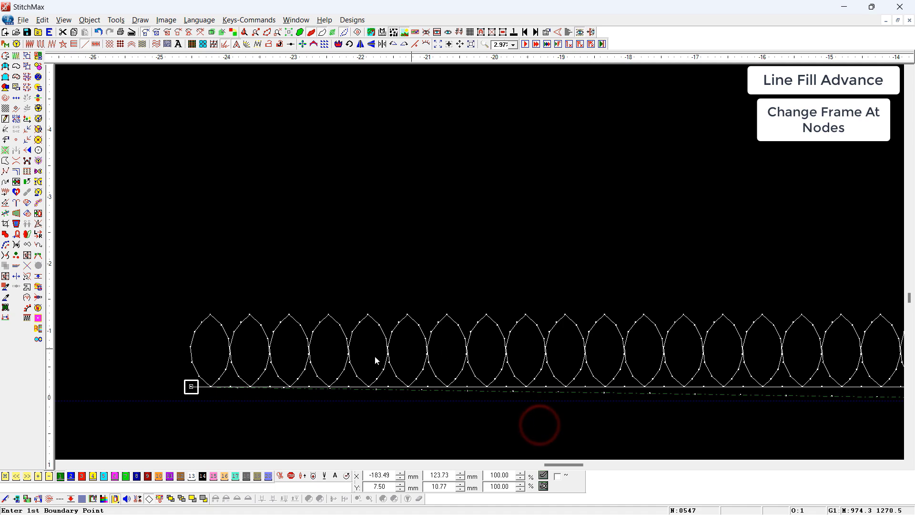
{"action": "scroll", "coordinate": [382, 363], "scroll_direction": "down", "scroll_amount": 2}
{"action": "key", "text": "p"}
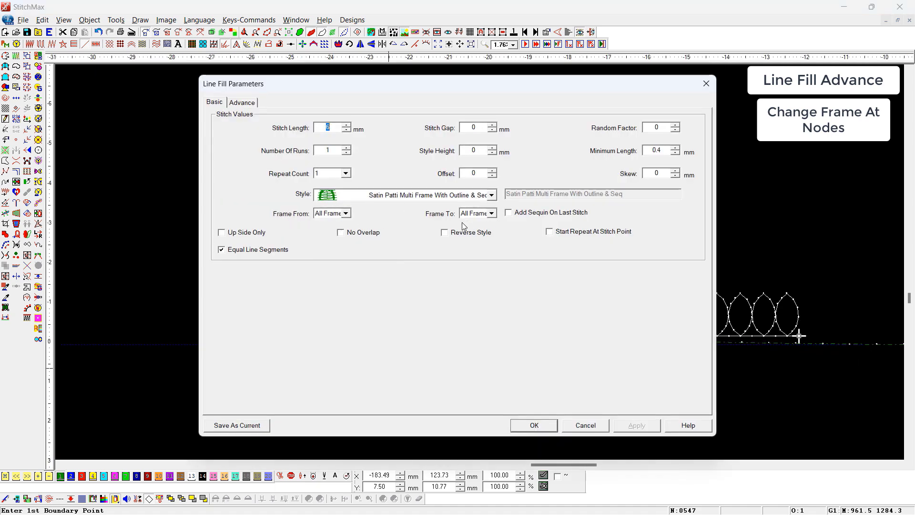
{"action": "key", "text": "Return"}
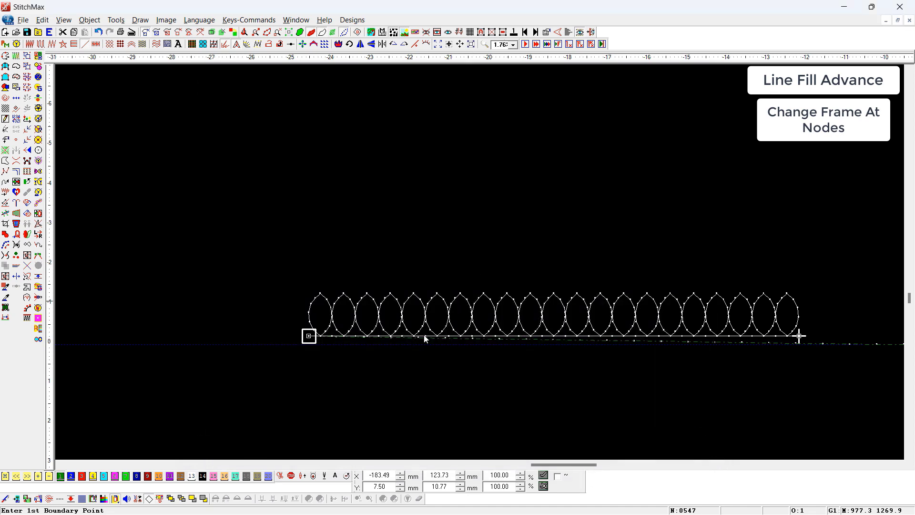
Mark four baseline nodes of the line as frame-change points, one after every two motifs from its start
{"action": "left_click_drag", "start_coordinate": [434, 263], "coordinate": [299, 374]}
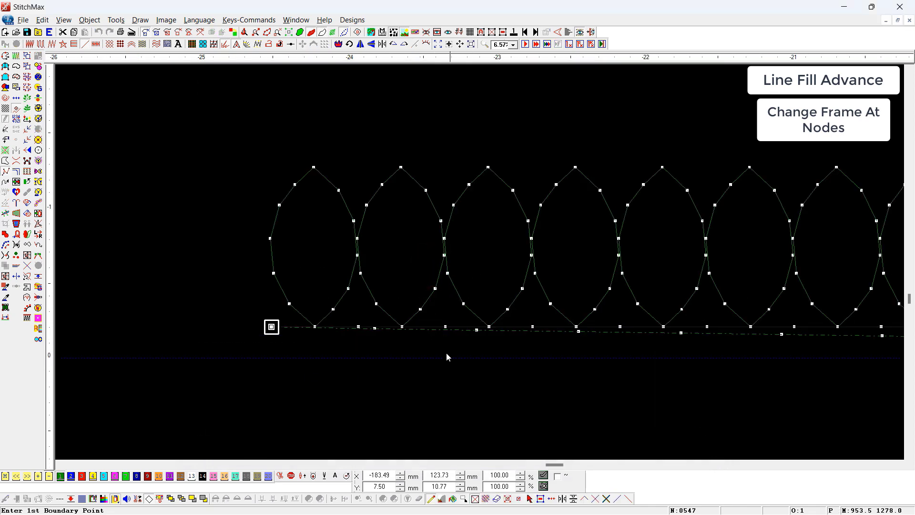
{"action": "left_click", "coordinate": [445, 327]}
{"action": "key", "text": "f"}
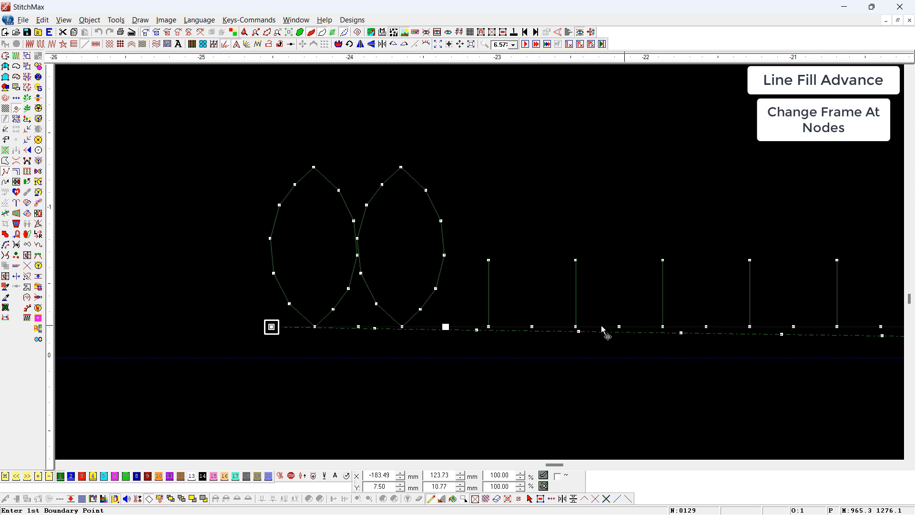
{"action": "left_click", "coordinate": [618, 326]}
{"action": "key", "text": "f"}
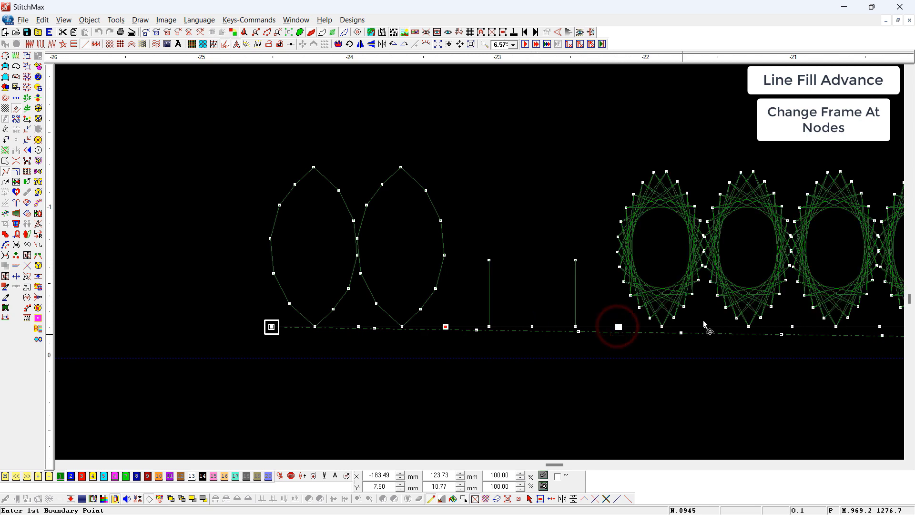
{"action": "left_click", "coordinate": [794, 327]}
{"action": "key", "text": "f"}
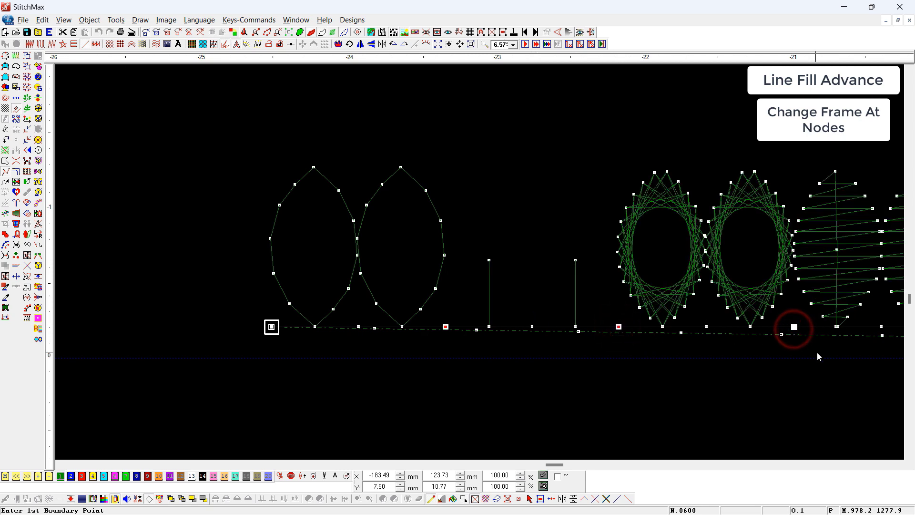
{"action": "scroll", "coordinate": [822, 355], "scroll_direction": "down", "scroll_amount": 2}
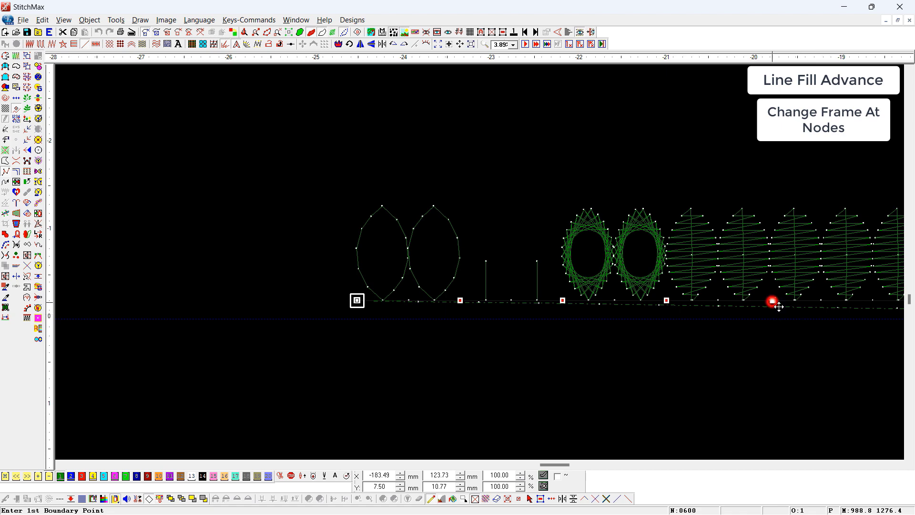
{"action": "key", "text": "f"}
{"action": "scroll", "coordinate": [793, 319], "scroll_direction": "down", "scroll_amount": 2}
Mark three more baseline nodes further along the line as frame-change points at two-motif intervals, and finish node editing
{"action": "key", "text": "z"}
{"action": "left_click_drag", "start_coordinate": [657, 180], "coordinate": [752, 365]}
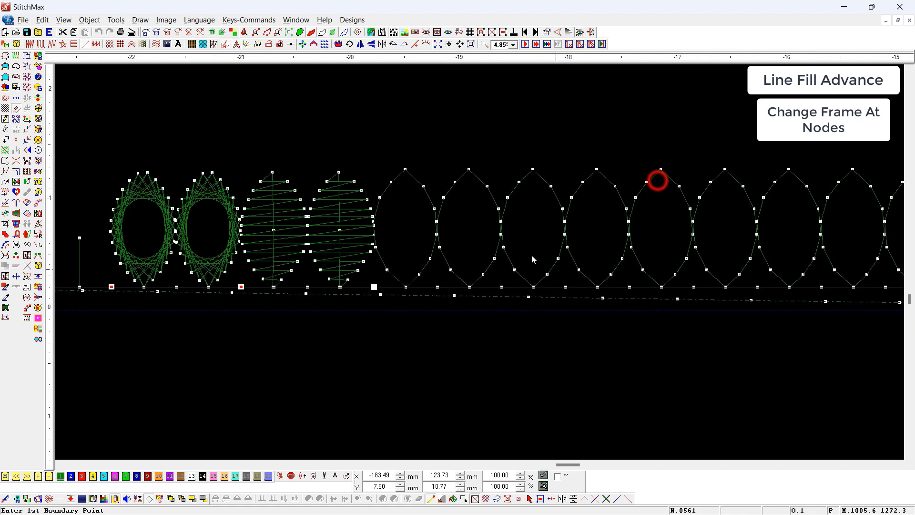
{"action": "left_click", "coordinate": [508, 287]}
{"action": "key", "text": "f"}
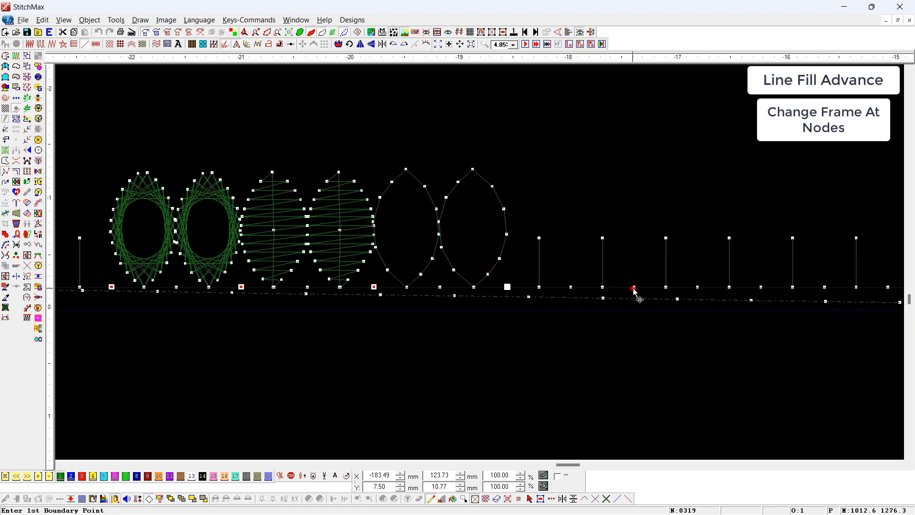
{"action": "left_click", "coordinate": [633, 288]}
{"action": "left_click", "coordinate": [761, 287]}
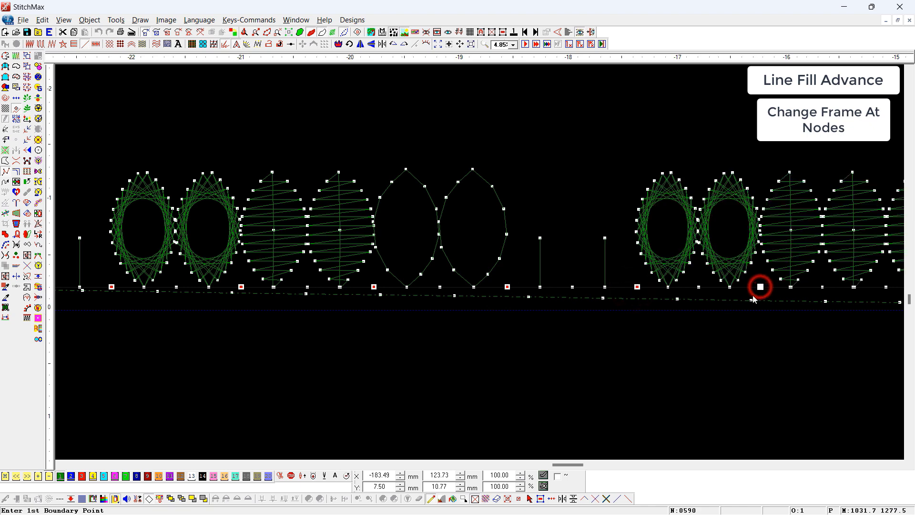
{"action": "scroll", "coordinate": [744, 303], "scroll_direction": "down", "scroll_amount": 3}
{"action": "key", "text": "Escape"}
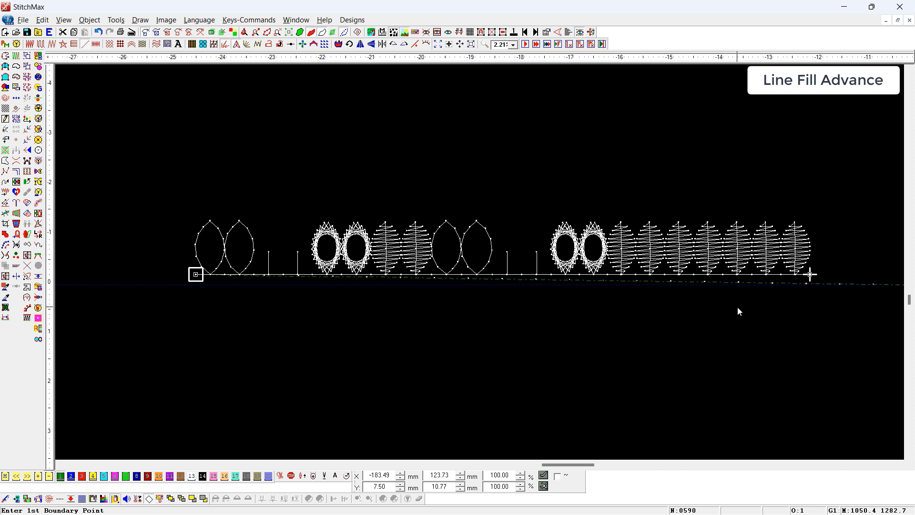
Delete everything in the design and draw a fresh horizontal line fill about 109 mm long
{"action": "key", "text": "ctrl+a"}
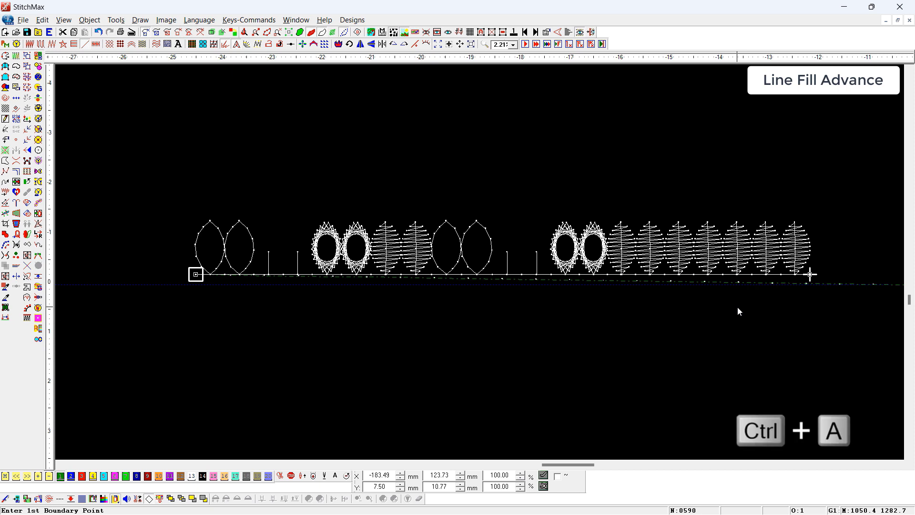
{"action": "key", "text": "F6"}
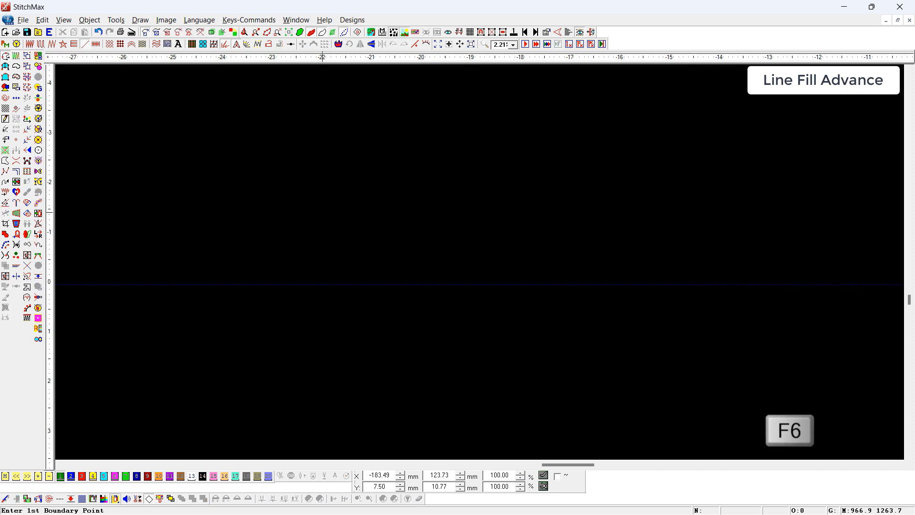
{"action": "left_click", "coordinate": [244, 199]}
{"action": "left_click", "coordinate": [783, 233]}
Apply a style of upright single stitches 3 mm high to the new line
{"action": "key", "text": "F6"}
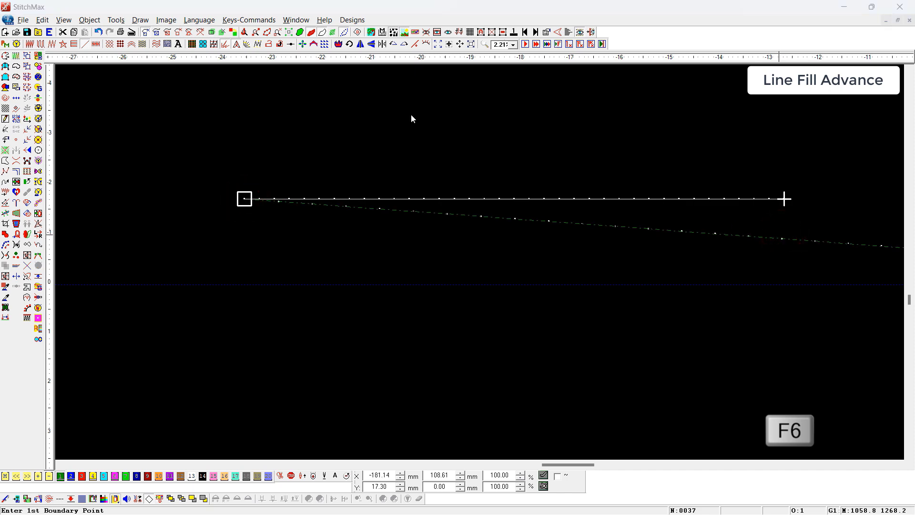
{"action": "left_click", "coordinate": [405, 199]}
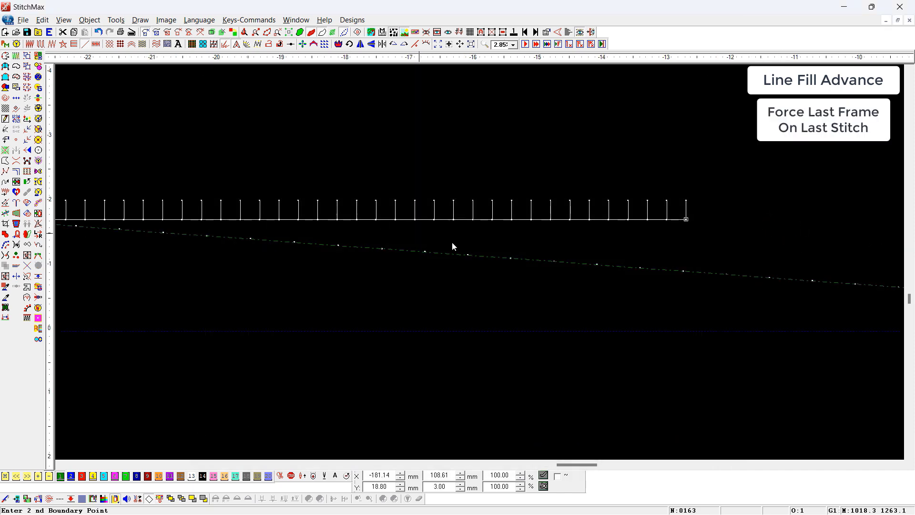
Set both Frame From and Frame To of the line fill to 1 and deselect it
{"action": "left_click", "coordinate": [656, 294]}
{"action": "scroll", "coordinate": [605, 276], "scroll_direction": "down", "scroll_amount": 2}
{"action": "key", "text": "ctrl+e"}
{"action": "left_click", "coordinate": [449, 213]}
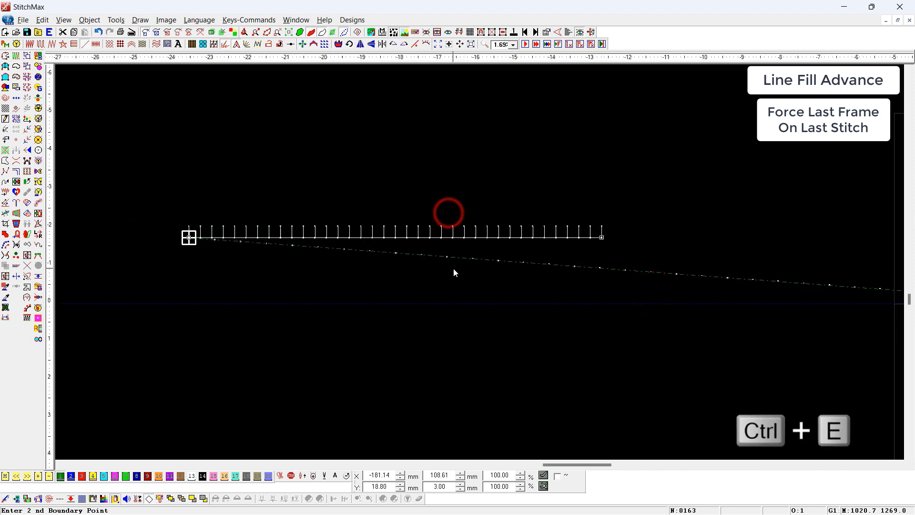
{"action": "left_click", "coordinate": [590, 291]}
{"action": "left_click", "coordinate": [554, 236]}
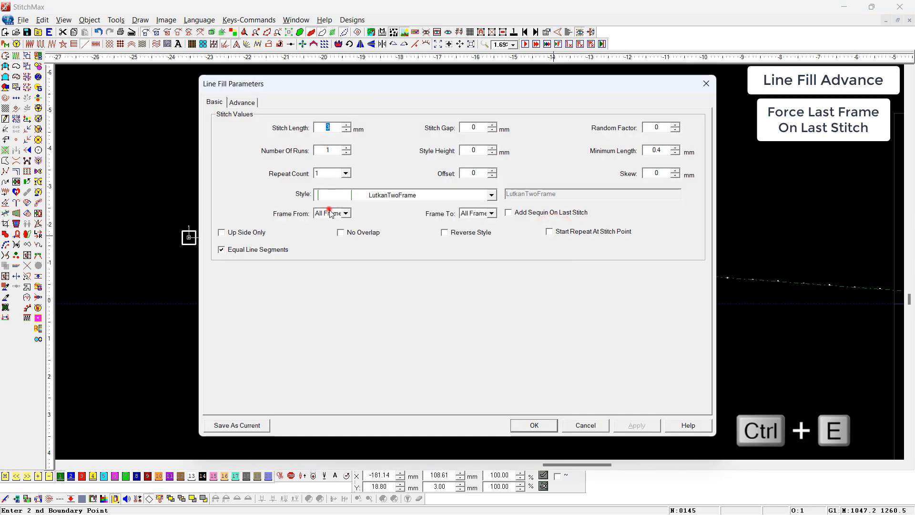
{"action": "left_click", "coordinate": [331, 211]}
{"action": "left_click", "coordinate": [330, 229]}
{"action": "left_click", "coordinate": [465, 212]}
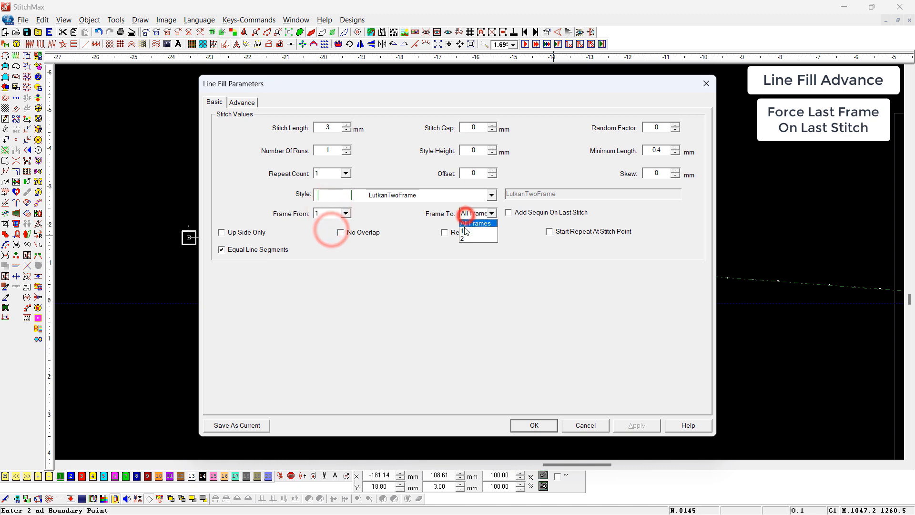
{"action": "left_click", "coordinate": [462, 225]}
{"action": "key", "text": "Return"}
{"action": "left_click", "coordinate": [653, 320]}
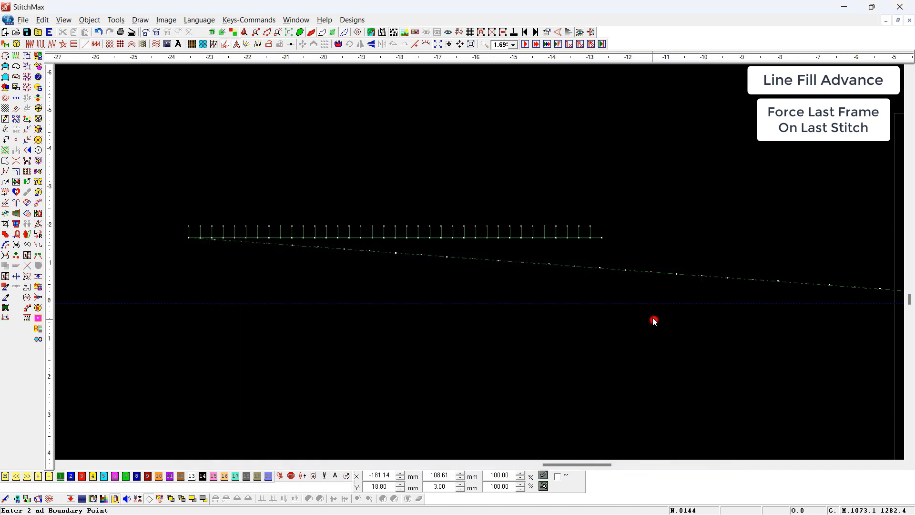
Select the whole line fill and track it back along its baseline so that it ends at its start point
{"action": "left_click_drag", "start_coordinate": [631, 189], "coordinate": [210, 286]}
{"action": "left_click", "coordinate": [309, 224]}
{"action": "scroll", "coordinate": [296, 316], "scroll_direction": "down", "scroll_amount": 1}
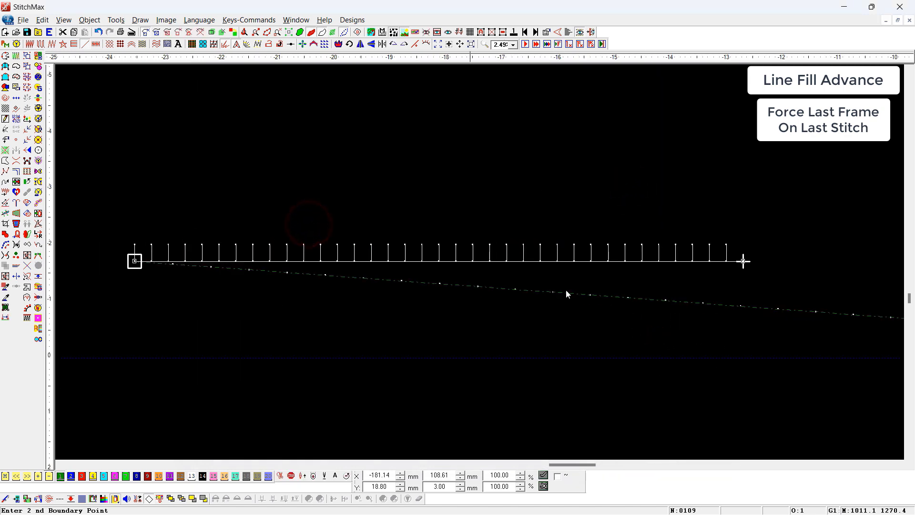
{"action": "key", "text": "ctrl+alt+e"}
Enable Force Last Frame On Last Stitch for the line fill and deselect it
{"action": "left_click", "coordinate": [742, 262]}
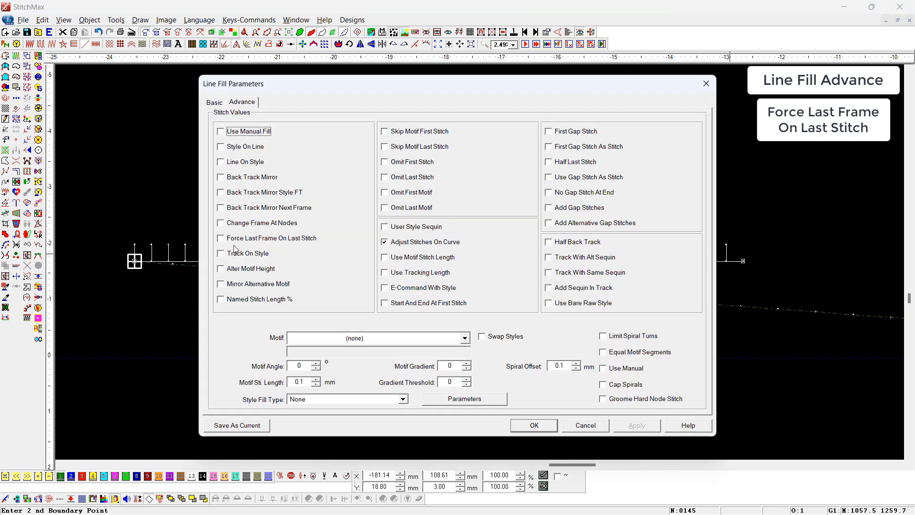
{"action": "left_click", "coordinate": [261, 238]}
{"action": "key", "text": "Return"}
{"action": "left_click", "coordinate": [765, 324]}
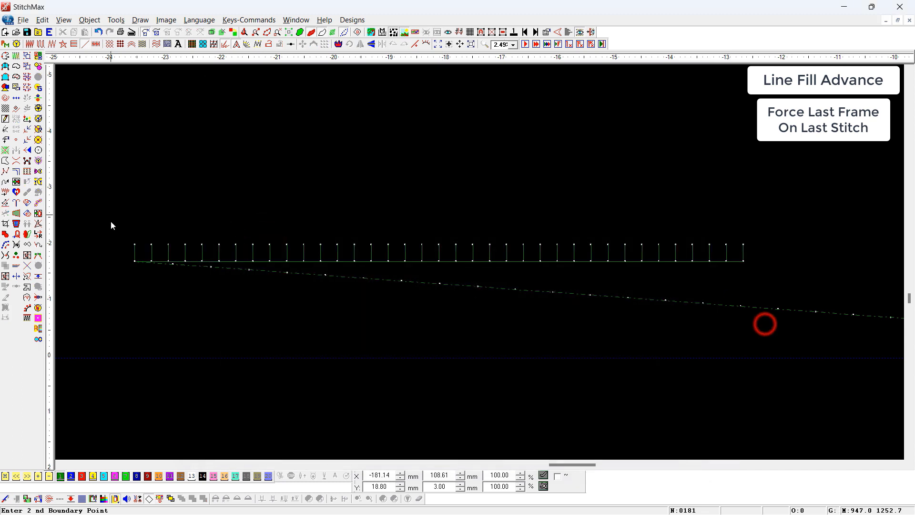
Step through the single-frame line's stitches one by one from its start, then leave stitch traversal
{"action": "left_click", "coordinate": [134, 241]}
{"action": "scroll", "coordinate": [149, 250], "scroll_direction": "down", "scroll_amount": 1}
{"action": "key", "text": "Right"}
{"action": "key", "text": "Right"}
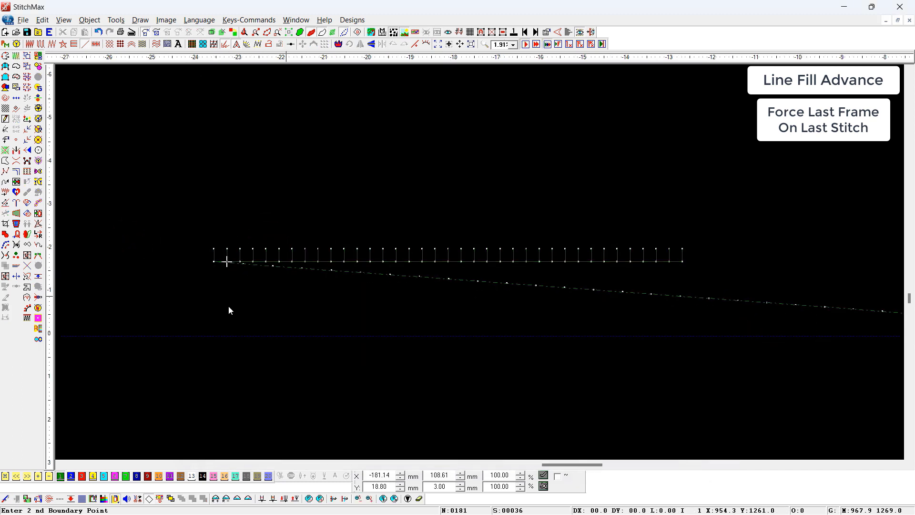
{"action": "key", "text": "Right"}
{"action": "key", "text": "Right"}
{"action": "key", "text": "Right"}
{"action": "key", "text": "Right"}
{"action": "key", "text": "Right"}
{"action": "key", "text": "Right"}
{"action": "key", "text": "Right"}
{"action": "key", "text": "Right"}
{"action": "key", "text": "Right"}
{"action": "key", "text": "Right"}
{"action": "key", "text": "Right"}
{"action": "key", "text": "Right"}
{"action": "key", "text": "Right"}
{"action": "key", "text": "Right"}
{"action": "key", "text": "Right"}
{"action": "key", "text": "Right"}
{"action": "key", "text": "Right"}
{"action": "key", "text": "Right"}
{"action": "key", "text": "Right"}
{"action": "key", "text": "Right"}
{"action": "key", "text": "Right"}
{"action": "key", "text": "Right"}
{"action": "key", "text": "Right"}
{"action": "key", "text": "Right"}
{"action": "key", "text": "Right"}
{"action": "key", "text": "Right"}
{"action": "key", "text": "Right"}
{"action": "key", "text": "Right"}
{"action": "key", "text": "Right"}
{"action": "key", "text": "Right"}
{"action": "key", "text": "Right"}
{"action": "key", "text": "Right"}
{"action": "key", "text": "Right"}
{"action": "key", "text": "Right"}
{"action": "key", "text": "Right"}
{"action": "key", "text": "Right"}
{"action": "key", "text": "Right"}
{"action": "key", "text": "Escape"}
{"action": "right_click", "coordinate": [232, 308]}
Reselect the line fill and set both its Frame From and Frame To to All Frames
{"action": "left_click_drag", "start_coordinate": [358, 241], "coordinate": [376, 312]}
{"action": "left_click", "coordinate": [369, 162]}
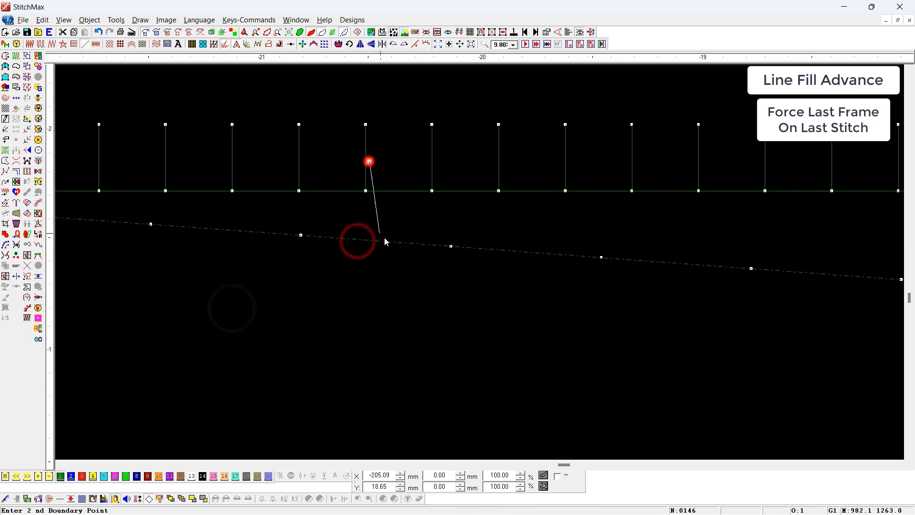
{"action": "left_click_drag", "start_coordinate": [385, 238], "coordinate": [380, 243]}
{"action": "scroll", "coordinate": [380, 243], "scroll_direction": "down", "scroll_amount": 1}
{"action": "key", "text": "Return"}
{"action": "key", "text": "ctrl+Tab"}
{"action": "key", "text": "ctrl+Tab"}
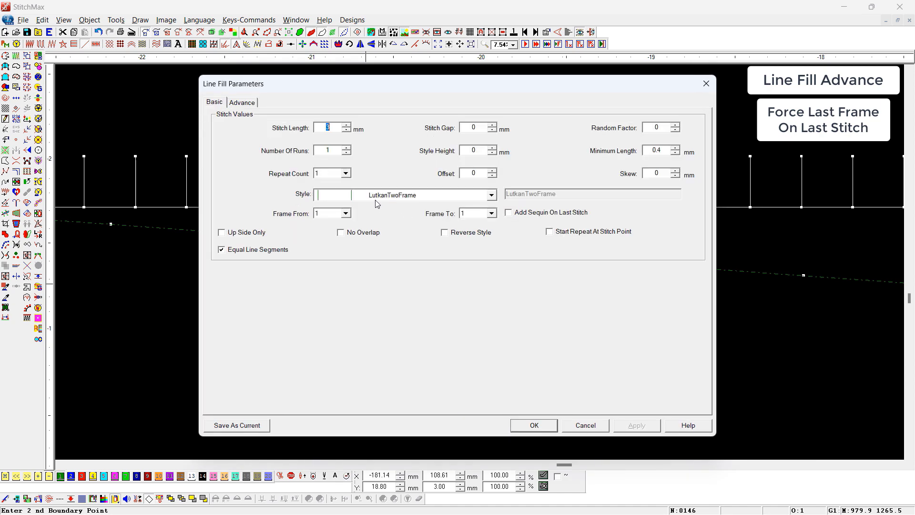
{"action": "left_click", "coordinate": [333, 213]}
{"action": "left_click", "coordinate": [331, 223]}
{"action": "left_click", "coordinate": [467, 216]}
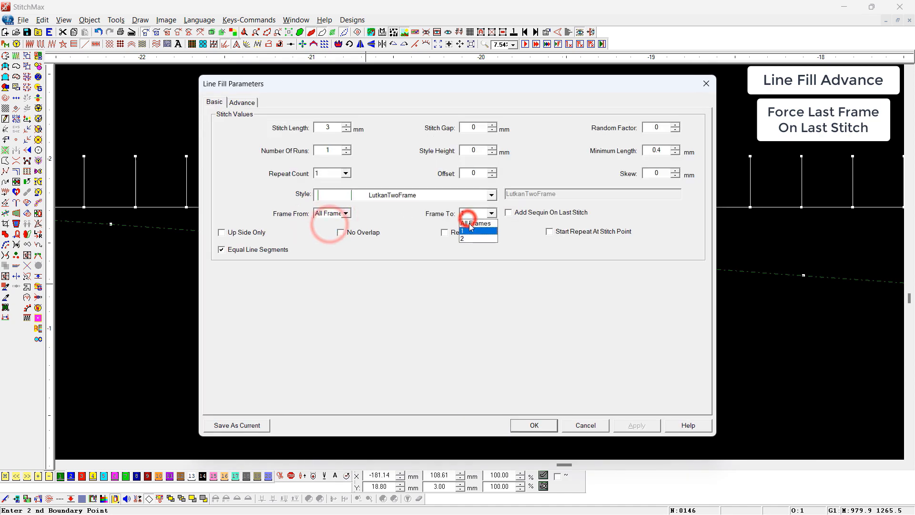
{"action": "left_click", "coordinate": [471, 230]}
{"action": "key", "text": "Return"}
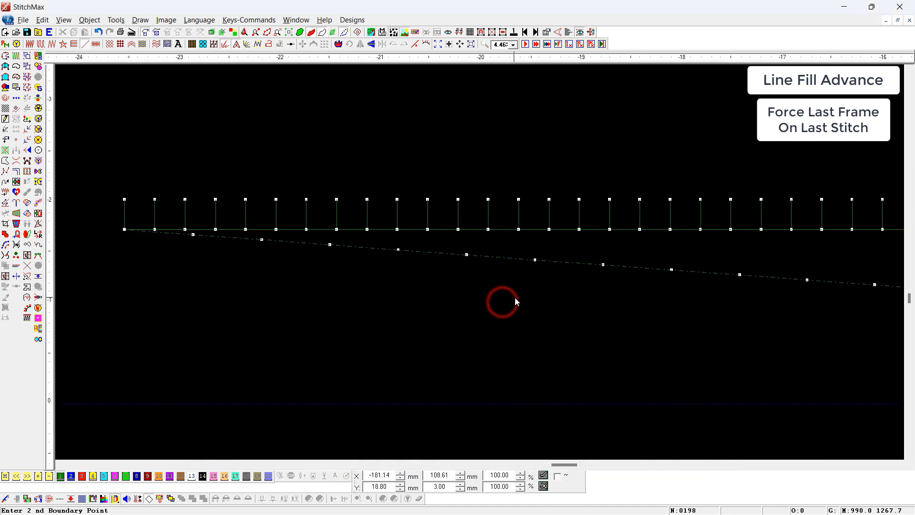
Step through the line's stitches from its start to examine how the frames alternate
{"action": "key", "text": "End"}
{"action": "scroll", "coordinate": [514, 298], "scroll_direction": "down", "scroll_amount": 6}
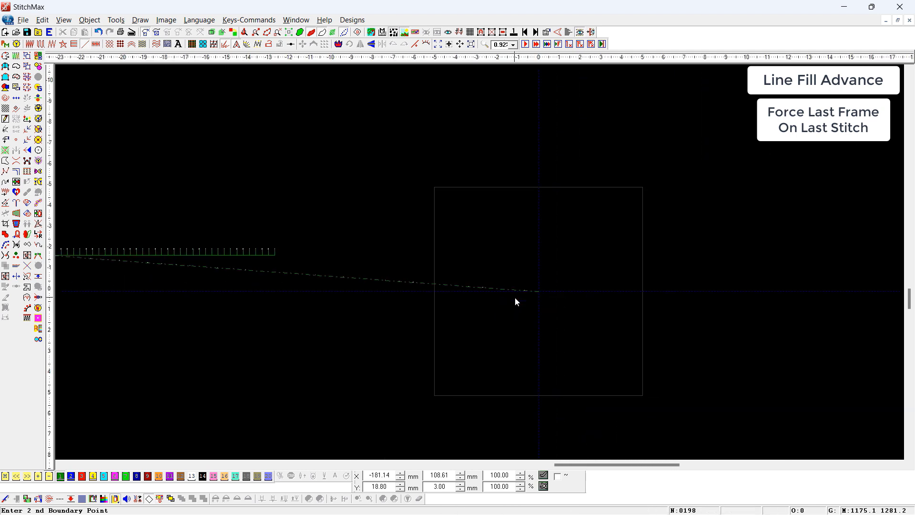
{"action": "key", "text": "Home"}
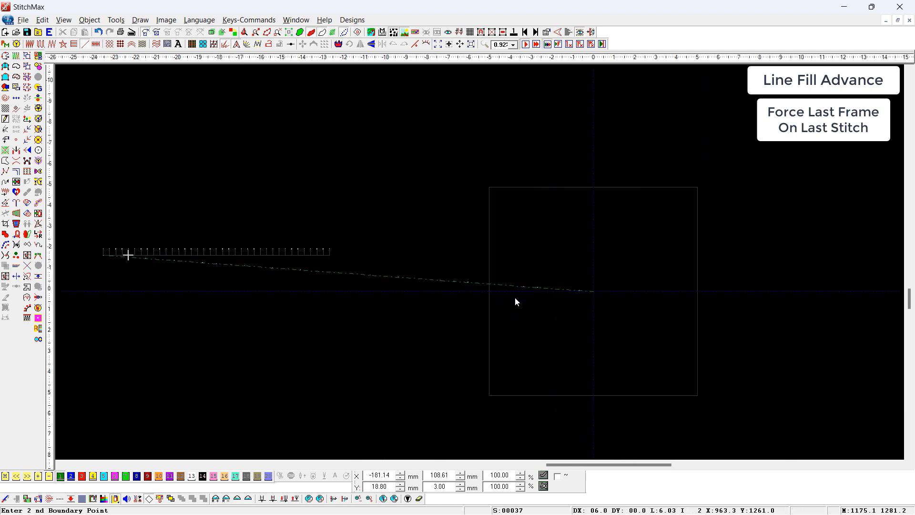
{"action": "key", "text": "Right"}
{"action": "key", "text": "Right"}
{"action": "key", "text": "Right"}
{"action": "key", "text": "Right"}
{"action": "key", "text": "Right"}
{"action": "key", "text": "Right"}
{"action": "key", "text": "Right"}
{"action": "key", "text": "Right"}
{"action": "key", "text": "Right"}
{"action": "key", "text": "Right"}
{"action": "key", "text": "Right"}
{"action": "key", "text": "Right"}
{"action": "key", "text": "Right"}
{"action": "key", "text": "Right"}
{"action": "key", "text": "Right"}
{"action": "key", "text": "Right"}
{"action": "key", "text": "Right"}
{"action": "key", "text": "Right"}
{"action": "key", "text": "Right"}
{"action": "key", "text": "Right"}
{"action": "key", "text": "Right"}
{"action": "key", "text": "Right"}
{"action": "key", "text": "Right"}
{"action": "key", "text": "Right"}
{"action": "key", "text": "Right"}
{"action": "key", "text": "Right"}
{"action": "key", "text": "Right"}
{"action": "key", "text": "Right"}
{"action": "key", "text": "Right"}
{"action": "key", "text": "Right"}
{"action": "key", "text": "Right"}
{"action": "key", "text": "Right"}
Examine the last few motifs at the far end of the line up close, stitch by stitch
{"action": "left_click_drag", "start_coordinate": [375, 229], "coordinate": [302, 252]}
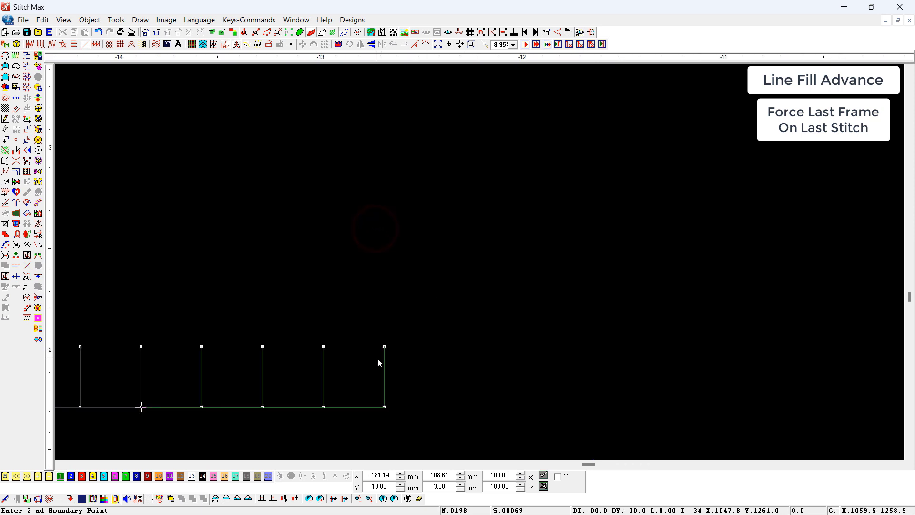
{"action": "scroll", "coordinate": [378, 359], "scroll_direction": "down", "scroll_amount": 2}
{"action": "key", "text": "Right"}
{"action": "key", "text": "Right"}
{"action": "key", "text": "Right"}
{"action": "key", "text": "Right"}
{"action": "key", "text": "Right"}
{"action": "key", "text": "Right"}
{"action": "key", "text": "Right"}
{"action": "key", "text": "Right"}
{"action": "key", "text": "Right"}
{"action": "key", "text": "Right"}
{"action": "key", "text": "Right"}
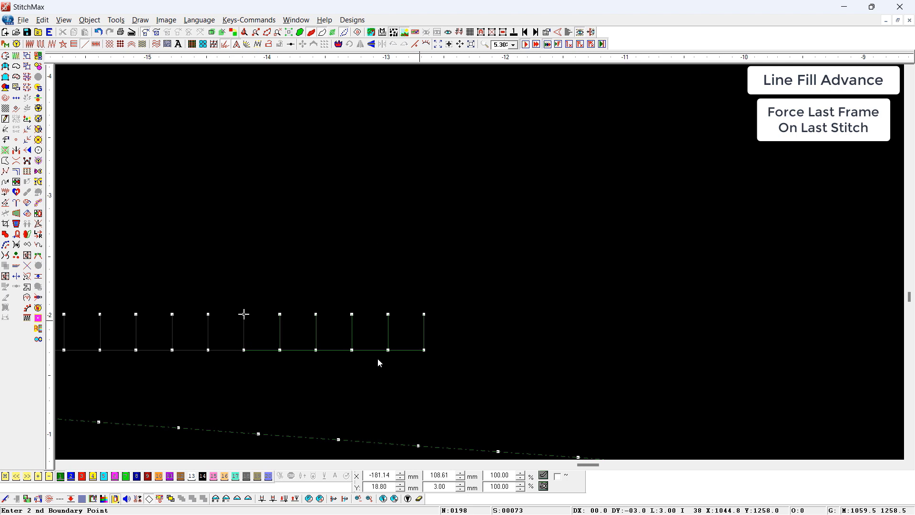
{"action": "key", "text": "Right"}
{"action": "key", "text": "Right"}
{"action": "scroll", "coordinate": [378, 359], "scroll_direction": "down", "scroll_amount": 1}
Restrict the line fill to frame 1 in both Frame From and Frame To
{"action": "left_click", "coordinate": [356, 300]}
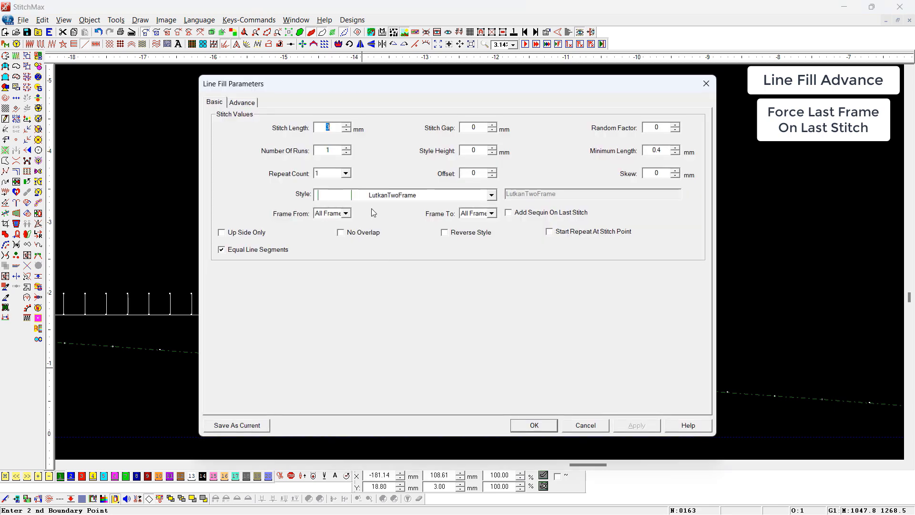
{"action": "left_click", "coordinate": [334, 214]}
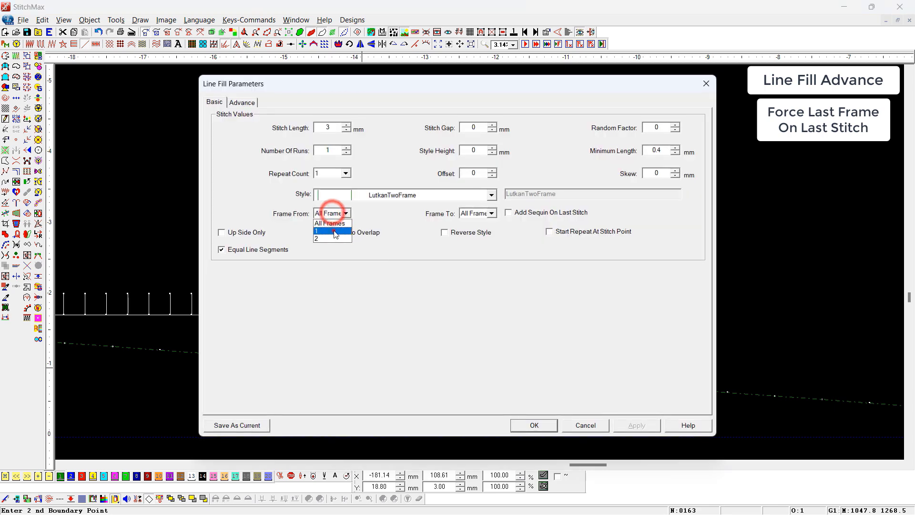
{"action": "left_click", "coordinate": [332, 220]}
{"action": "left_click", "coordinate": [476, 212]}
{"action": "left_click", "coordinate": [471, 221]}
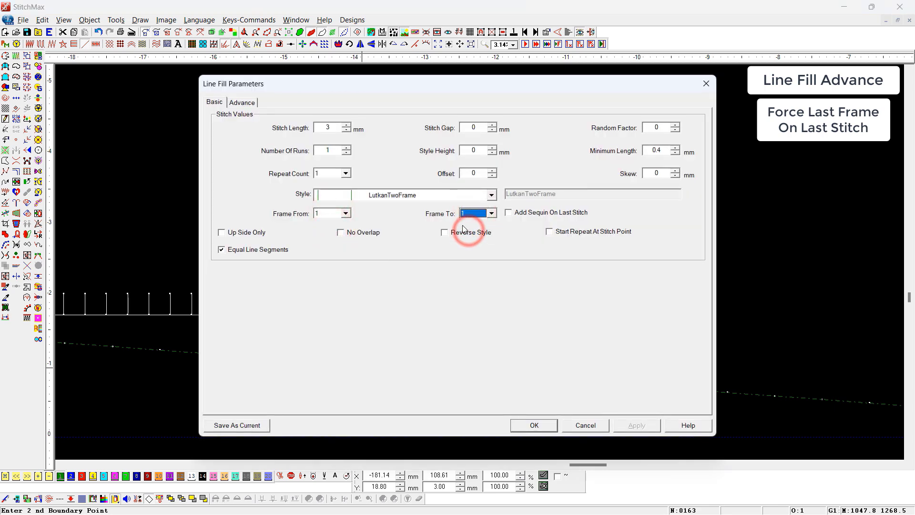
{"action": "key", "text": "Return"}
Turn off Force Last Frame On Last Stitch in the line's advanced parameters
{"action": "key", "text": "p"}
{"action": "key", "text": "ctrl+Tab"}
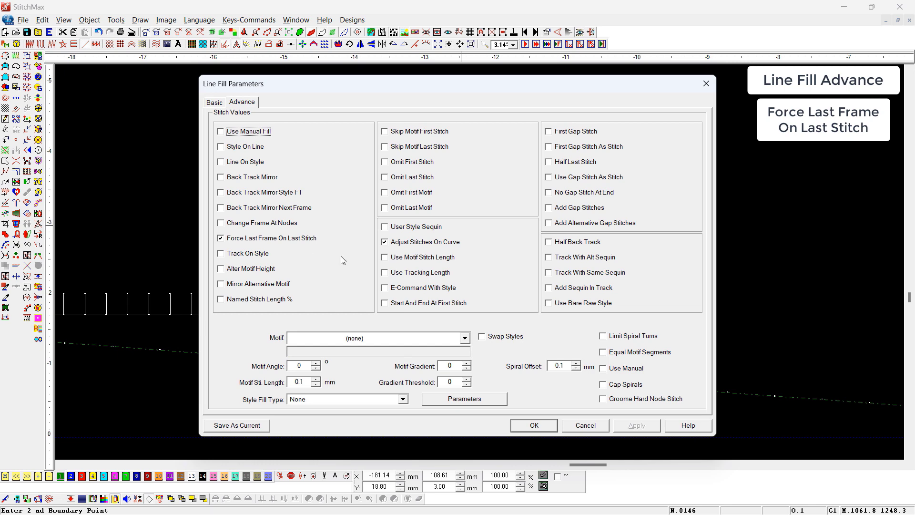
{"action": "left_click", "coordinate": [549, 424]}
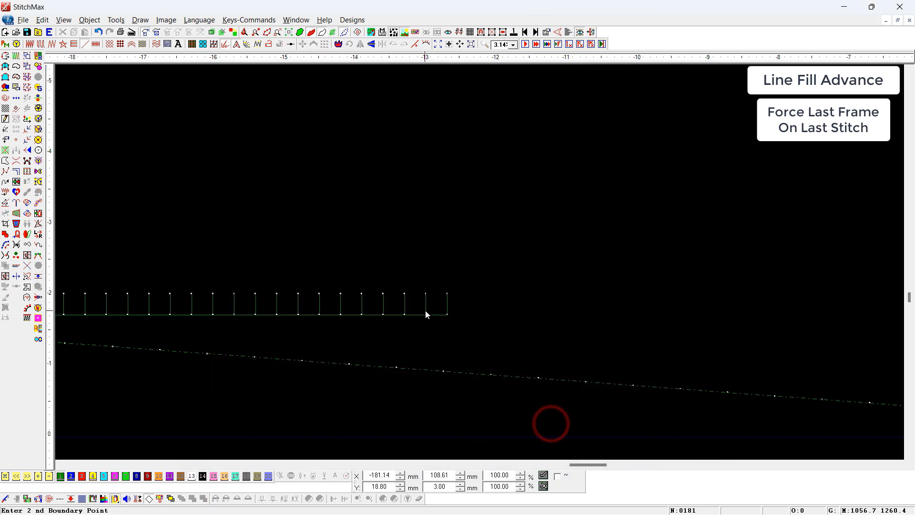
{"action": "left_click", "coordinate": [425, 311]}
{"action": "left_click", "coordinate": [246, 101]}
{"action": "left_click", "coordinate": [262, 238]}
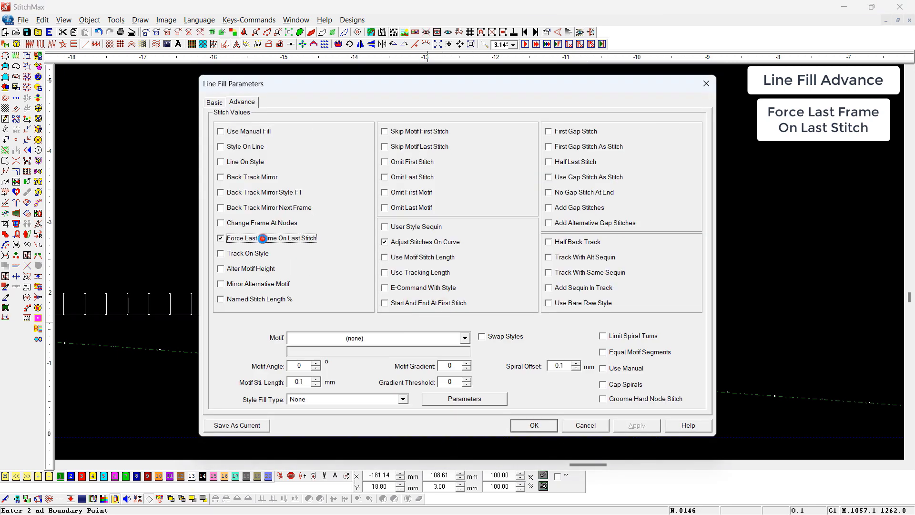
{"action": "left_click", "coordinate": [526, 417]}
{"action": "left_click", "coordinate": [553, 330]}
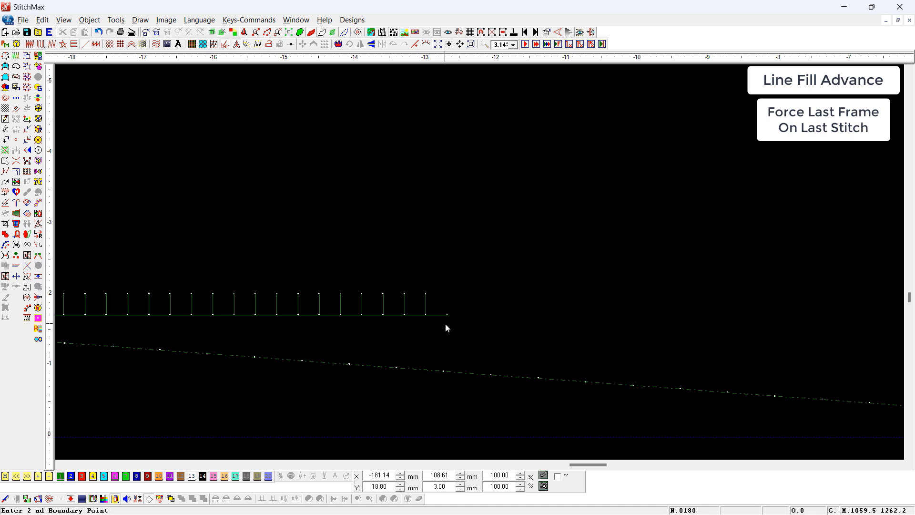
Turn Force Last Frame On Last Stitch back on for the line fill
{"action": "double_click", "coordinate": [419, 291]}
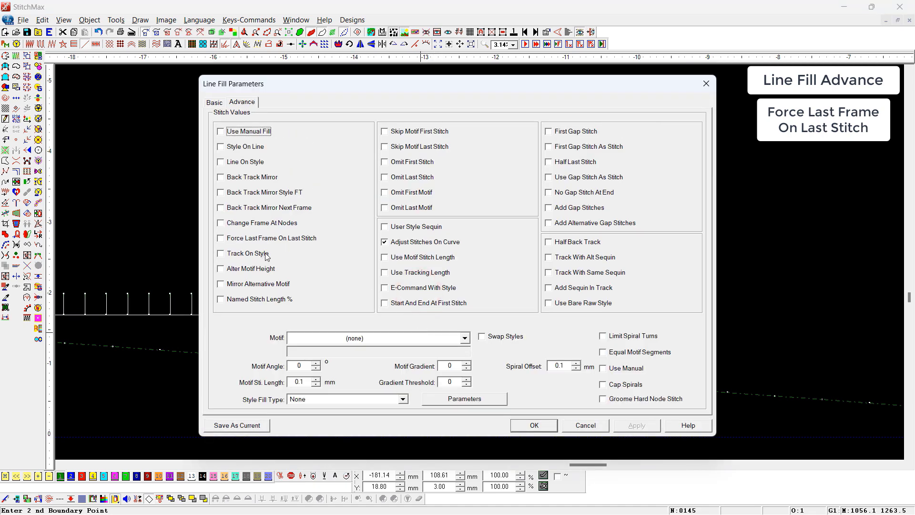
{"action": "left_click", "coordinate": [266, 239]}
{"action": "key", "text": "Return"}
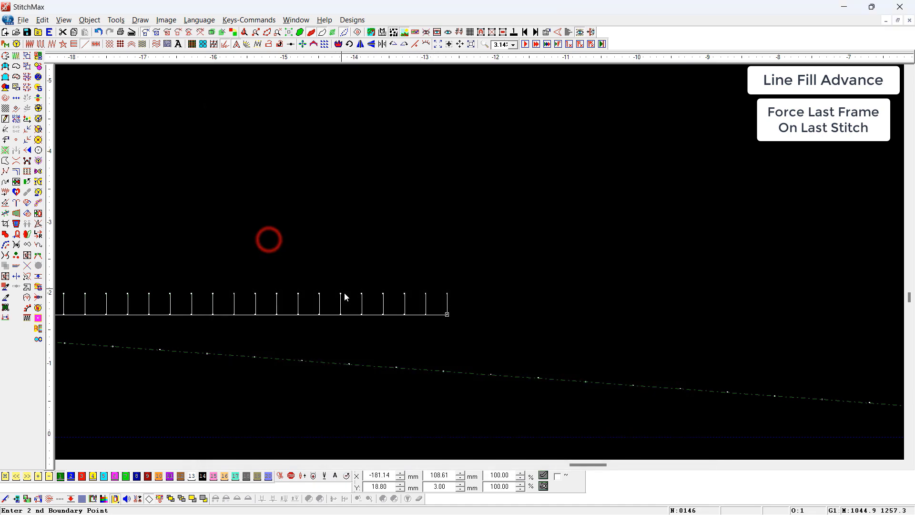
Delete the existing line and draw a new horizontal line fill about 149 mm long
{"action": "scroll", "coordinate": [435, 300], "scroll_direction": "down", "scroll_amount": 1}
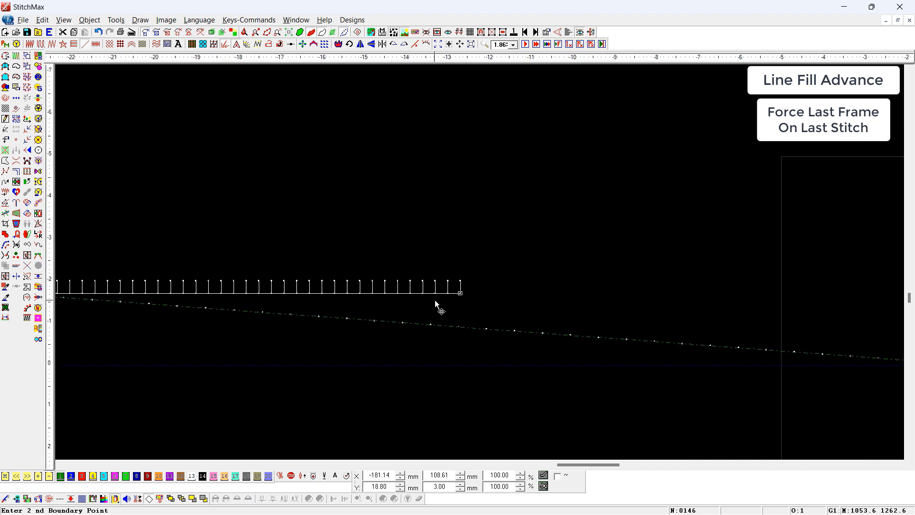
{"action": "scroll", "coordinate": [435, 299], "scroll_direction": "down", "scroll_amount": 2}
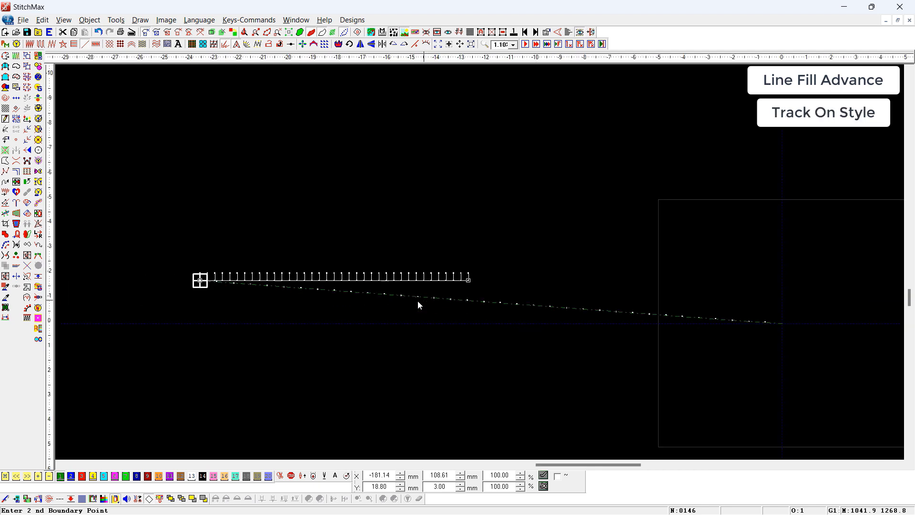
{"action": "key", "text": "F6"}
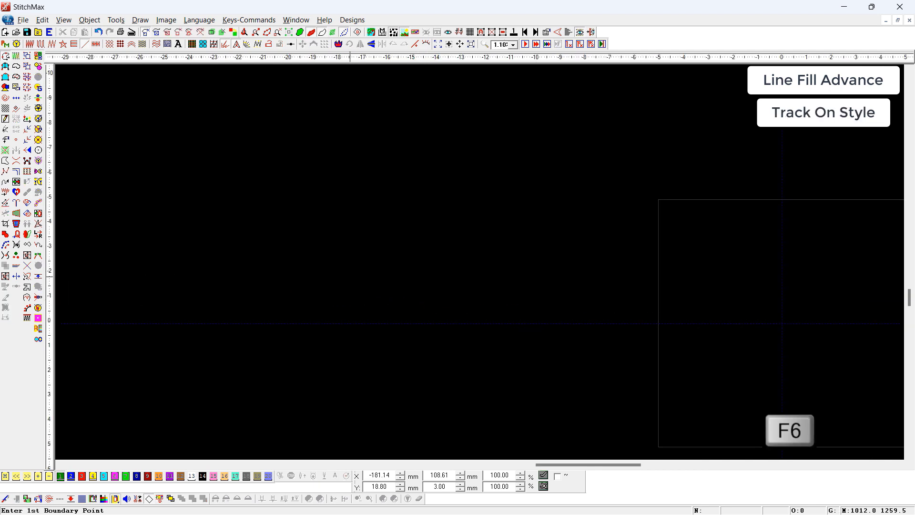
{"action": "left_click", "coordinate": [283, 235]}
{"action": "left_click", "coordinate": [650, 262]}
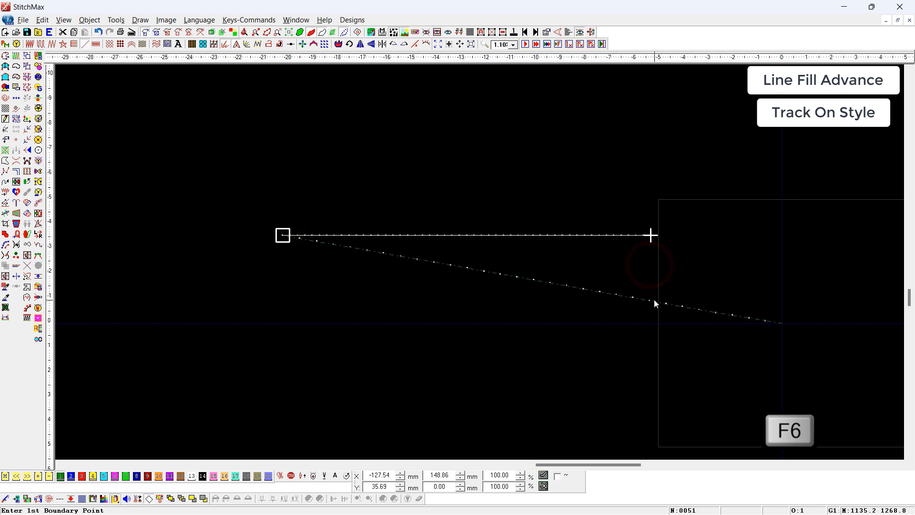
Set the new line's stitch length to 6 mm and its style to Round 1
{"action": "key", "text": "F6"}
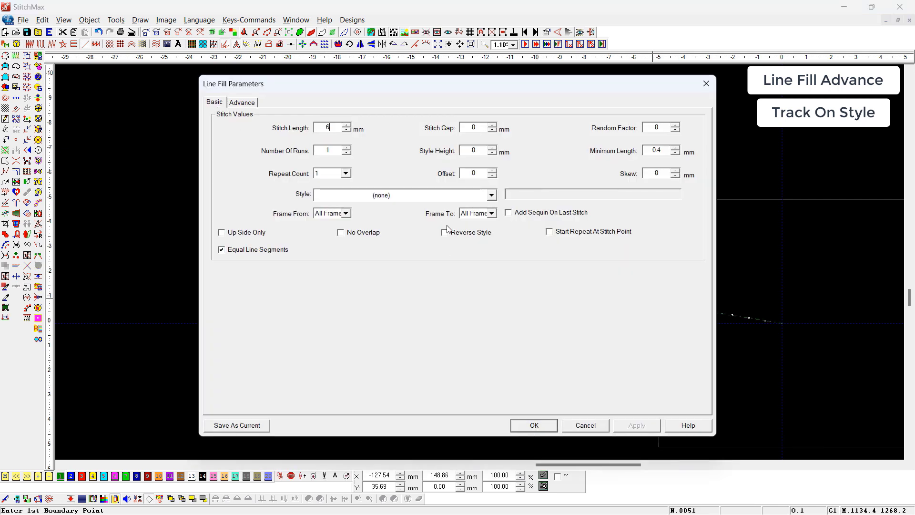
{"action": "left_click", "coordinate": [444, 195]}
{"action": "left_click", "coordinate": [443, 206]}
{"action": "key", "text": "Down"}
{"action": "key", "text": "Down"}
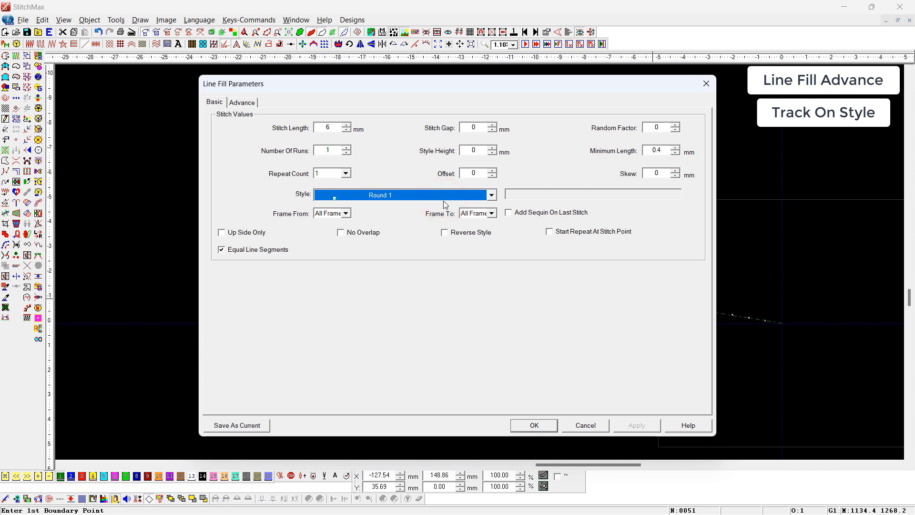
{"action": "key", "text": "Return"}
Track the scalloped line fill back along its baseline to its start point
{"action": "scroll", "coordinate": [444, 201], "scroll_direction": "down", "scroll_amount": 1}
{"action": "key", "text": "ctrl+alt+e"}
{"action": "left_click_drag", "start_coordinate": [419, 150], "coordinate": [480, 289]}
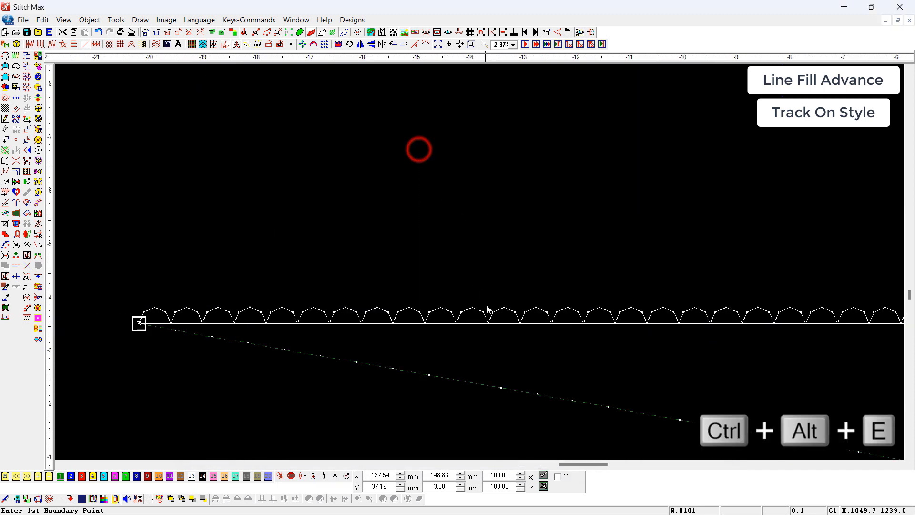
Show the first scallops at the line's start in the realistic thread view
{"action": "left_click", "coordinate": [454, 382]}
{"action": "left_click_drag", "start_coordinate": [341, 270], "coordinate": [111, 375]}
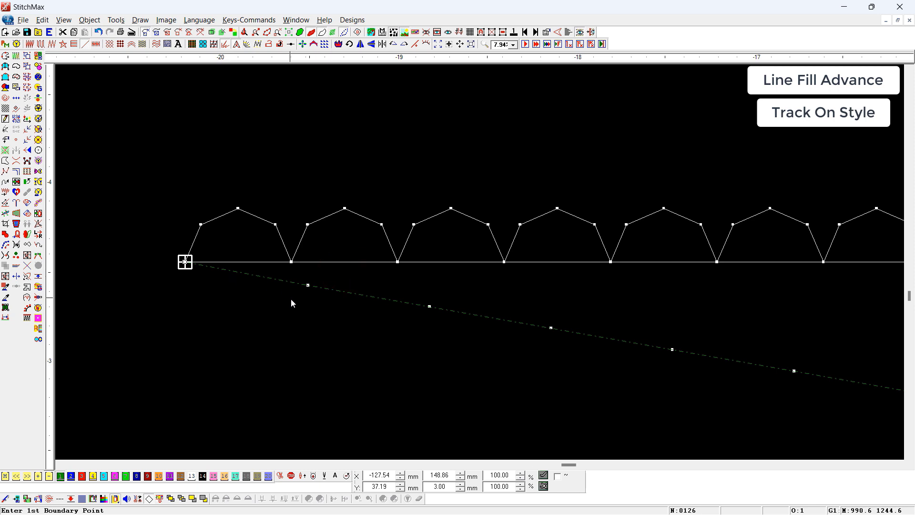
{"action": "key", "text": "t"}
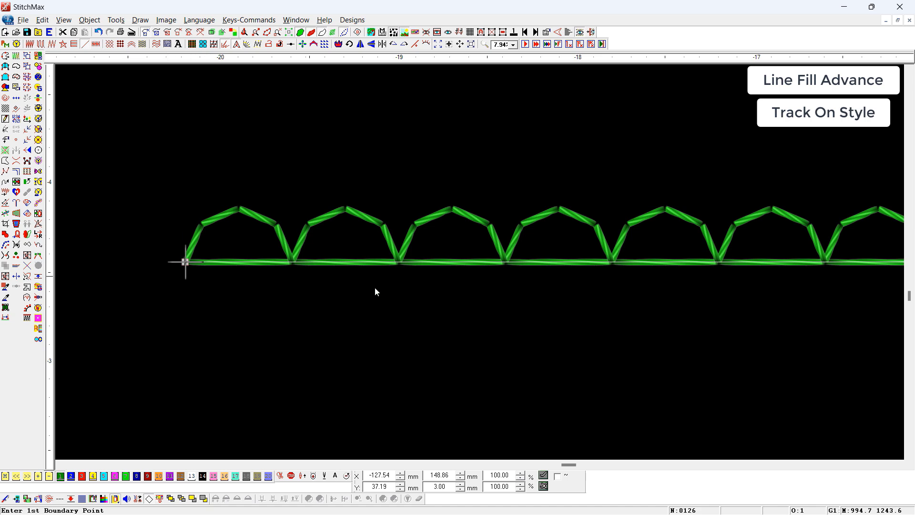
Enable Track On Style for the scalloped line fill and deselect it
{"action": "scroll", "coordinate": [300, 281], "scroll_direction": "down", "scroll_amount": 1}
{"action": "right_click", "coordinate": [299, 285]}
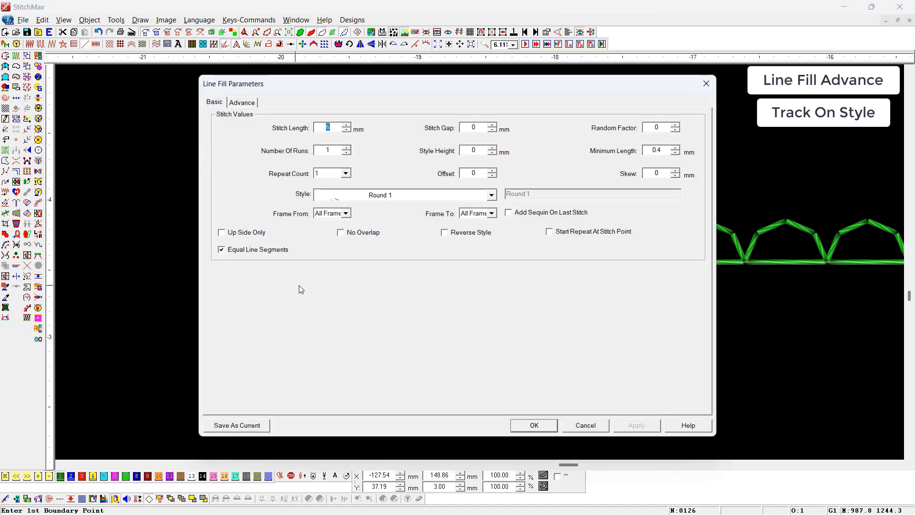
{"action": "left_click", "coordinate": [242, 102]}
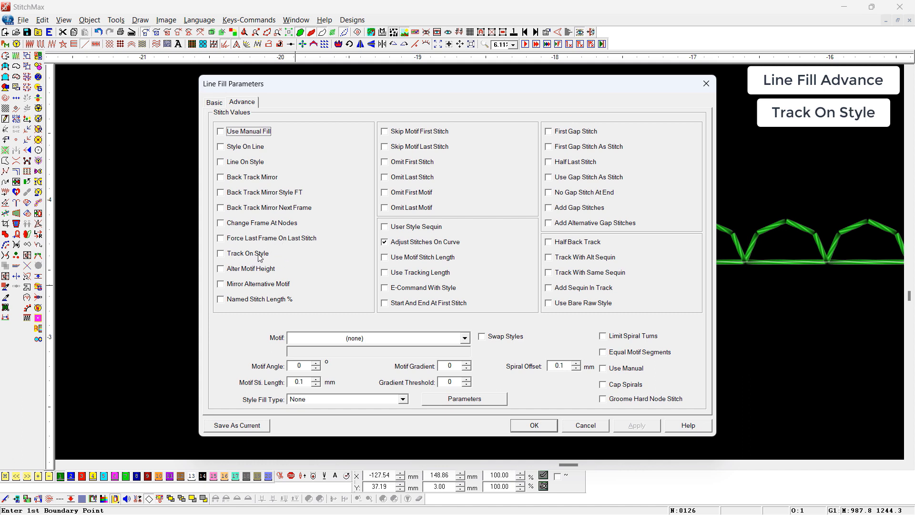
{"action": "left_click", "coordinate": [224, 254]}
{"action": "left_click", "coordinate": [533, 425]}
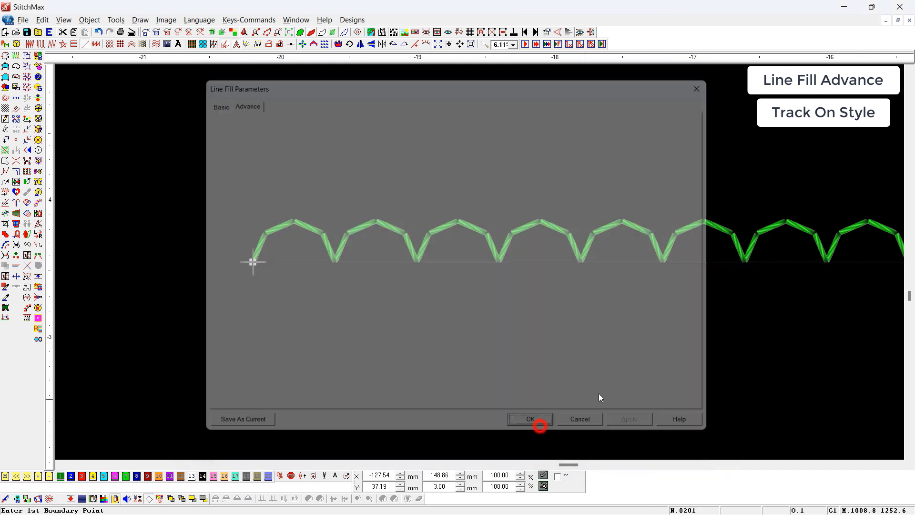
{"action": "left_click", "coordinate": [471, 329]}
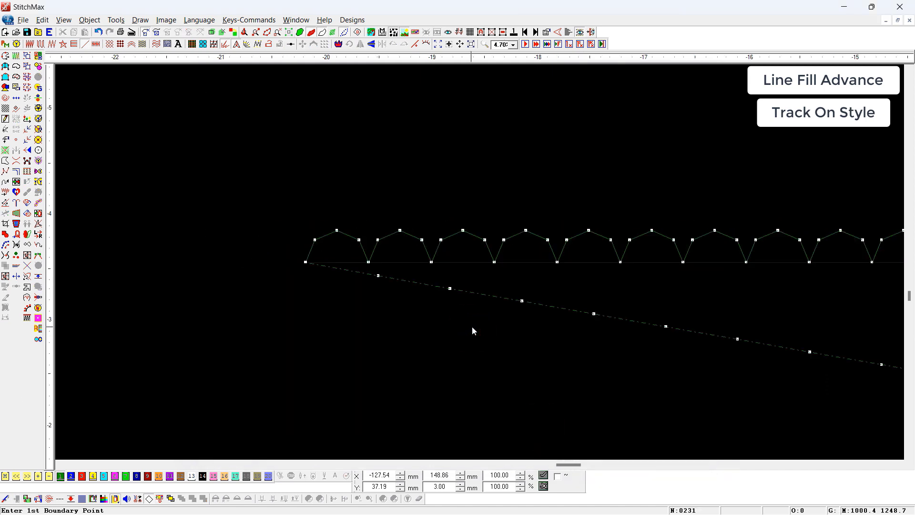
Trace the stitch sequence along the scalloped line fill, following both the scallops and the return path
{"action": "scroll", "coordinate": [472, 329], "scroll_direction": "down", "scroll_amount": 1}
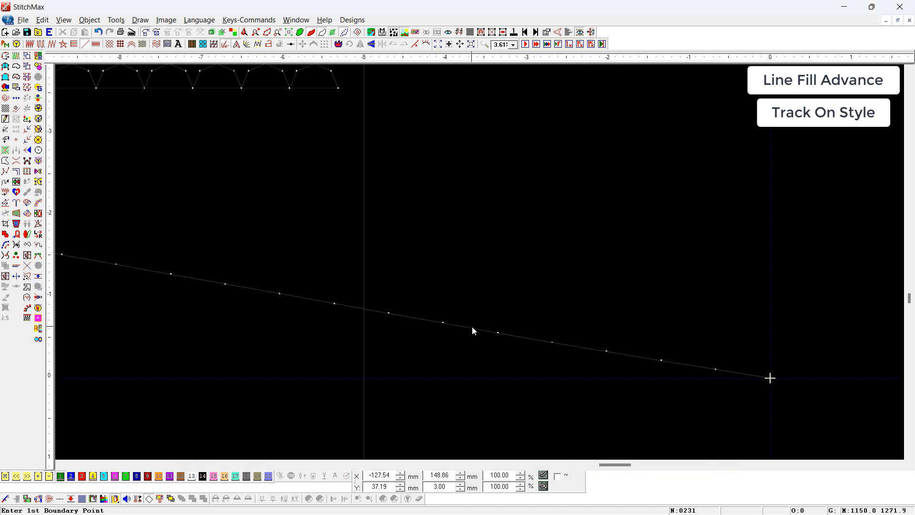
{"action": "scroll", "coordinate": [473, 330], "scroll_direction": "down", "scroll_amount": 1}
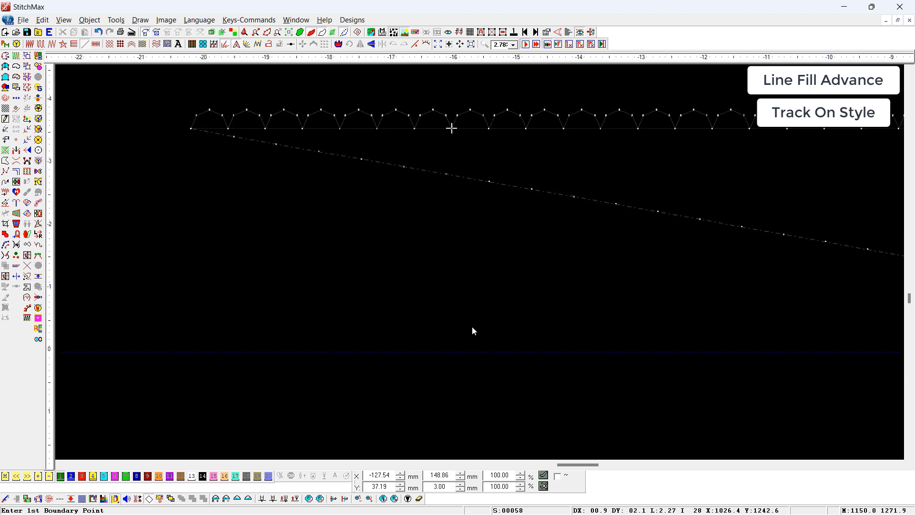
{"action": "scroll", "coordinate": [472, 331], "scroll_direction": "down", "scroll_amount": 1}
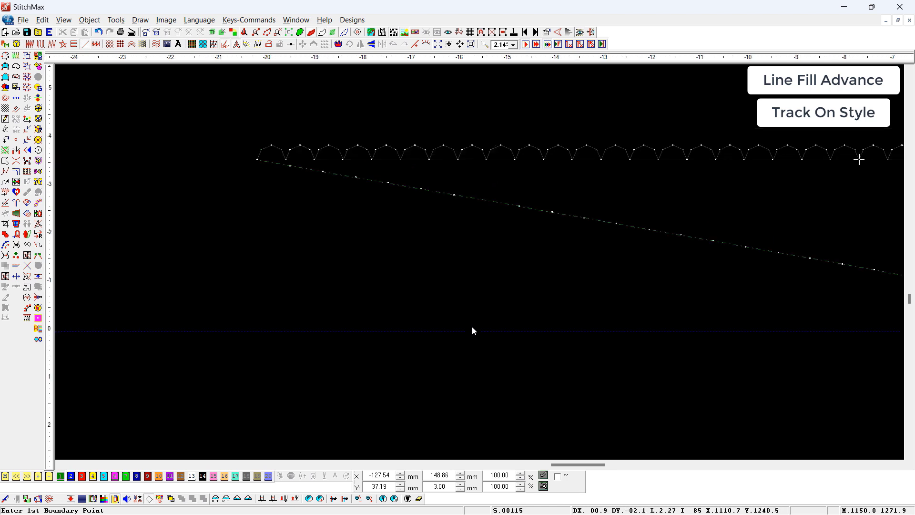
{"action": "scroll", "coordinate": [472, 331], "scroll_direction": "down", "scroll_amount": 1}
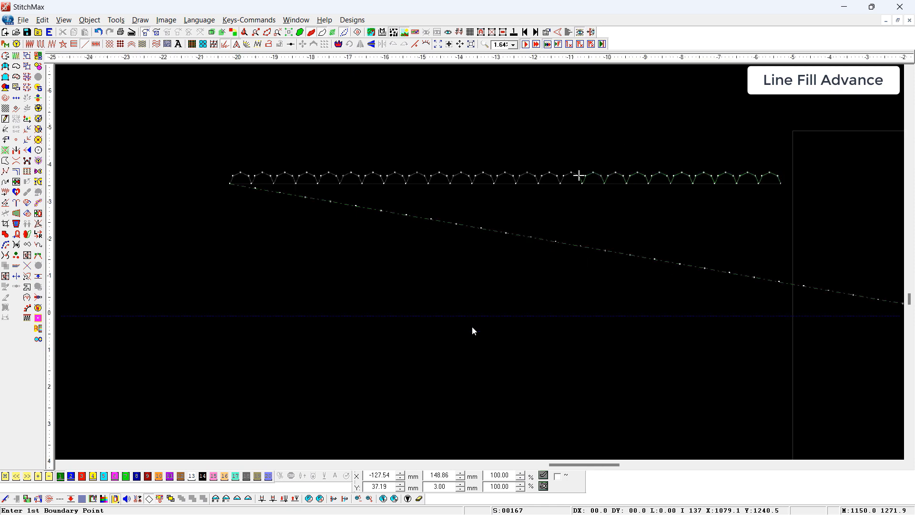
Delete the scalloped line and draw a new horizontal line fill about 230 mm long
{"action": "key", "text": "ctrl+a"}
{"action": "key", "text": "F6"}
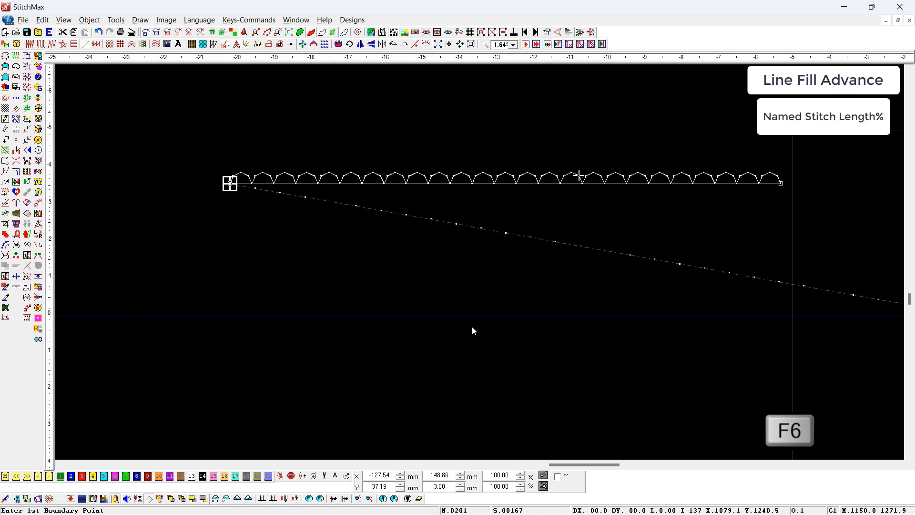
{"action": "left_click", "coordinate": [193, 248]}
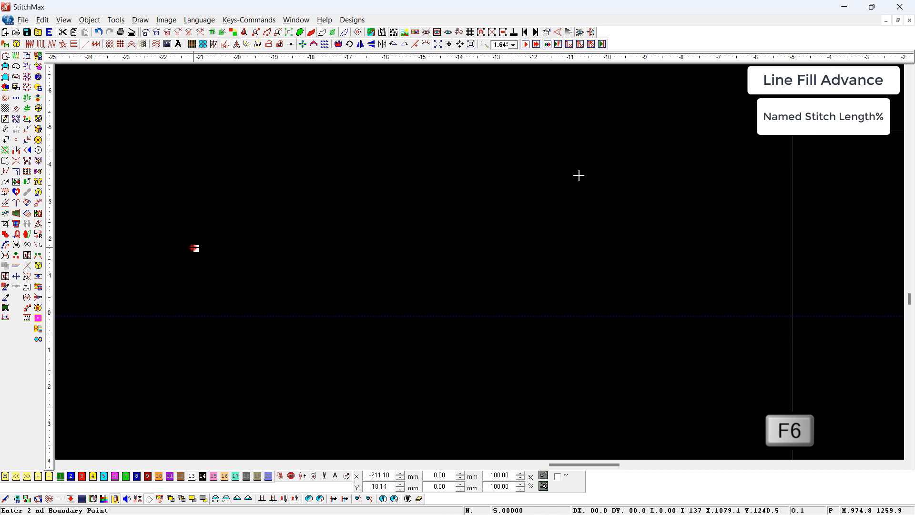
{"action": "left_click", "coordinate": [893, 289]}
{"action": "right_click", "coordinate": [893, 289]}
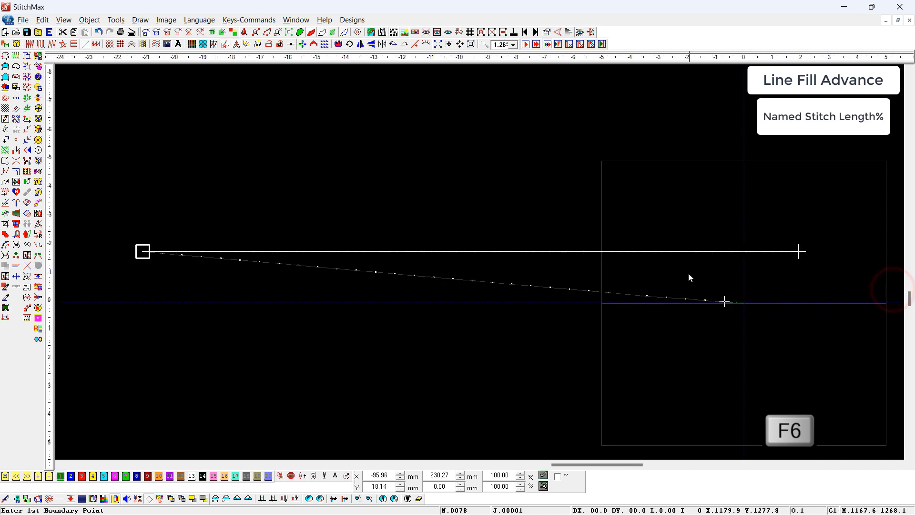
Set the new line's stitch length to 9 mm and its style to Diamonds9Face
{"action": "right_click", "coordinate": [687, 273]}
{"action": "type", "text": "9"}
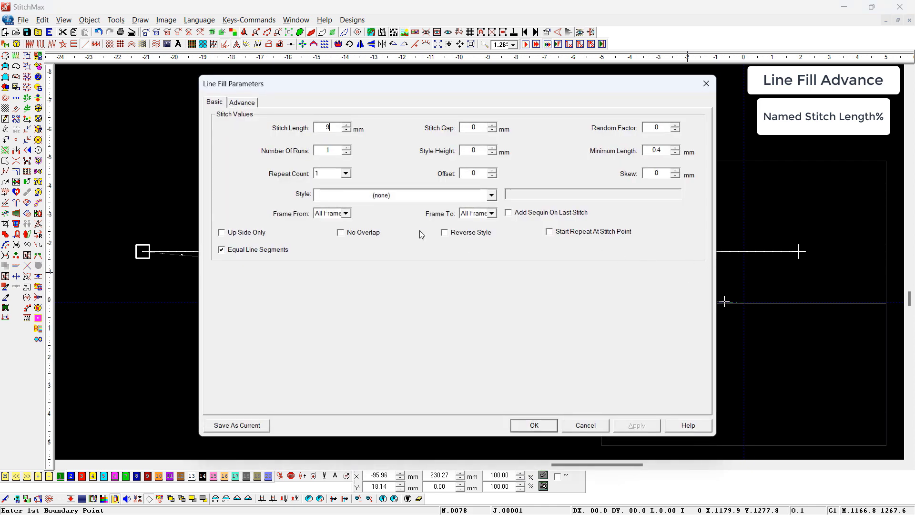
{"action": "left_click", "coordinate": [394, 196]}
{"action": "left_click", "coordinate": [395, 195]}
{"action": "scroll", "coordinate": [395, 195], "scroll_direction": "down", "scroll_amount": 1}
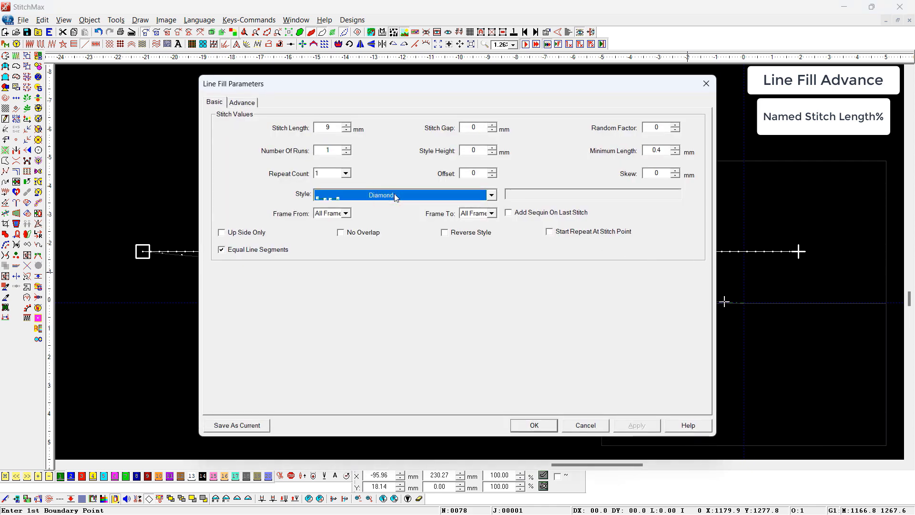
{"action": "scroll", "coordinate": [395, 195], "scroll_direction": "down", "scroll_amount": 1}
{"action": "key", "text": "Return"}
Review the diamond line fill's basic parameters and examine its first motifs up close
{"action": "key", "text": "z"}
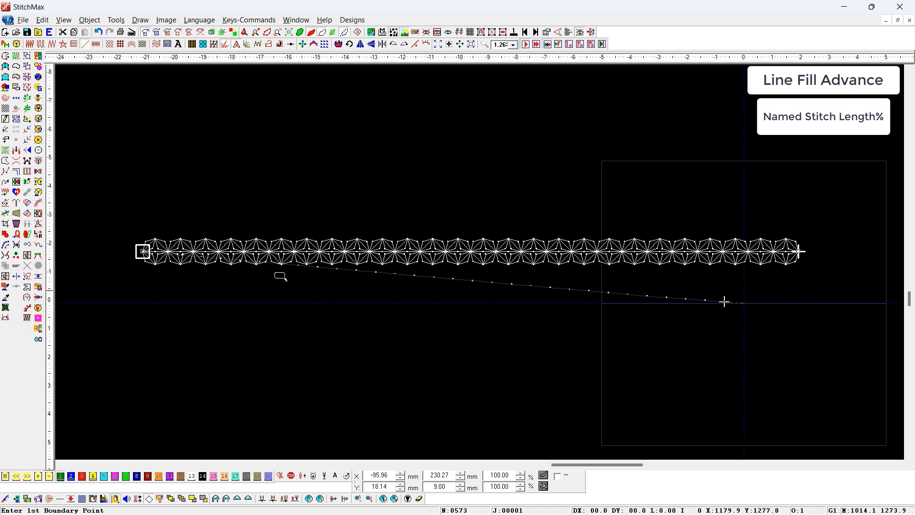
{"action": "left_click_drag", "start_coordinate": [276, 227], "coordinate": [17, 289]}
{"action": "key", "text": "alt+Return"}
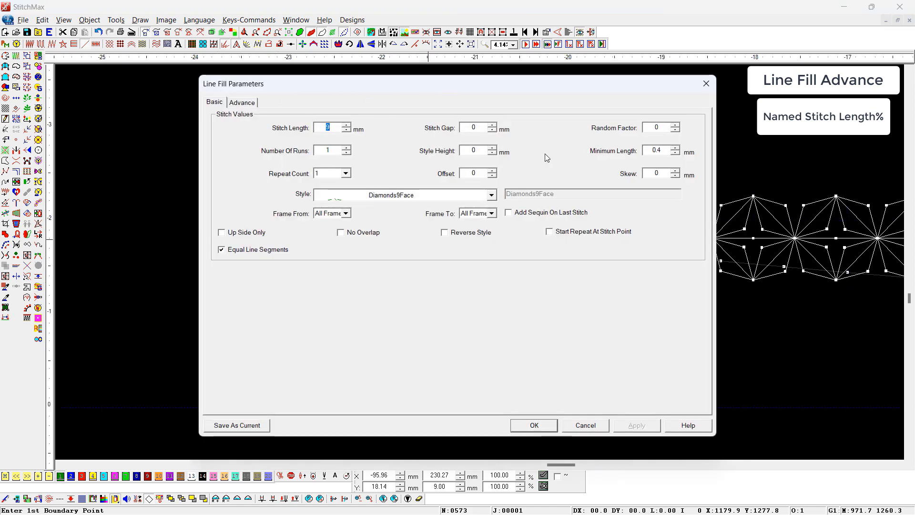
{"action": "left_click", "coordinate": [706, 84]}
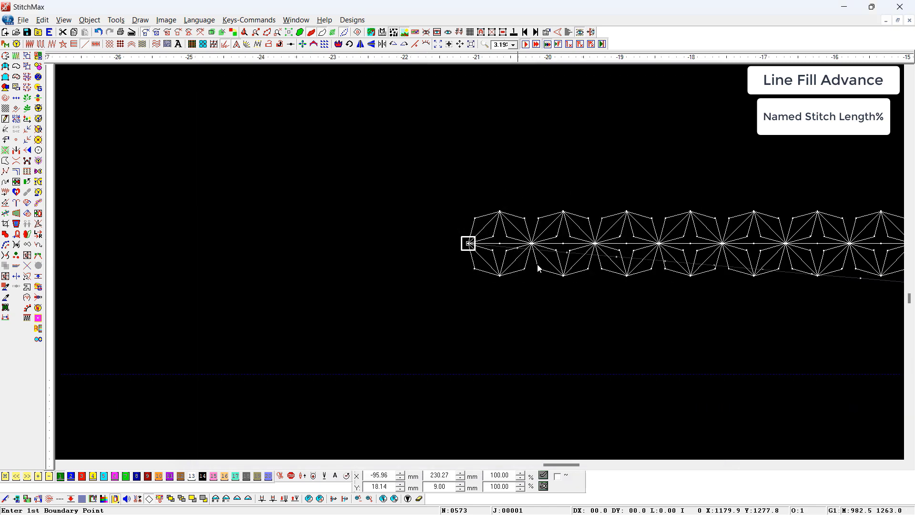
{"action": "left_click_drag", "start_coordinate": [457, 185], "coordinate": [565, 306]}
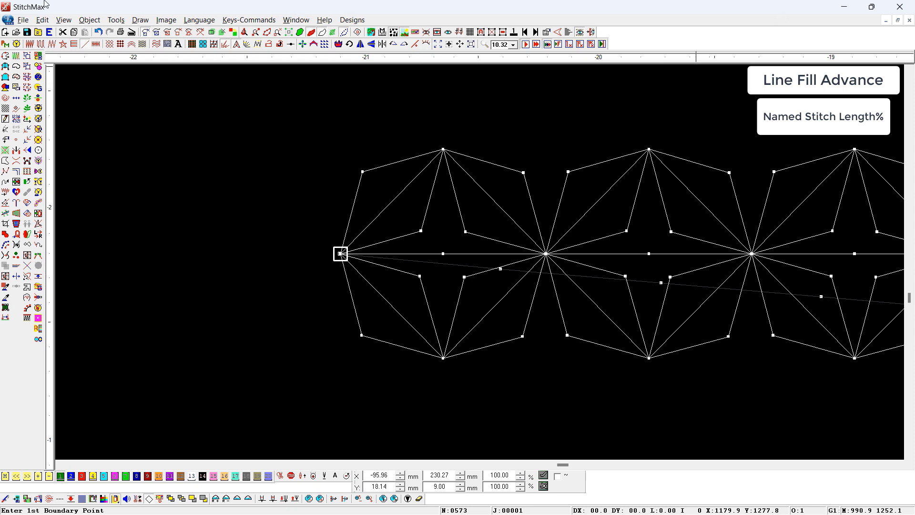
{"action": "left_click", "coordinate": [90, 20]}
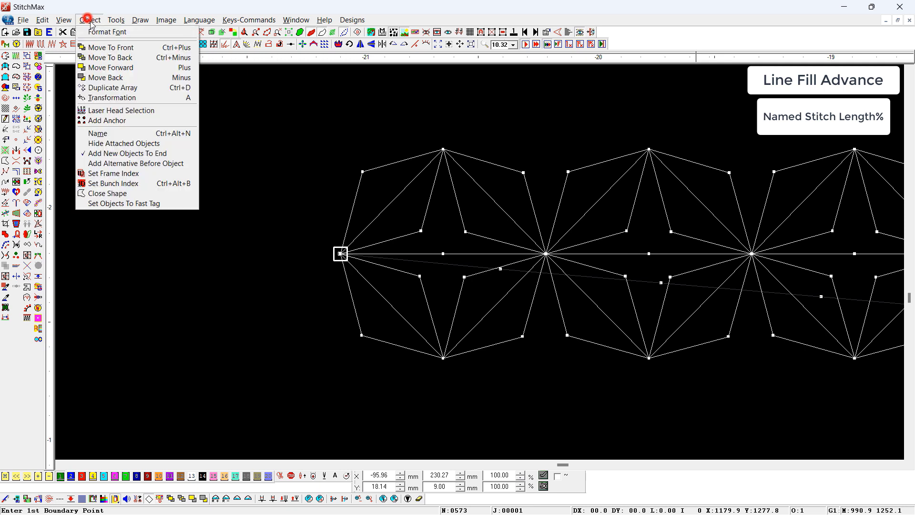
{"action": "left_click", "coordinate": [115, 137]}
{"action": "key", "text": "ctrl+alt+n"}
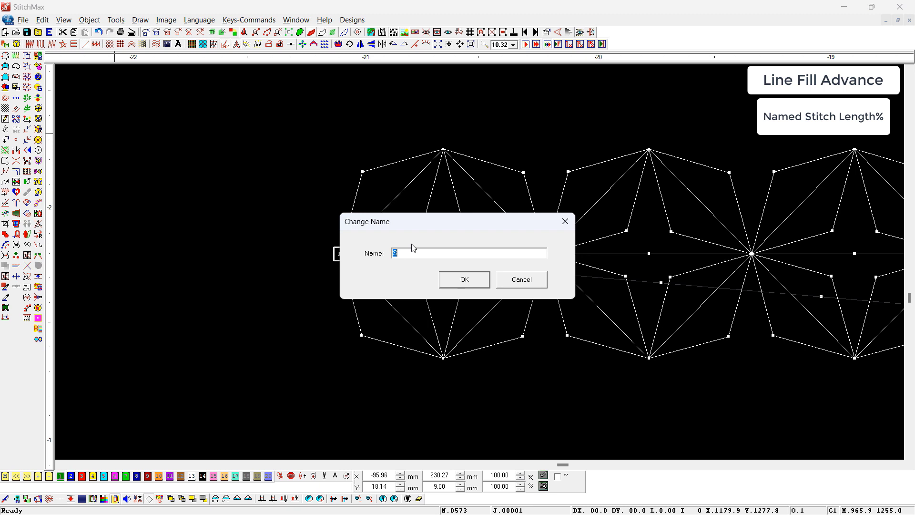
{"action": "type", "text": "100"}
{"action": "type", "text": "80 100 60 100"}
{"action": "type", "text": "120"}
{"action": "key", "text": "Return"}
{"action": "scroll", "coordinate": [411, 244], "scroll_direction": "down", "scroll_amount": 4}
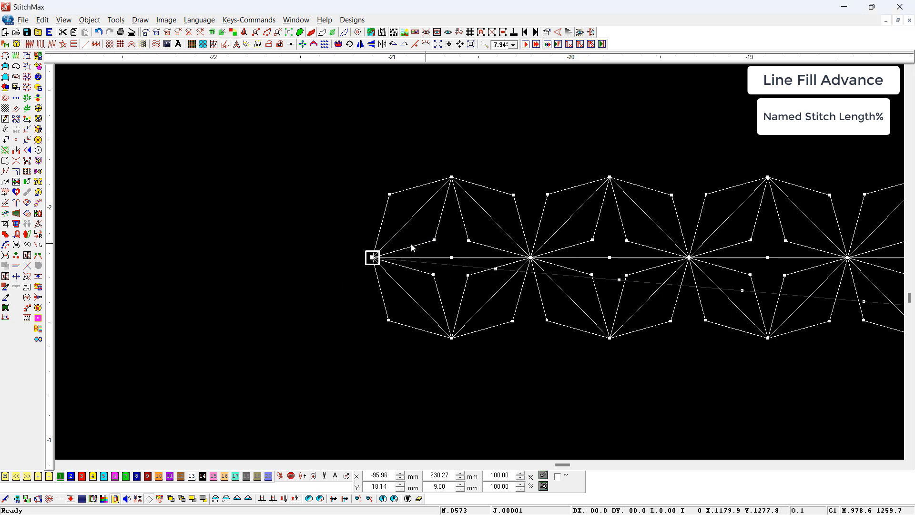
Enable Named Stitch Length % for the diamond line fill and deselect it
{"action": "key", "text": "p"}
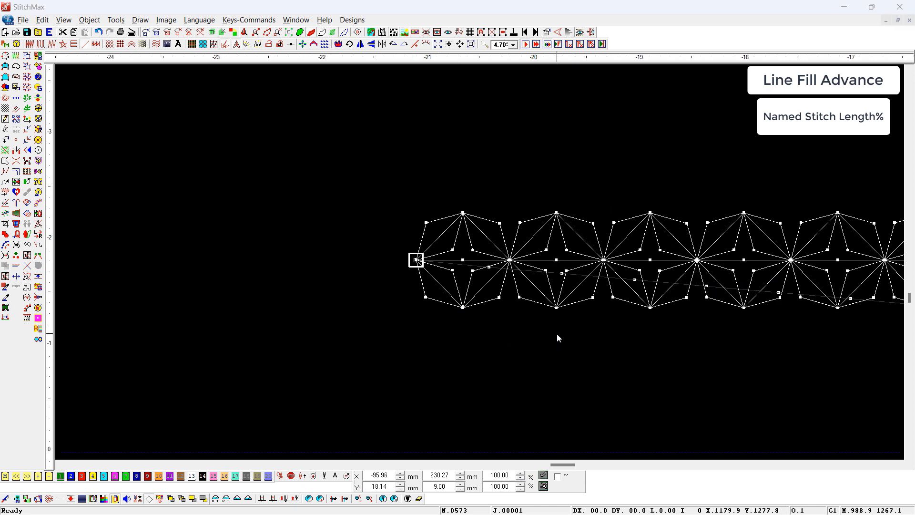
{"action": "left_click", "coordinate": [240, 105]}
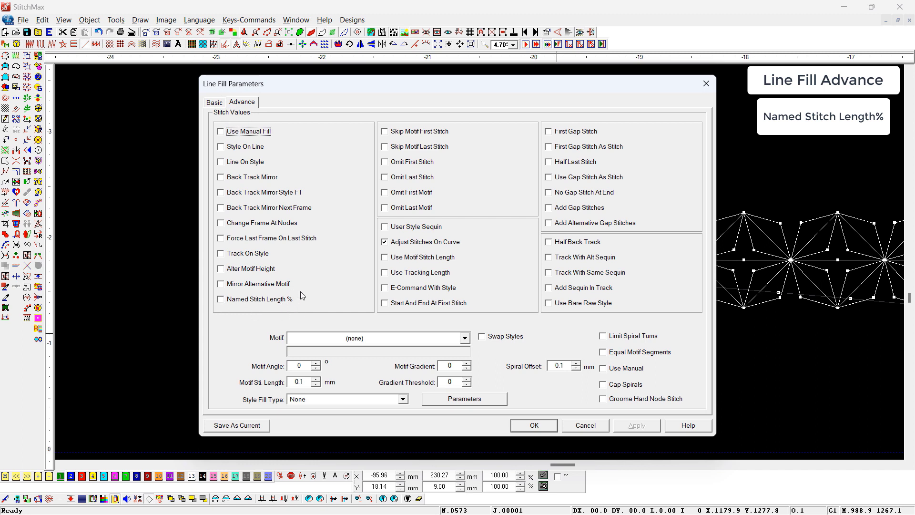
{"action": "left_click", "coordinate": [228, 300]}
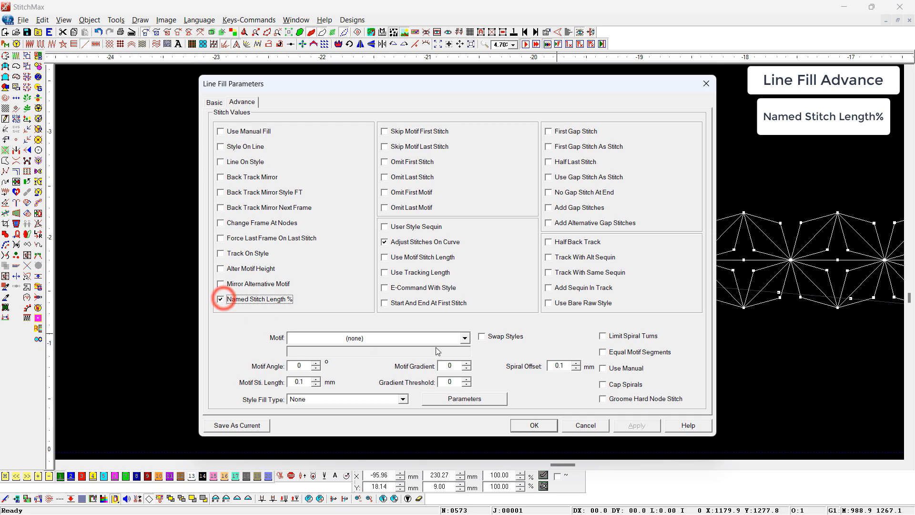
{"action": "left_click", "coordinate": [534, 426]}
{"action": "left_click", "coordinate": [632, 392]}
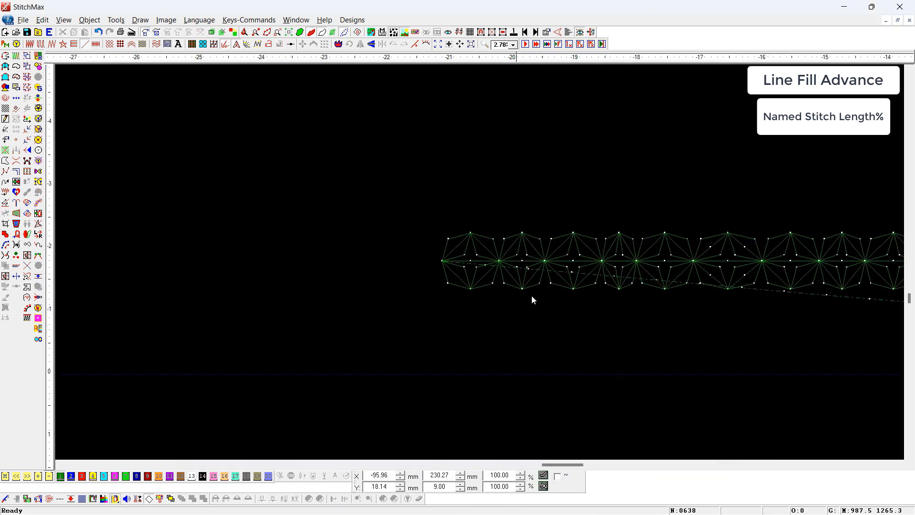
Check the line fill's stitch length setting and measure the widths of the first diamond motifs
{"action": "left_click_drag", "start_coordinate": [455, 194], "coordinate": [586, 357]}
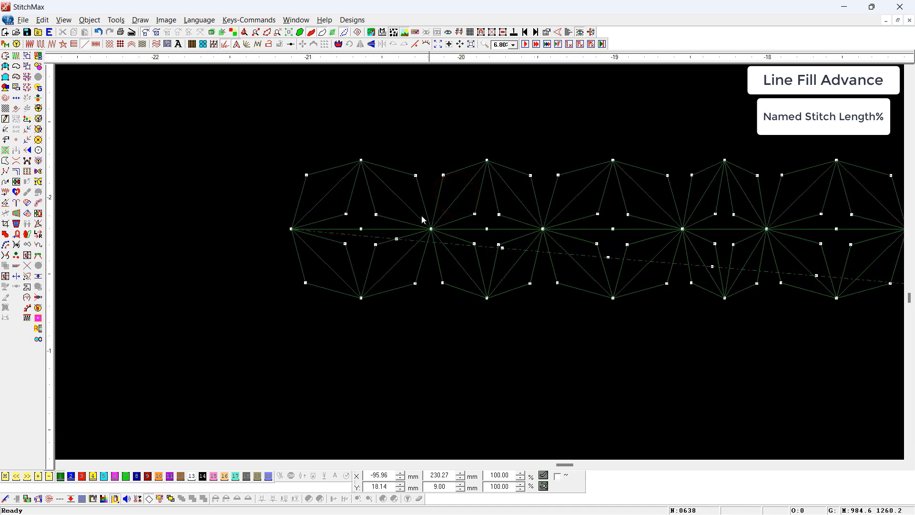
{"action": "left_click", "coordinate": [354, 225]}
{"action": "double_click", "coordinate": [353, 225]}
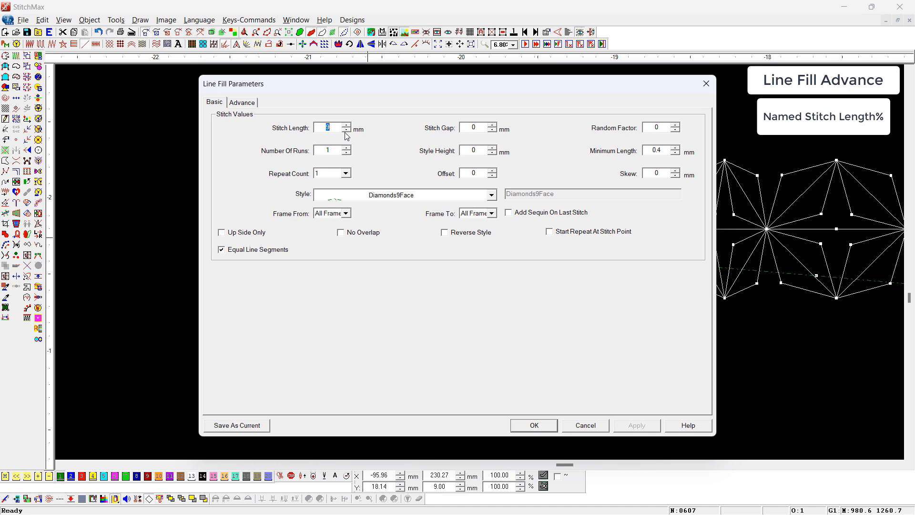
{"action": "key", "text": "Escape"}
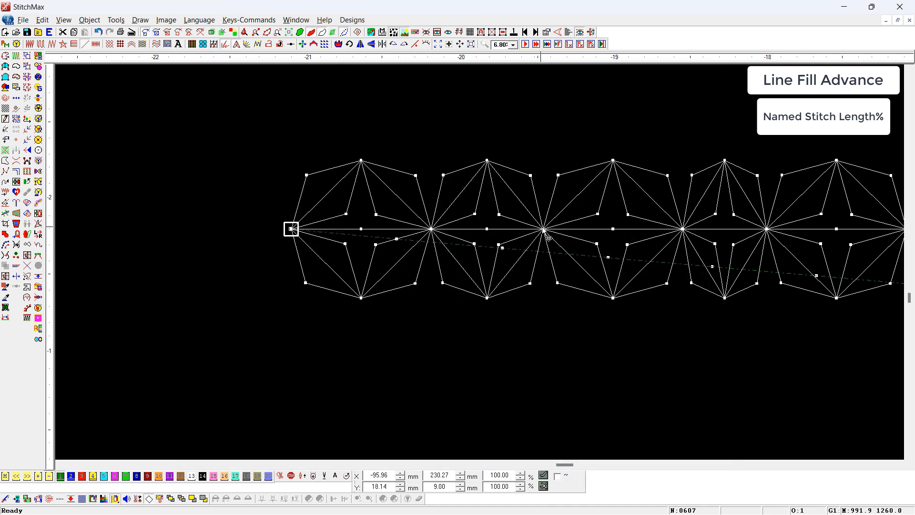
{"action": "left_click", "coordinate": [475, 241]}
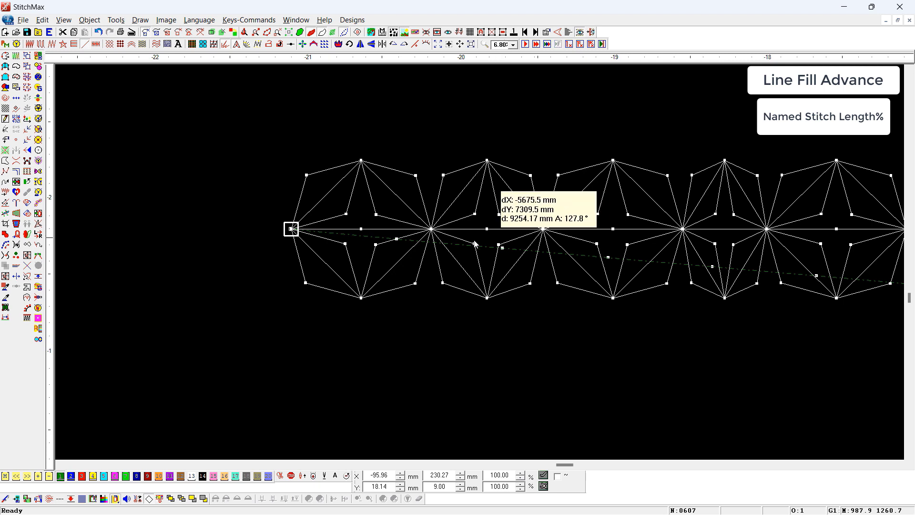
{"action": "left_click", "coordinate": [431, 229]}
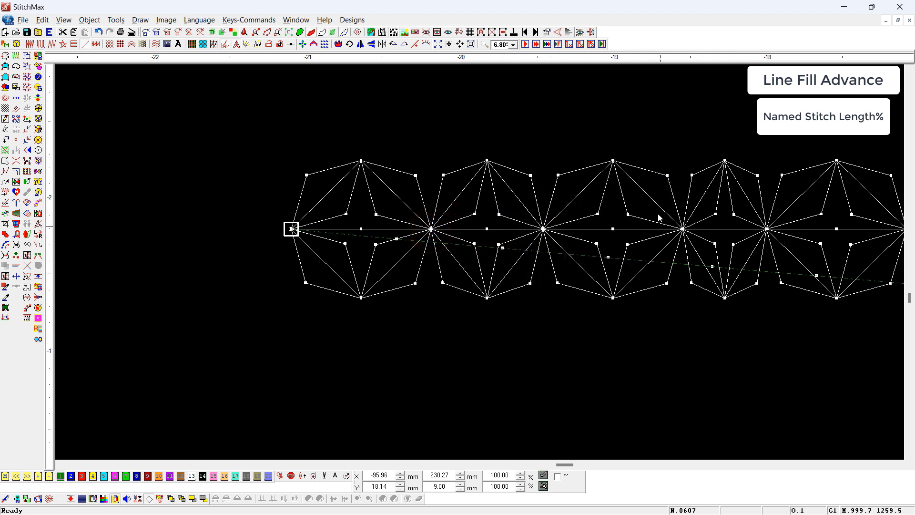
{"action": "scroll", "coordinate": [658, 214], "scroll_direction": "down", "scroll_amount": 2}
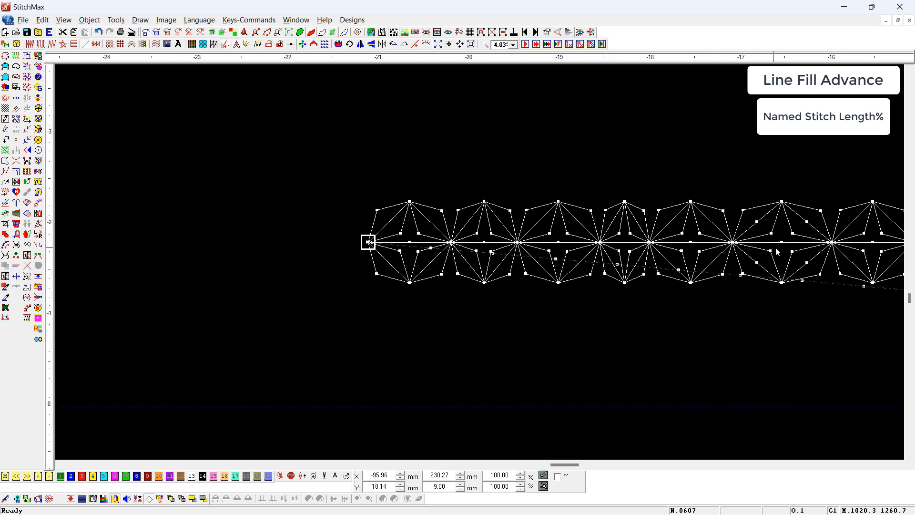
Enable Alter Motif Height for the diamond line fill, keeping Named Stitch Length % on
{"action": "scroll", "coordinate": [800, 247], "scroll_direction": "down", "scroll_amount": 1}
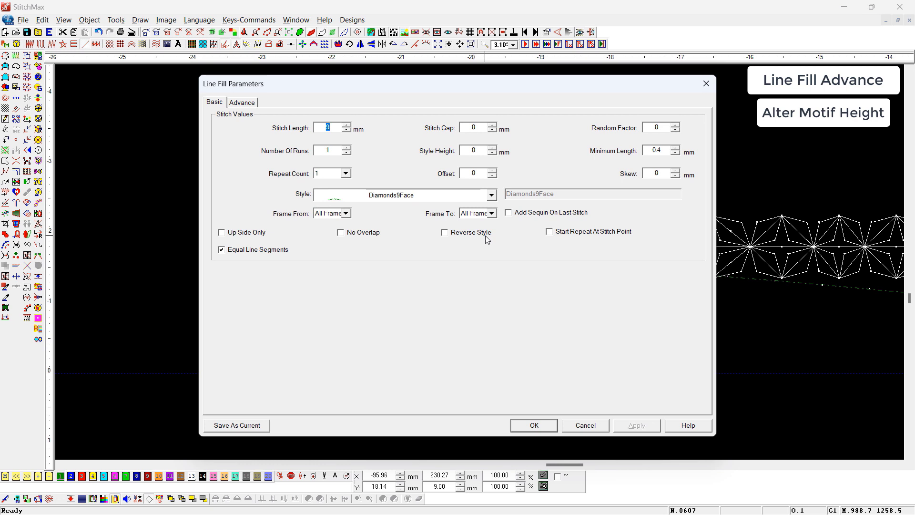
{"action": "key", "text": "ctrl+Tab"}
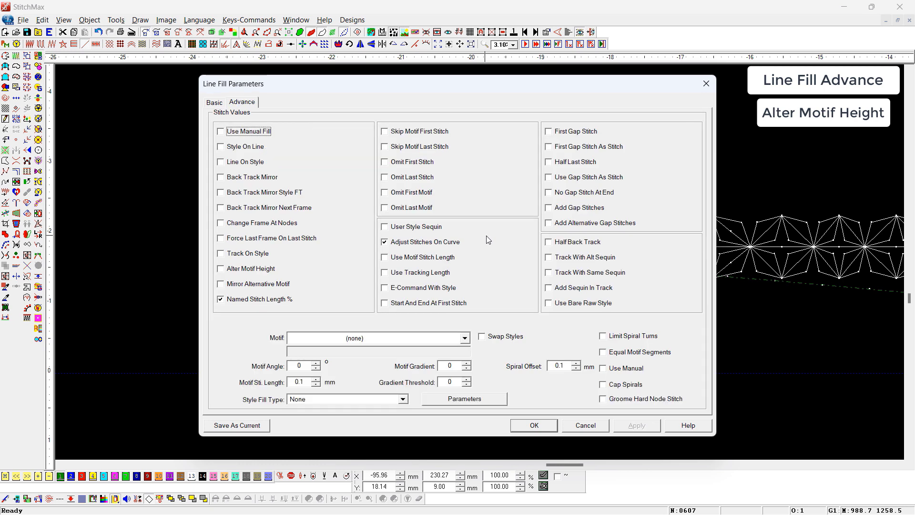
{"action": "left_click", "coordinate": [251, 270]}
{"action": "left_click", "coordinate": [533, 424]}
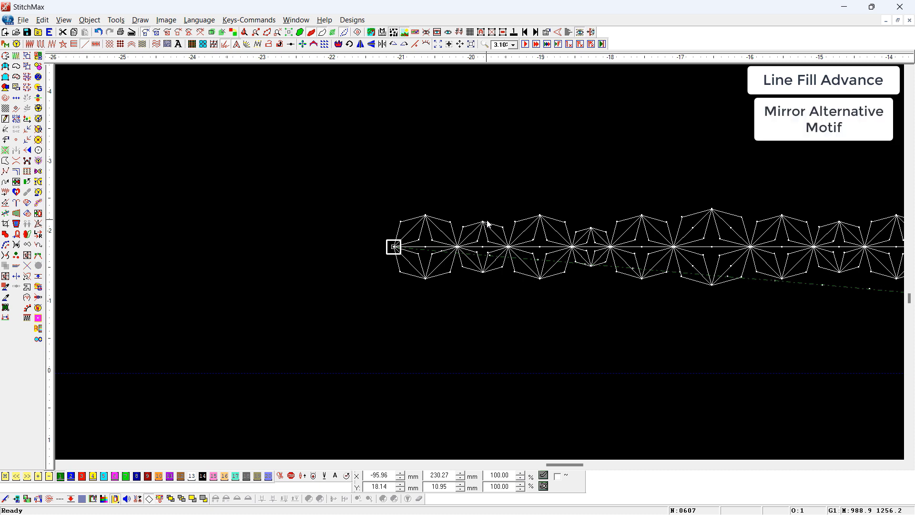
Delete the whole design and draw a new horizontal line about 67 mm long
{"action": "key", "text": "ctrl+a"}
{"action": "scroll", "coordinate": [487, 222], "scroll_direction": "down", "scroll_amount": 1}
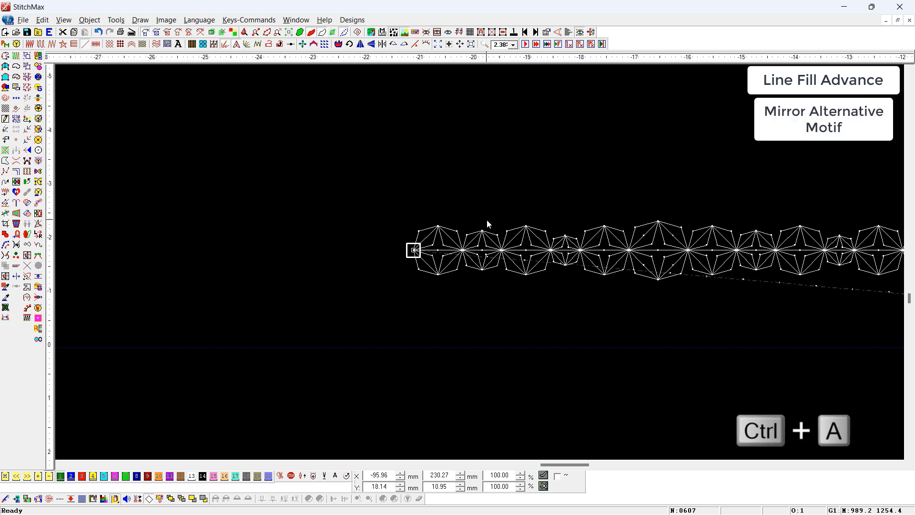
{"action": "key", "text": "Delete"}
{"action": "key", "text": "F6"}
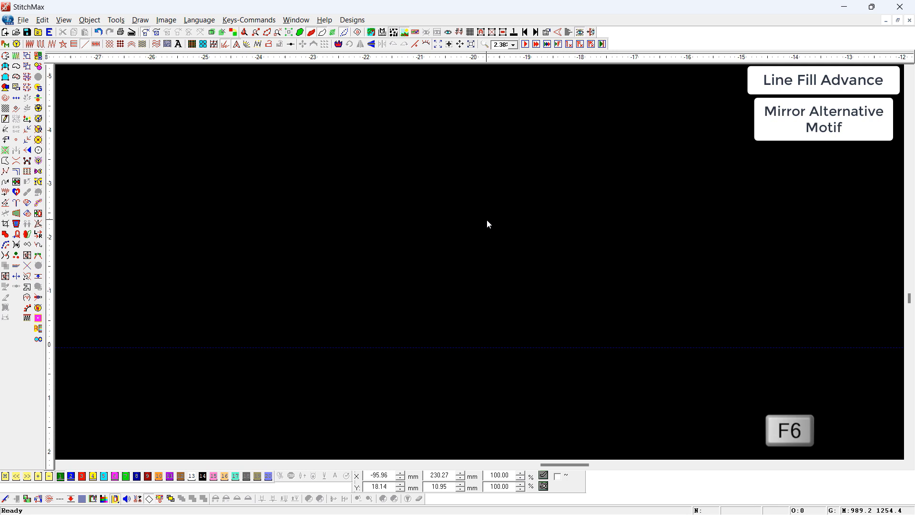
{"action": "left_click", "coordinate": [333, 265]}
{"action": "left_click", "coordinate": [694, 265]}
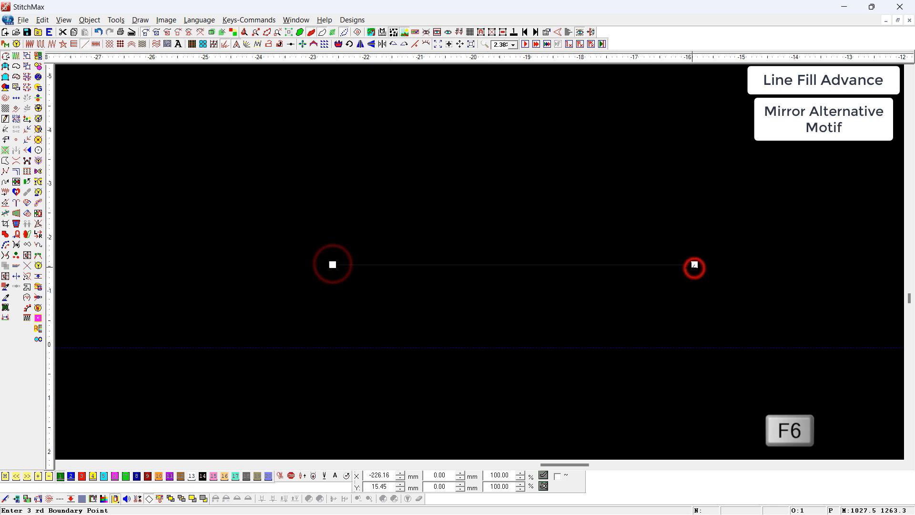
{"action": "right_click", "coordinate": [694, 267]}
Apply the Lutkan style to the new line fill
{"action": "right_click", "coordinate": [705, 275]}
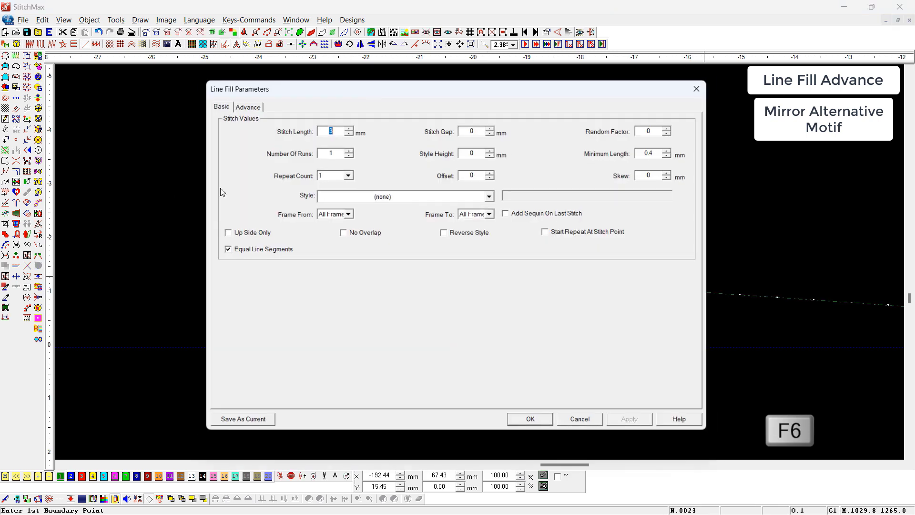
{"action": "left_click", "coordinate": [415, 200]}
{"action": "left_click", "coordinate": [415, 201]}
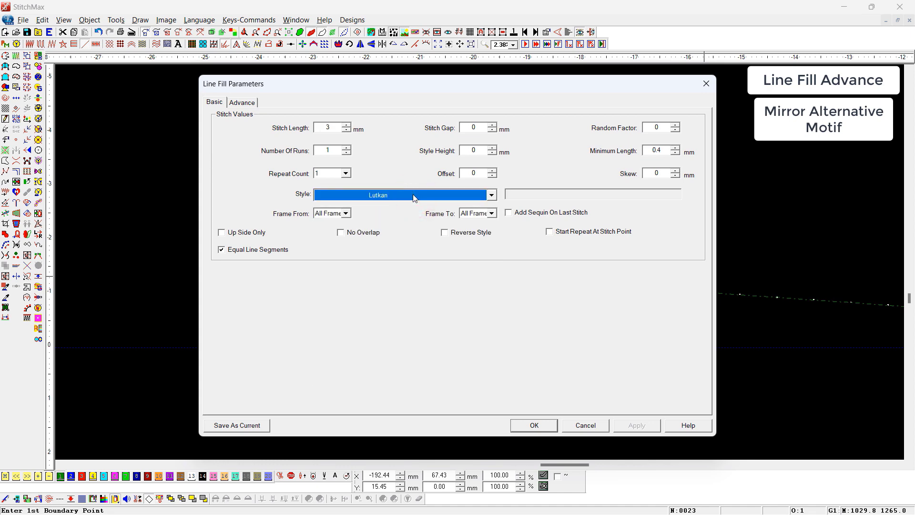
{"action": "key", "text": "Return"}
Set the Lutkan line fill's style height to 5 mm and deselect it
{"action": "key", "text": "z"}
{"action": "left_click_drag", "start_coordinate": [334, 172], "coordinate": [474, 394]}
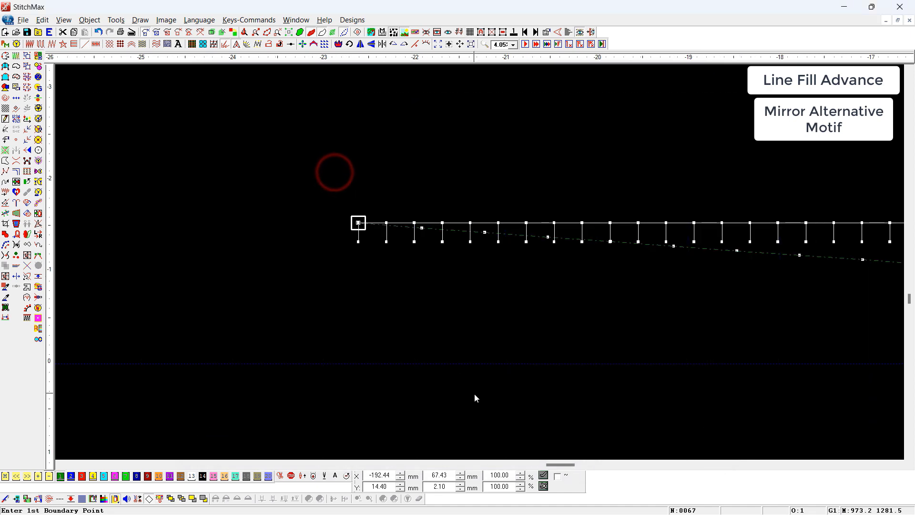
{"action": "right_click", "coordinate": [476, 393]}
{"action": "key", "text": "Tab"}
{"action": "key", "text": "Tab"}
{"action": "key", "text": "Tab"}
{"action": "key", "text": "Tab"}
{"action": "type", "text": "5"}
{"action": "key", "text": "Return"}
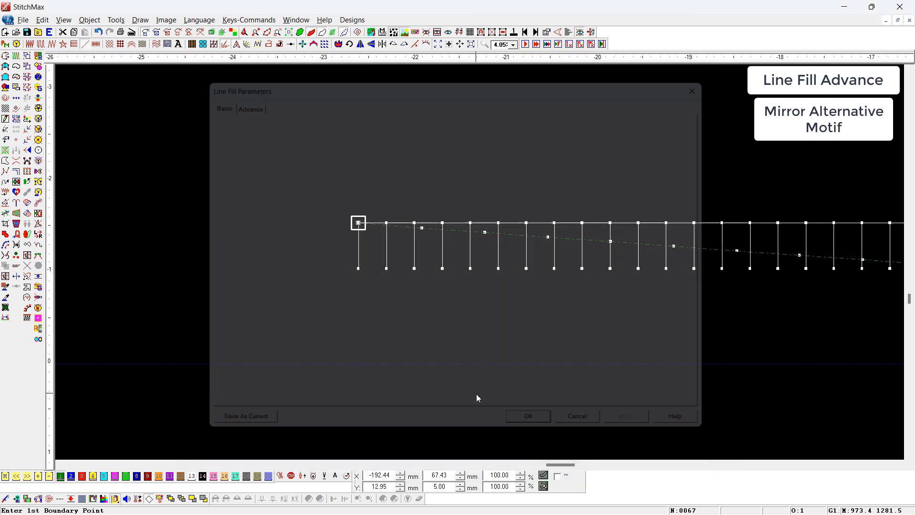
{"action": "scroll", "coordinate": [578, 266], "scroll_direction": "down", "scroll_amount": 2}
{"action": "left_click", "coordinate": [596, 319]}
Enable Mirror Alternative Motif for the Lutkan line fill and compare it with the unmirrored version by undoing and redoing the change
{"action": "key", "text": "z"}
{"action": "left_click_drag", "start_coordinate": [442, 153], "coordinate": [521, 302]}
{"action": "scroll", "coordinate": [633, 315], "scroll_direction": "down", "scroll_amount": 3}
{"action": "key", "text": "z"}
{"action": "left_click_drag", "start_coordinate": [336, 205], "coordinate": [902, 445]}
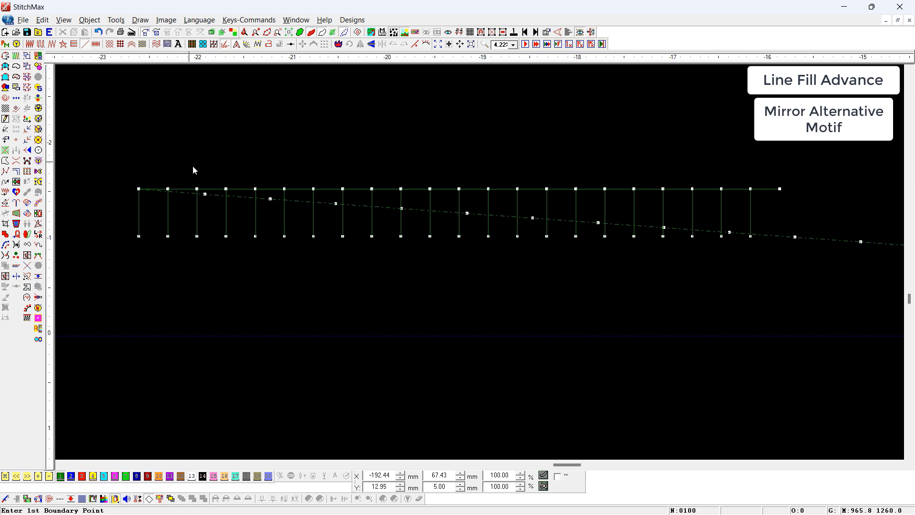
{"action": "scroll", "coordinate": [314, 235], "scroll_direction": "down", "scroll_amount": 1}
{"action": "left_click", "coordinate": [366, 233]}
{"action": "scroll", "coordinate": [367, 233], "scroll_direction": "down", "scroll_amount": 1}
{"action": "right_click", "coordinate": [367, 234]}
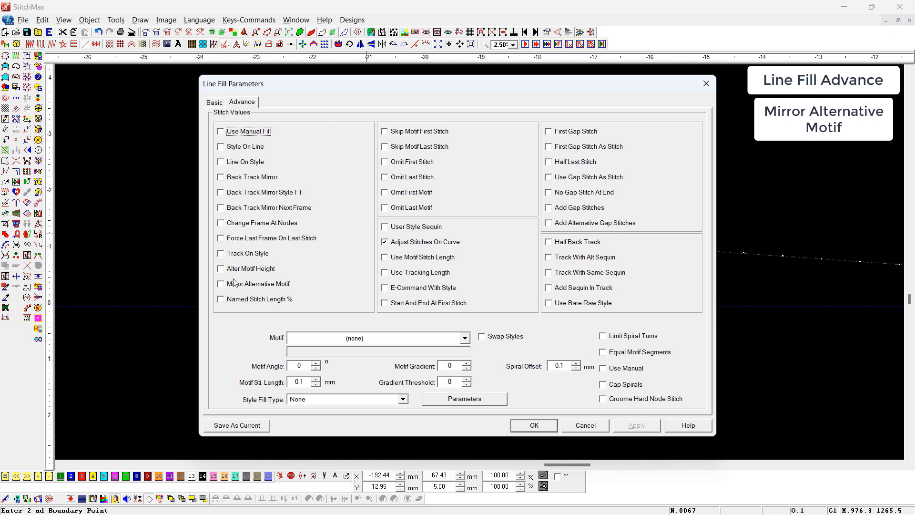
{"action": "left_click", "coordinate": [243, 285]}
{"action": "key", "text": "Return"}
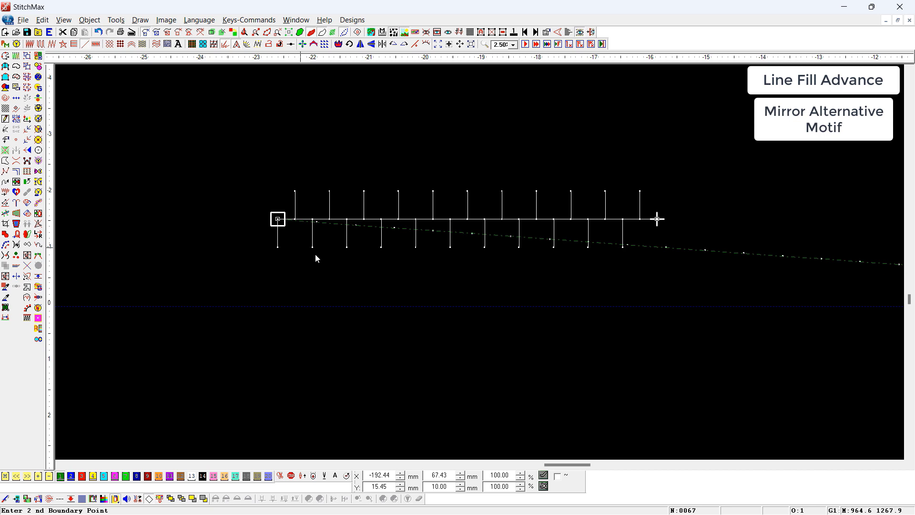
{"action": "key", "text": "ctrl+z"}
{"action": "key", "text": "ctrl+y"}
Clear the design and draw a new plain horizontal line about 105 mm long
{"action": "key", "text": "ctrl+a"}
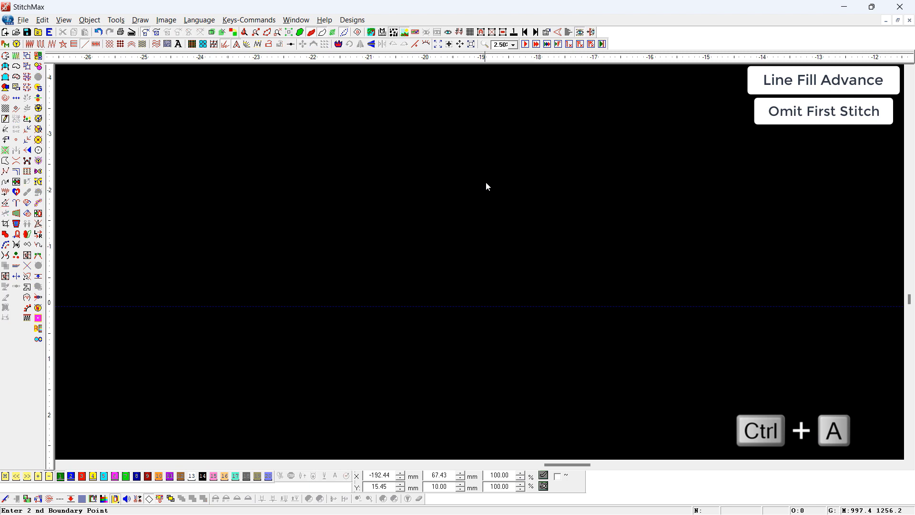
{"action": "key", "text": "F6"}
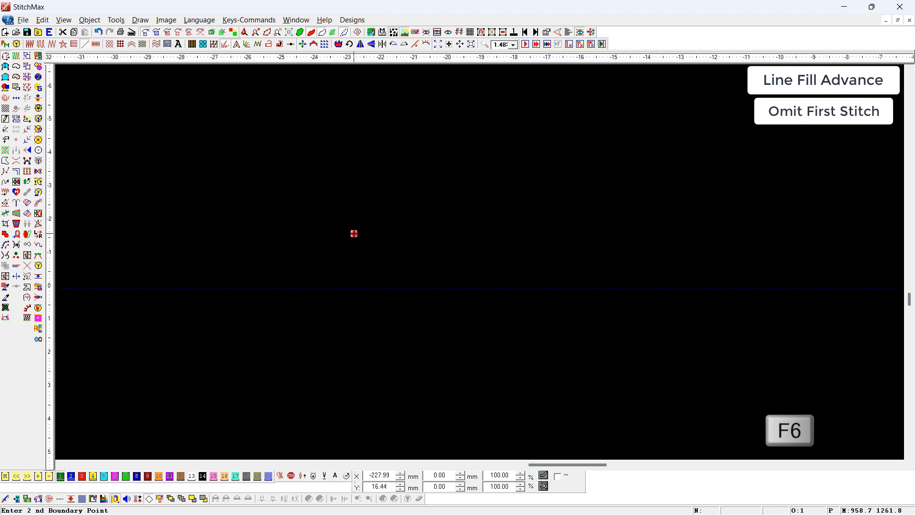
{"action": "left_click", "coordinate": [353, 233]}
{"action": "left_click", "coordinate": [704, 234]}
{"action": "left_click_drag", "start_coordinate": [189, 314], "coordinate": [804, 165]}
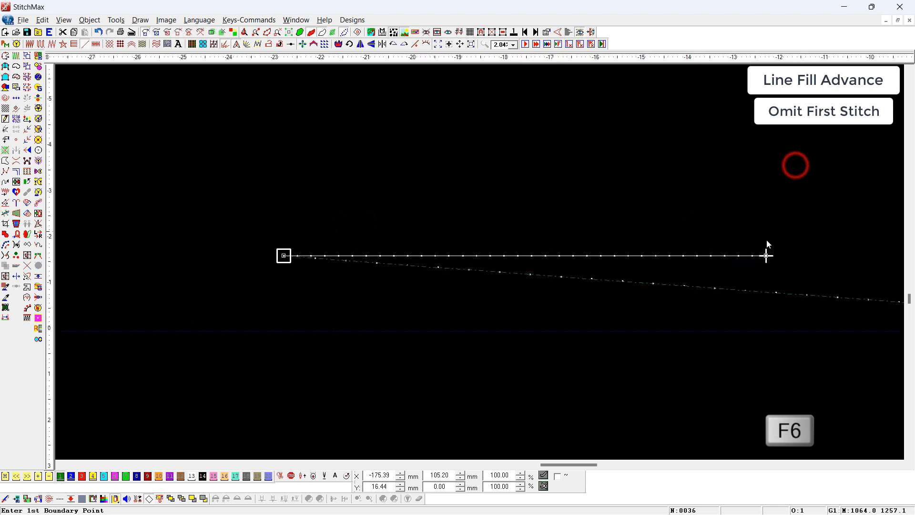
Shorten the line to about 42 mm from its end point, give it a 6 mm stitch length and deselect it
{"action": "left_click", "coordinate": [766, 256]}
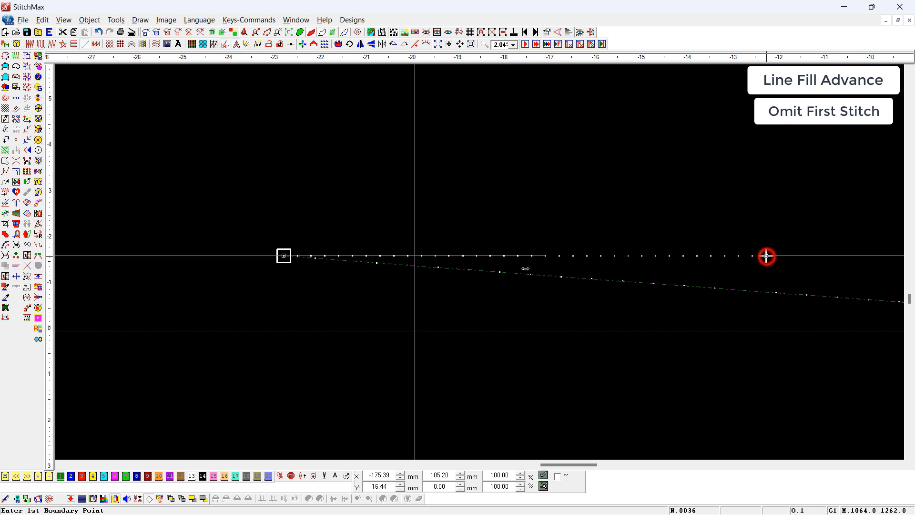
{"action": "left_click", "coordinate": [493, 274]}
{"action": "key", "text": "Return"}
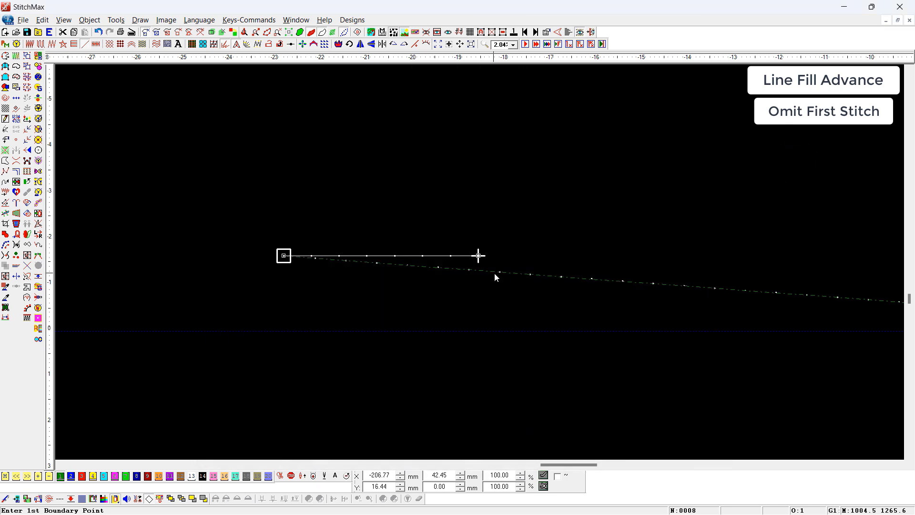
{"action": "scroll", "coordinate": [494, 273], "scroll_direction": "down", "scroll_amount": 1}
{"action": "left_click", "coordinate": [467, 310]}
Enable Omit First Stitch for the plain line fill and deselect it to view the line's start
{"action": "key", "text": "z"}
{"action": "left_click_drag", "start_coordinate": [410, 223], "coordinate": [339, 277]}
{"action": "left_click_drag", "start_coordinate": [352, 215], "coordinate": [219, 308]}
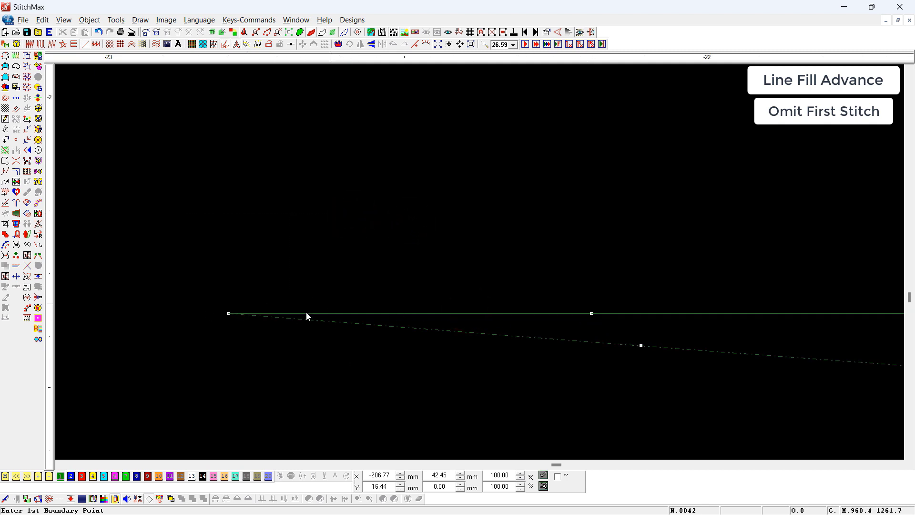
{"action": "left_click", "coordinate": [519, 314]}
{"action": "key", "text": "Return"}
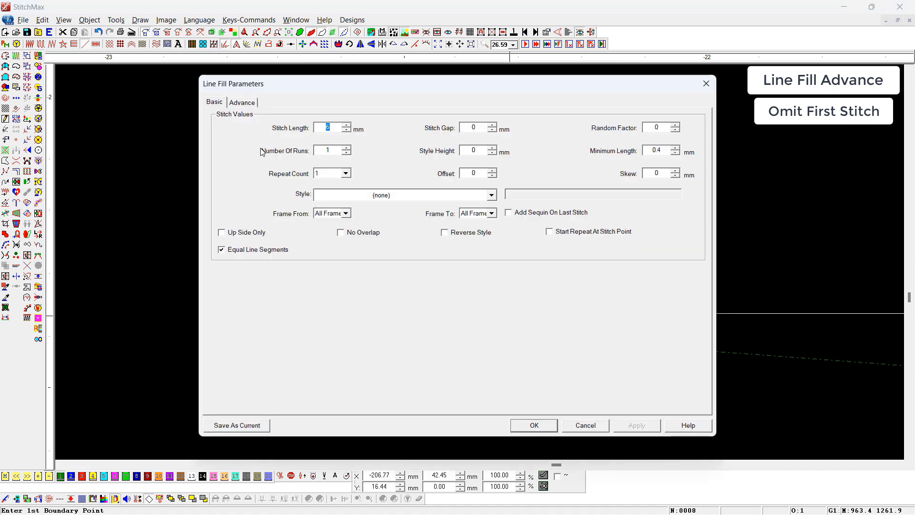
{"action": "left_click", "coordinate": [243, 102]}
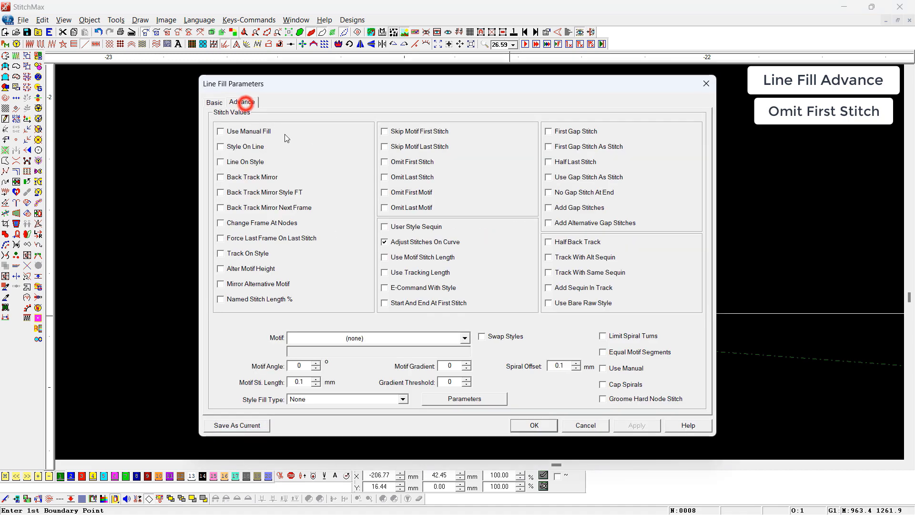
{"action": "left_click", "coordinate": [384, 163]}
{"action": "left_click", "coordinate": [544, 422]}
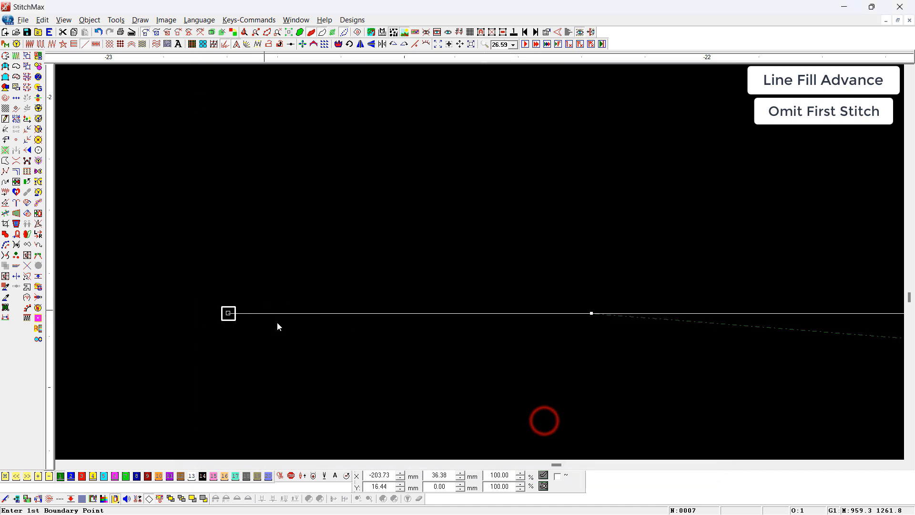
{"action": "scroll", "coordinate": [469, 333], "scroll_direction": "down", "scroll_amount": 1}
{"action": "scroll", "coordinate": [469, 332], "scroll_direction": "down", "scroll_amount": 2}
{"action": "left_click", "coordinate": [443, 388]}
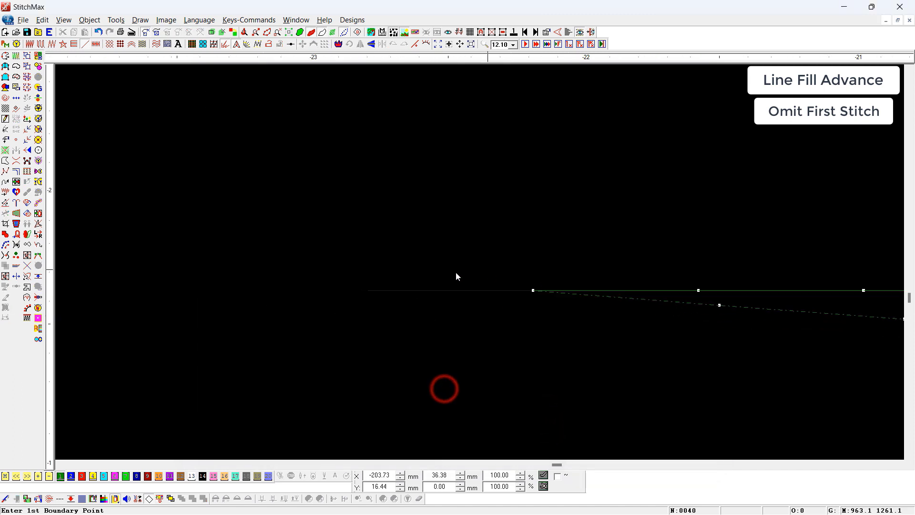
Enable Omit Last Stitch for the line fill, keeping Omit First Stitch on, and deselect it
{"action": "scroll", "coordinate": [522, 307], "scroll_direction": "down", "scroll_amount": 5}
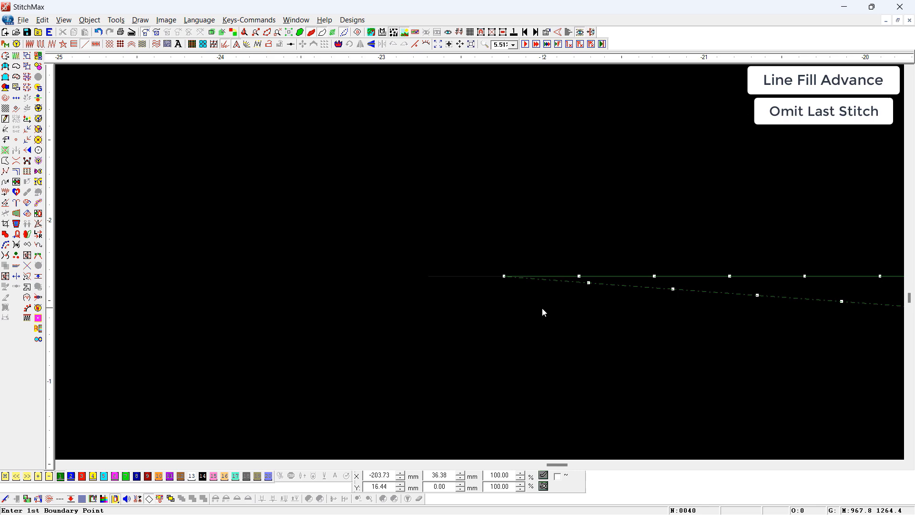
{"action": "left_click", "coordinate": [648, 255]}
{"action": "key", "text": "ctrl+Tab"}
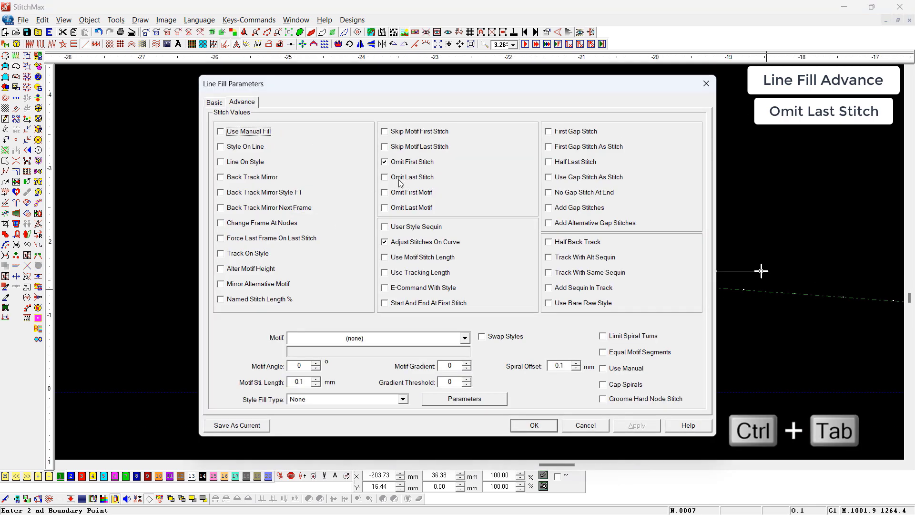
{"action": "left_click", "coordinate": [407, 179]}
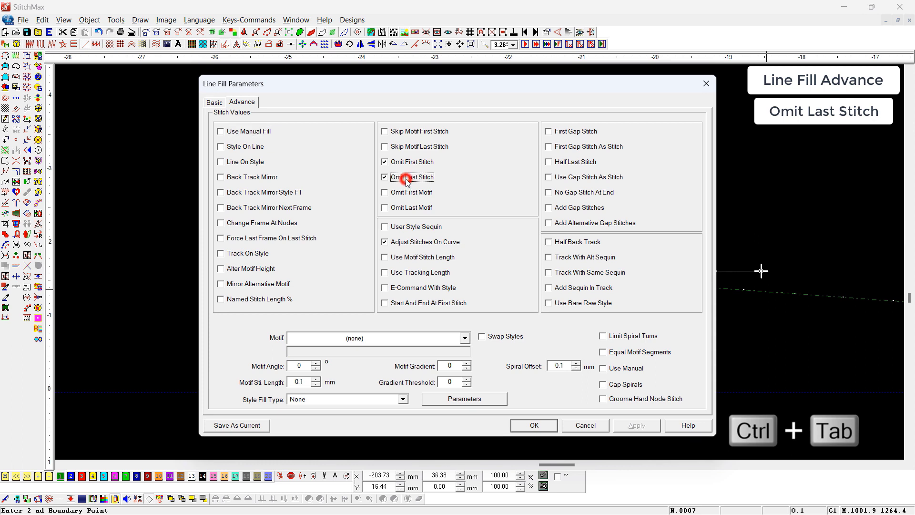
{"action": "key", "text": "Return"}
{"action": "left_click", "coordinate": [665, 319]}
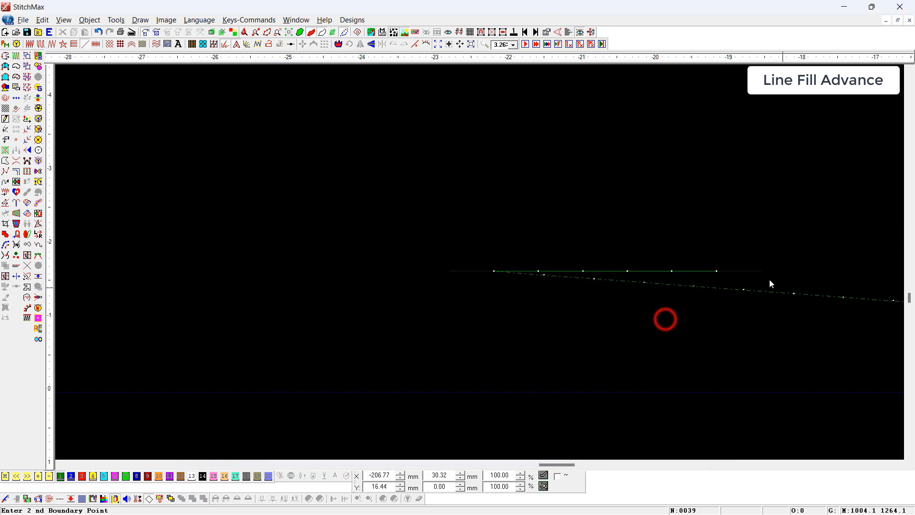
Examine the omitted stitches at both ends of the line fill and undo the Omit Last Stitch change
{"action": "left_click_drag", "start_coordinate": [776, 222], "coordinate": [363, 341]}
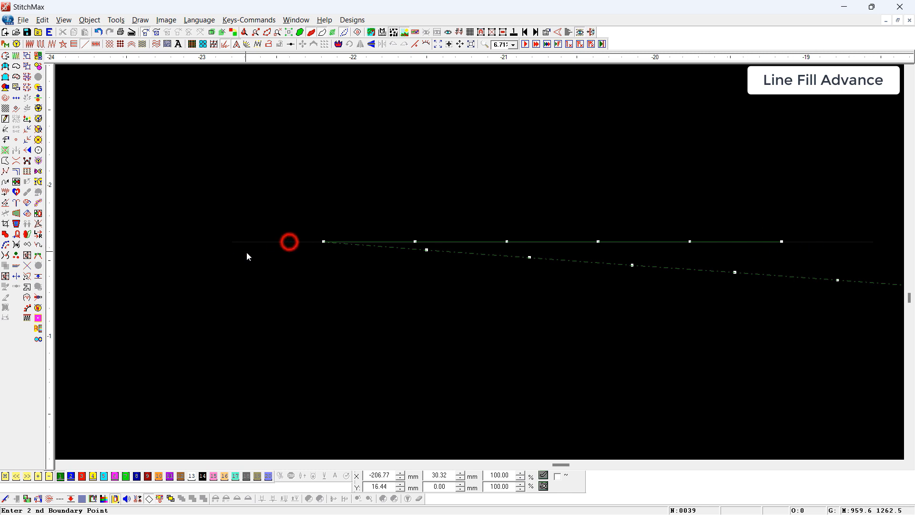
{"action": "left_click", "coordinate": [257, 245]}
{"action": "left_click", "coordinate": [347, 243]}
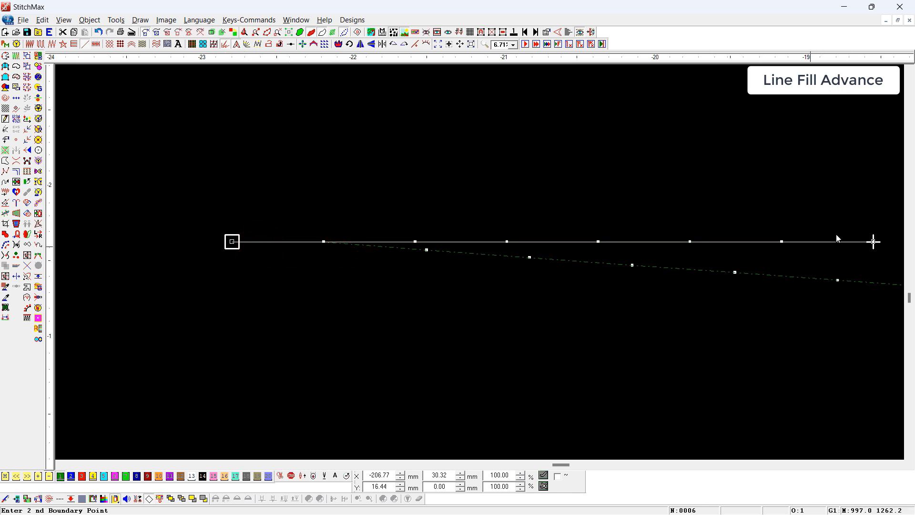
{"action": "left_click", "coordinate": [560, 329]}
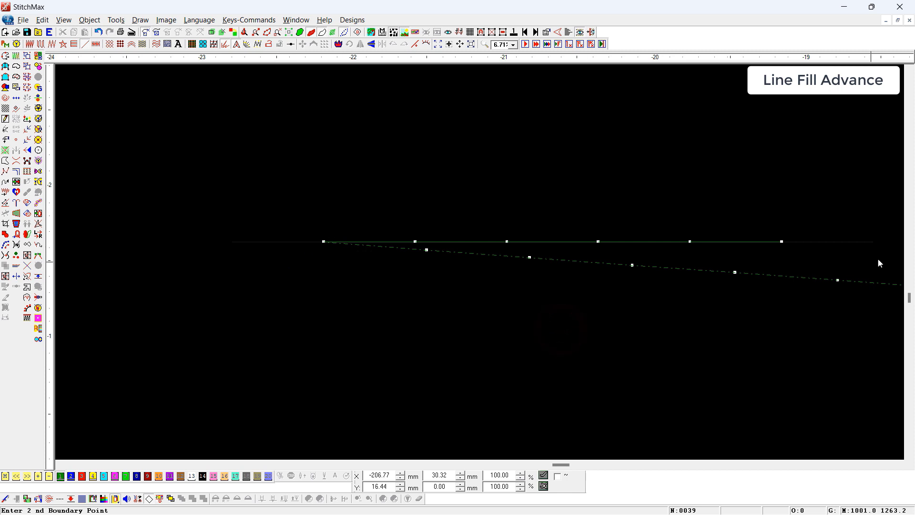
{"action": "scroll", "coordinate": [822, 251], "scroll_direction": "down", "scroll_amount": 1}
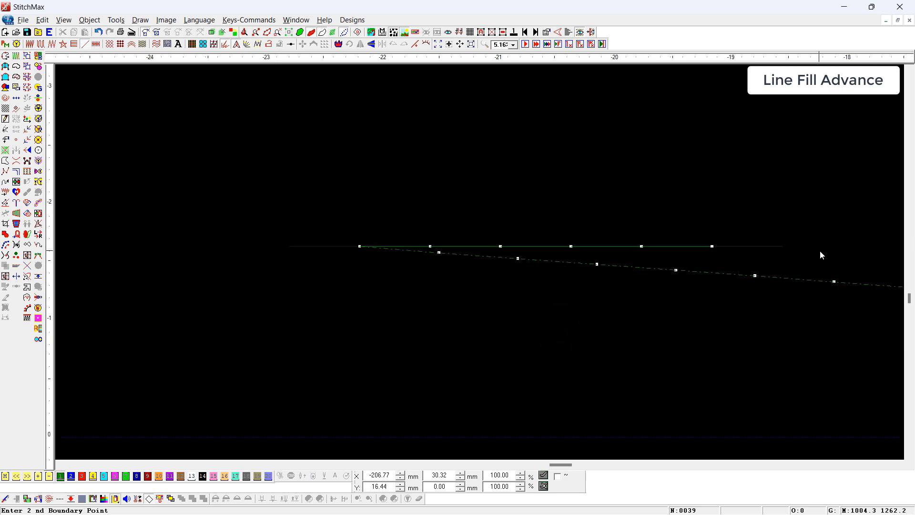
{"action": "key", "text": "ctrl+z"}
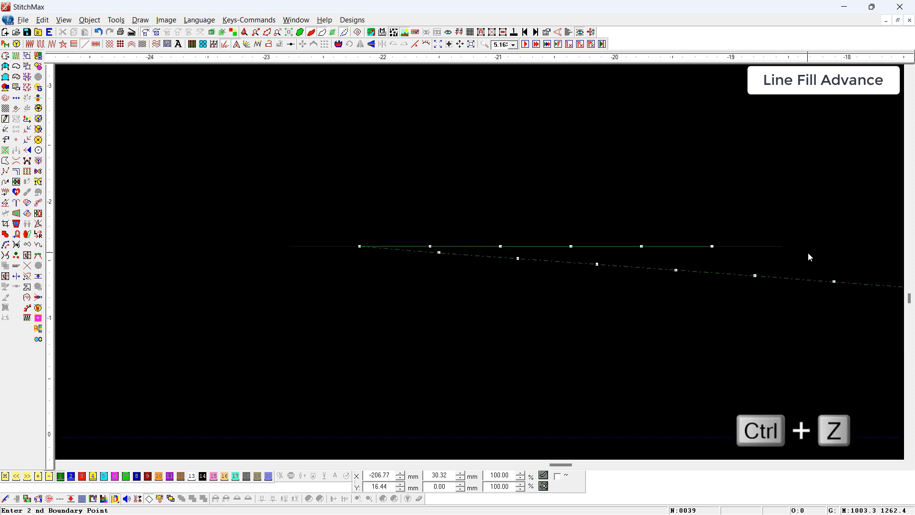
{"action": "left_click", "coordinate": [808, 257]}
Replace the plain line fill with a new horizontal line about 57 mm long
{"action": "left_click", "coordinate": [607, 246]}
{"action": "key", "text": "F6"}
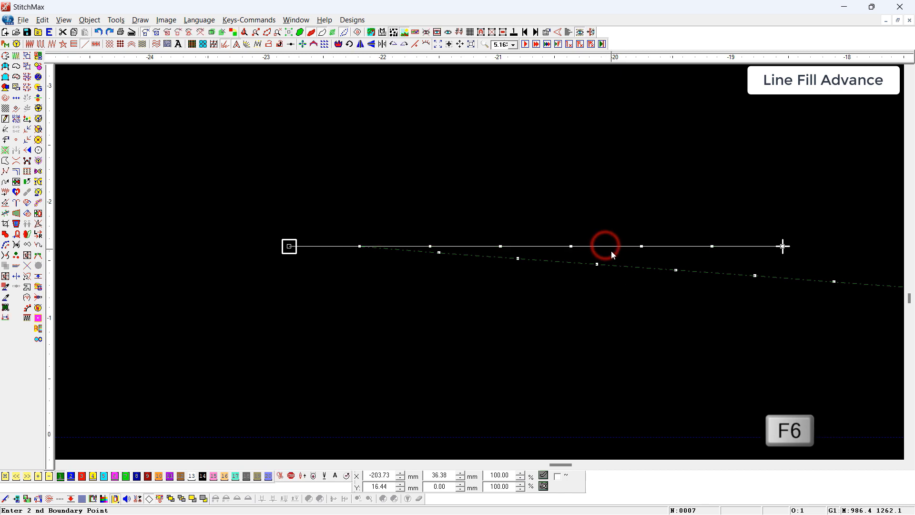
{"action": "left_click", "coordinate": [187, 242]}
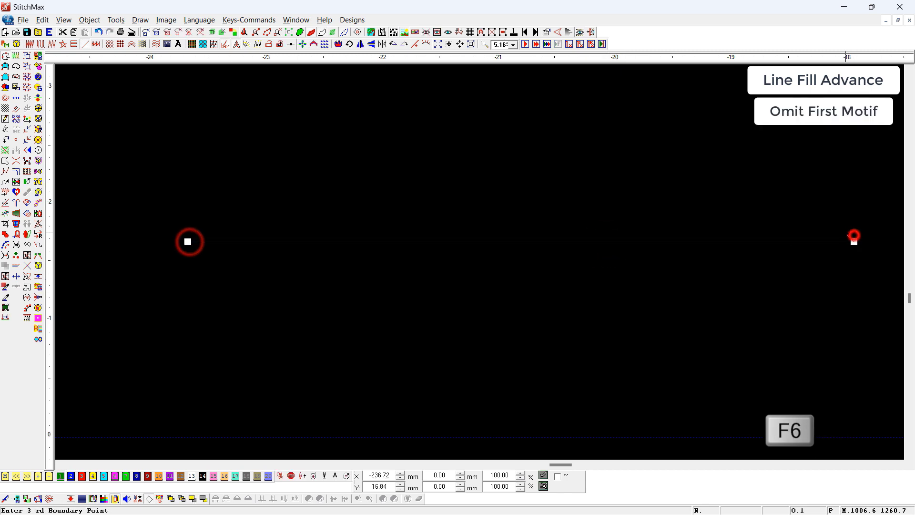
{"action": "left_click", "coordinate": [854, 242]}
{"action": "scroll", "coordinate": [834, 241], "scroll_direction": "down", "scroll_amount": 1}
Apply the Diamonds style to the new line fill and view its first motifs up close
{"action": "right_click", "coordinate": [835, 245]}
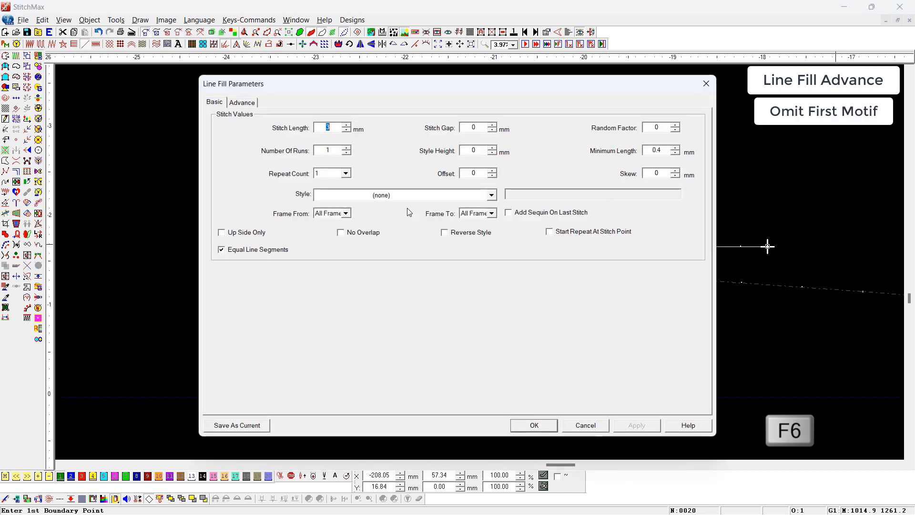
{"action": "left_click", "coordinate": [403, 196]}
{"action": "left_click", "coordinate": [406, 195]}
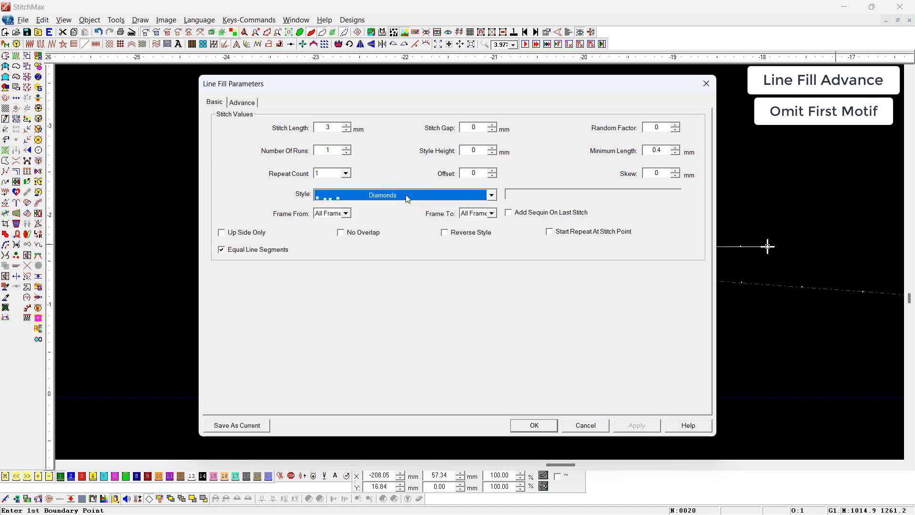
{"action": "key", "text": "Return"}
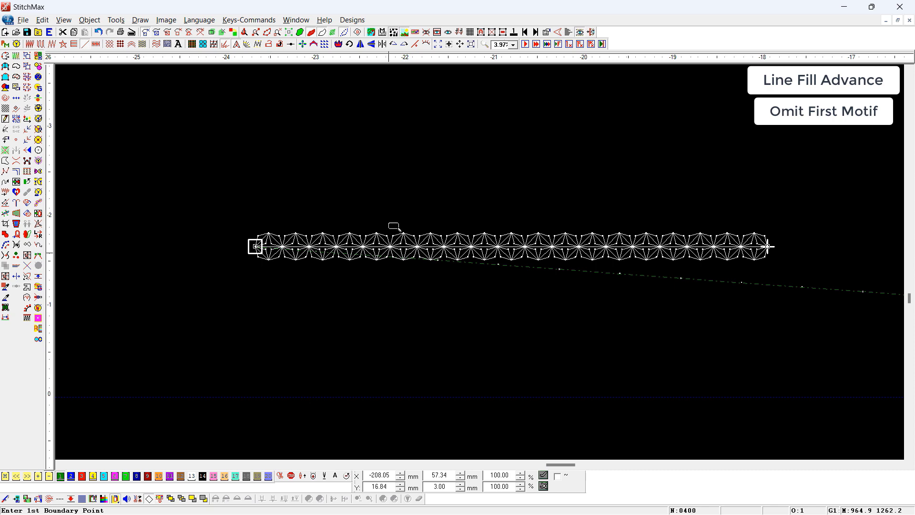
{"action": "scroll", "coordinate": [208, 126], "scroll_direction": "up", "scroll_amount": 1}
{"action": "scroll", "coordinate": [278, 153], "scroll_direction": "up", "scroll_amount": 3}
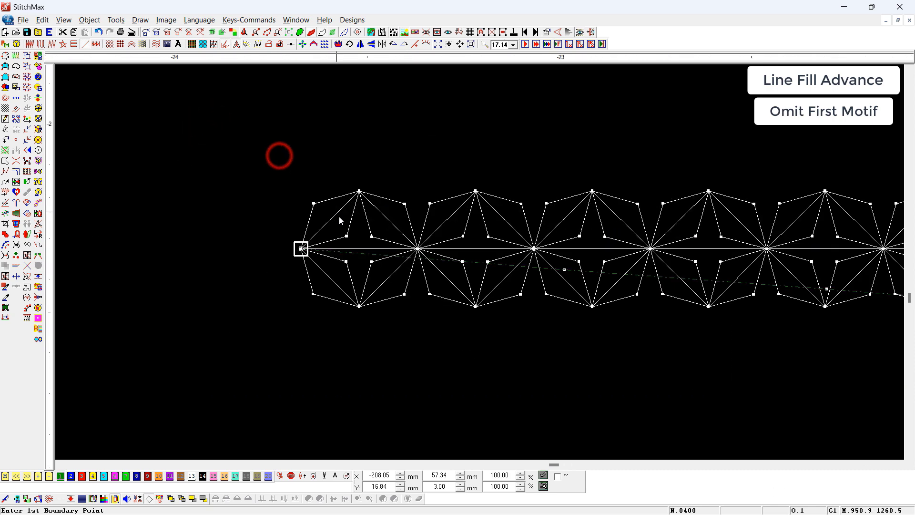
Enable Omit First Motif for the diamond-patterned line fill
{"action": "scroll", "coordinate": [400, 248], "scroll_direction": "up", "scroll_amount": 3}
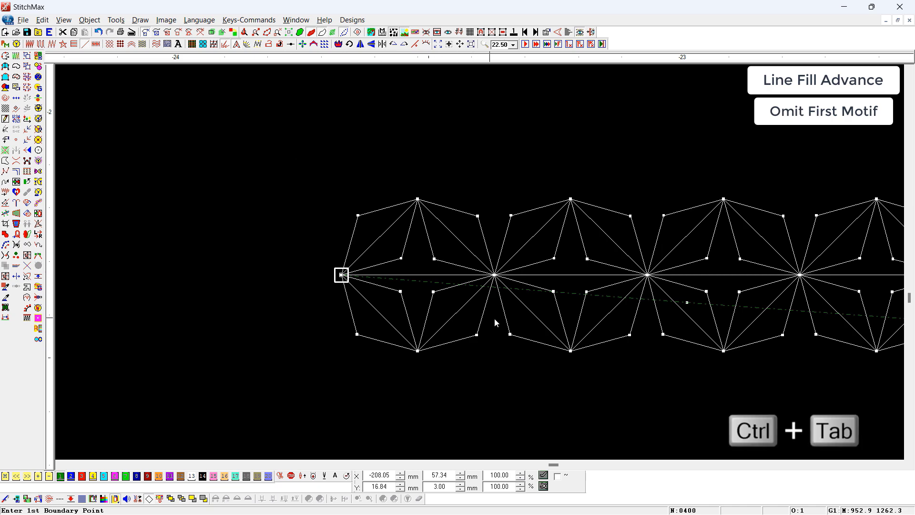
{"action": "key", "text": "ctrl+Tab"}
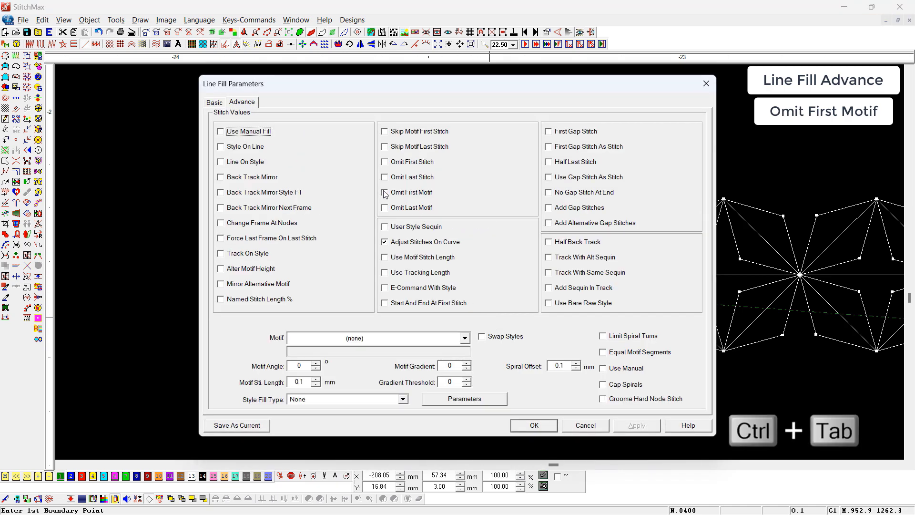
{"action": "left_click", "coordinate": [411, 193]}
{"action": "key", "text": "Return"}
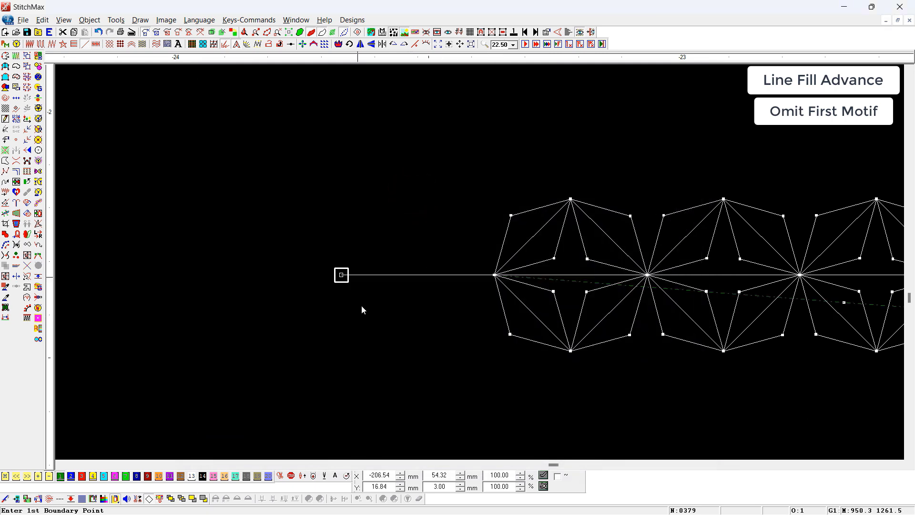
Enable Omit Last Motif for the line fill, keeping Omit First Motif on
{"action": "scroll", "coordinate": [422, 304], "scroll_direction": "down", "scroll_amount": 10}
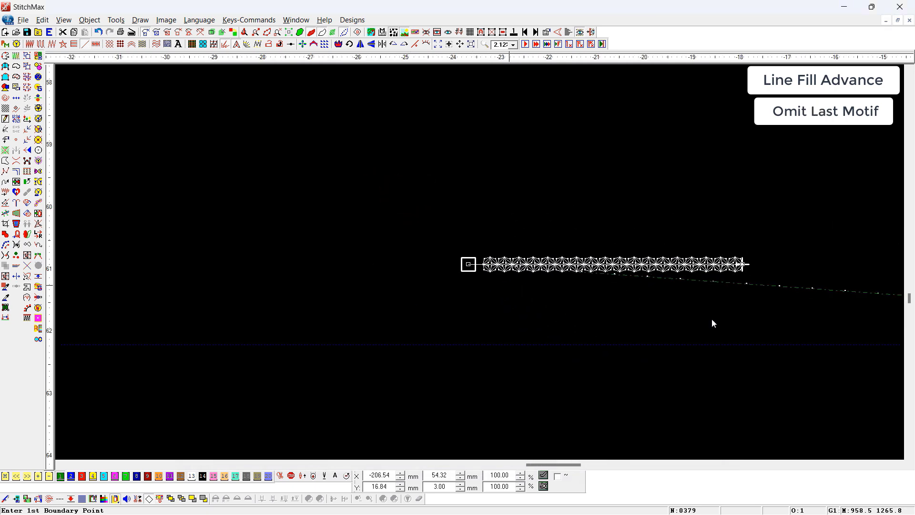
{"action": "left_click_drag", "start_coordinate": [646, 229], "coordinate": [719, 312]}
{"action": "key", "text": "z"}
{"action": "left_click_drag", "start_coordinate": [548, 194], "coordinate": [301, 307]}
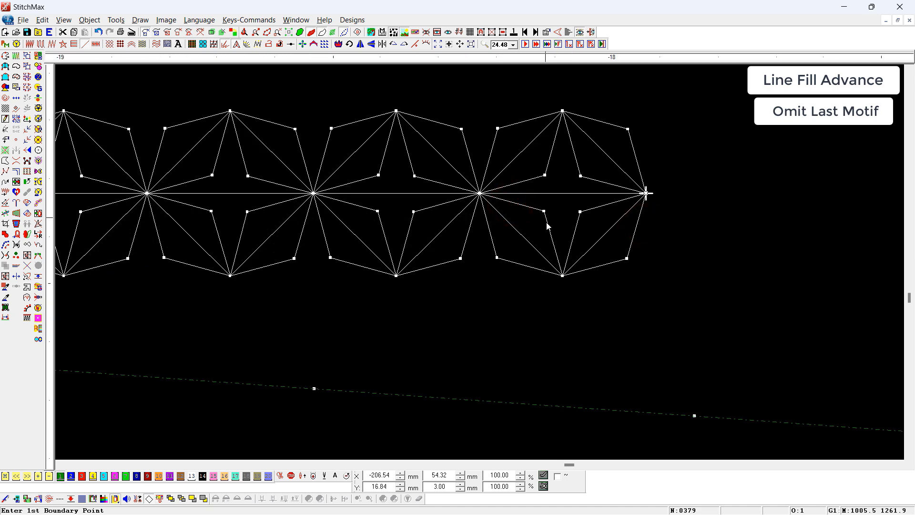
{"action": "key", "text": "ctrl+Tab"}
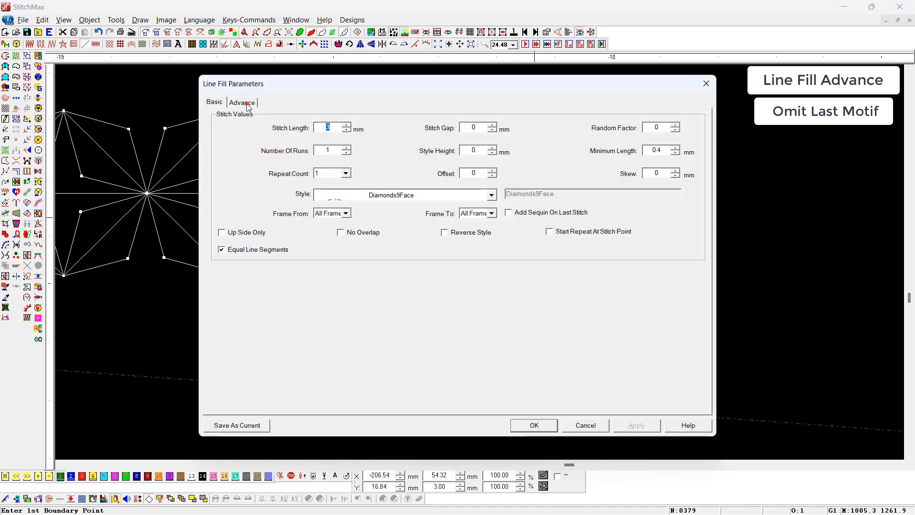
{"action": "left_click", "coordinate": [246, 104]}
{"action": "left_click", "coordinate": [413, 208]}
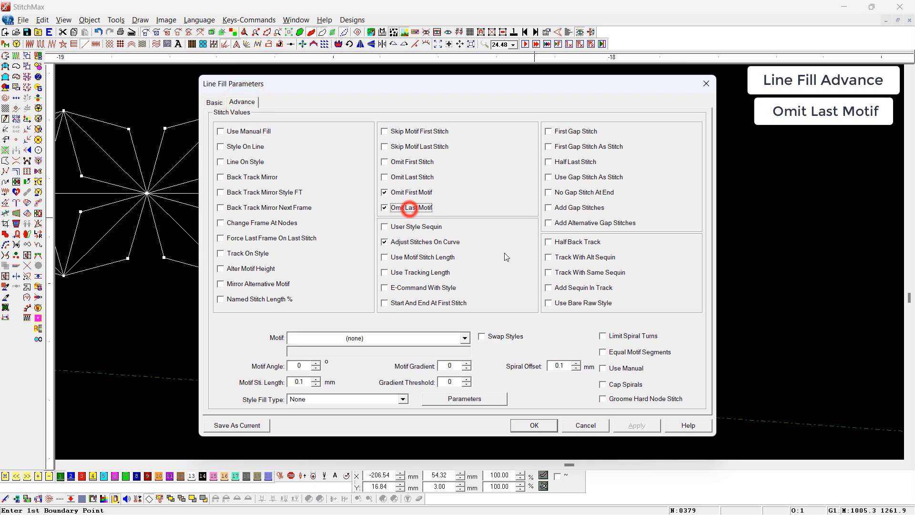
{"action": "key", "text": "Return"}
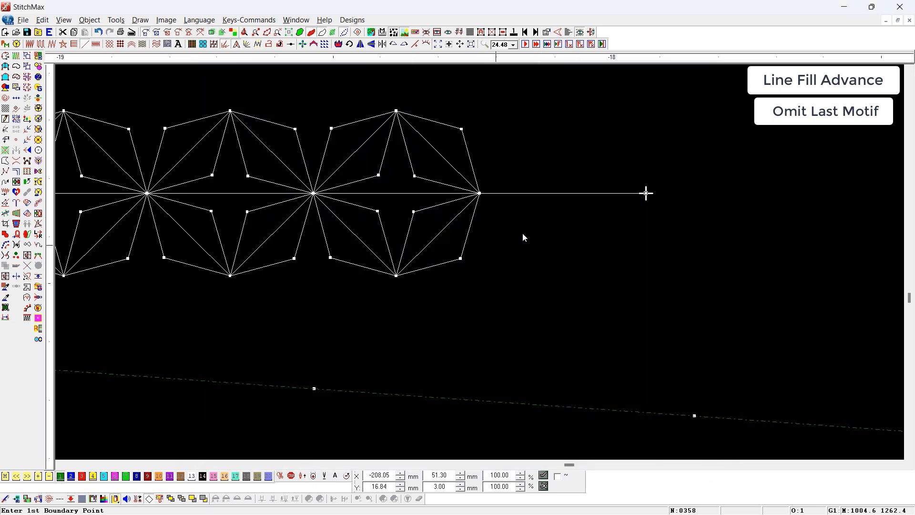
Check the omitted last motif with the line fill deselected, and delete the whole line fill
{"action": "scroll", "coordinate": [617, 245], "scroll_direction": "down", "scroll_amount": 1}
{"action": "left_click_drag", "start_coordinate": [607, 250], "coordinate": [670, 224]}
{"action": "left_click", "coordinate": [691, 227]}
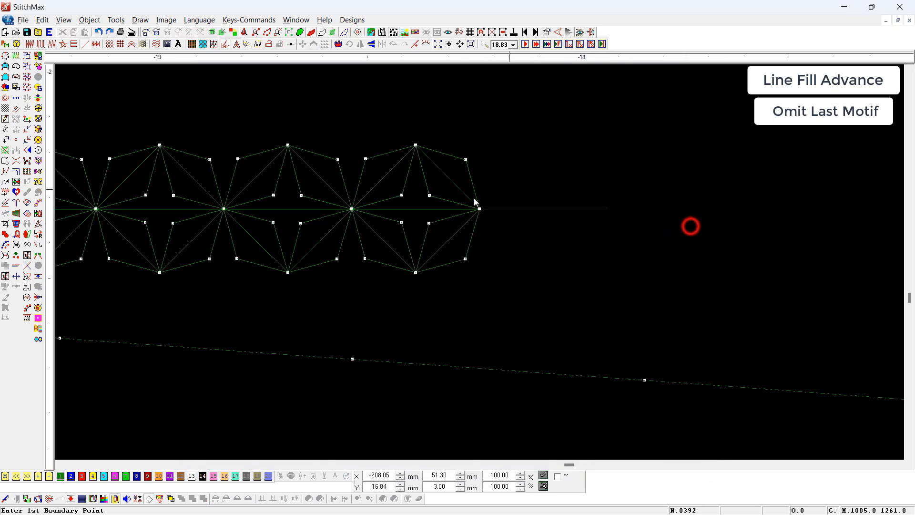
{"action": "scroll", "coordinate": [548, 231], "scroll_direction": "down", "scroll_amount": 2}
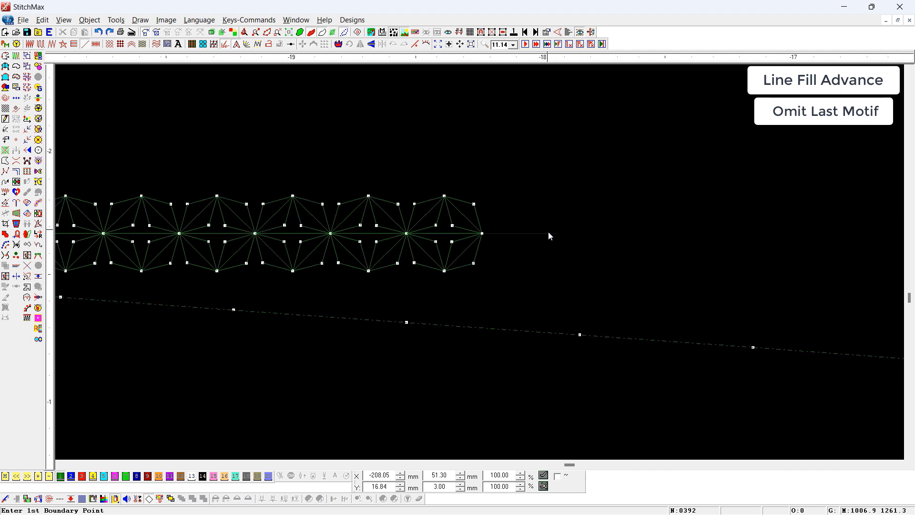
{"action": "left_click", "coordinate": [710, 237]}
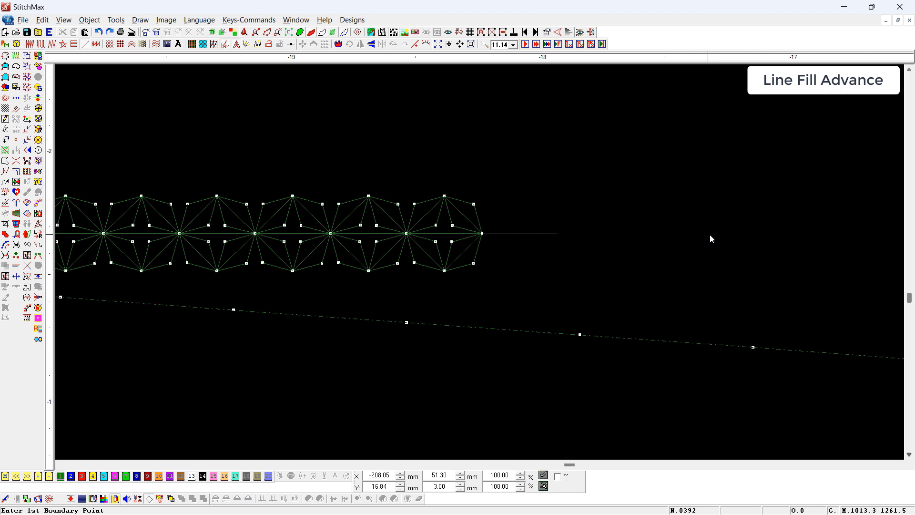
{"action": "key", "text": "ctrl+a"}
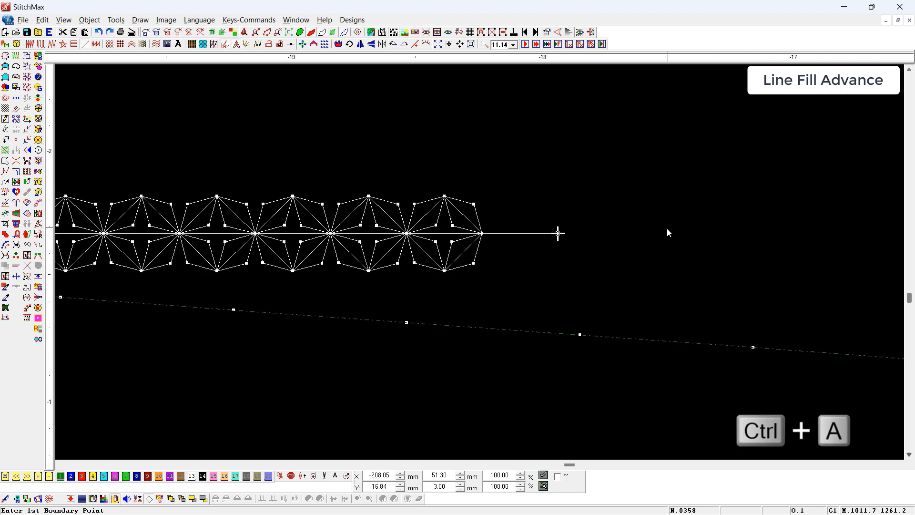
{"action": "key", "text": "Delete"}
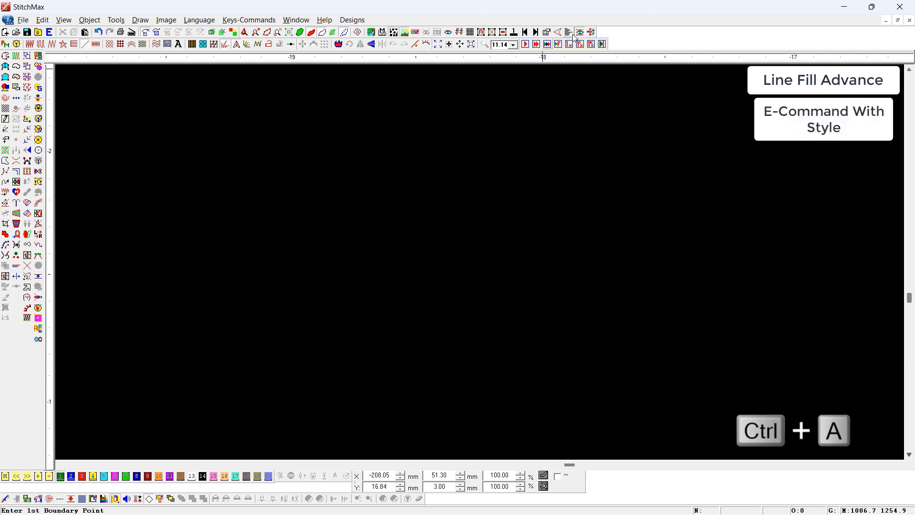
Enable While Punching E Command Skip Next Node in the application properties
{"action": "left_click", "coordinate": [569, 32]}
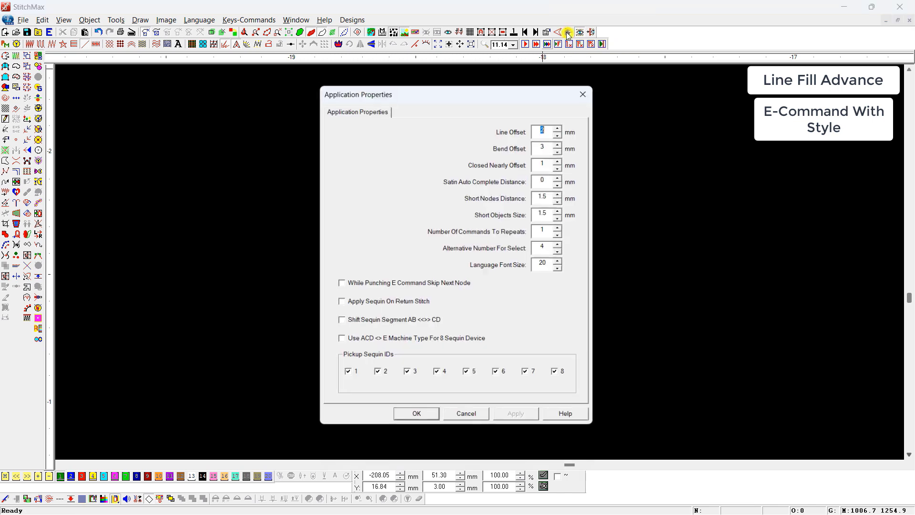
{"action": "left_click", "coordinate": [404, 289]}
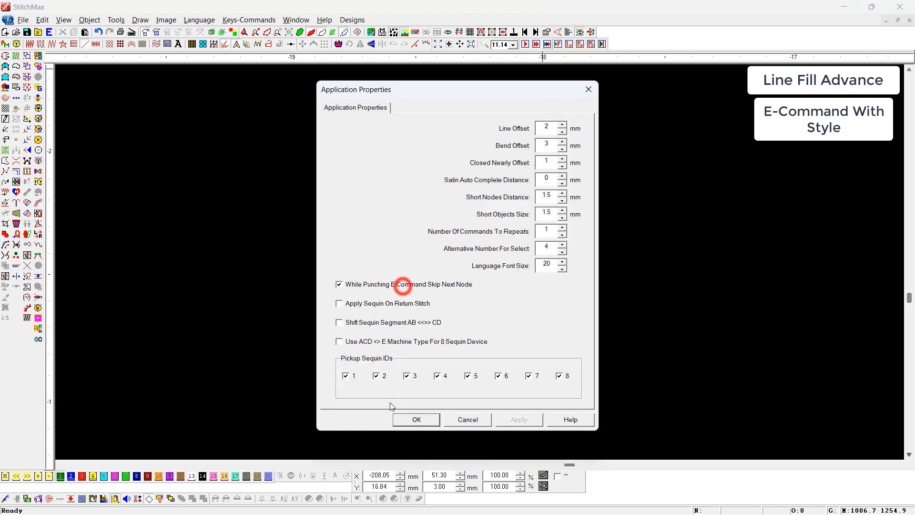
{"action": "left_click", "coordinate": [402, 419]}
Start a new line with the E command active and place the first sequin directly above its starting point
{"action": "key", "text": "F6"}
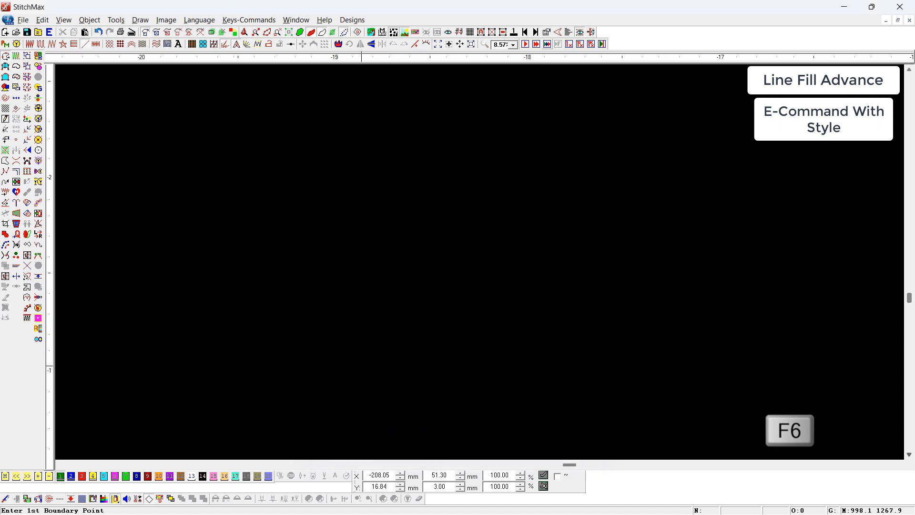
{"action": "left_click", "coordinate": [355, 361]}
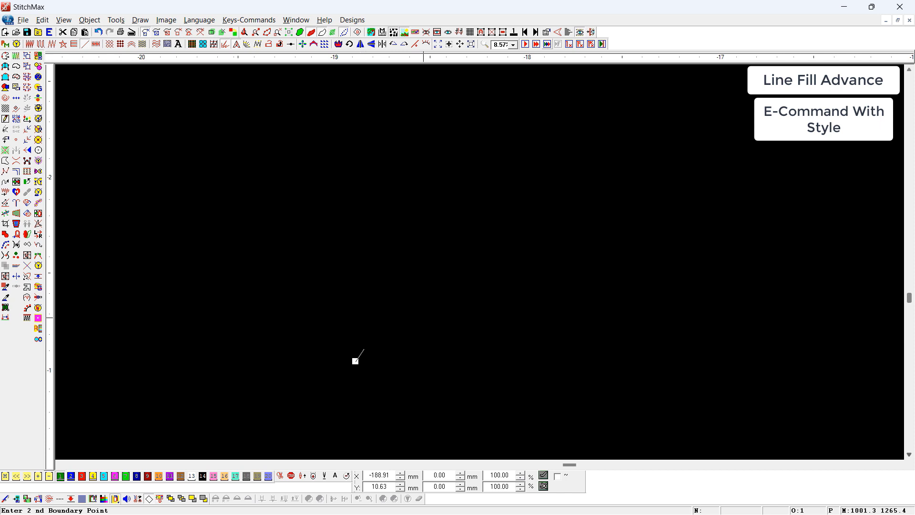
{"action": "left_click_drag", "start_coordinate": [273, 419], "coordinate": [437, 286]}
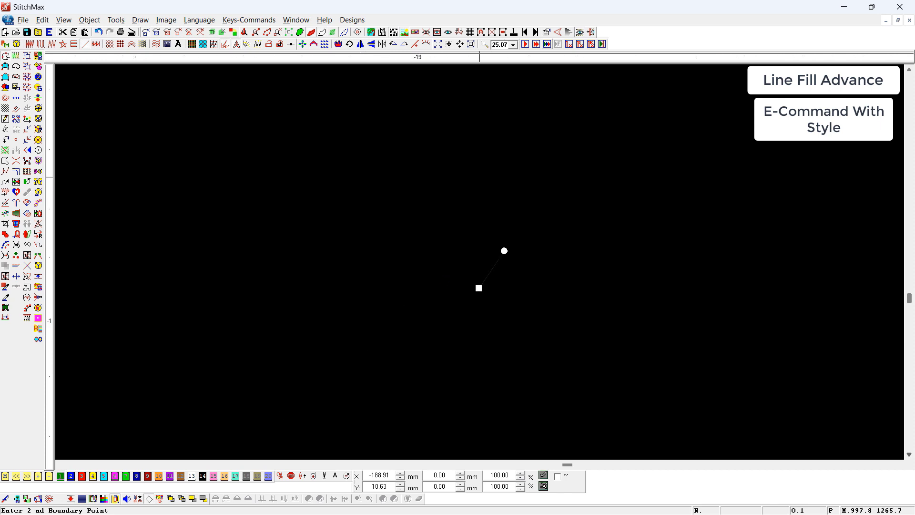
{"action": "key", "text": "e"}
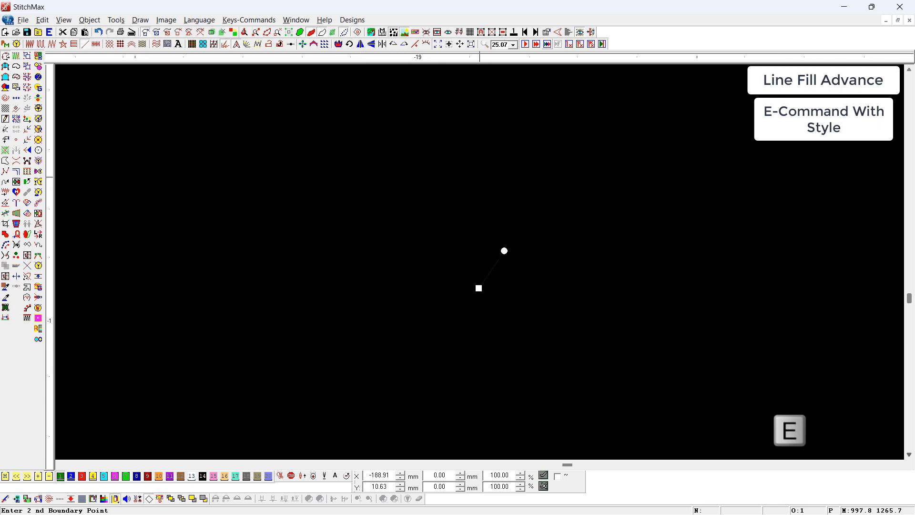
{"action": "left_click", "coordinate": [504, 251]}
{"action": "key", "text": "BackSpace"}
{"action": "left_click", "coordinate": [605, 226]}
{"action": "scroll", "coordinate": [573, 239], "scroll_direction": "up", "scroll_amount": 1}
{"action": "key", "text": "minus"}
{"action": "key", "text": "BackSpace"}
{"action": "left_click", "coordinate": [487, 252]}
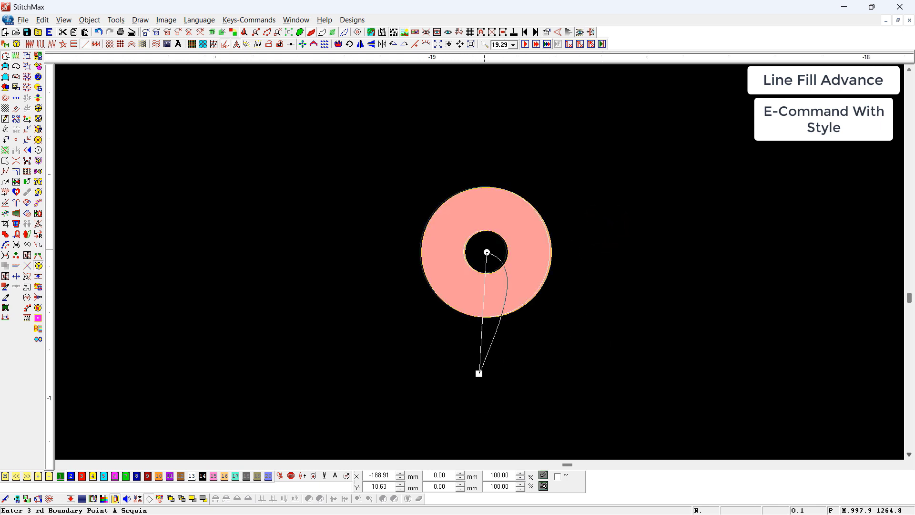
{"action": "left_click", "coordinate": [475, 210]}
Continue the line with a second base point, a higher sequin above it, and a third base point level with the others
{"action": "left_click", "coordinate": [687, 372]}
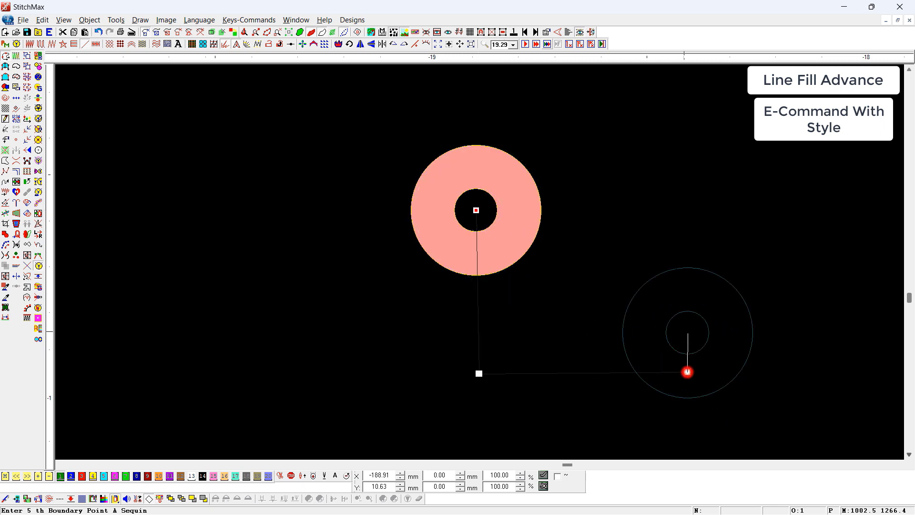
{"action": "left_click", "coordinate": [683, 93]}
{"action": "scroll", "coordinate": [713, 200], "scroll_direction": "down", "scroll_amount": 3}
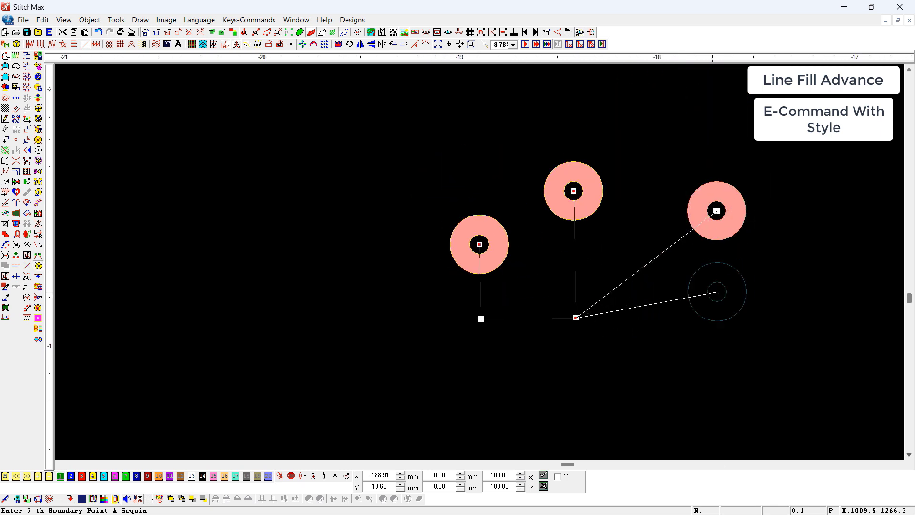
{"action": "left_click", "coordinate": [674, 316]}
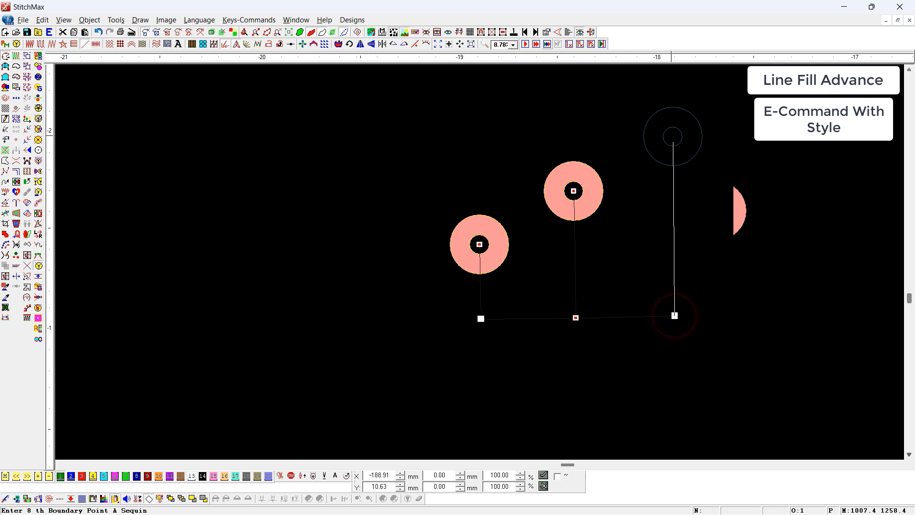
Extend the line boundary with the third and fourth upright branches, adding a sequin at the upper end of each
{"action": "left_click", "coordinate": [672, 137]}
{"action": "left_click", "coordinate": [675, 316]}
{"action": "left_click", "coordinate": [813, 308]}
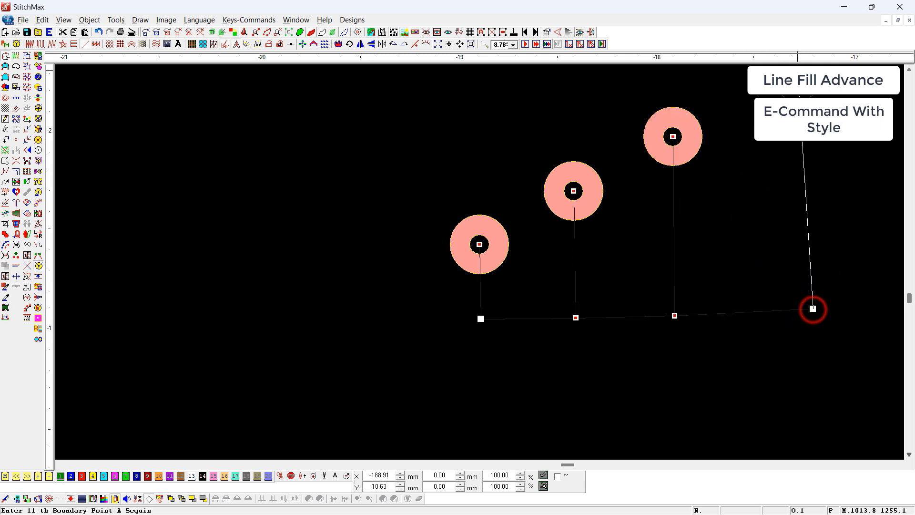
{"action": "left_click", "coordinate": [804, 76]}
{"action": "key", "text": "e"}
Add a fifth upright branch ending in a sequin and finish the line object
{"action": "scroll", "coordinate": [823, 118], "scroll_direction": "down", "scroll_amount": 1}
{"action": "scroll", "coordinate": [764, 231], "scroll_direction": "down", "scroll_amount": 1}
{"action": "left_click", "coordinate": [742, 284]}
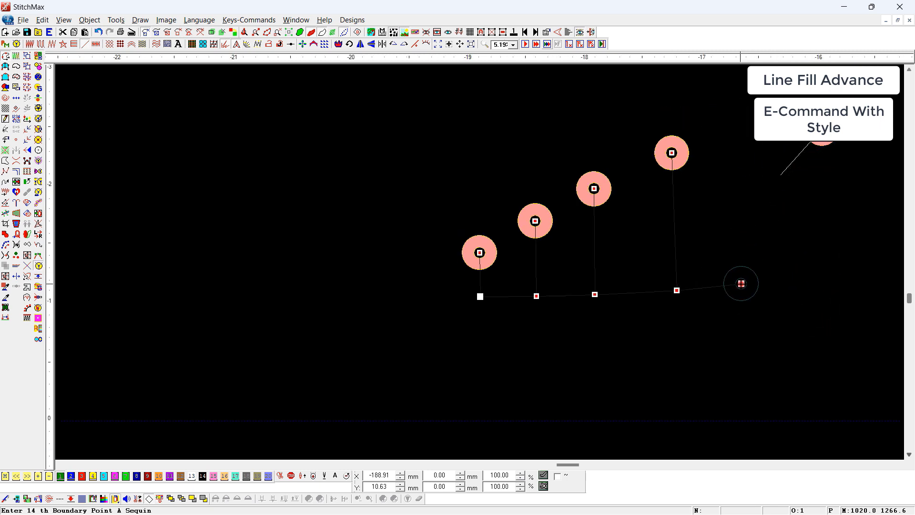
{"action": "key", "text": "e"}
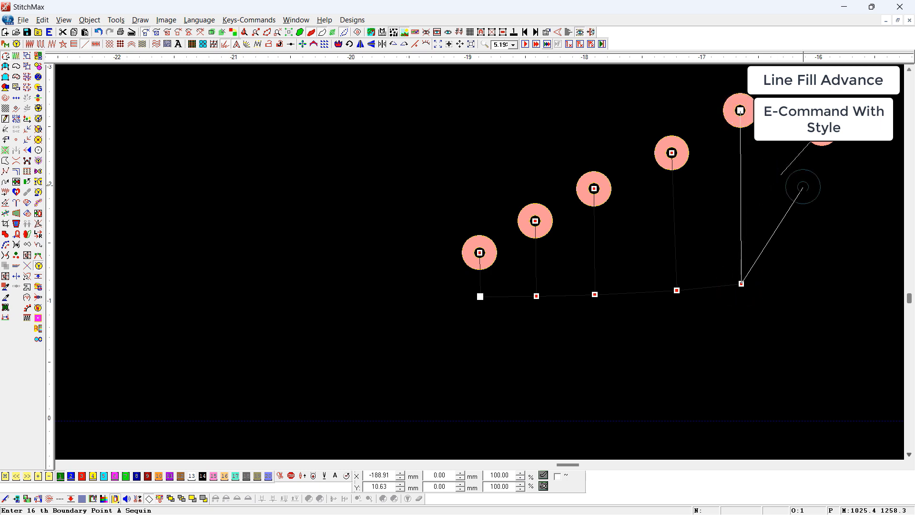
{"action": "key", "text": "Return"}
{"action": "key", "text": "Escape"}
{"action": "left_click_drag", "start_coordinate": [753, 145], "coordinate": [429, 324]}
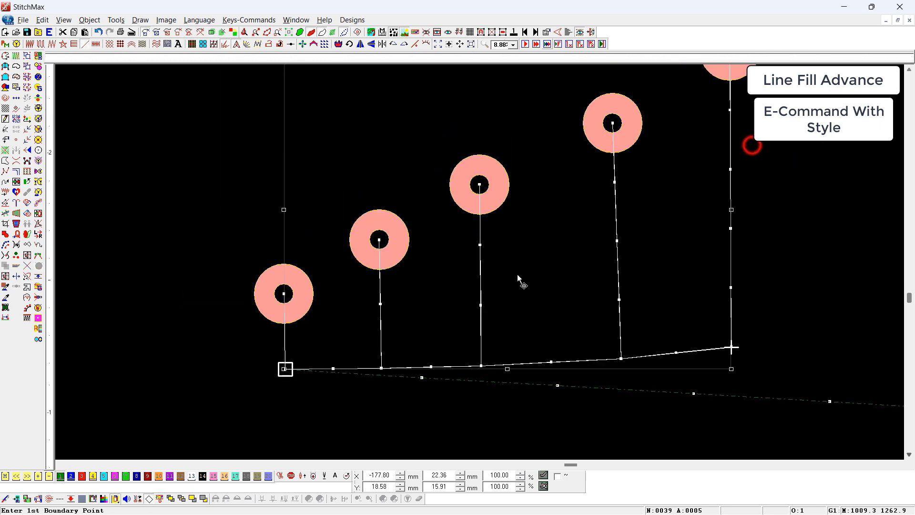
{"action": "scroll", "coordinate": [524, 265], "scroll_direction": "down", "scroll_amount": 1}
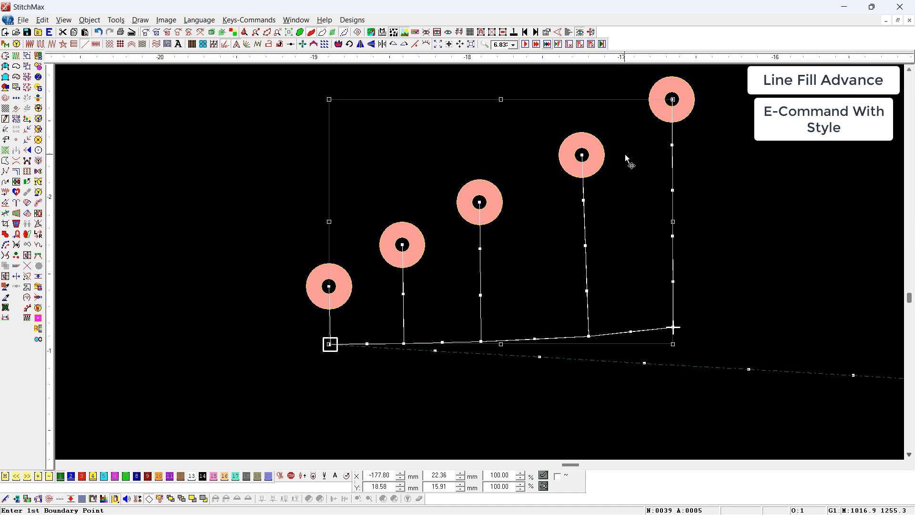
Apply a sequin style to the branched line in its Line Fill parameters
{"action": "double_click", "coordinate": [659, 130]}
{"action": "left_click", "coordinate": [433, 198]}
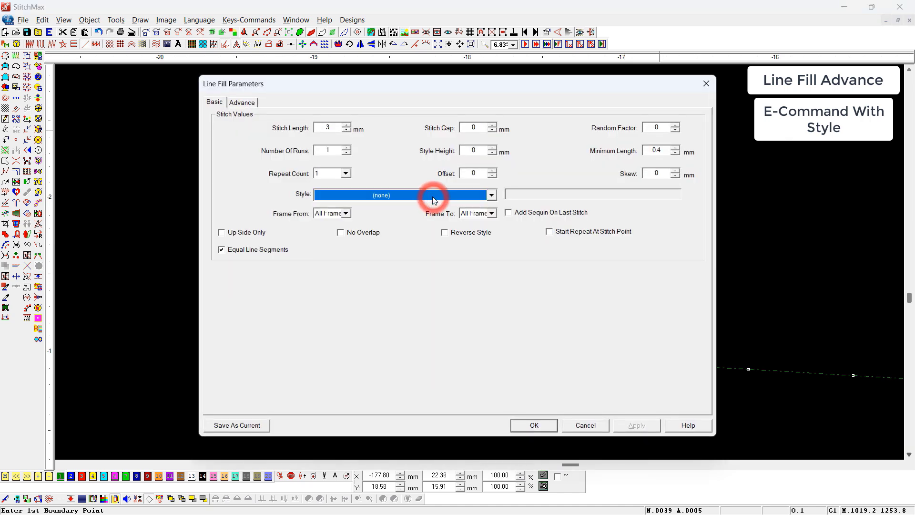
{"action": "key", "text": "Down"}
{"action": "key", "text": "Return"}
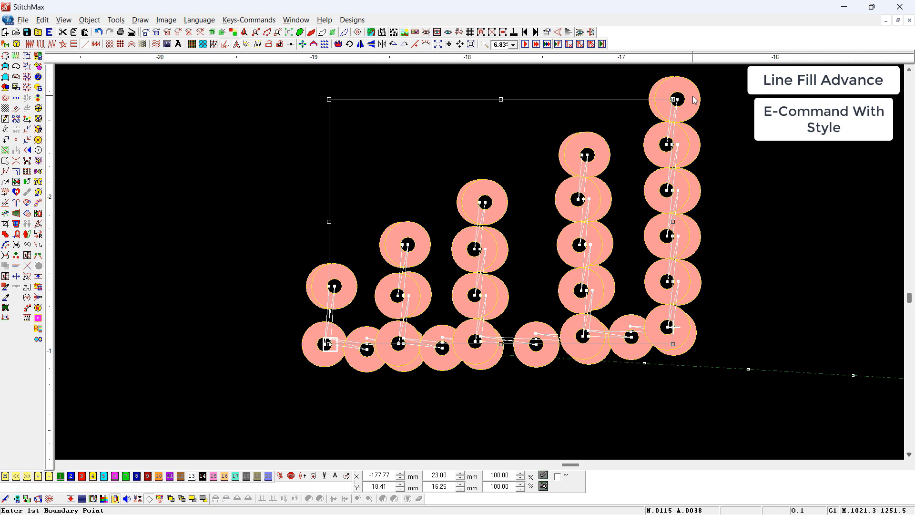
Enable E-Command With Style in the branched line's advanced Line Fill parameters
{"action": "key", "text": "ctrl+Tab"}
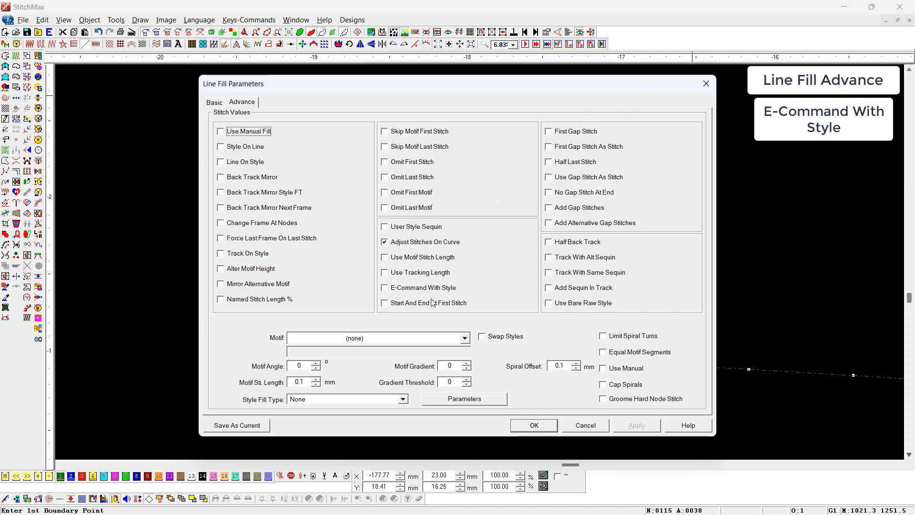
{"action": "left_click", "coordinate": [388, 289]}
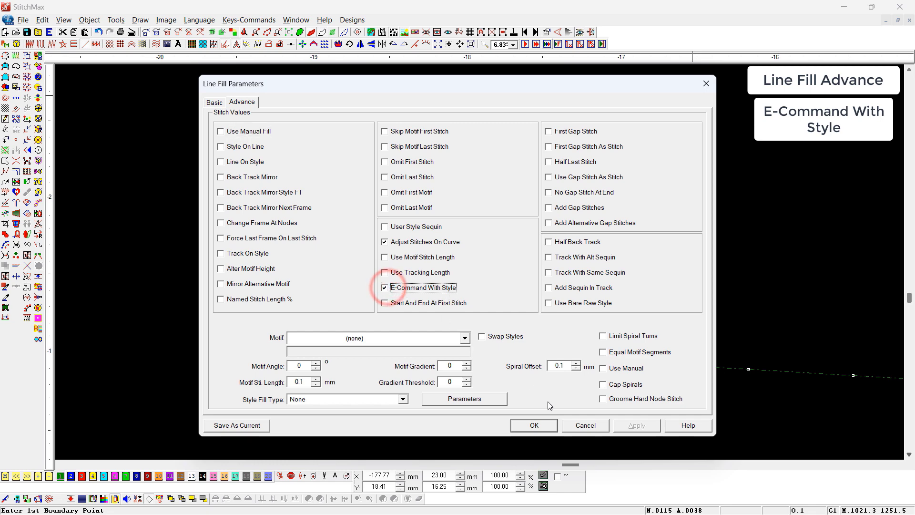
{"action": "left_click", "coordinate": [551, 428]}
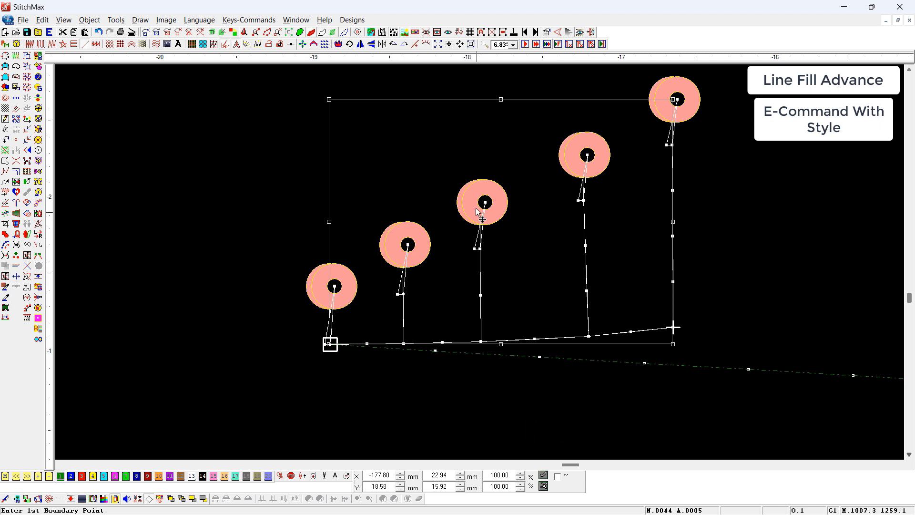
{"action": "scroll", "coordinate": [530, 234], "scroll_direction": "down", "scroll_amount": 1}
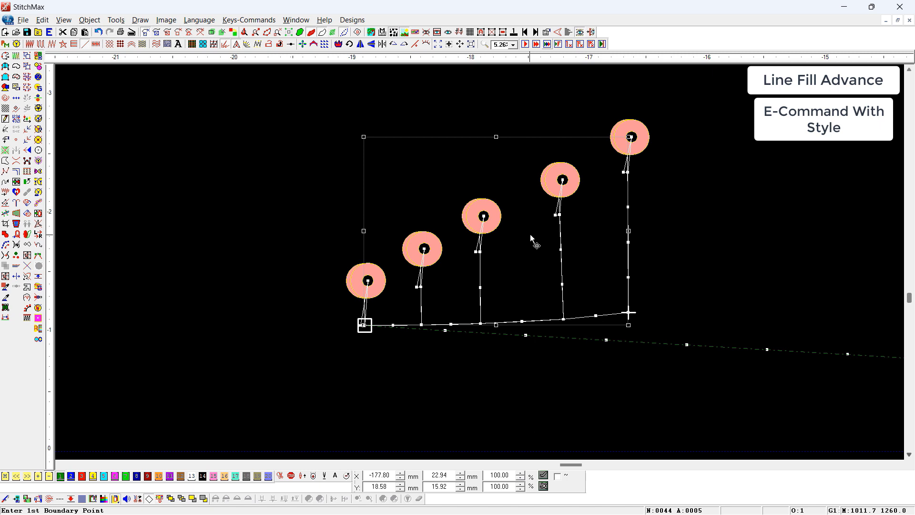
Select all objects in the design and delete them
{"action": "key", "text": "ctrl+a"}
{"action": "scroll", "coordinate": [530, 234], "scroll_direction": "down", "scroll_amount": 1}
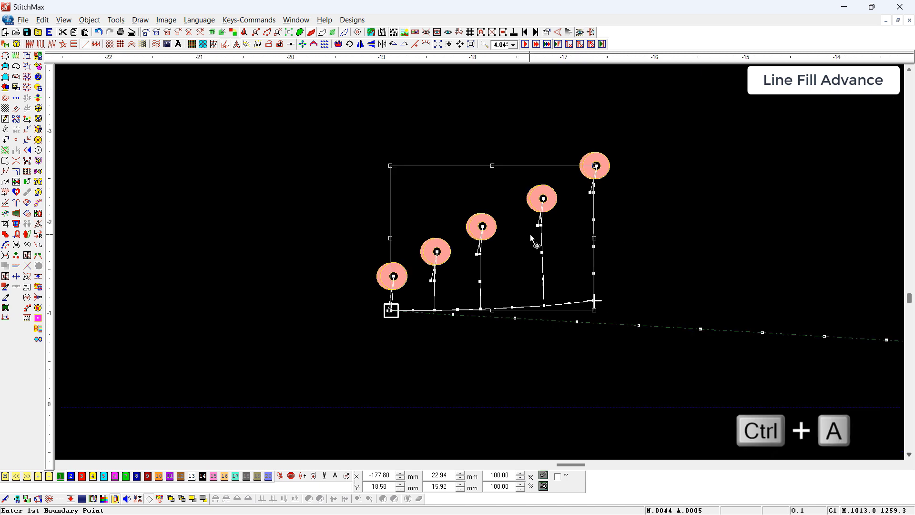
{"action": "key", "text": "F6"}
Draw a straight horizontal line about 46 mm long and finish it as a line object
{"action": "left_click", "coordinate": [354, 289]}
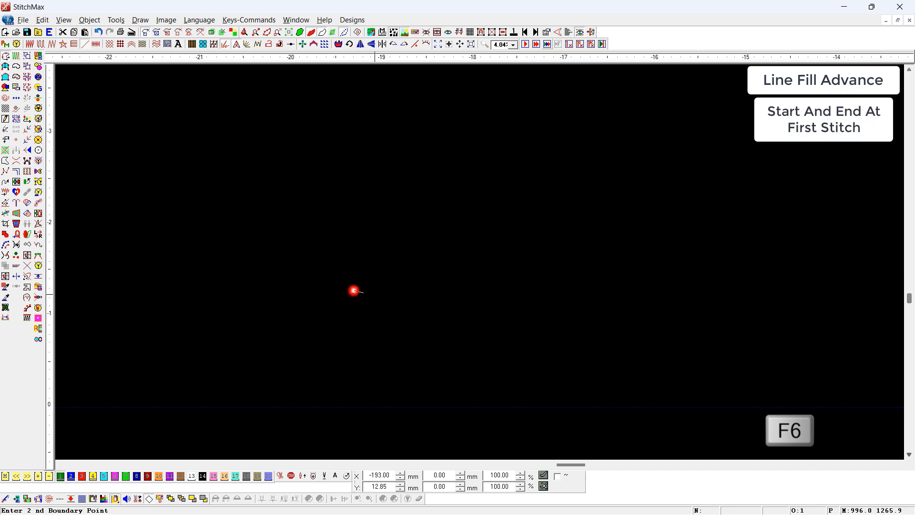
{"action": "key", "text": "ctrl+alt+e"}
{"action": "right_click", "coordinate": [777, 289]}
{"action": "key", "text": "ctrl+alt+e"}
{"action": "scroll", "coordinate": [768, 299], "scroll_direction": "down", "scroll_amount": 1}
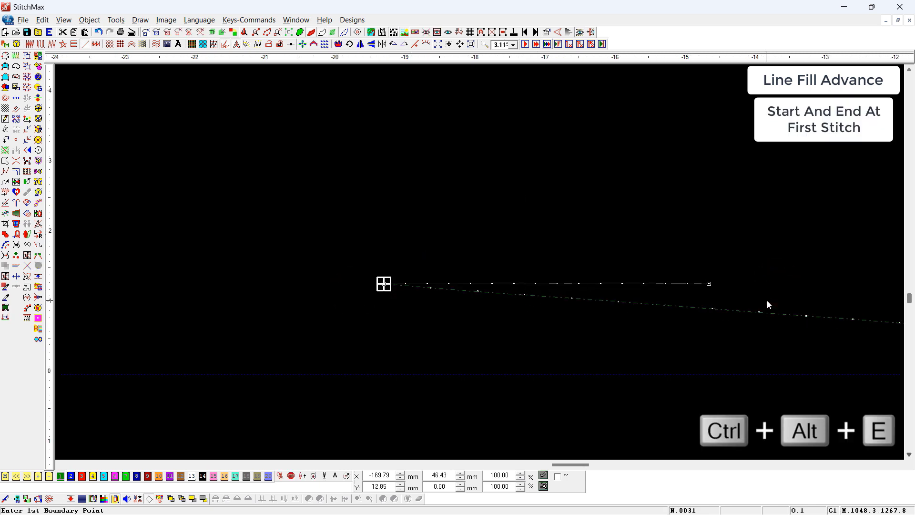
Set the horizontal line's Line Fill style to single
{"action": "key", "text": "Return"}
{"action": "left_click", "coordinate": [391, 200]}
{"action": "left_click", "coordinate": [424, 199]}
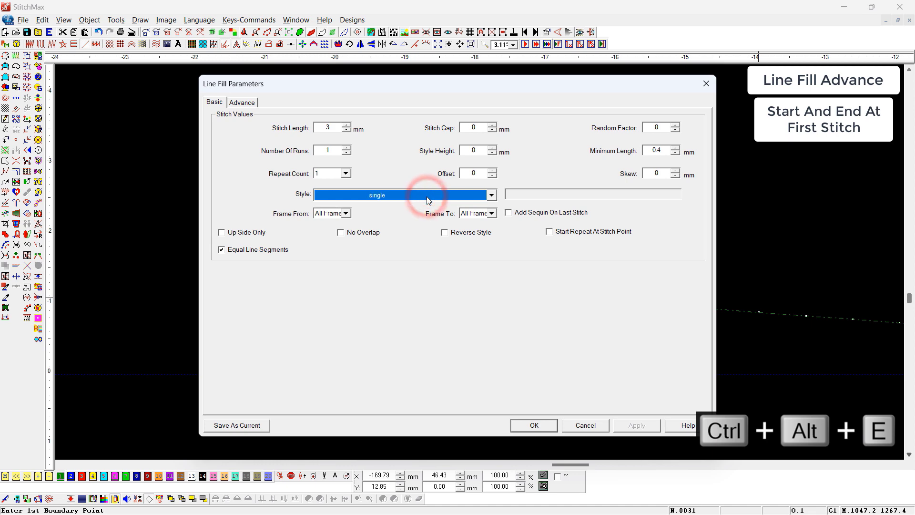
{"action": "key", "text": "Return"}
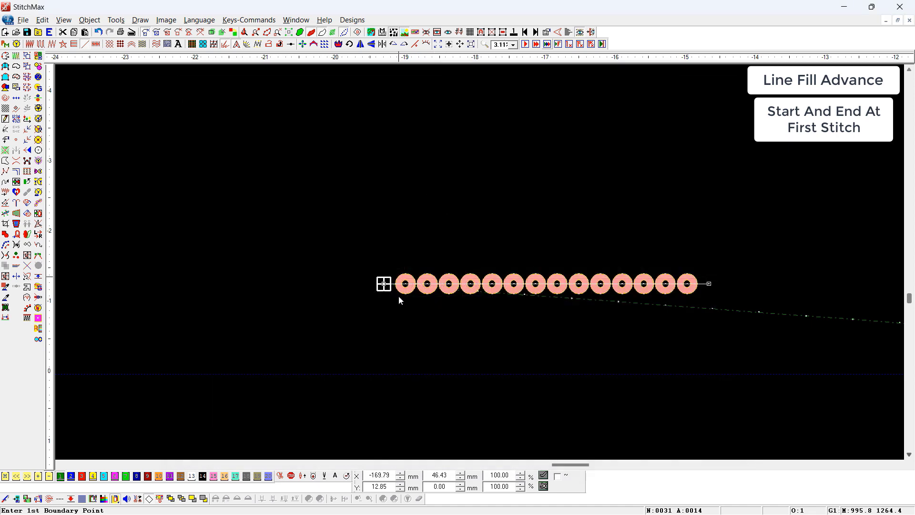
Duplicate the sequin row upward at even spacing of about 2.8 mm to build a block of ten touching rows
{"action": "left_click", "coordinate": [444, 340]}
{"action": "left_click_drag", "start_coordinate": [475, 220], "coordinate": [392, 314]}
{"action": "left_click_drag", "start_coordinate": [484, 333], "coordinate": [505, 252]}
{"action": "key", "text": "minus"}
{"action": "key", "text": "ctrl+d"}
{"action": "key", "text": "ctrl+d"}
{"action": "key", "text": "ctrl+d"}
{"action": "key", "text": "ctrl+d"}
{"action": "key", "text": "ctrl+d"}
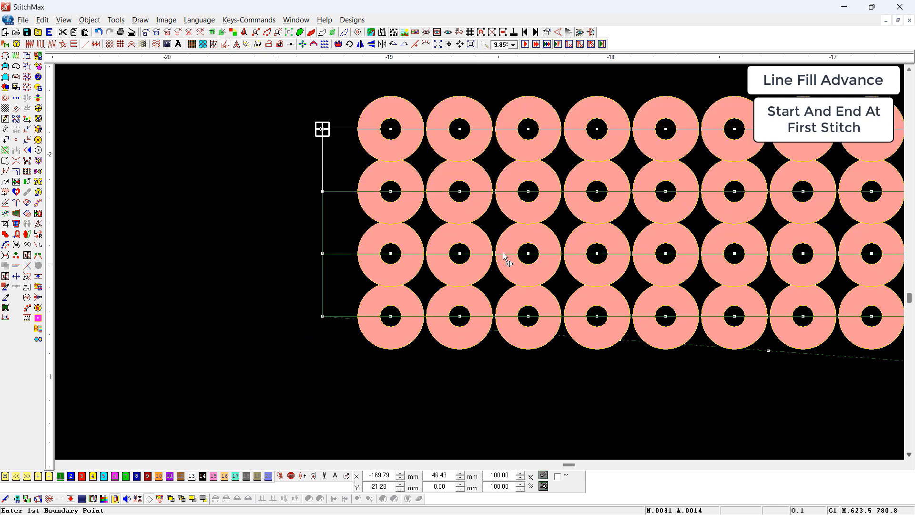
{"action": "scroll", "coordinate": [505, 252], "scroll_direction": "up", "scroll_amount": 3}
{"action": "key", "text": "minus"}
{"action": "key", "text": "minus"}
{"action": "key", "text": "minus"}
{"action": "key", "text": "minus"}
{"action": "key", "text": "minus"}
{"action": "key", "text": "ctrl+d"}
{"action": "key", "text": "ctrl+d"}
{"action": "key", "text": "ctrl+d"}
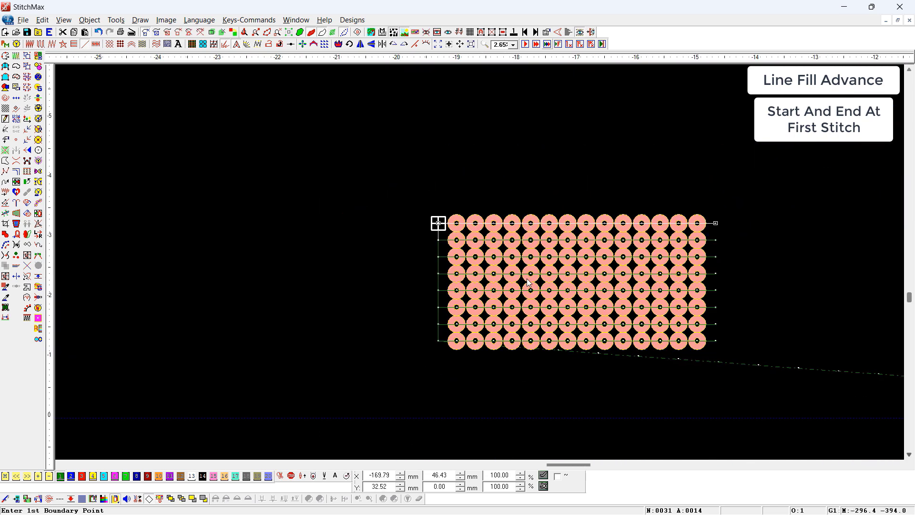
Select all ten sequin rows and enable Start And End At First Stitch in their advanced Line Fill parameters
{"action": "left_click", "coordinate": [344, 312]}
{"action": "left_click", "coordinate": [459, 346]}
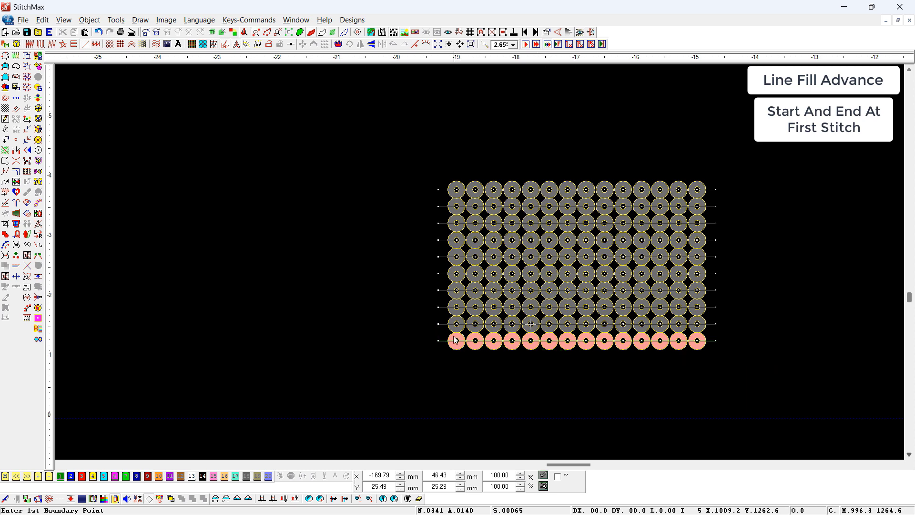
{"action": "left_click", "coordinate": [408, 260]}
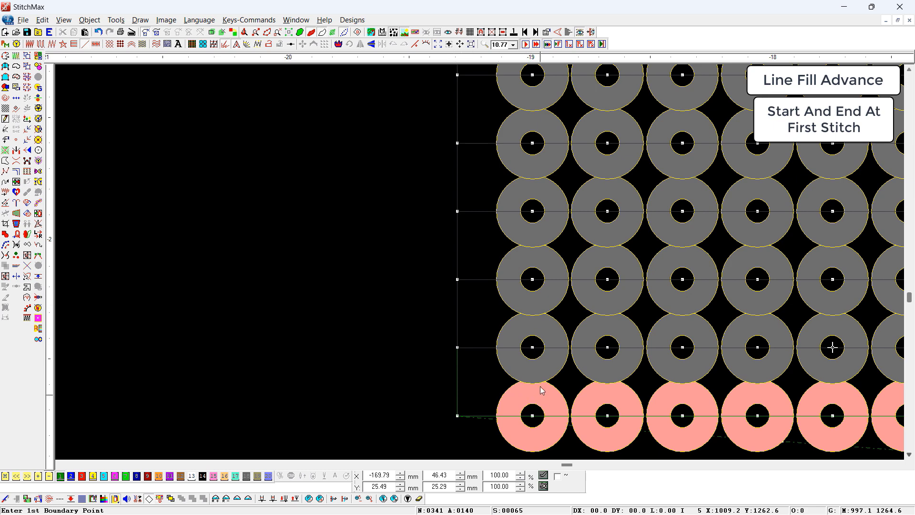
{"action": "scroll", "coordinate": [496, 379], "scroll_direction": "down", "scroll_amount": 2}
{"action": "scroll", "coordinate": [496, 381], "scroll_direction": "down", "scroll_amount": 3}
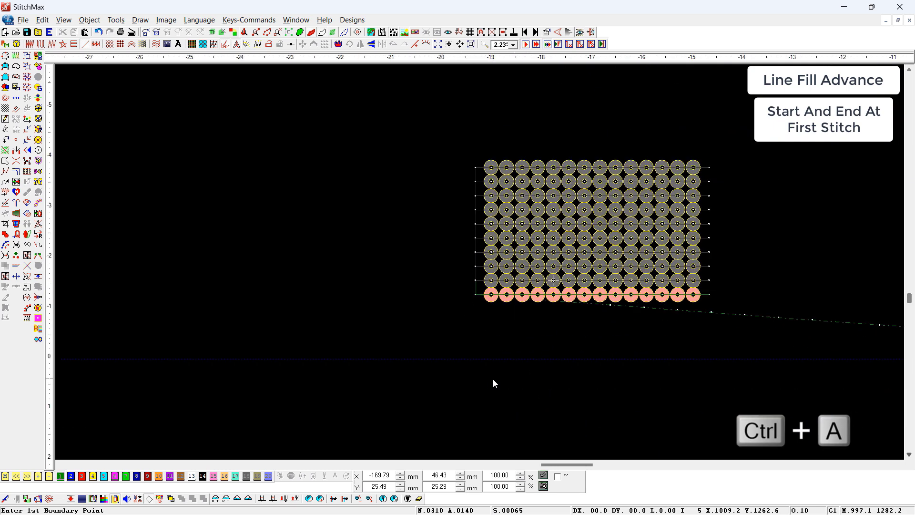
{"action": "key", "text": "ctrl+a"}
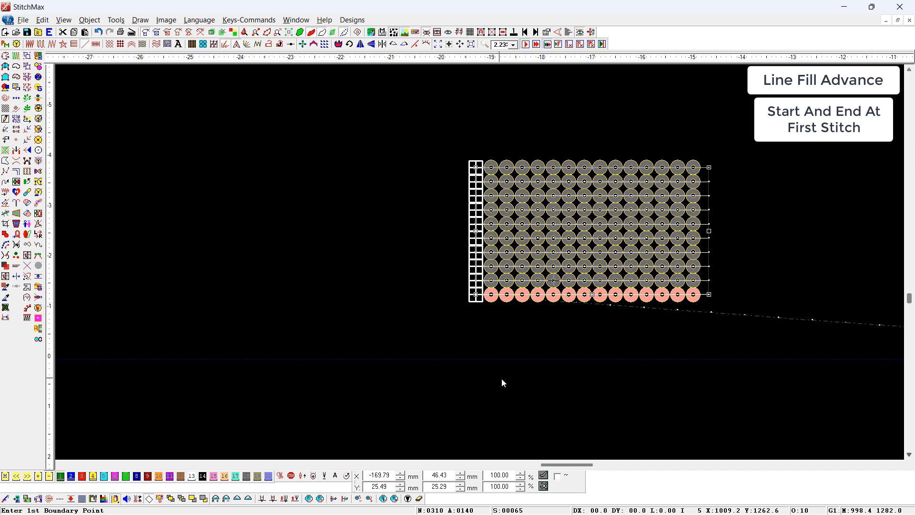
{"action": "right_click", "coordinate": [518, 378]}
{"action": "left_click", "coordinate": [242, 104]}
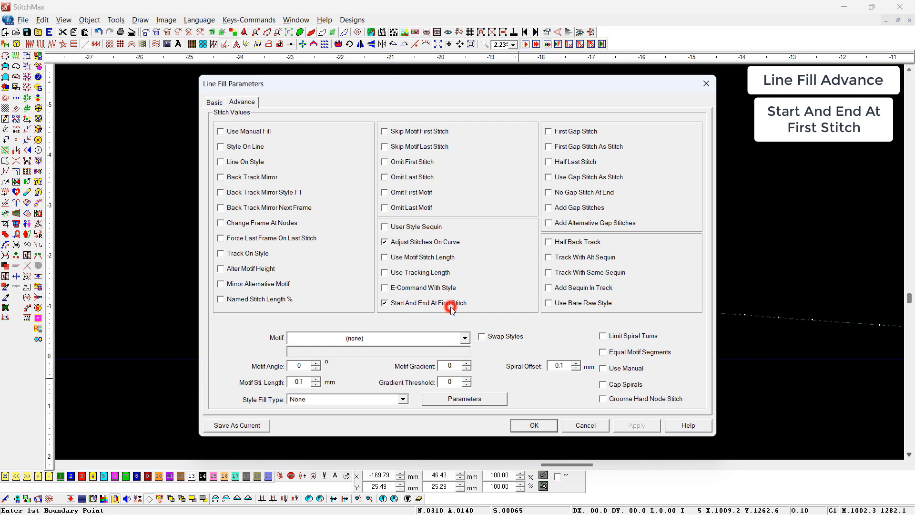
{"action": "mouse_move", "coordinate": [494, 85]}
{"action": "left_mouse_down"}
{"action": "mouse_move", "coordinate": [804, 71]}
{"action": "mouse_move", "coordinate": [509, 78]}
{"action": "left_mouse_up"}
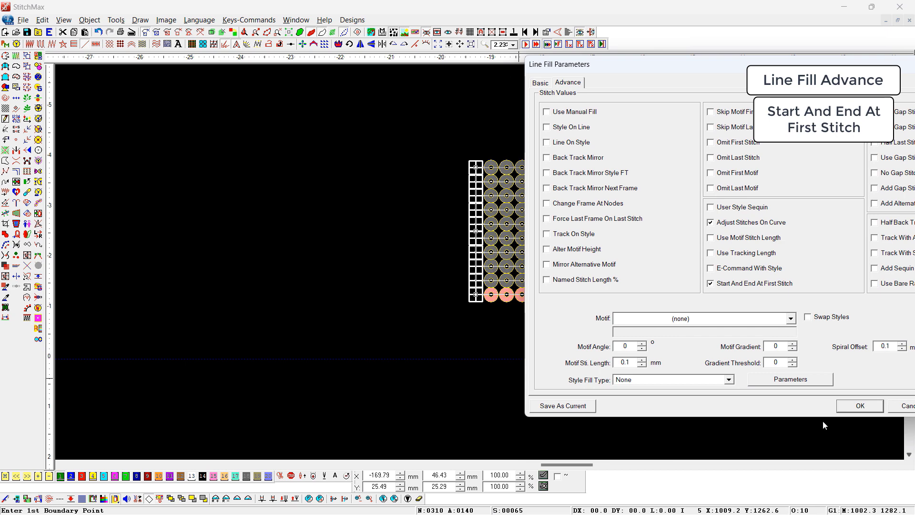
{"action": "left_click", "coordinate": [857, 406]}
{"action": "left_click", "coordinate": [571, 402]}
Step through the stitches of the lowest sequin rows to examine where each row starts, ends and connects to the one above
{"action": "left_click_drag", "start_coordinate": [455, 219], "coordinate": [540, 318]}
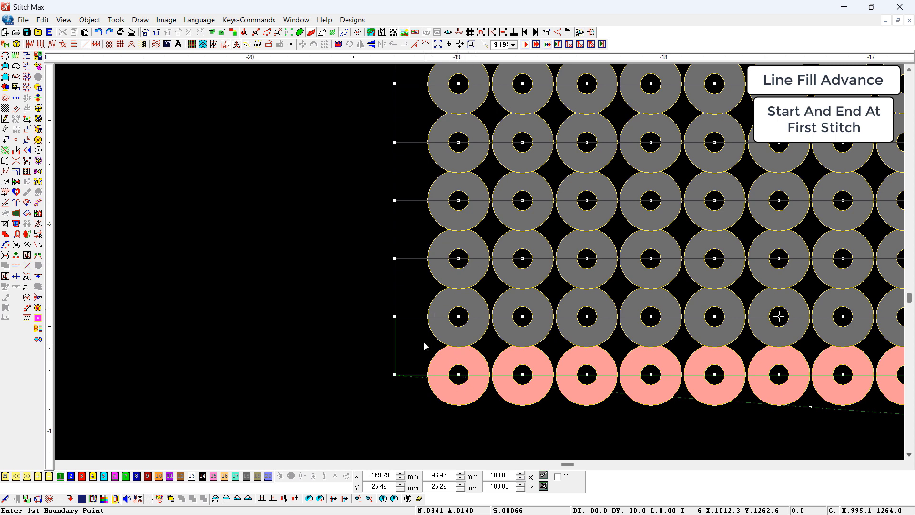
{"action": "key", "text": "ctrl+y"}
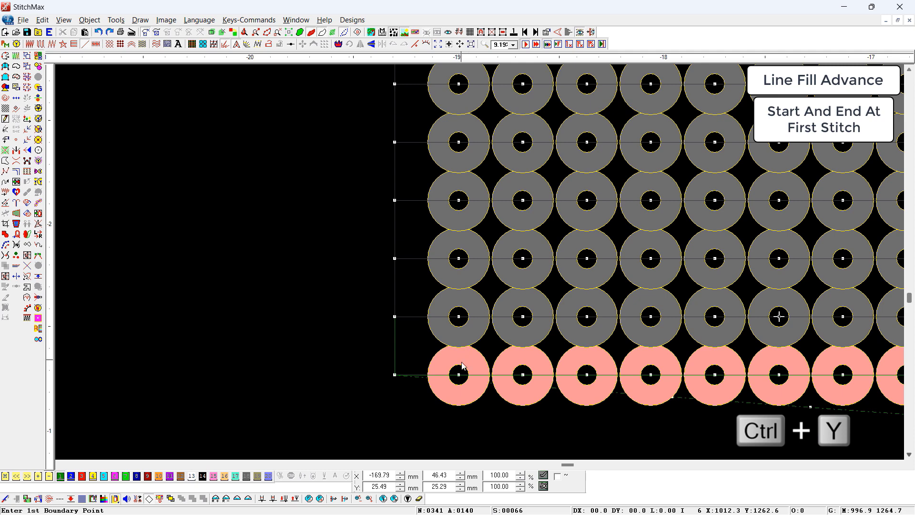
{"action": "left_click", "coordinate": [521, 384]}
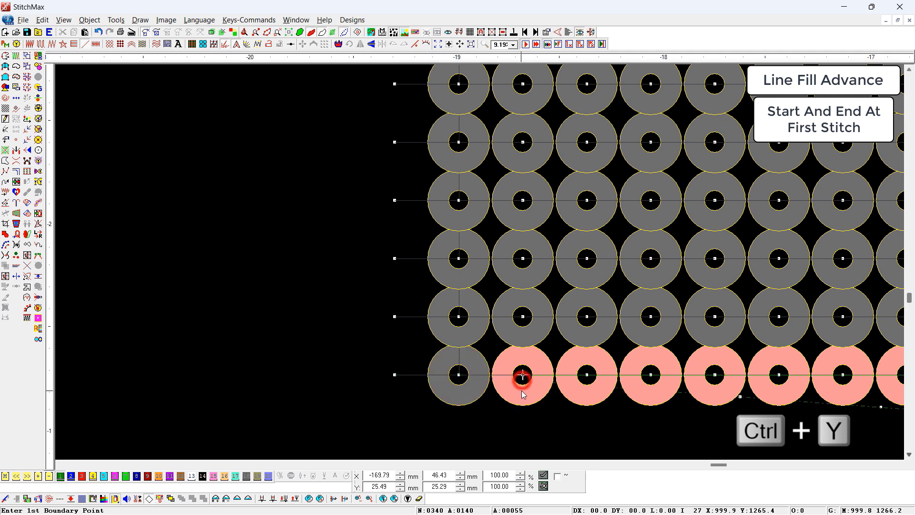
{"action": "key", "text": "Right"}
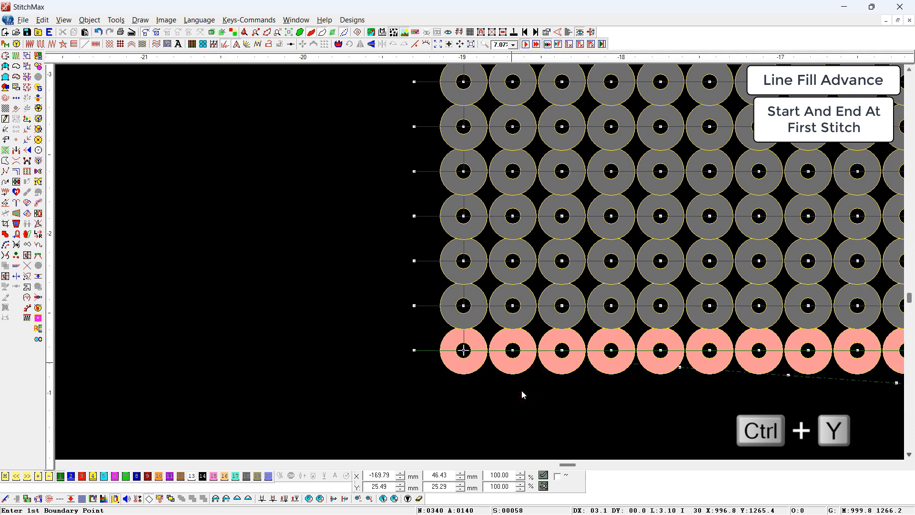
{"action": "key", "text": "Left"}
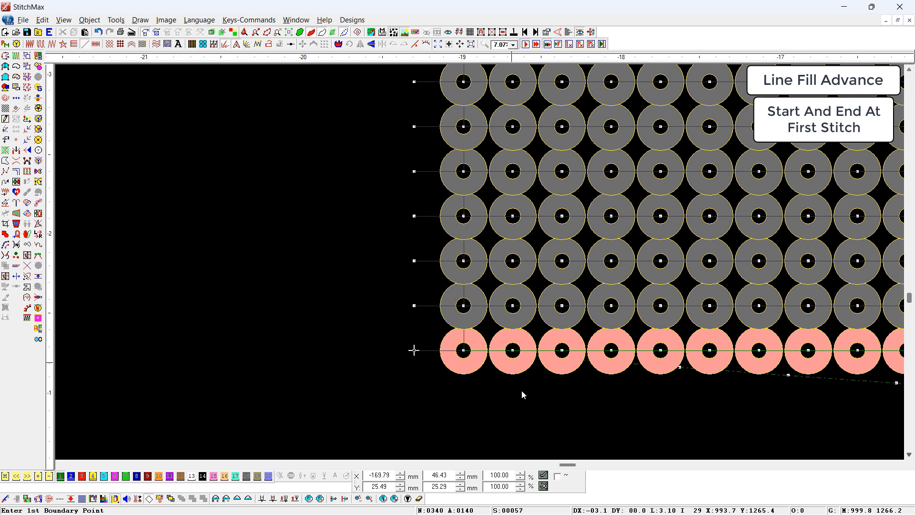
{"action": "key", "text": "Right"}
{"action": "key", "text": "Right"}
{"action": "key", "text": "Right"}
{"action": "key", "text": "Right"}
{"action": "key", "text": "Right"}
{"action": "key", "text": "Right"}
{"action": "key", "text": "Right"}
{"action": "scroll", "coordinate": [522, 391], "scroll_direction": "down", "scroll_amount": 3}
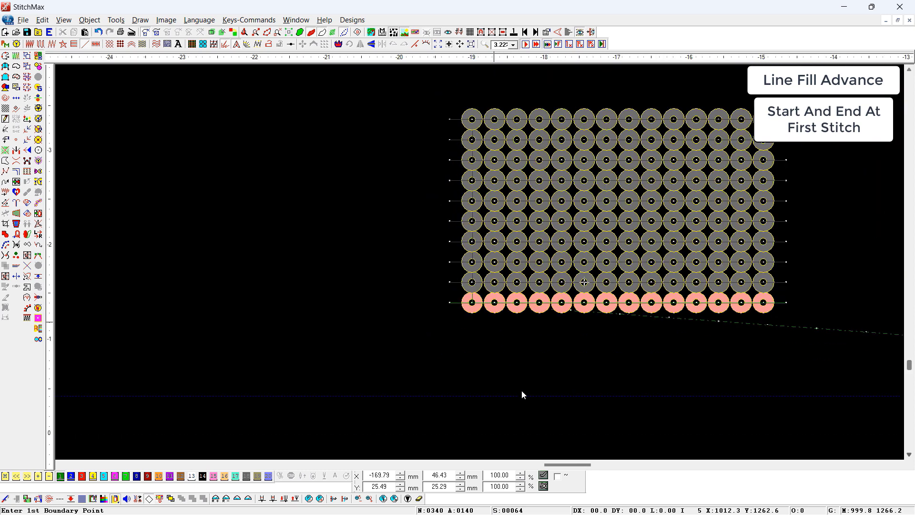
{"action": "scroll", "coordinate": [521, 390], "scroll_direction": "down", "scroll_amount": 2}
{"action": "key", "text": "Right"}
{"action": "key", "text": "Right"}
{"action": "key", "text": "Right"}
{"action": "key", "text": "Right"}
{"action": "key", "text": "Right"}
{"action": "key", "text": "Right"}
{"action": "key", "text": "Right"}
{"action": "key", "text": "Right"}
{"action": "key", "text": "Right"}
{"action": "key", "text": "Right"}
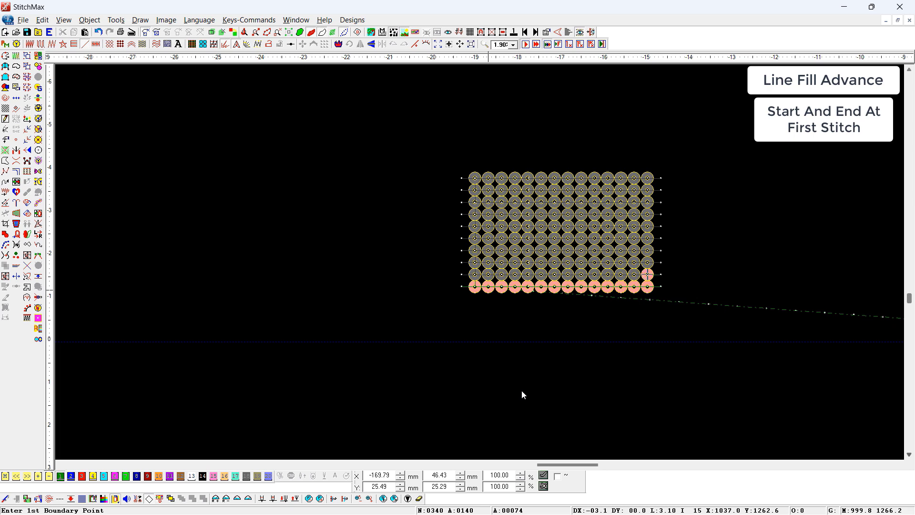
{"action": "key", "text": "Right"}
{"action": "key", "text": "Right"}
{"action": "key", "text": "Right"}
{"action": "key", "text": "Right"}
{"action": "key", "text": "Right"}
{"action": "key", "text": "Right"}
{"action": "key", "text": "Right"}
{"action": "key", "text": "Right"}
{"action": "key", "text": "Right"}
{"action": "key", "text": "Right"}
{"action": "key", "text": "Right"}
{"action": "key", "text": "Right"}
{"action": "key", "text": "Right"}
{"action": "key", "text": "Right"}
{"action": "key", "text": "Right"}
{"action": "key", "text": "Right"}
{"action": "key", "text": "Right"}
{"action": "key", "text": "Right"}
{"action": "key", "text": "Right"}
{"action": "key", "text": "Right"}
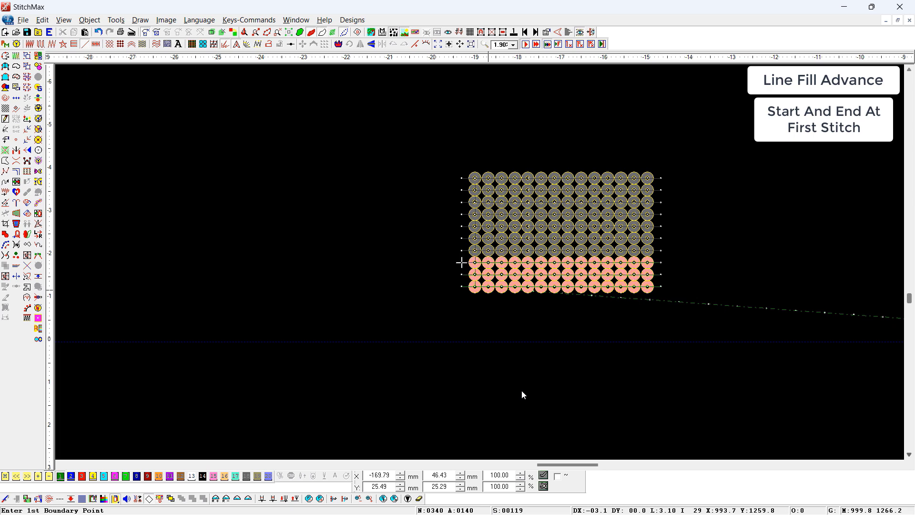
{"action": "key", "text": "Escape"}
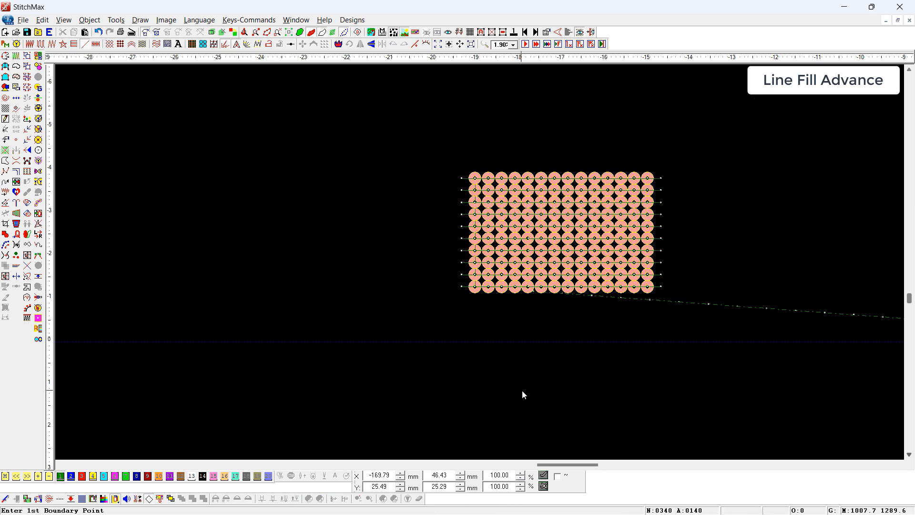
Select all the sequin rows and delete them
{"action": "scroll", "coordinate": [521, 390], "scroll_direction": "down", "scroll_amount": 2}
{"action": "key", "text": "ctrl+a"}
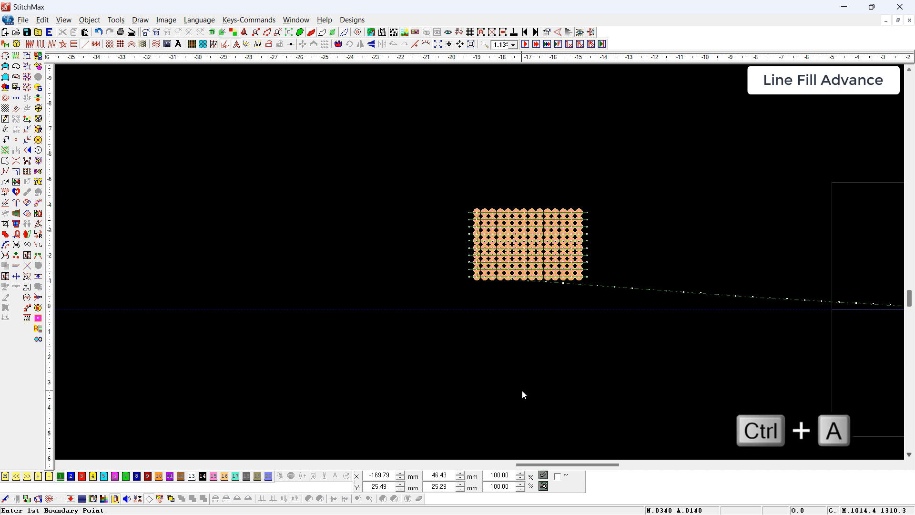
{"action": "key", "text": "F6"}
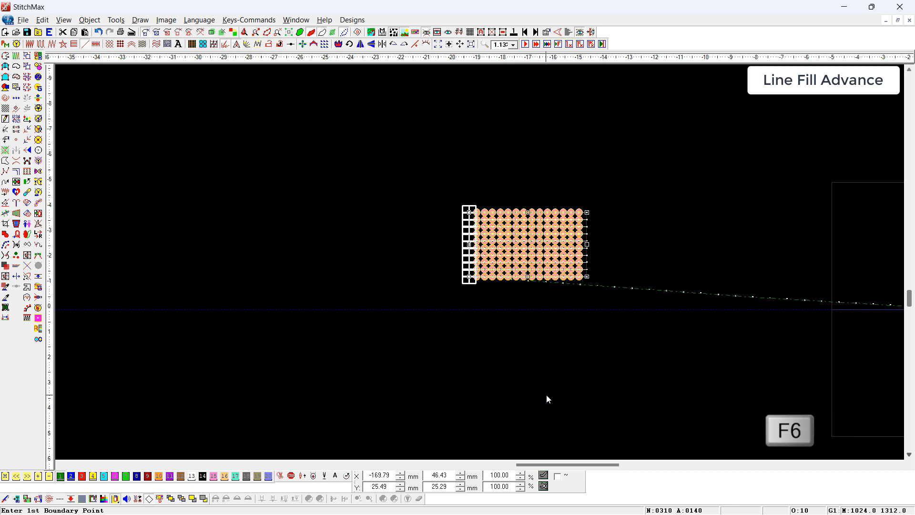
Draw a horizontal Line Fill object about 68 mm long
{"action": "left_click", "coordinate": [421, 247]}
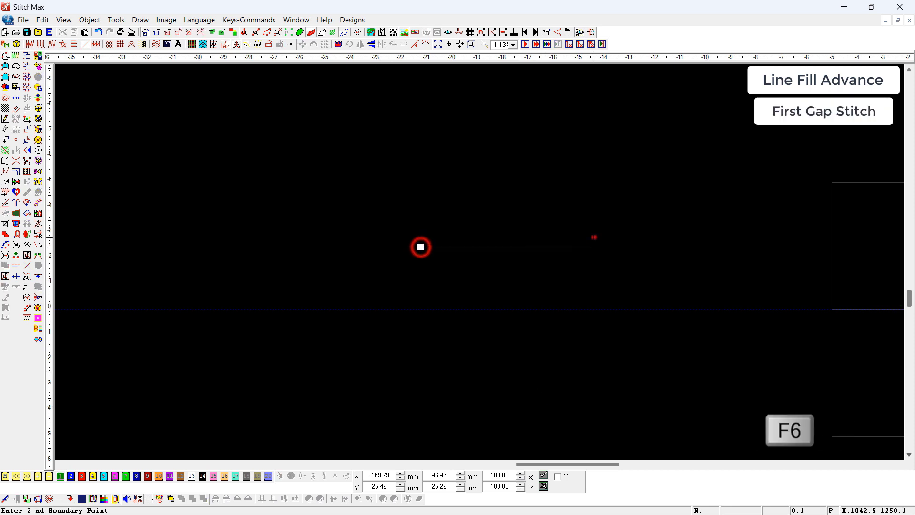
{"action": "left_click", "coordinate": [594, 247]}
{"action": "key", "text": "z"}
{"action": "left_click_drag", "start_coordinate": [586, 185], "coordinate": [336, 286]}
Apply the Diamonds style to the line in its basic Line Fill parameters
{"action": "right_click", "coordinate": [396, 296]}
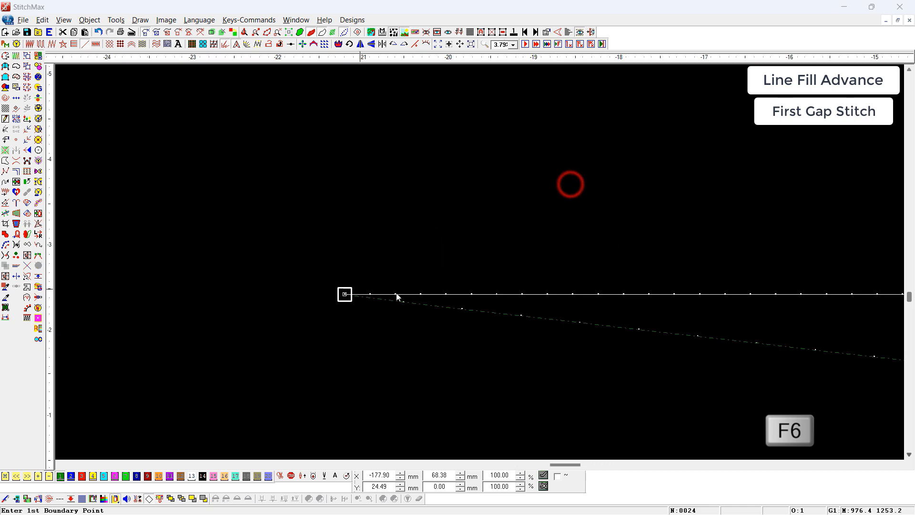
{"action": "left_click", "coordinate": [408, 195]}
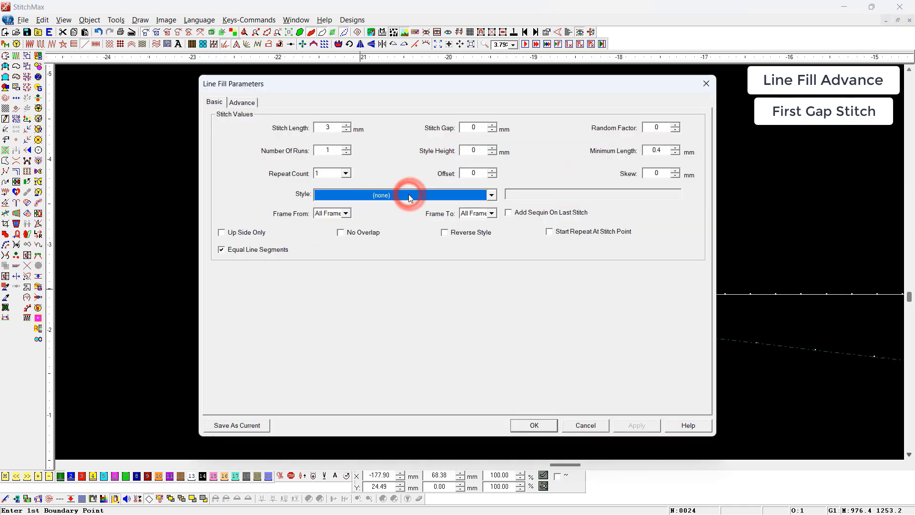
{"action": "scroll", "coordinate": [408, 195], "scroll_direction": "down", "scroll_amount": 1}
{"action": "key", "text": "Return"}
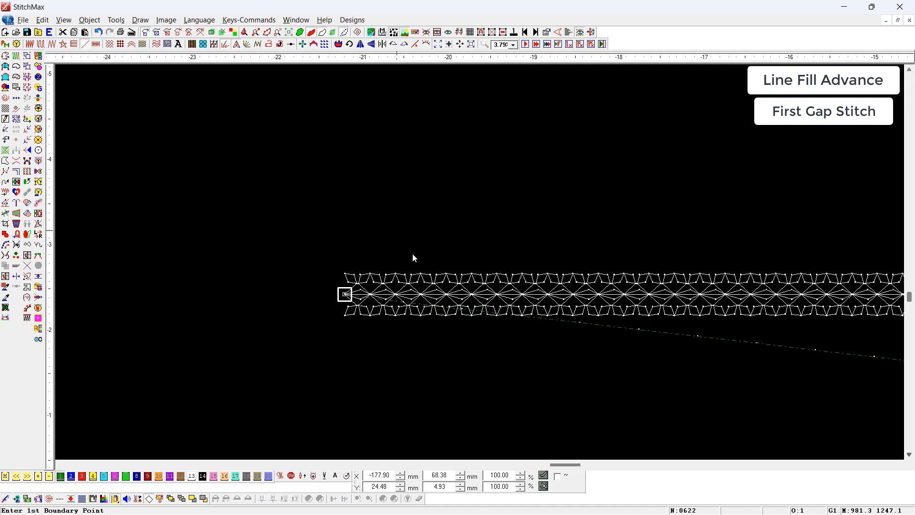
Enable First Gap Stitch in the advanced Line Fill parameters of the diamond line
{"action": "key", "text": "z"}
{"action": "left_click_drag", "start_coordinate": [410, 222], "coordinate": [309, 354]}
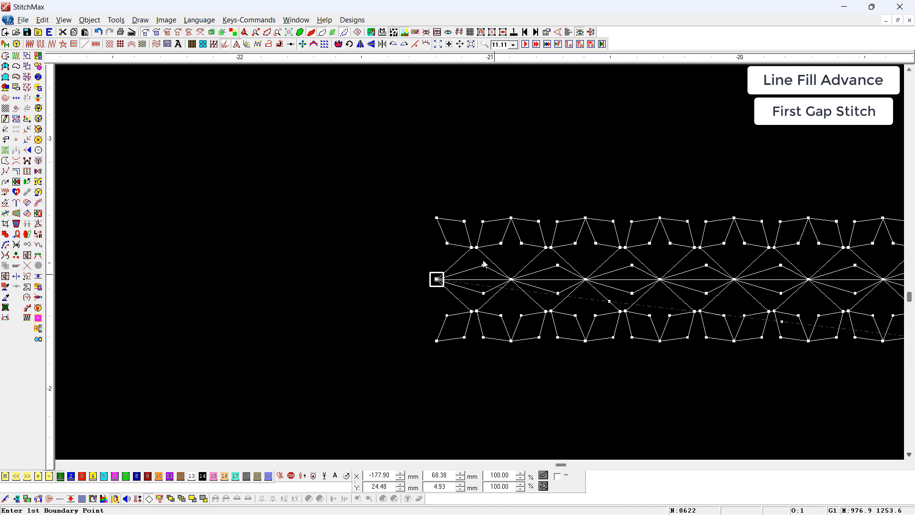
{"action": "key", "text": "ctrl+Tab"}
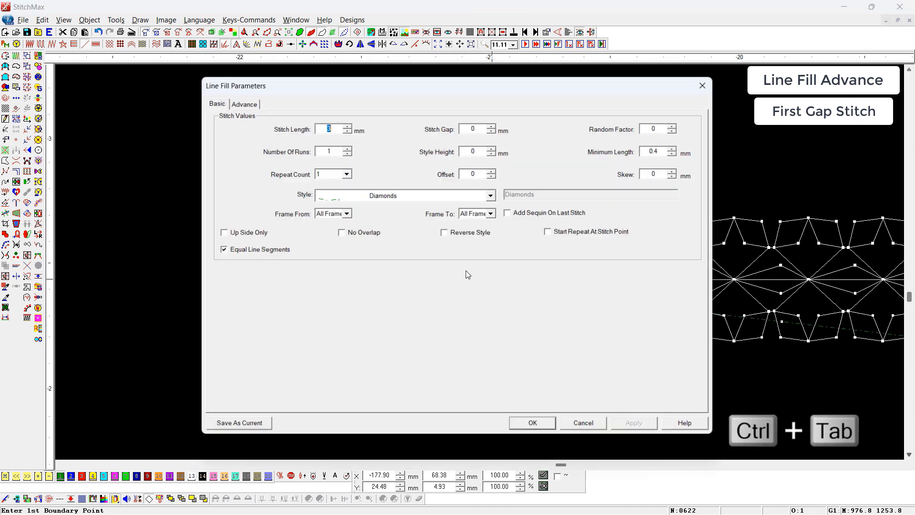
{"action": "key", "text": "ctrl+Tab"}
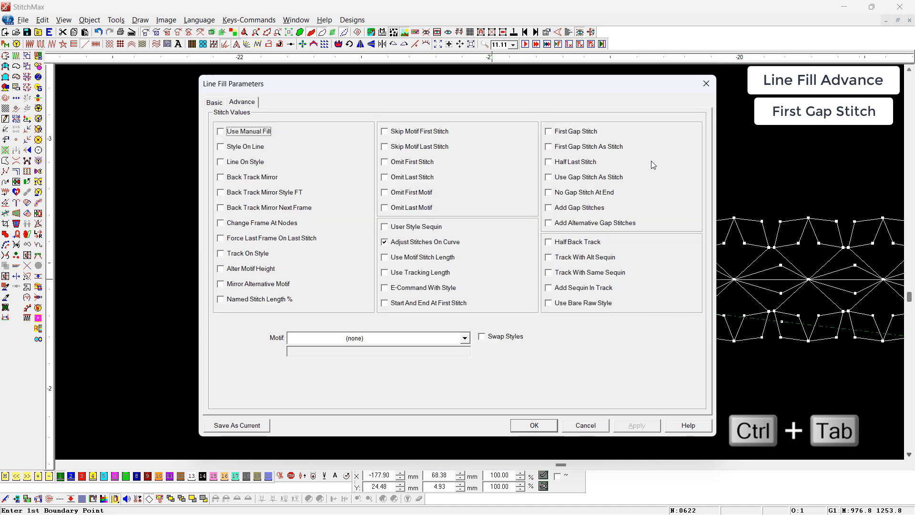
{"action": "left_click", "coordinate": [567, 133]}
{"action": "left_click_drag", "start_coordinate": [610, 83], "coordinate": [289, 66]}
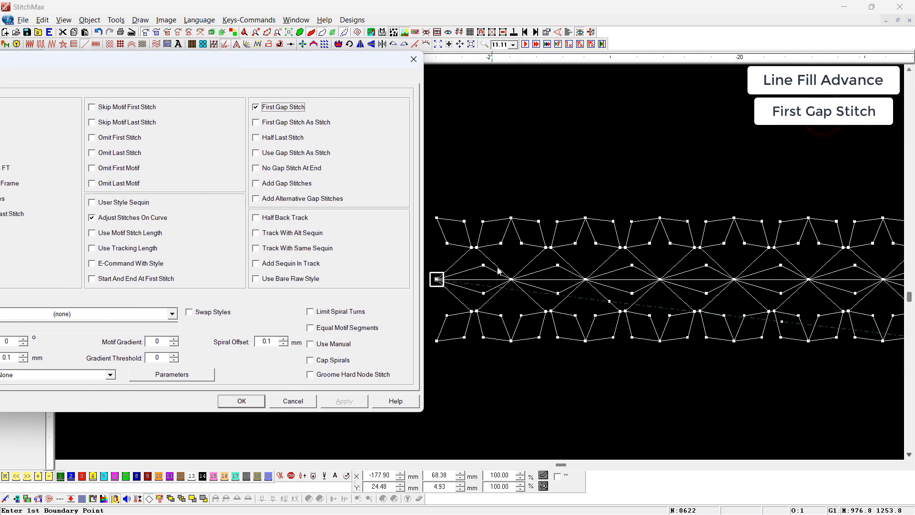
{"action": "key", "text": "Return"}
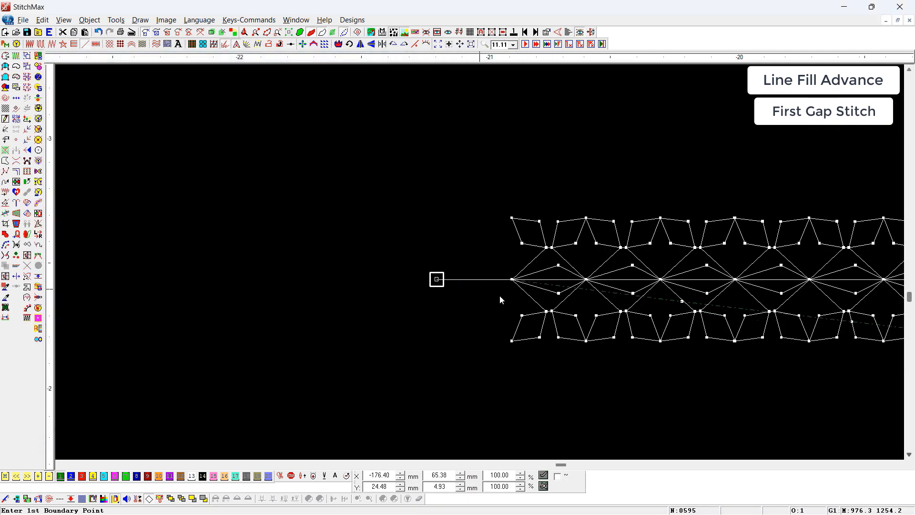
Delete the diamond line and draw a new plain horizontal Line Fill object about 20 mm long
{"action": "scroll", "coordinate": [500, 299], "scroll_direction": "down", "scroll_amount": 2}
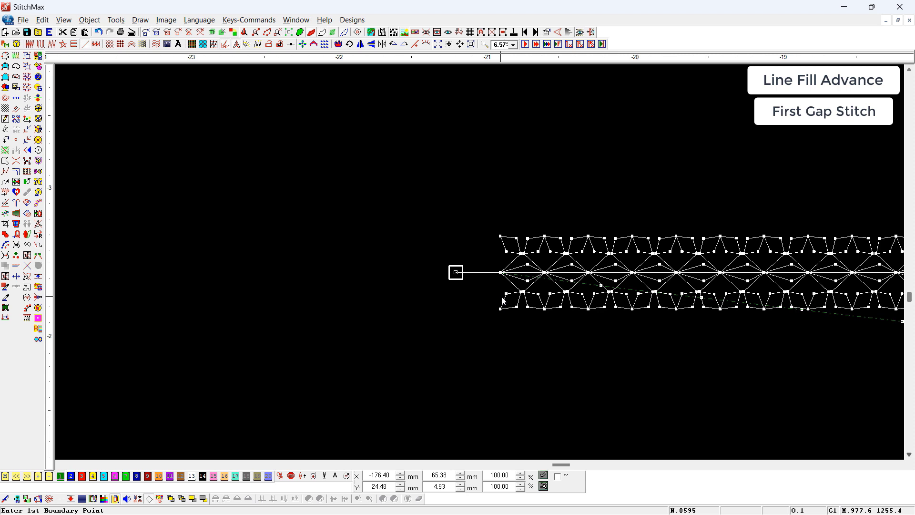
{"action": "key", "text": "ctrl+a"}
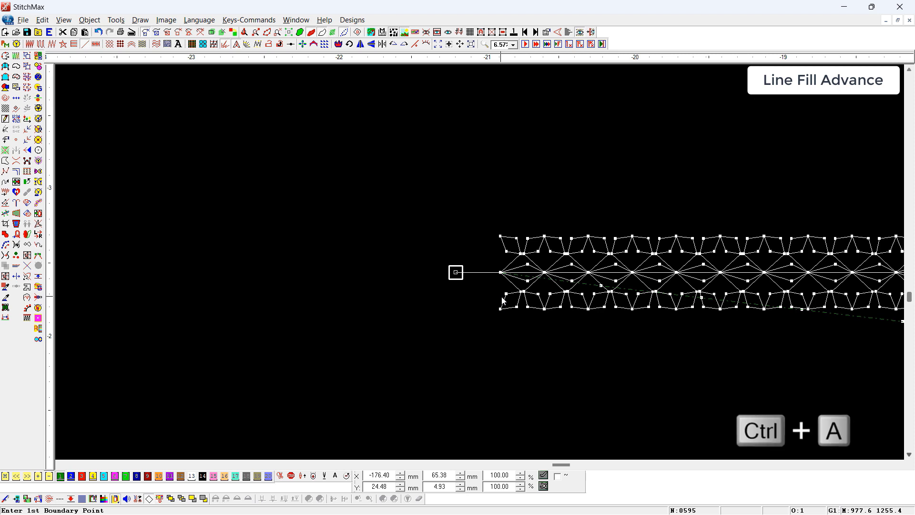
{"action": "key", "text": "F6"}
{"action": "left_click", "coordinate": [450, 289]}
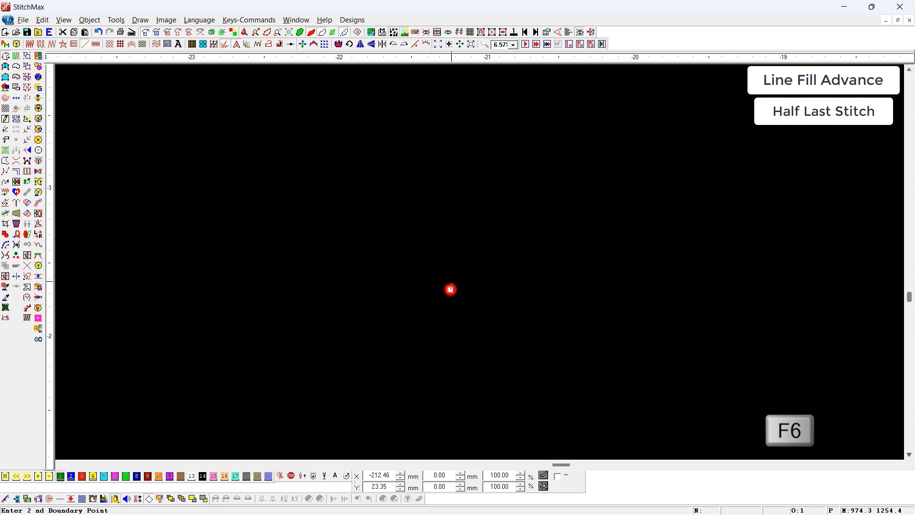
{"action": "left_click", "coordinate": [743, 290]}
{"action": "right_click", "coordinate": [765, 321]}
{"action": "left_click_drag", "start_coordinate": [791, 235], "coordinate": [589, 325]}
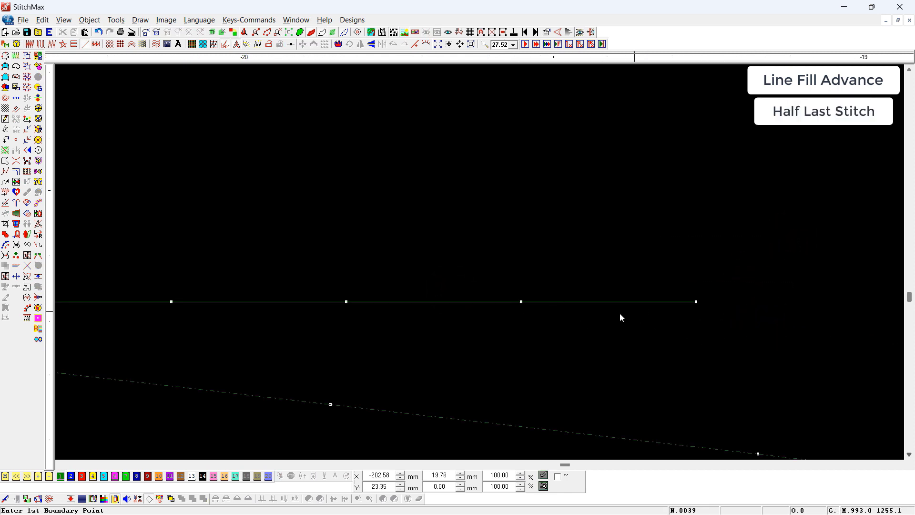
Enable Half Last Stitch in the plain line's advanced Line Fill parameters and check its end stitches
{"action": "double_click", "coordinate": [552, 308]}
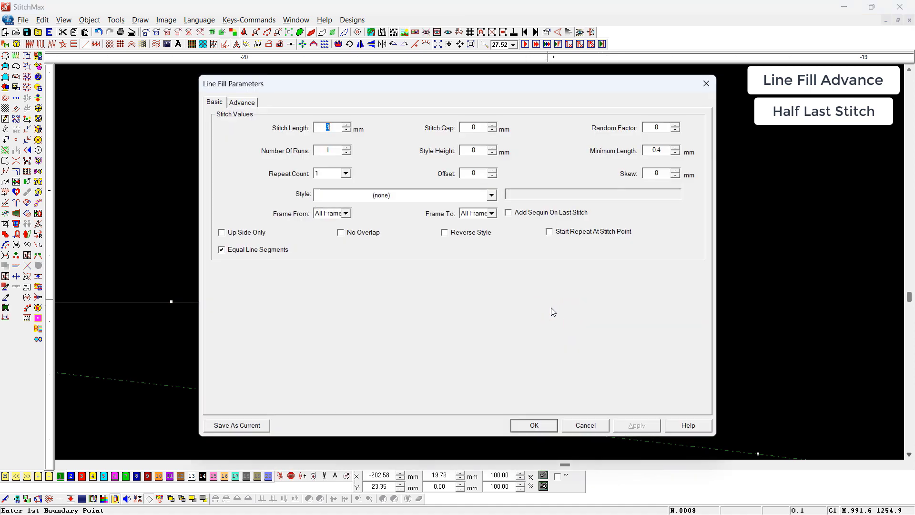
{"action": "key", "text": "Return"}
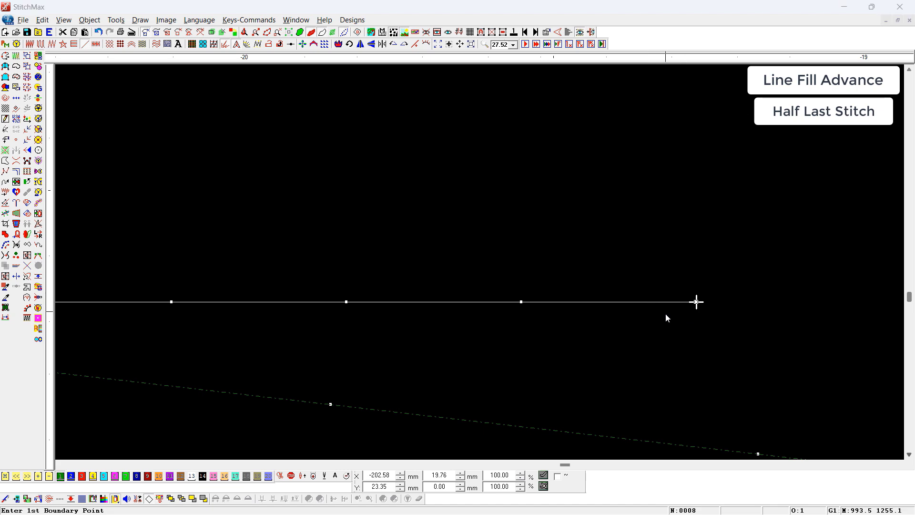
{"action": "double_click", "coordinate": [666, 313]}
{"action": "left_click", "coordinate": [246, 101]}
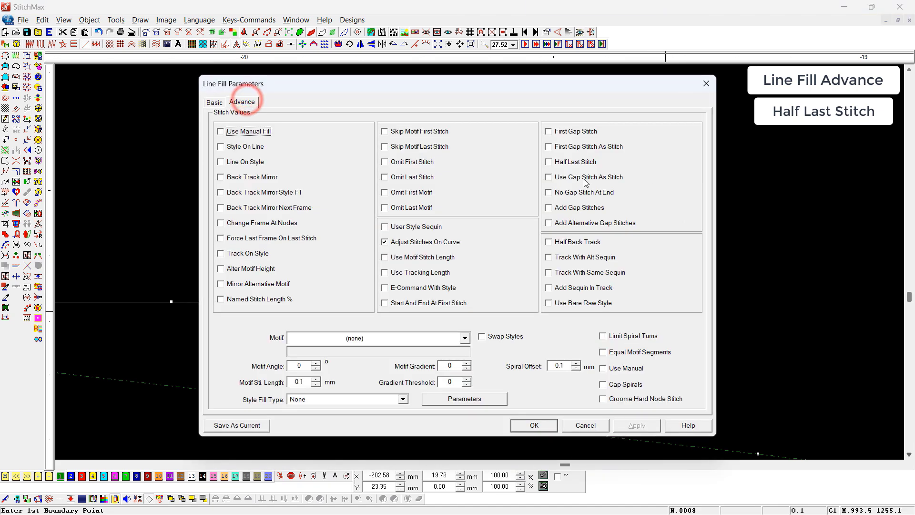
{"action": "left_click", "coordinate": [564, 162]}
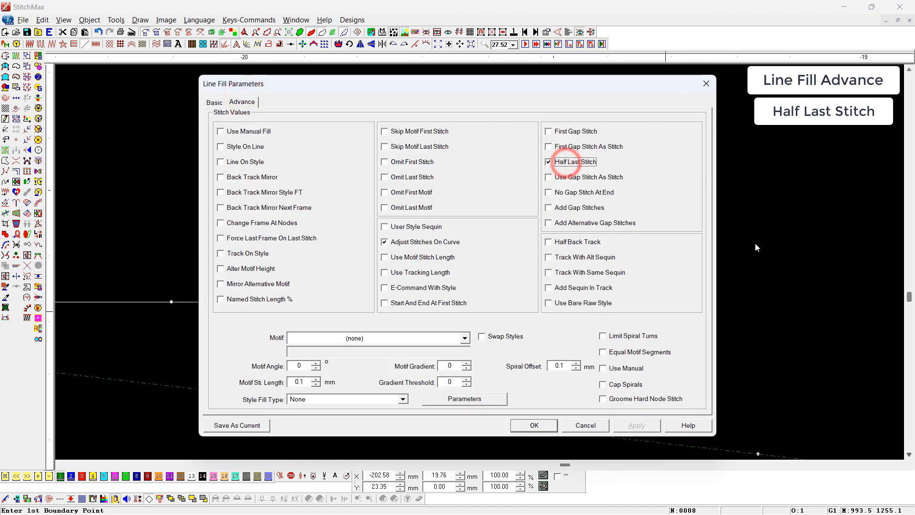
{"action": "key", "text": "Return"}
{"action": "left_click", "coordinate": [786, 351]}
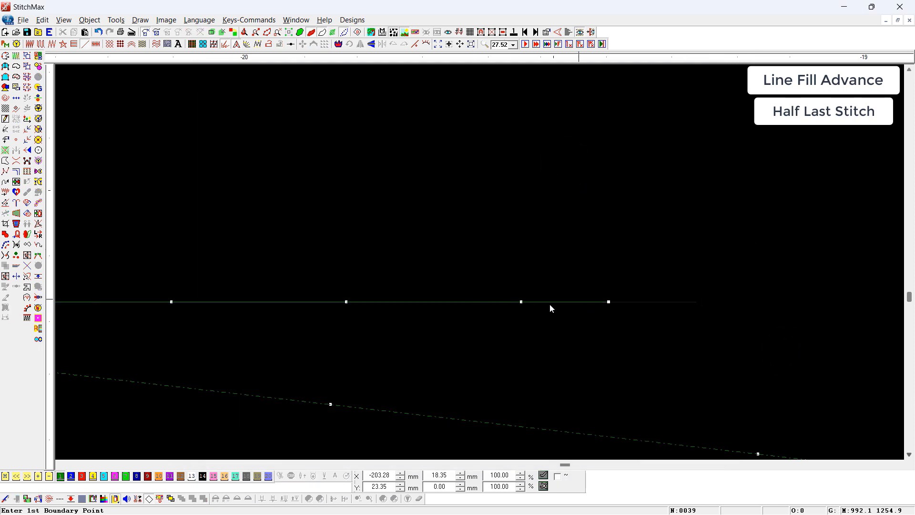
{"action": "left_click", "coordinate": [686, 305]}
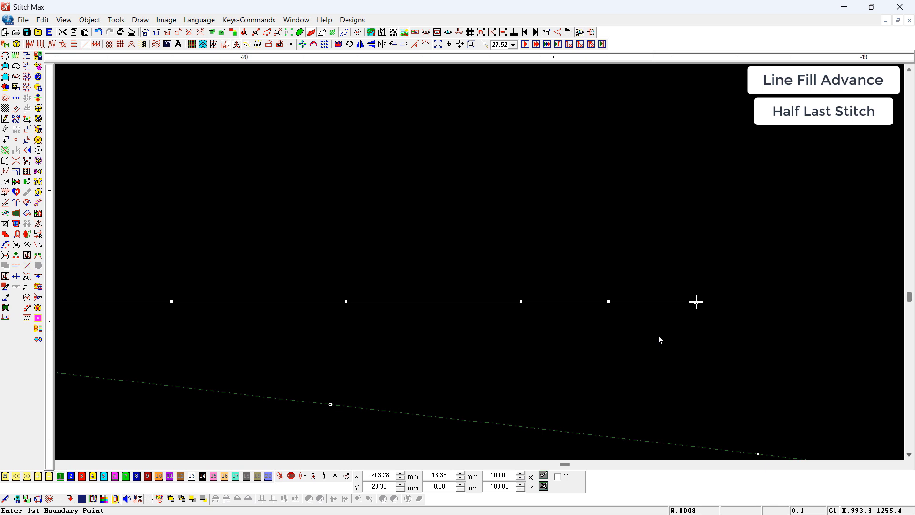
Delete the existing line and draw a new horizontal Line Fill object about 23 mm long
{"action": "scroll", "coordinate": [717, 365], "scroll_direction": "down", "scroll_amount": 1}
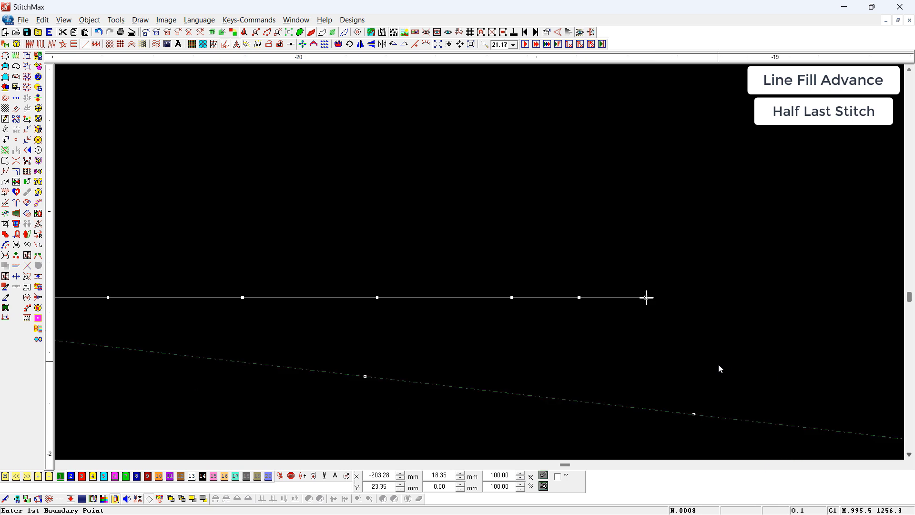
{"action": "key", "text": "ctrl+a"}
{"action": "scroll", "coordinate": [729, 357], "scroll_direction": "down", "scroll_amount": 2}
{"action": "key", "text": "F6"}
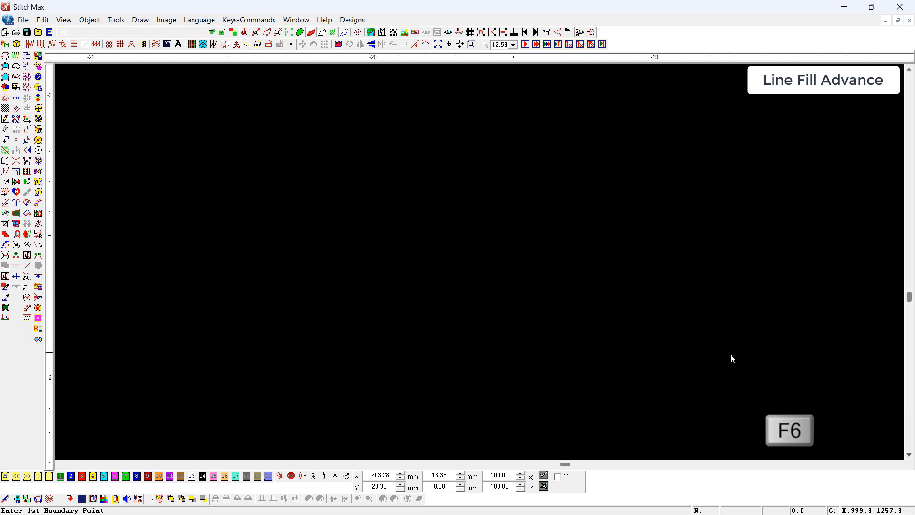
{"action": "left_click", "coordinate": [216, 209]}
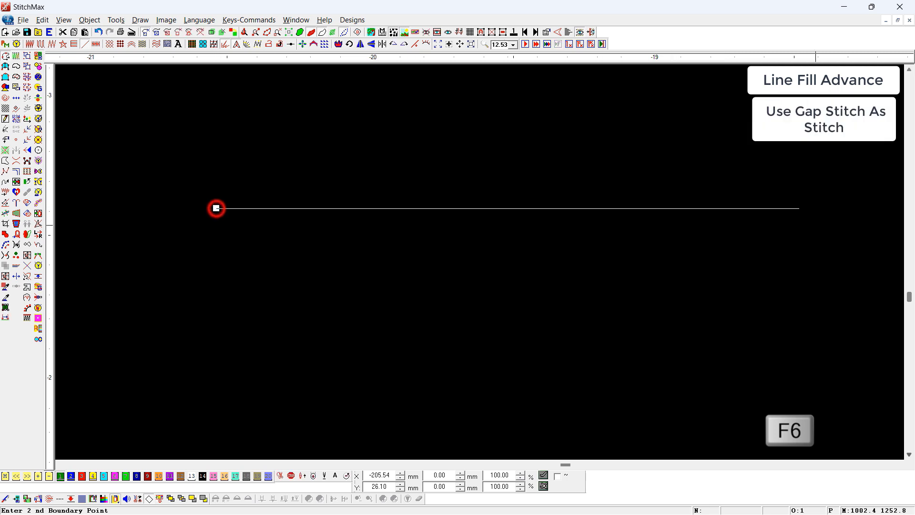
{"action": "left_click", "coordinate": [871, 222]}
{"action": "right_click", "coordinate": [846, 217]}
{"action": "scroll", "coordinate": [818, 242], "scroll_direction": "down", "scroll_amount": 2}
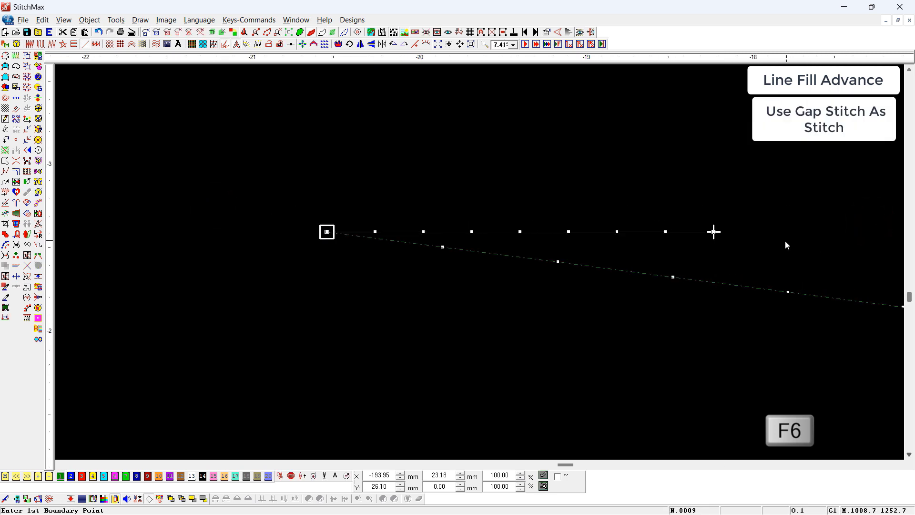
Set the new line's style to Diamonds with a stitch length of 6 mm
{"action": "right_click", "coordinate": [785, 242]}
{"action": "left_click", "coordinate": [378, 196]}
{"action": "left_click", "coordinate": [378, 196]}
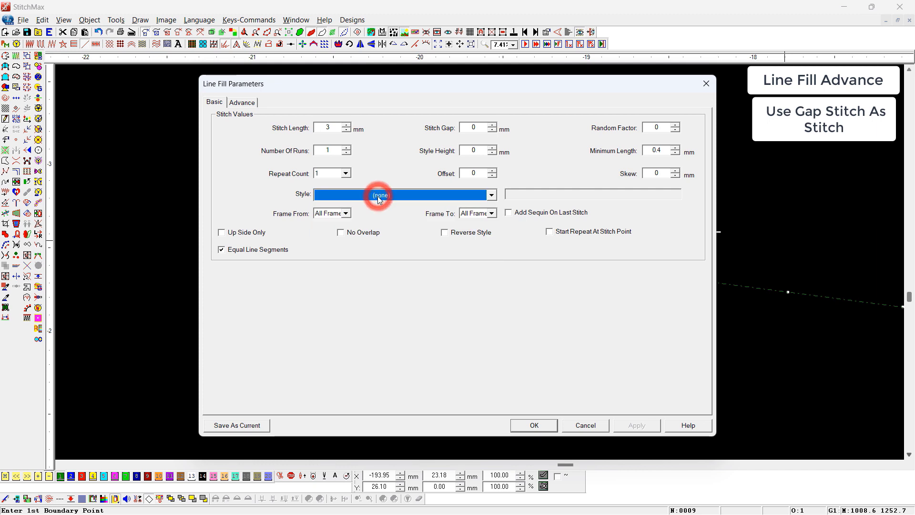
{"action": "key", "text": "d"}
{"action": "double_click", "coordinate": [328, 127]}
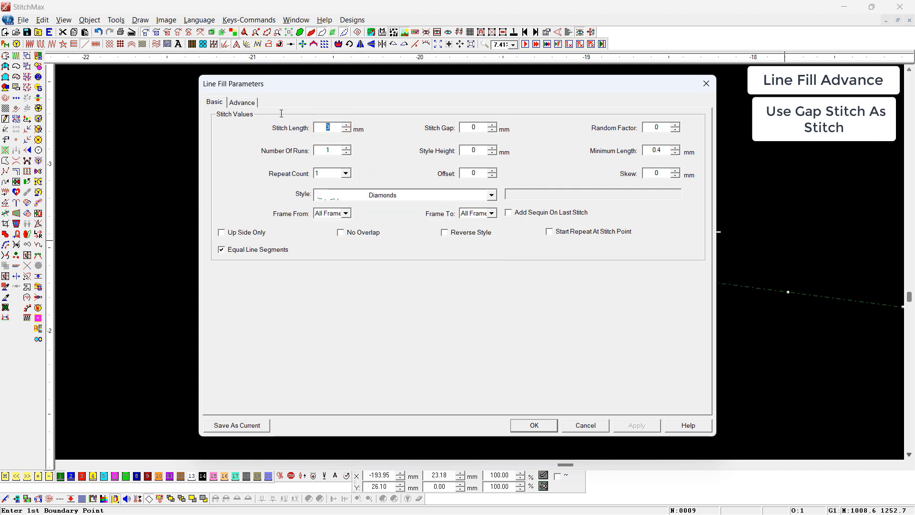
{"action": "key", "text": "Return"}
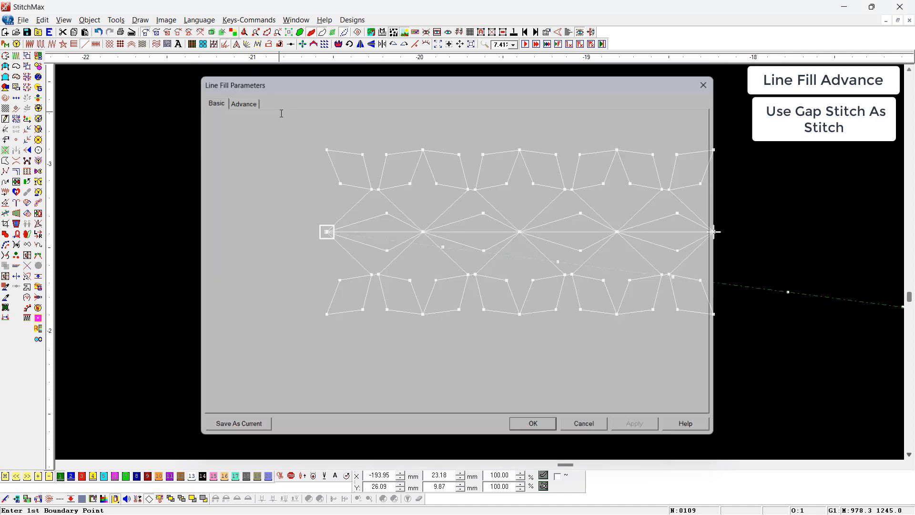
Extend the diamond line to about 106 mm and set a stitch gap that separates its motifs
{"action": "scroll", "coordinate": [662, 250], "scroll_direction": "down", "scroll_amount": 5}
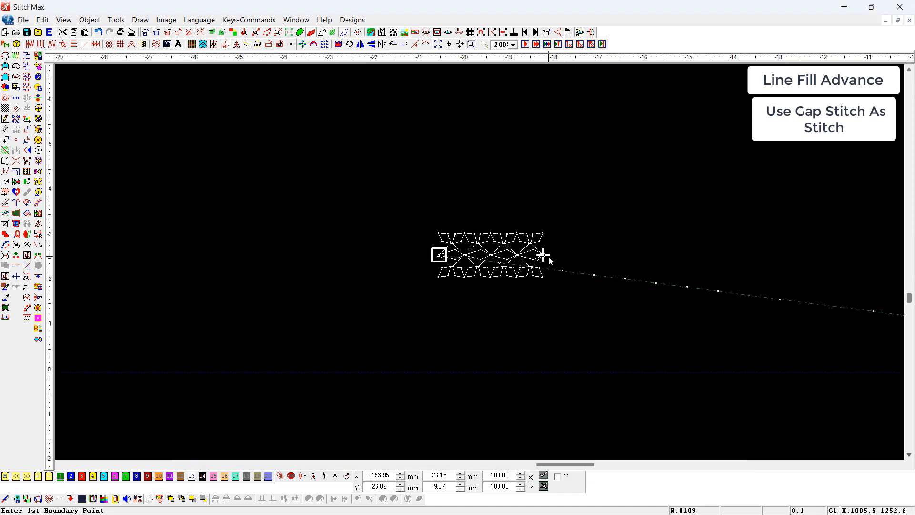
{"action": "left_click", "coordinate": [548, 256]}
{"action": "key", "text": "Return"}
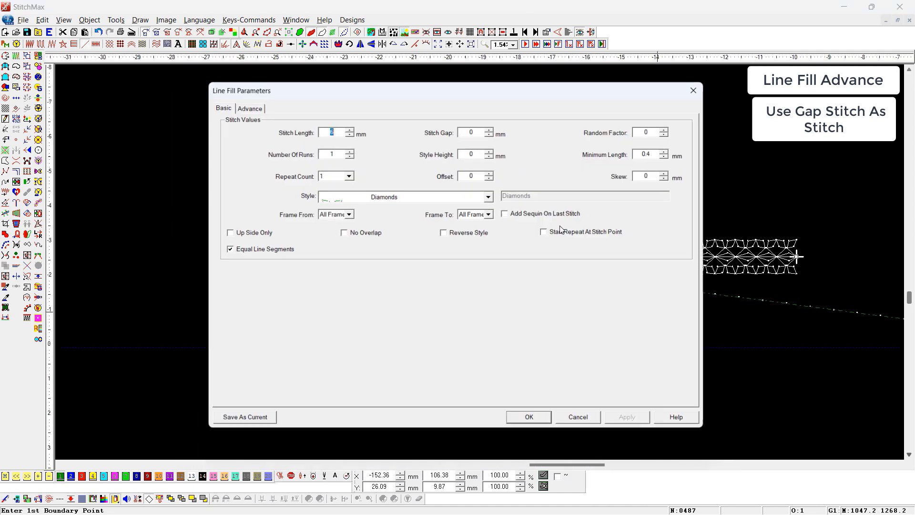
{"action": "key", "text": "Tab"}
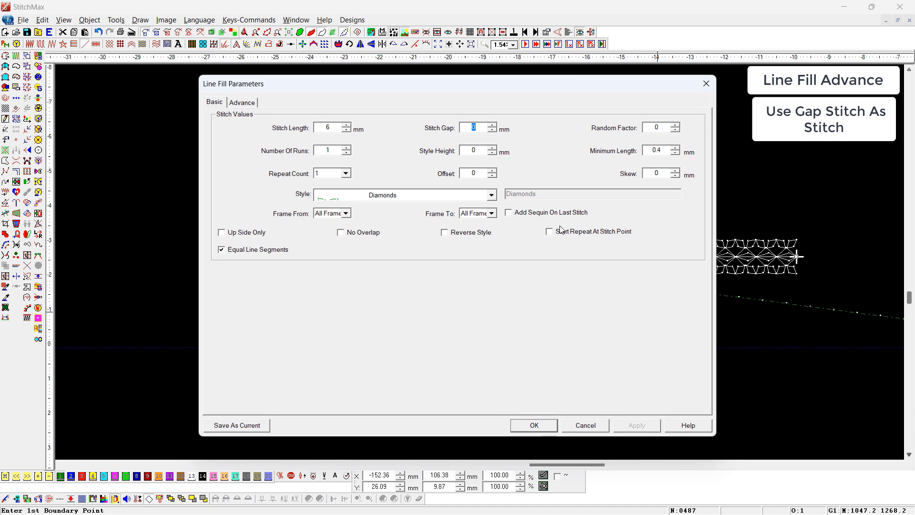
{"action": "key", "text": "Return"}
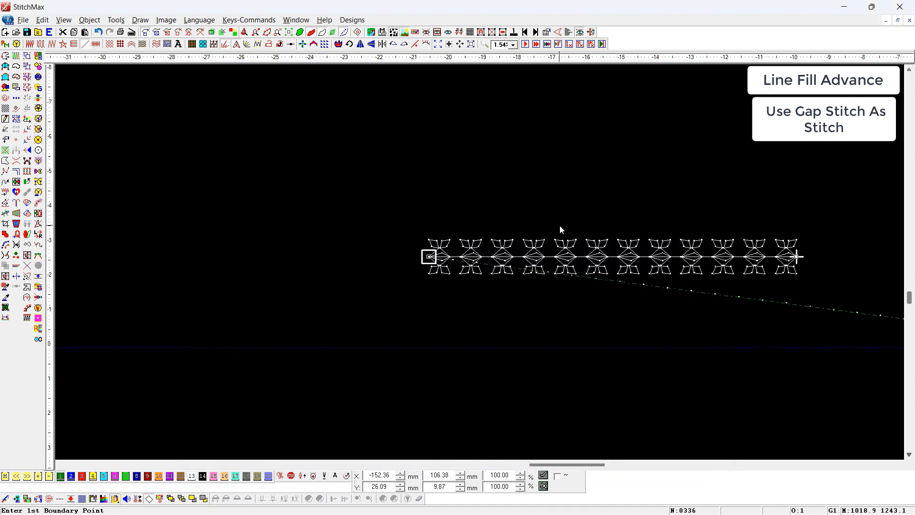
Enable Use Gap Stitch As Stitch in the diamond line's advanced Line Fill parameters
{"action": "key", "text": "z"}
{"action": "left_click_drag", "start_coordinate": [569, 199], "coordinate": [383, 296]}
{"action": "left_click_drag", "start_coordinate": [429, 220], "coordinate": [346, 364]}
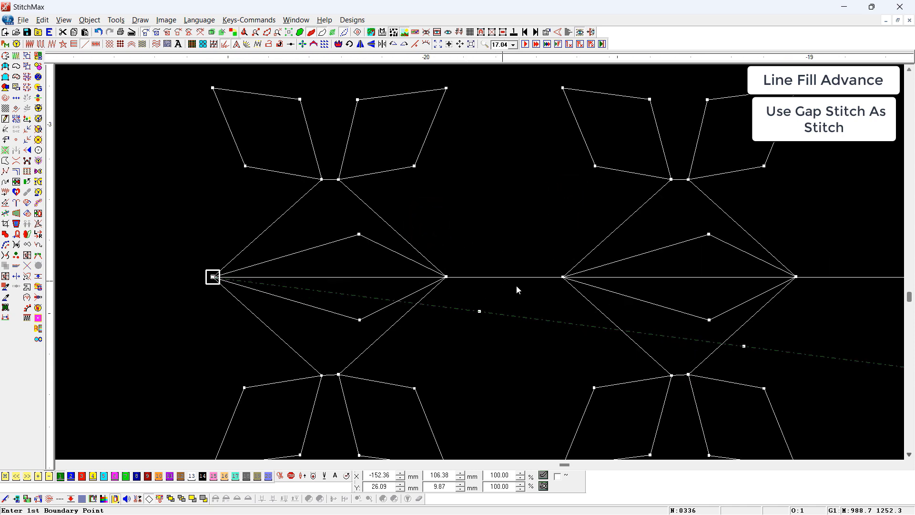
{"action": "key", "text": "Escape"}
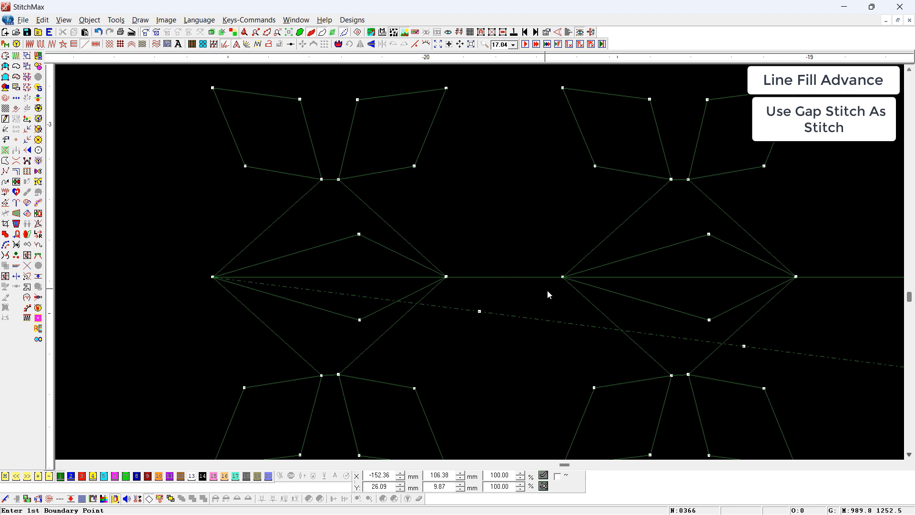
{"action": "left_click", "coordinate": [570, 278]}
{"action": "key", "text": "ctrl+Tab"}
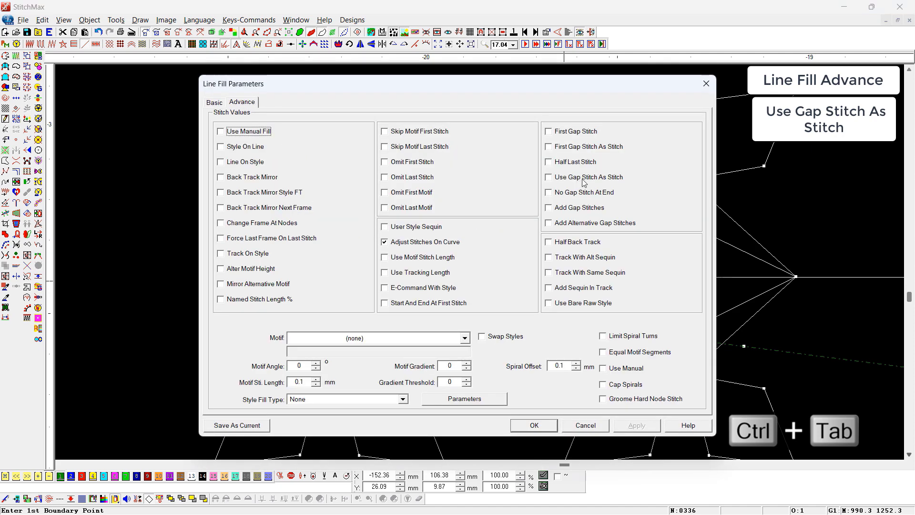
{"action": "left_click", "coordinate": [603, 181]}
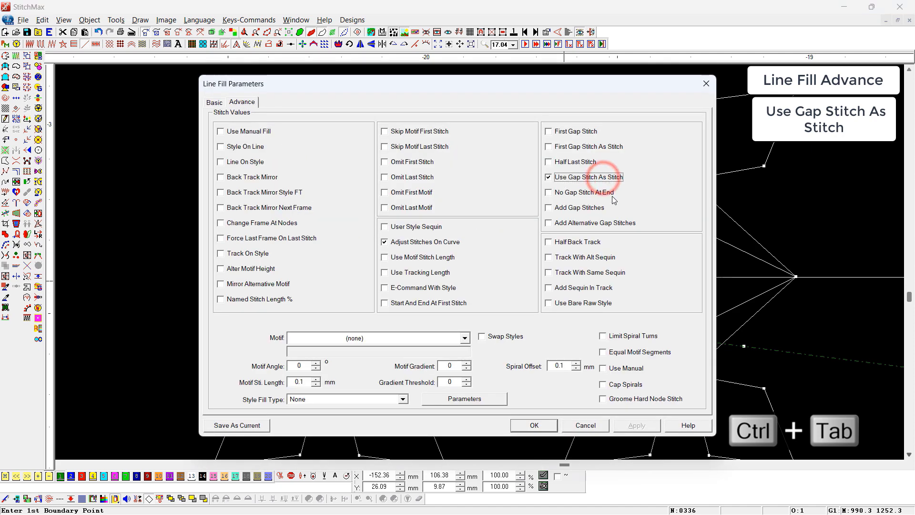
{"action": "key", "text": "Return"}
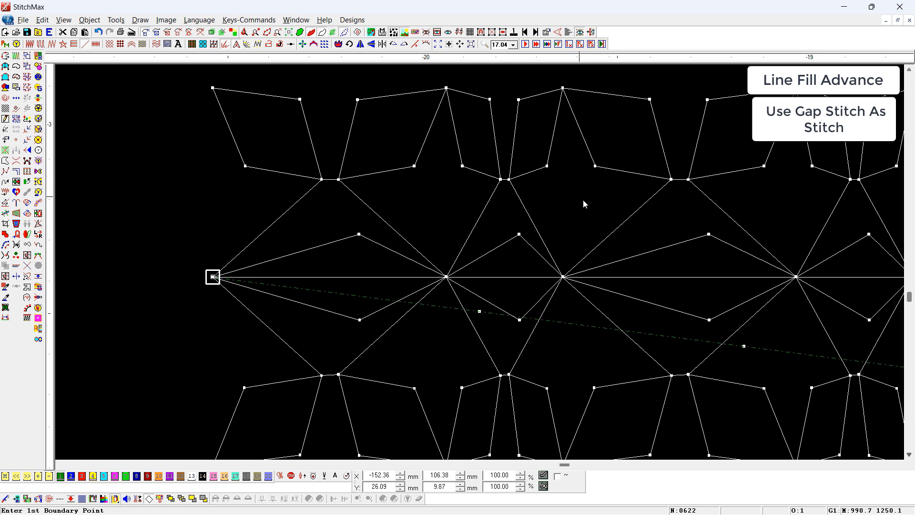
Enable Alter Motif Height in the diamond line's advanced Line Fill parameters and deselect the line
{"action": "key", "text": "ctrl+Tab"}
{"action": "key", "text": "ctrl+Tab"}
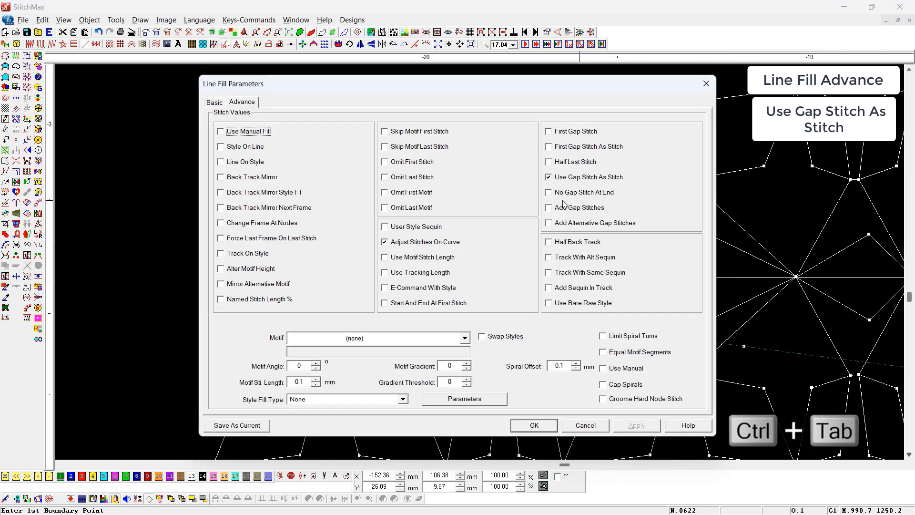
{"action": "left_click", "coordinate": [241, 270]}
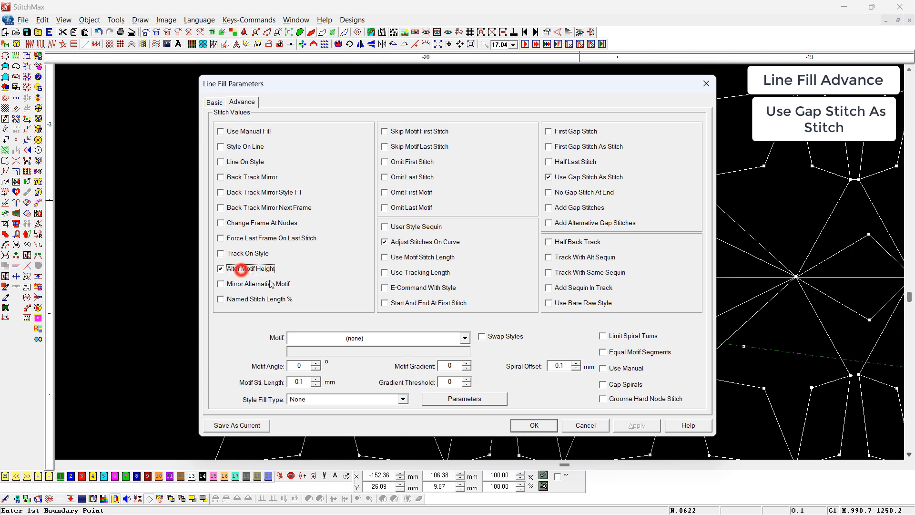
{"action": "left_click", "coordinate": [532, 425]}
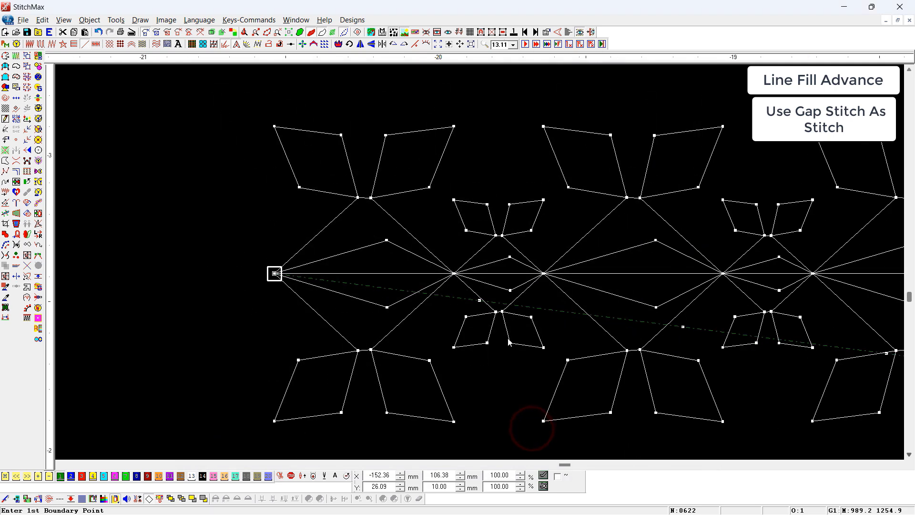
{"action": "scroll", "coordinate": [509, 342], "scroll_direction": "down", "scroll_amount": 2}
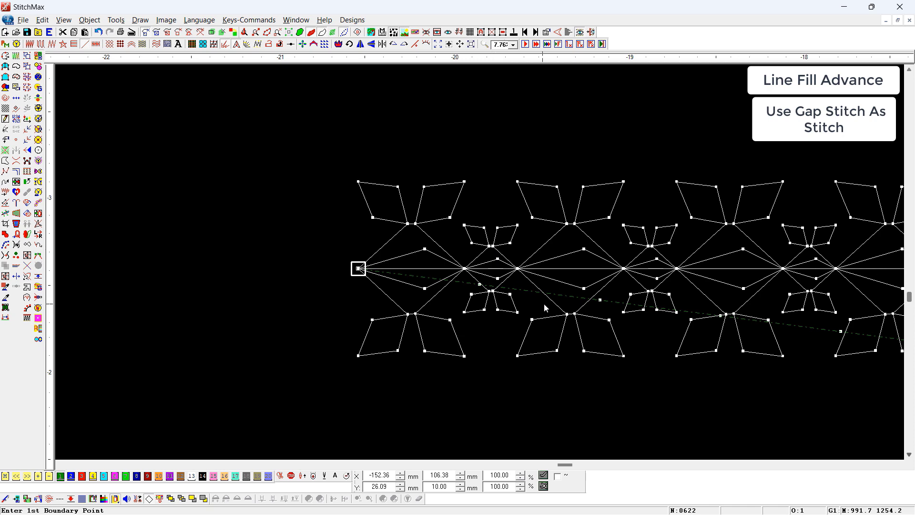
{"action": "scroll", "coordinate": [536, 301], "scroll_direction": "down", "scroll_amount": 3}
{"action": "scroll", "coordinate": [602, 360], "scroll_direction": "down", "scroll_amount": 2}
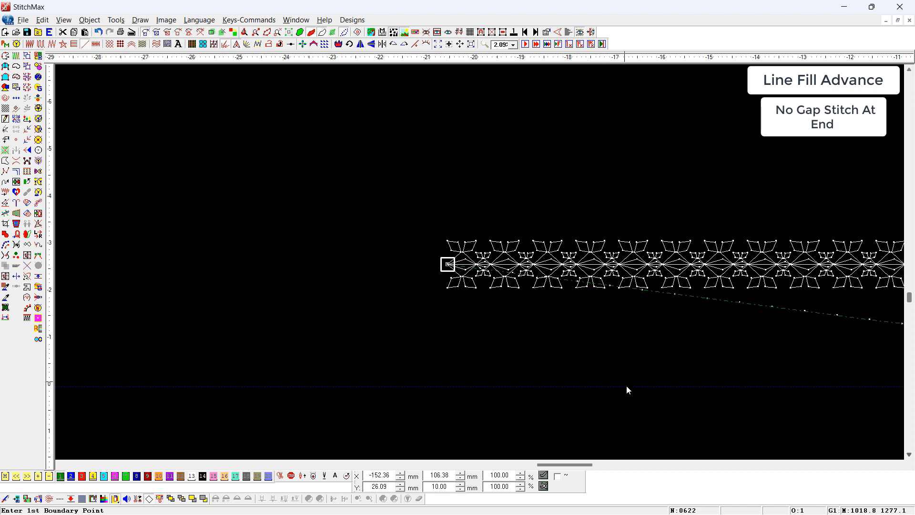
{"action": "left_click", "coordinate": [599, 327]}
Draw a new horizontal Line Fill object about 93 mm long above the existing diamond line
{"action": "key", "text": "F6"}
{"action": "scroll", "coordinate": [608, 316], "scroll_direction": "down", "scroll_amount": 1}
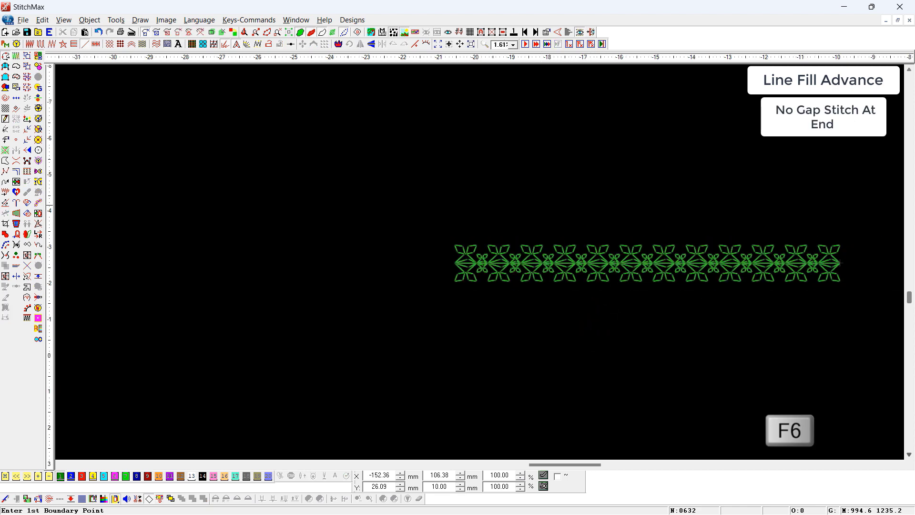
{"action": "left_click", "coordinate": [467, 179]}
{"action": "left_click", "coordinate": [804, 178]}
Set the new line's style to Diamonds9Face with a stitch length of 5 mm
{"action": "right_click", "coordinate": [803, 196]}
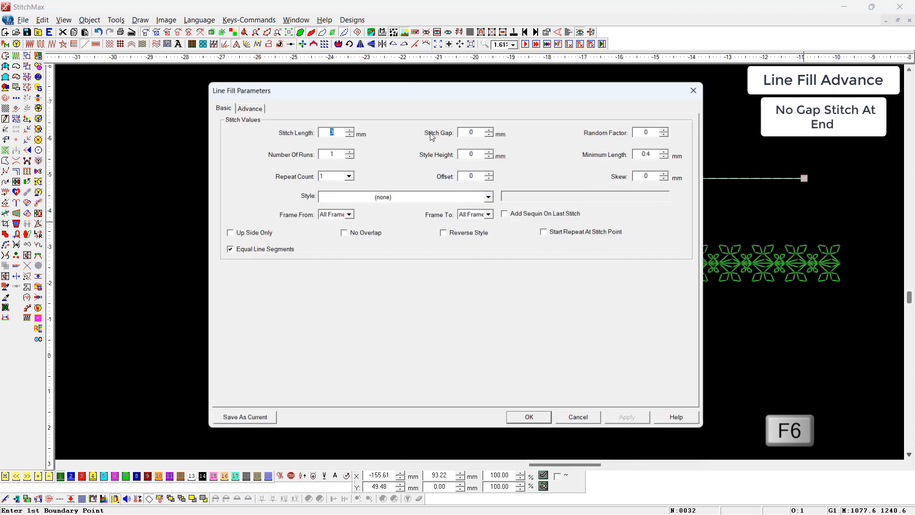
{"action": "left_click", "coordinate": [370, 197]}
{"action": "scroll", "coordinate": [370, 196], "scroll_direction": "down", "scroll_amount": 2}
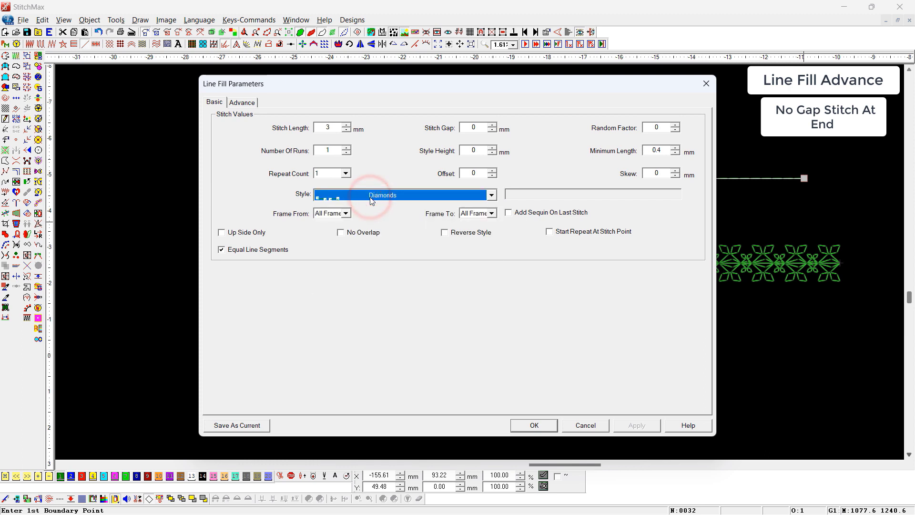
{"action": "double_click", "coordinate": [329, 127]}
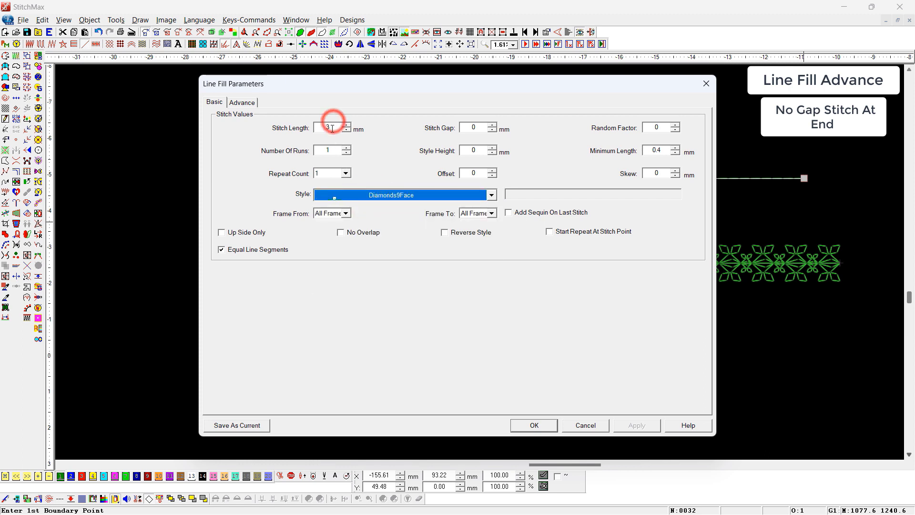
{"action": "type", "text": "5"}
{"action": "key", "text": "Return"}
{"action": "key", "text": "z"}
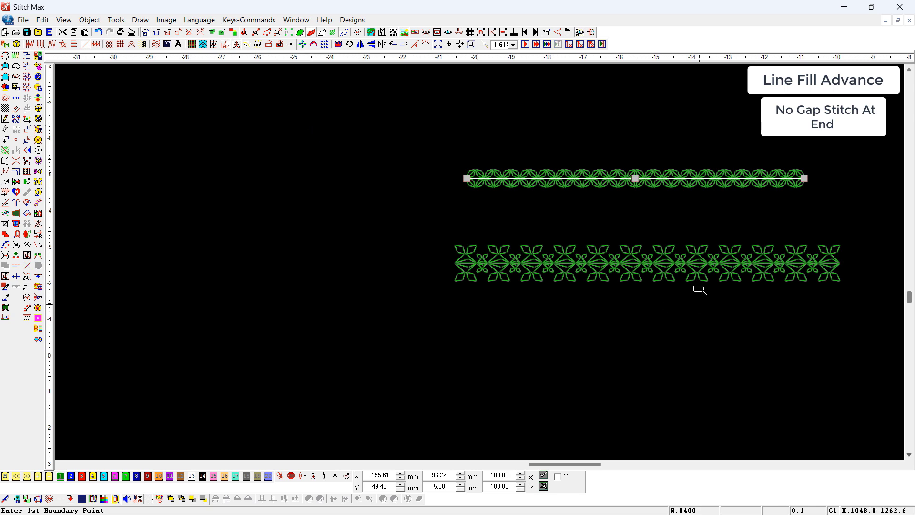
{"action": "left_click_drag", "start_coordinate": [523, 108], "coordinate": [582, 223]}
{"action": "left_click", "coordinate": [478, 205]}
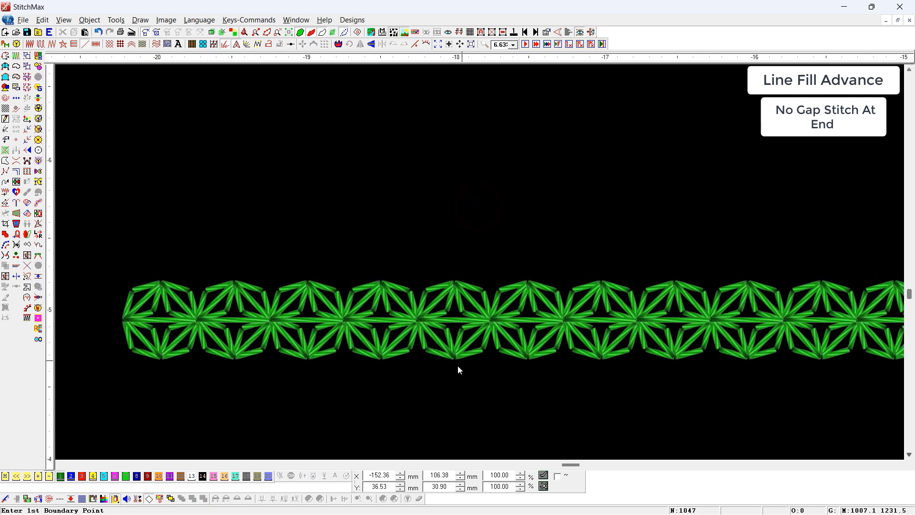
Set the Diamonds9Face line's stitch gap to 5 mm
{"action": "scroll", "coordinate": [457, 365], "scroll_direction": "down", "scroll_amount": 1}
{"action": "left_click", "coordinate": [430, 330]}
{"action": "double_click", "coordinate": [431, 329]}
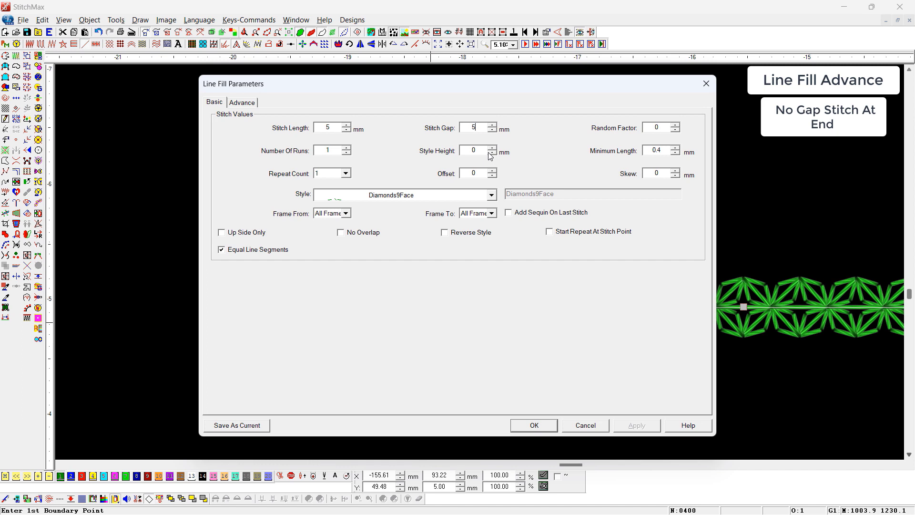
{"action": "key", "text": "Return"}
{"action": "scroll", "coordinate": [488, 155], "scroll_direction": "down", "scroll_amount": 4}
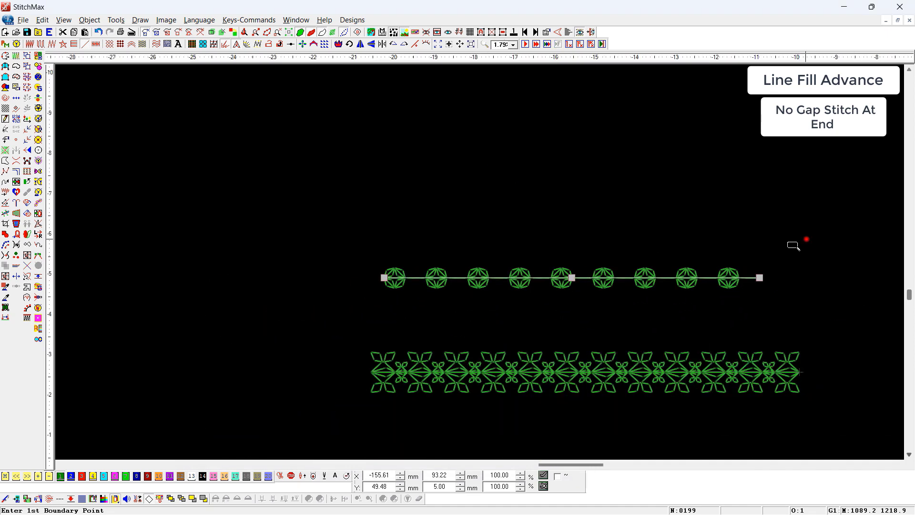
Enable No Gap Stitch At End for the Diamonds9Face line, and undo and redo the change to compare the line's end
{"action": "left_click", "coordinate": [806, 239]}
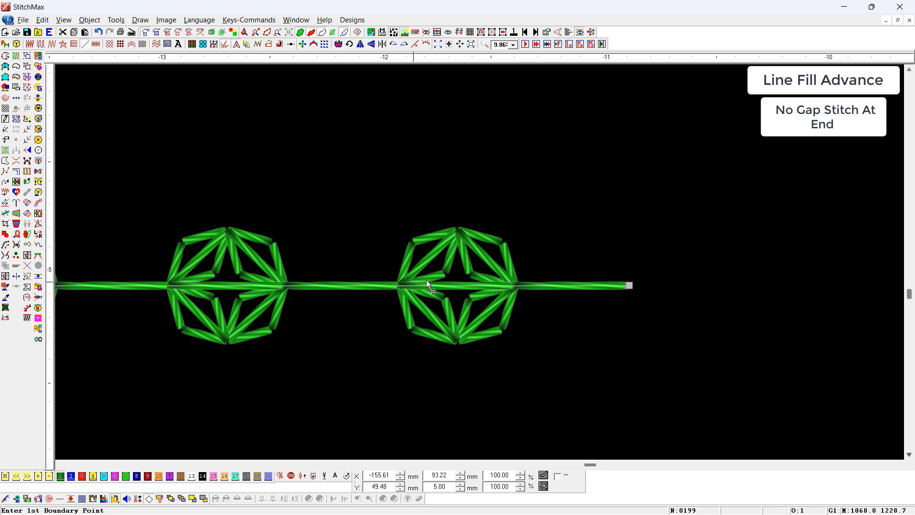
{"action": "key", "text": "ctrl+Tab"}
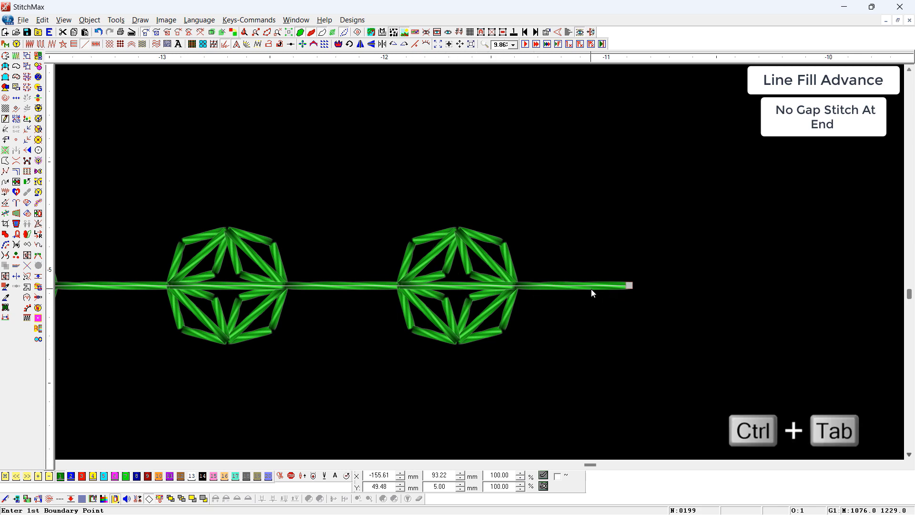
{"action": "key", "text": "ctrl+Tab"}
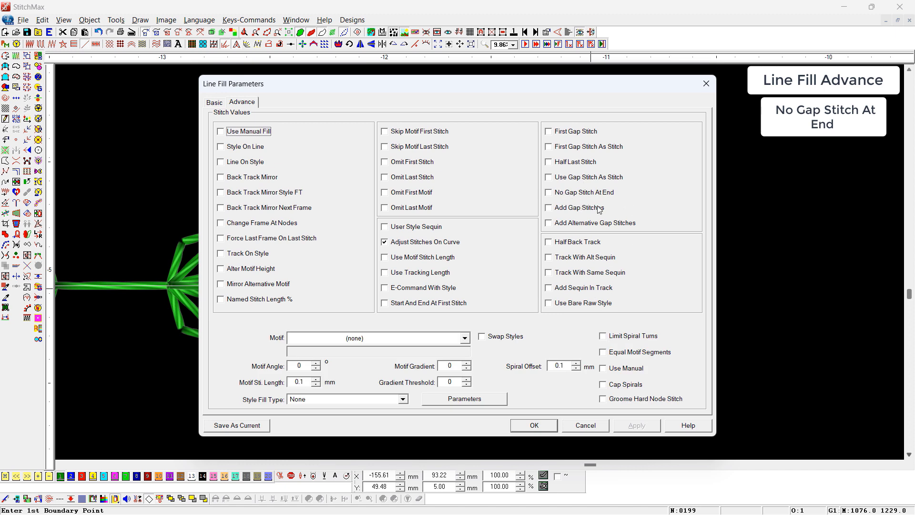
{"action": "left_click", "coordinate": [567, 192]}
{"action": "left_click", "coordinate": [534, 425]}
{"action": "key", "text": "ctrl+z"}
{"action": "key", "text": "ctrl+y"}
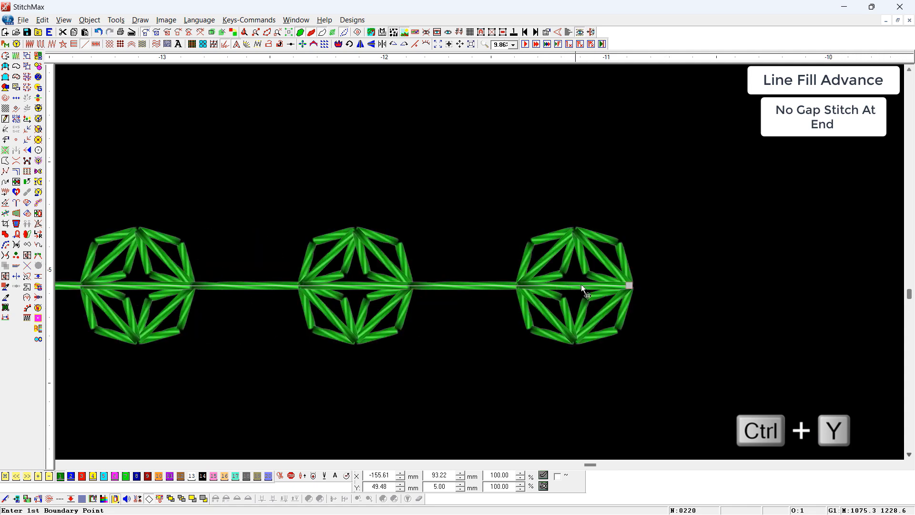
{"action": "scroll", "coordinate": [581, 284], "scroll_direction": "down", "scroll_amount": 2}
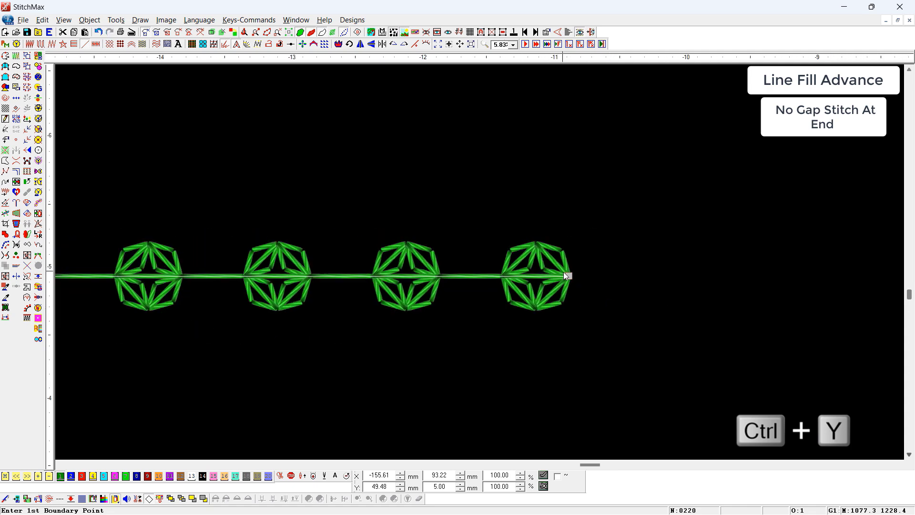
Delete all objects and draw a new horizontal Line Fill object about 66 mm long
{"action": "key", "text": "ctrl+a"}
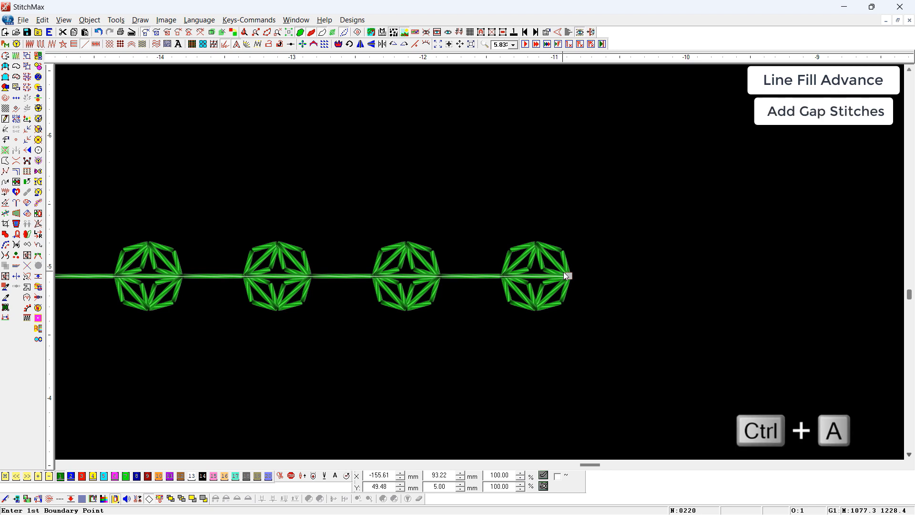
{"action": "key", "text": "F6"}
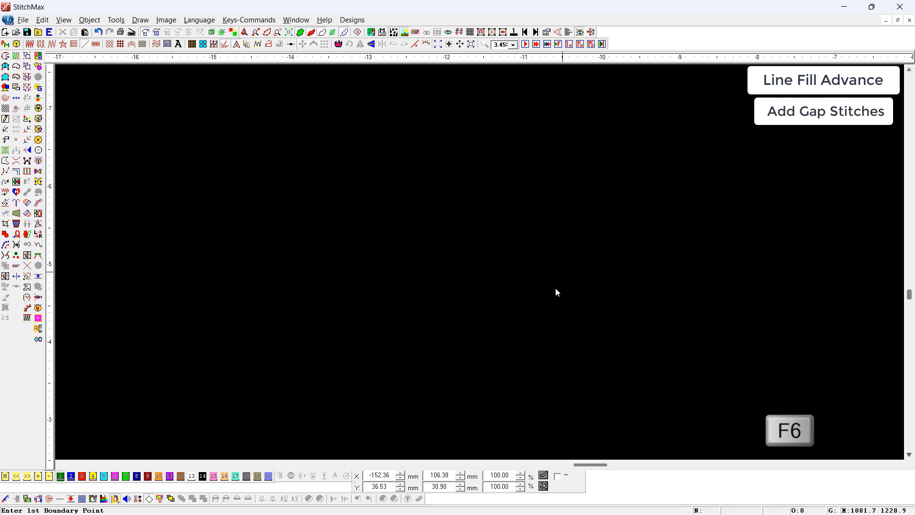
{"action": "left_click", "coordinate": [186, 329]}
{"action": "left_click", "coordinate": [698, 329]}
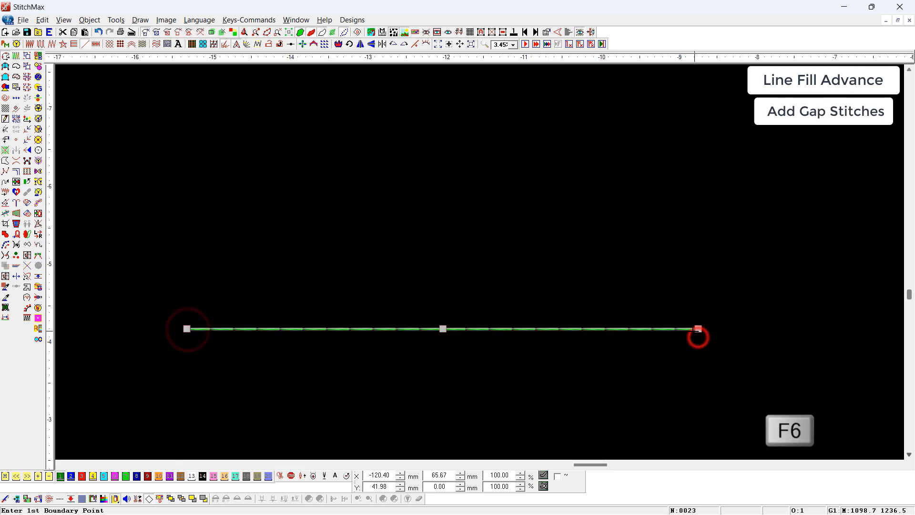
Apply the Diamonds style to the new line, and replace it with the Diamonds9Face style
{"action": "right_click", "coordinate": [630, 327]}
{"action": "double_click", "coordinate": [390, 195]}
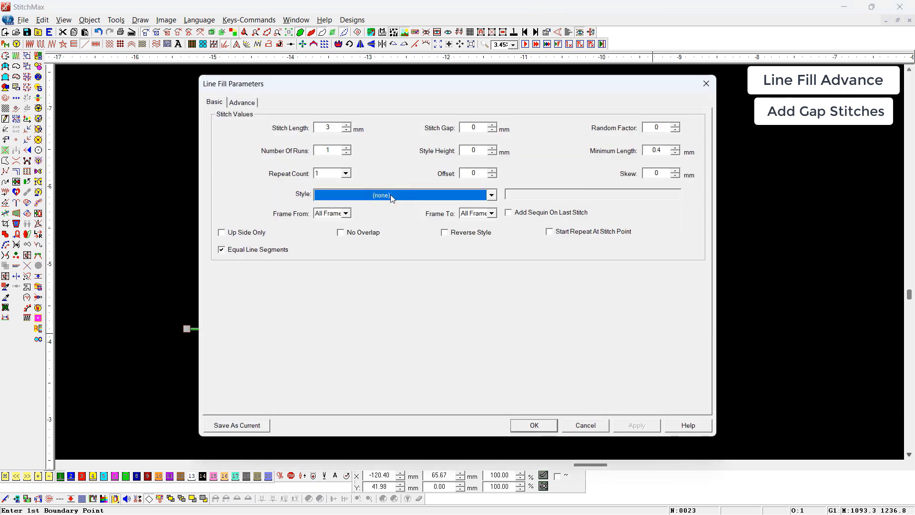
{"action": "key", "text": "d"}
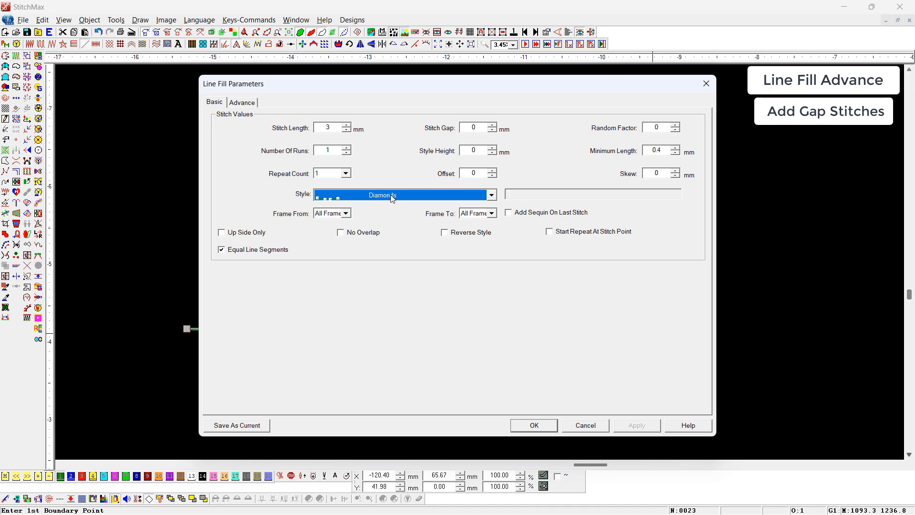
{"action": "key", "text": "Return"}
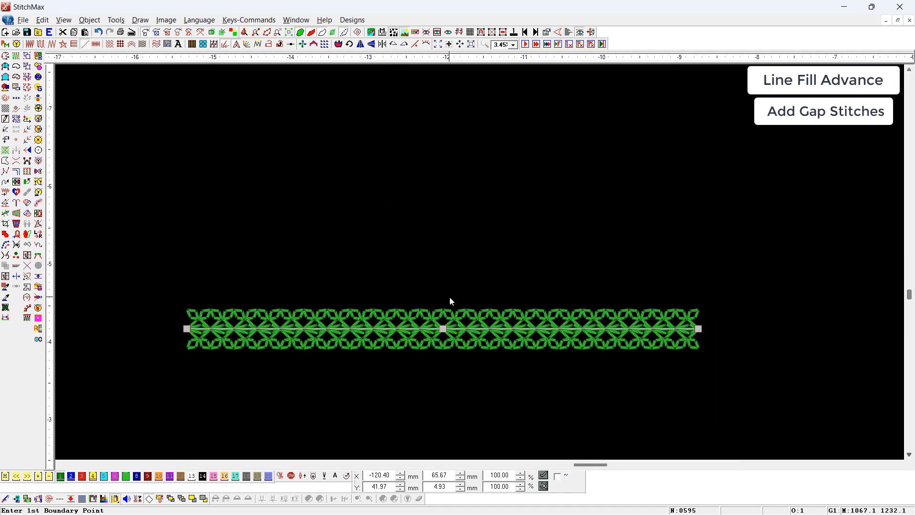
{"action": "right_click", "coordinate": [450, 297]}
{"action": "key", "text": "d"}
{"action": "key", "text": "Return"}
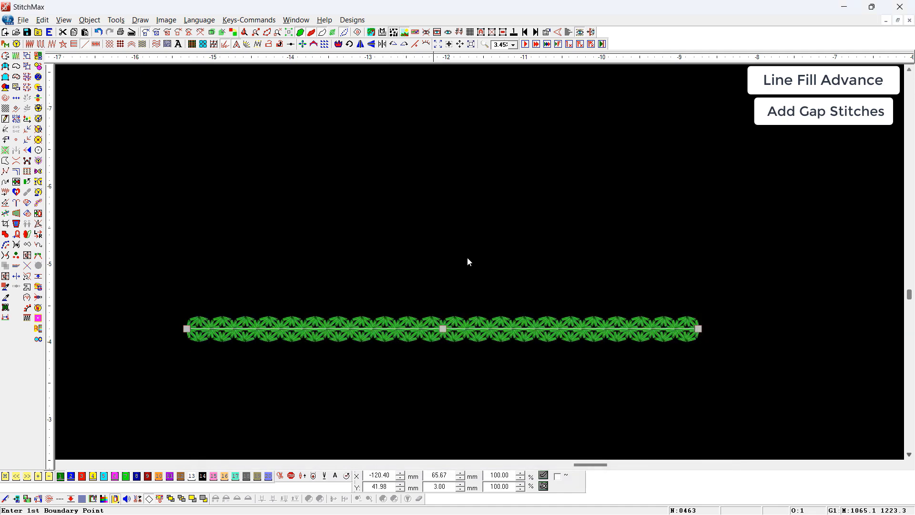
Set the new Diamonds9Face line's stitch length to 6 mm
{"action": "right_click", "coordinate": [401, 244]}
{"action": "type", "text": "6"}
{"action": "key", "text": "Return"}
{"action": "scroll", "coordinate": [399, 244], "scroll_direction": "down", "scroll_amount": 2}
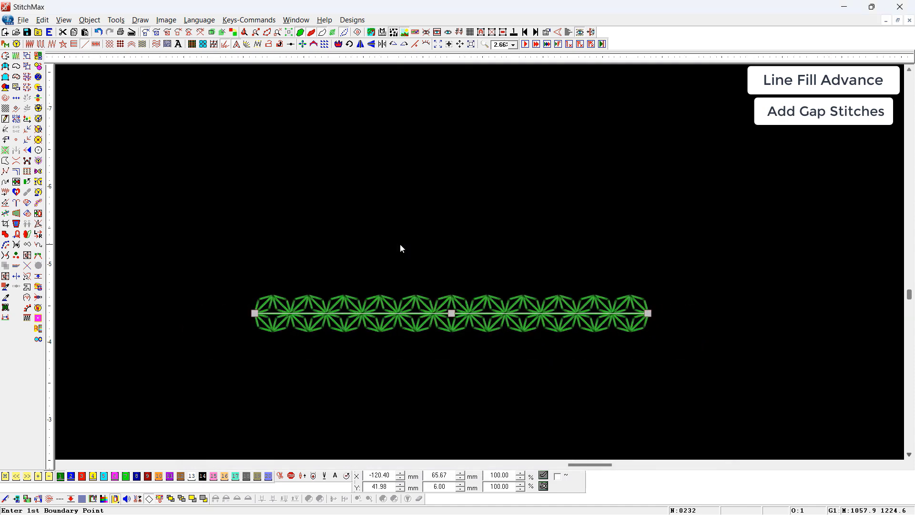
Enable Add Gap Stitches in the new line's advanced Line Fill parameters
{"action": "left_click_drag", "start_coordinate": [437, 277], "coordinate": [279, 373]}
{"action": "right_click", "coordinate": [372, 387]}
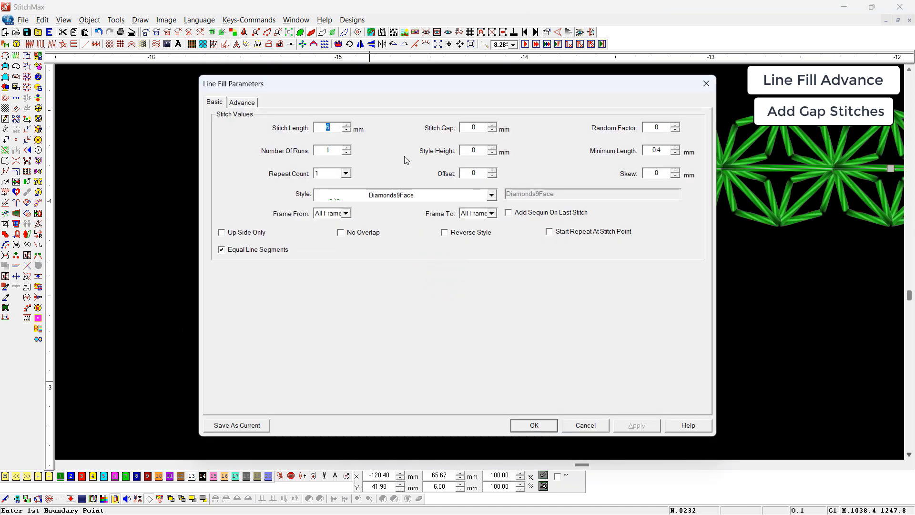
{"action": "key", "text": "Return"}
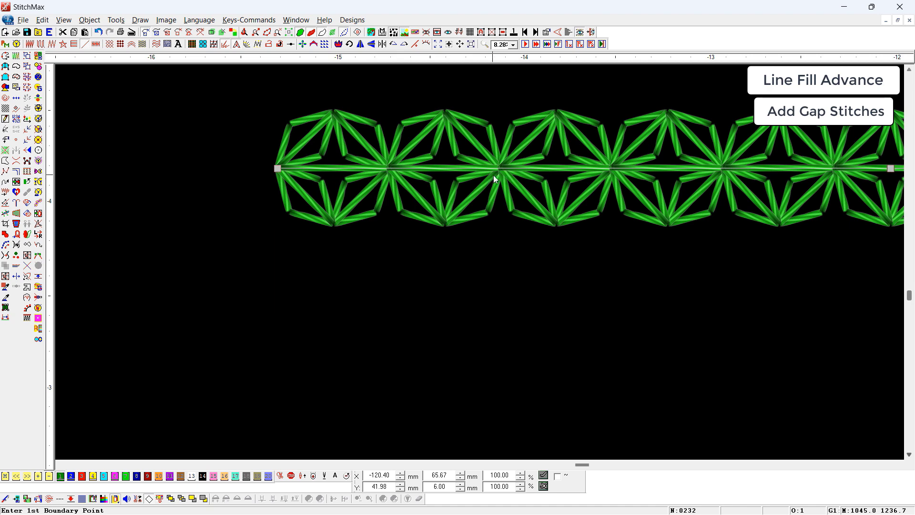
{"action": "key", "text": "ctrl+Tab"}
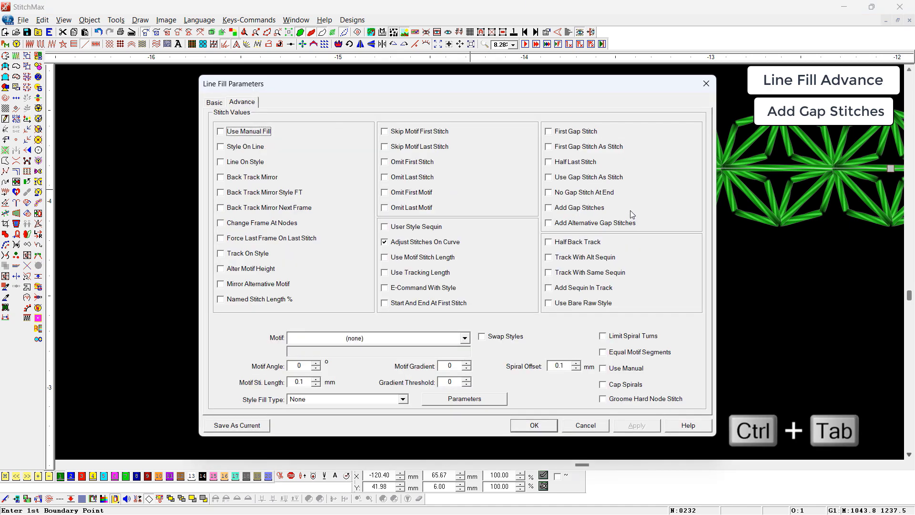
{"action": "left_click", "coordinate": [554, 212]}
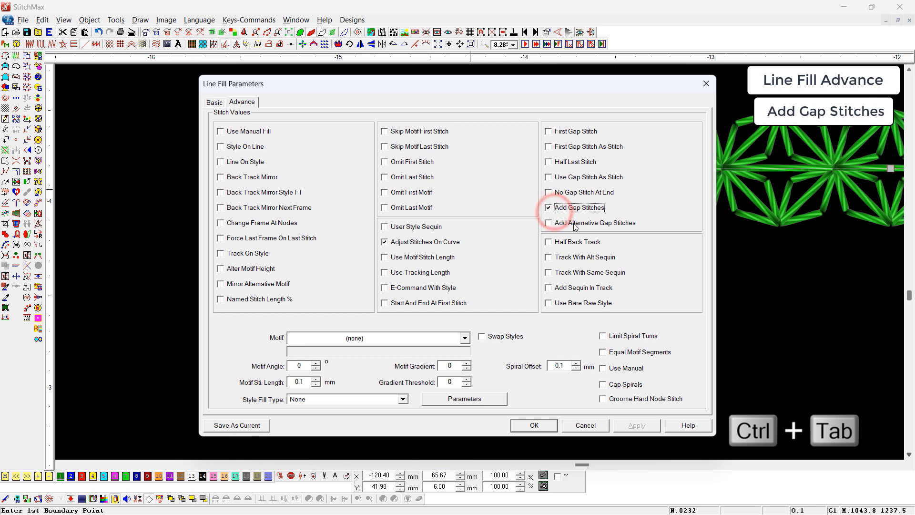
{"action": "key", "text": "Return"}
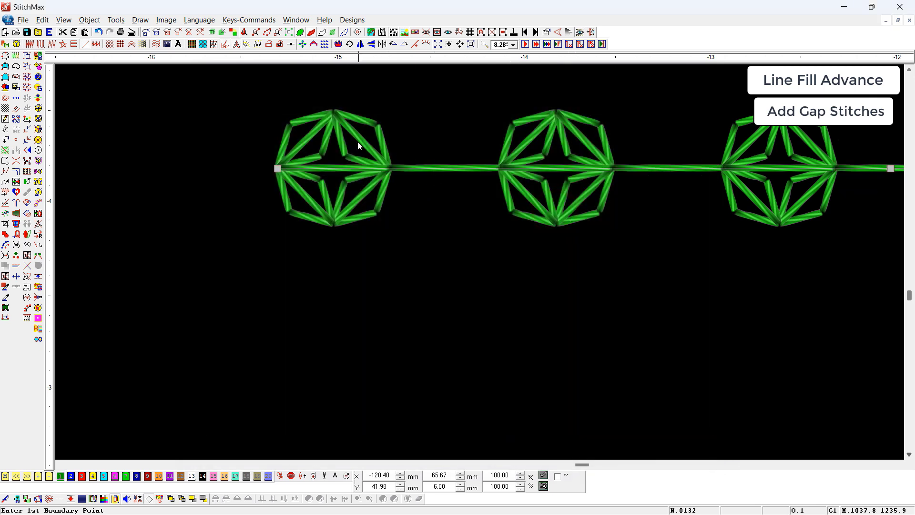
{"action": "right_click", "coordinate": [346, 151]}
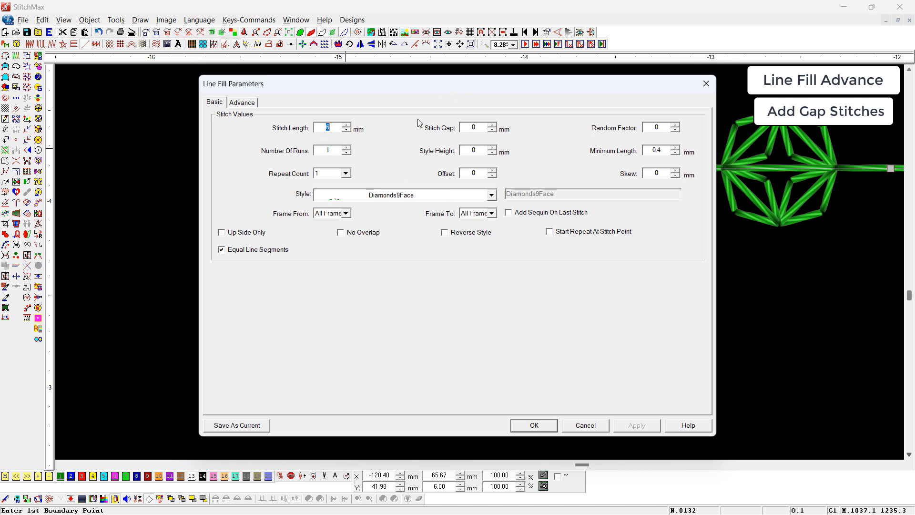
{"action": "key", "text": "ctrl+Tab"}
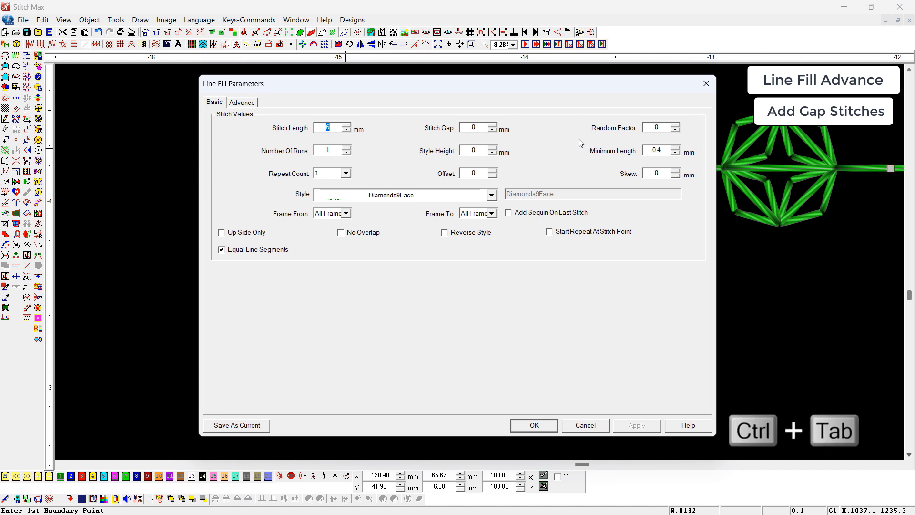
{"action": "key", "text": "ctrl+Tab"}
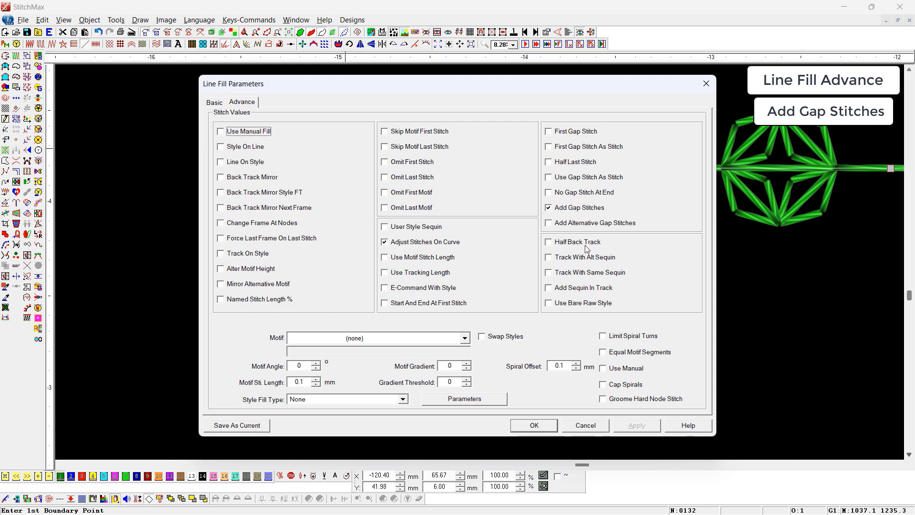
{"action": "left_click", "coordinate": [532, 425]}
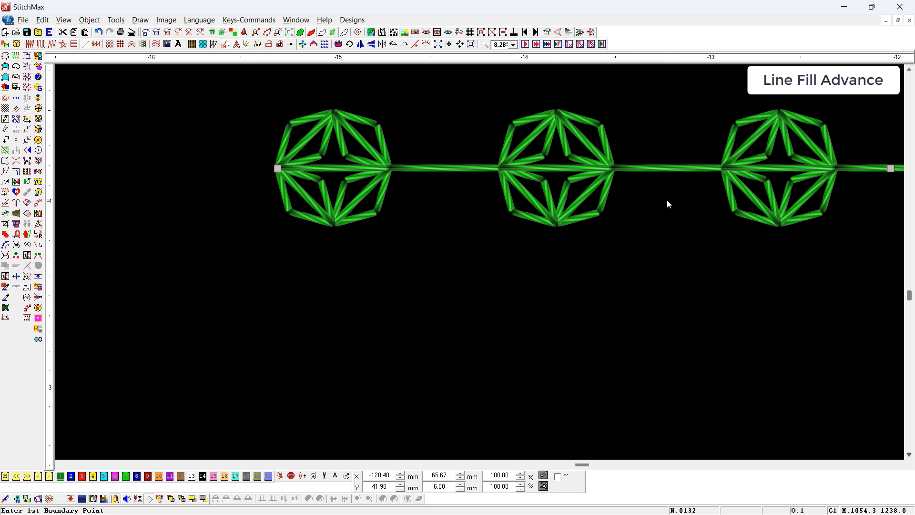
Duplicate the green Diamonds9Face line in place and recolour the copy yellow, colour 4
{"action": "scroll", "coordinate": [480, 230], "scroll_direction": "down", "scroll_amount": 2}
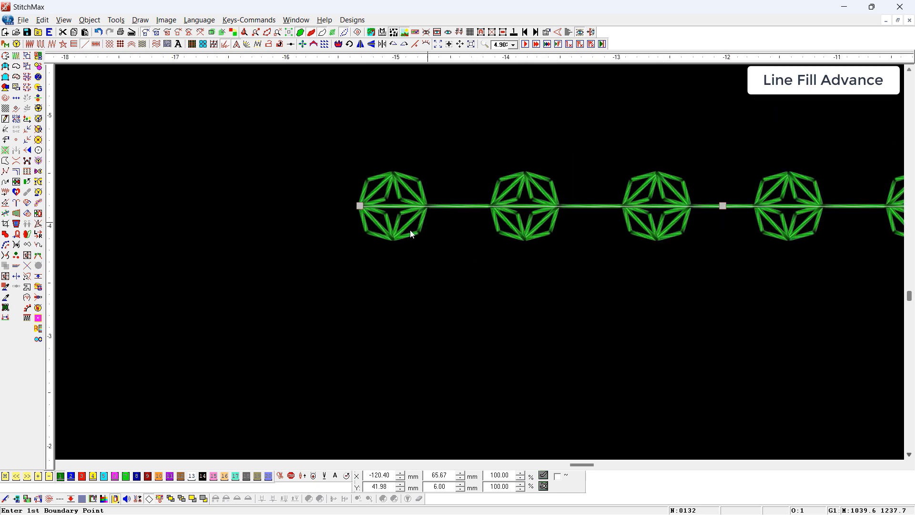
{"action": "scroll", "coordinate": [409, 230], "scroll_direction": "up", "scroll_amount": 4}
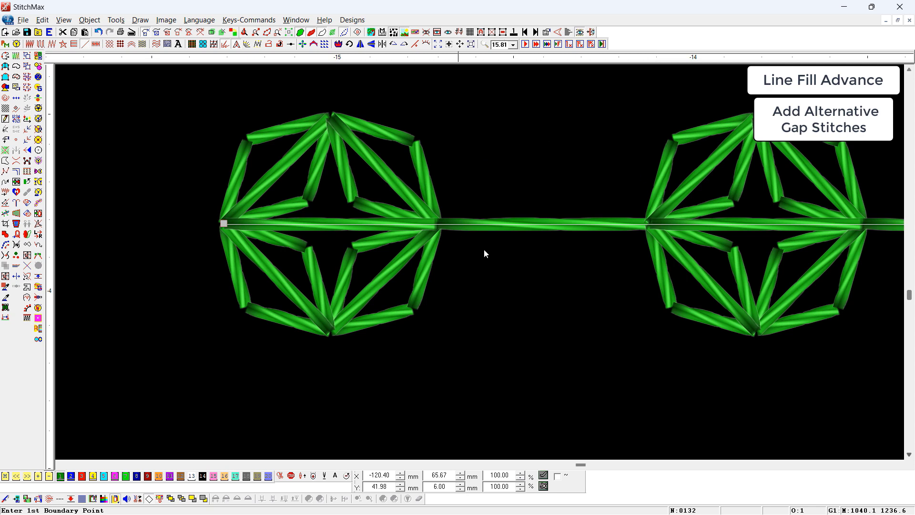
{"action": "key", "text": "ctrl+c"}
{"action": "key", "text": "ctrl+v"}
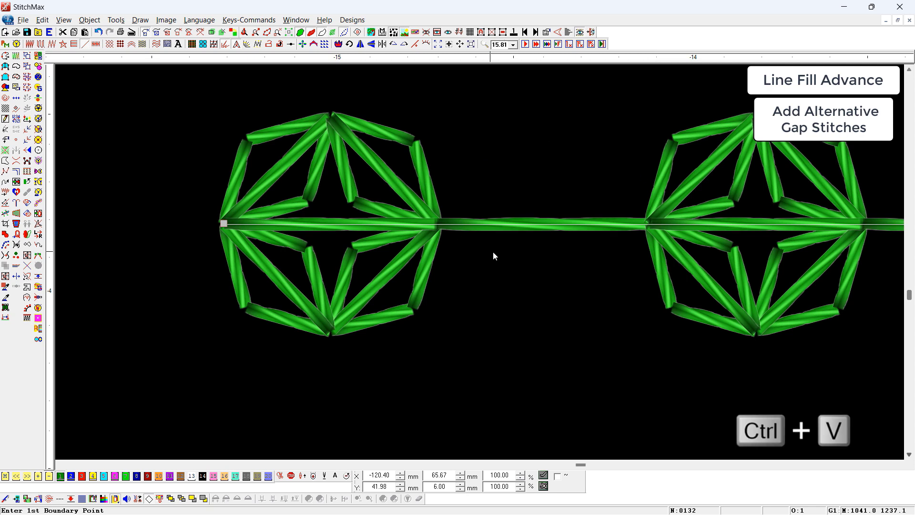
{"action": "left_click", "coordinate": [93, 476]}
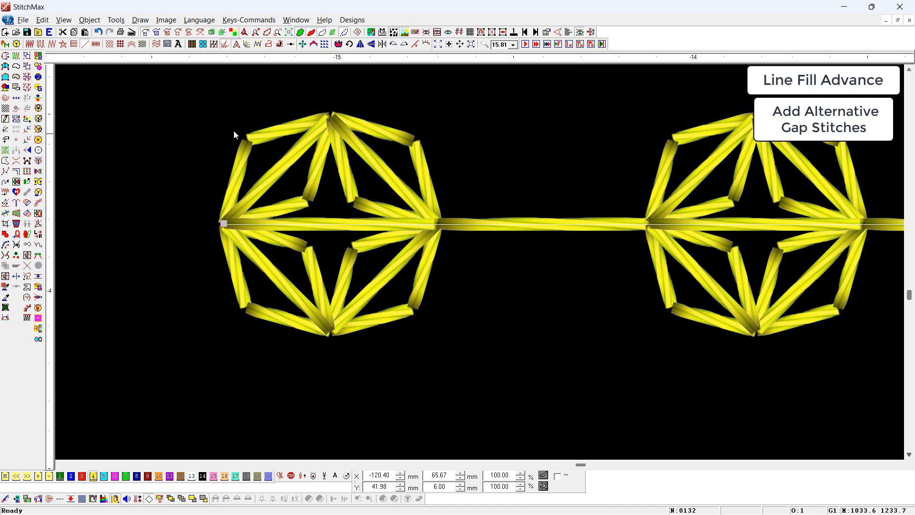
Enable Add Alternative Gap Stitches in the yellow line's advanced Line Fill parameters
{"action": "key", "text": "ctrl+Tab"}
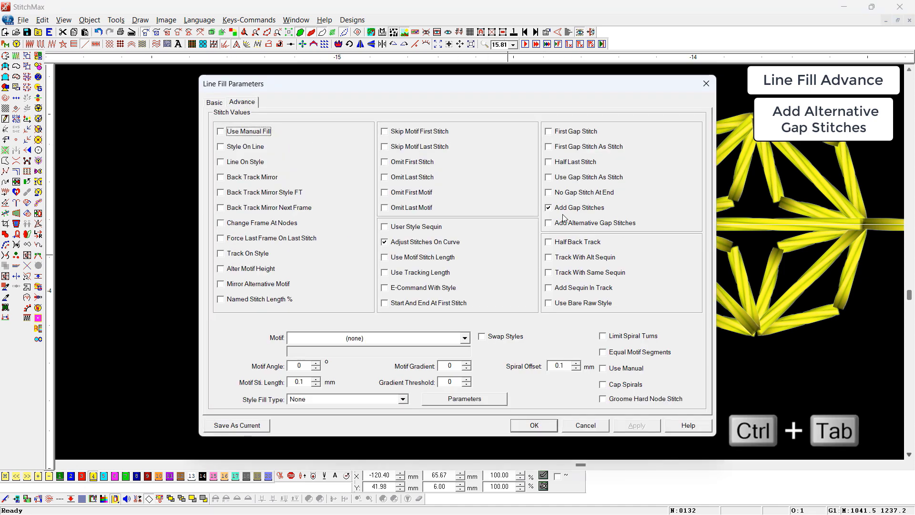
{"action": "left_click", "coordinate": [558, 224]}
{"action": "key", "text": "Return"}
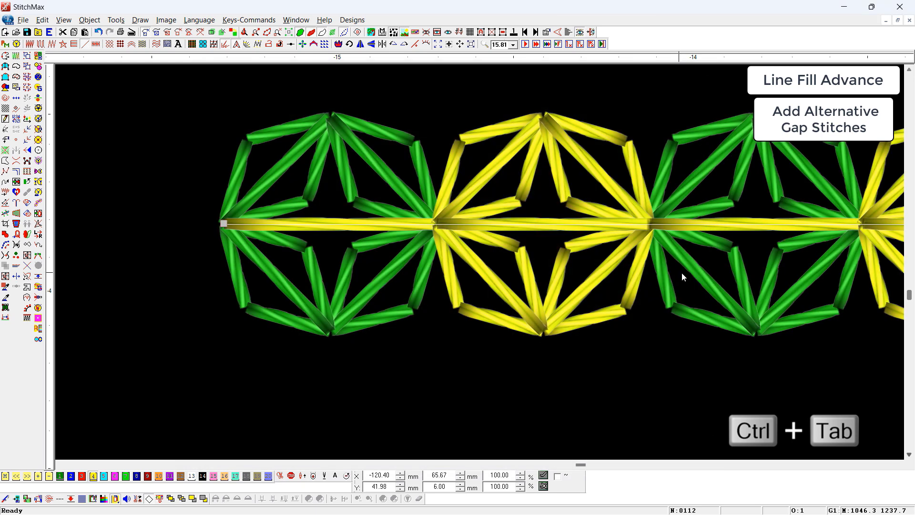
Review the gap stitch options in the green line's advanced Line Fill parameters, leaving them as they are
{"action": "scroll", "coordinate": [359, 267], "scroll_direction": "down", "scroll_amount": 2}
{"action": "left_click", "coordinate": [375, 347]}
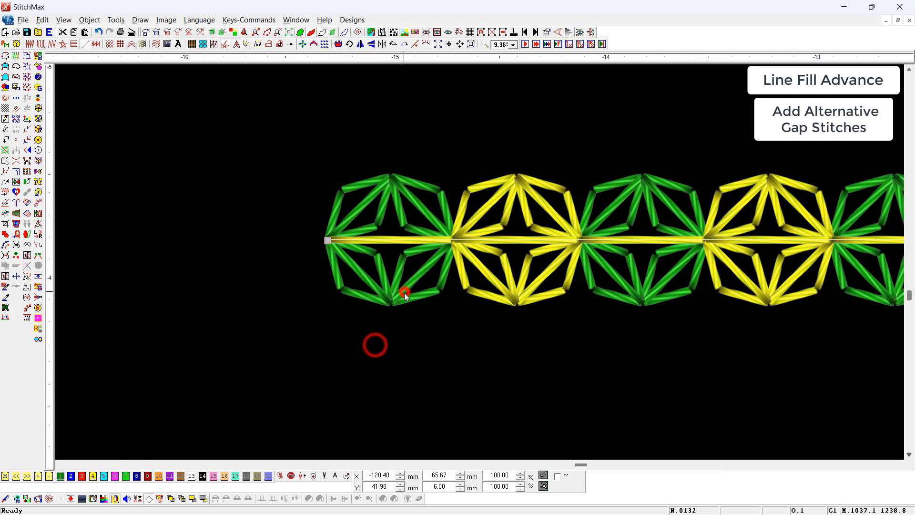
{"action": "key", "text": "ctrl+Tab"}
{"action": "key", "text": "ctrl+Tab"}
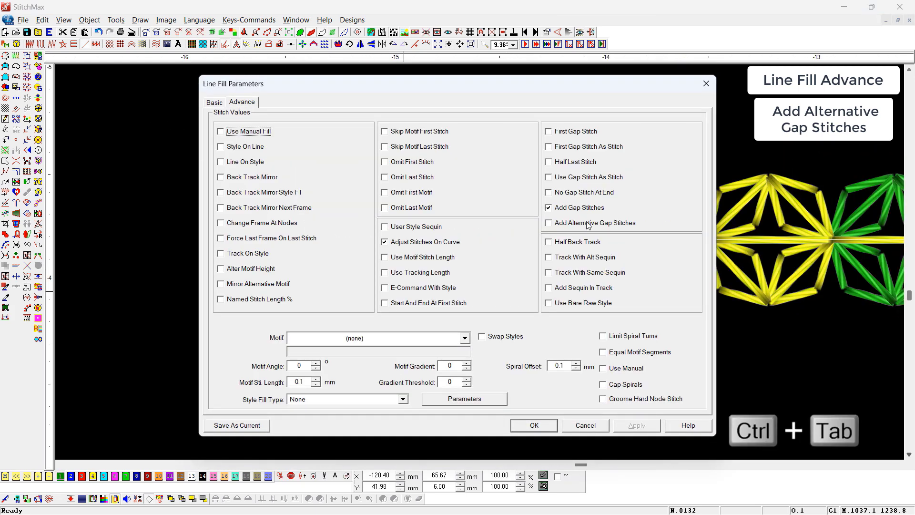
{"action": "key", "text": "Escape"}
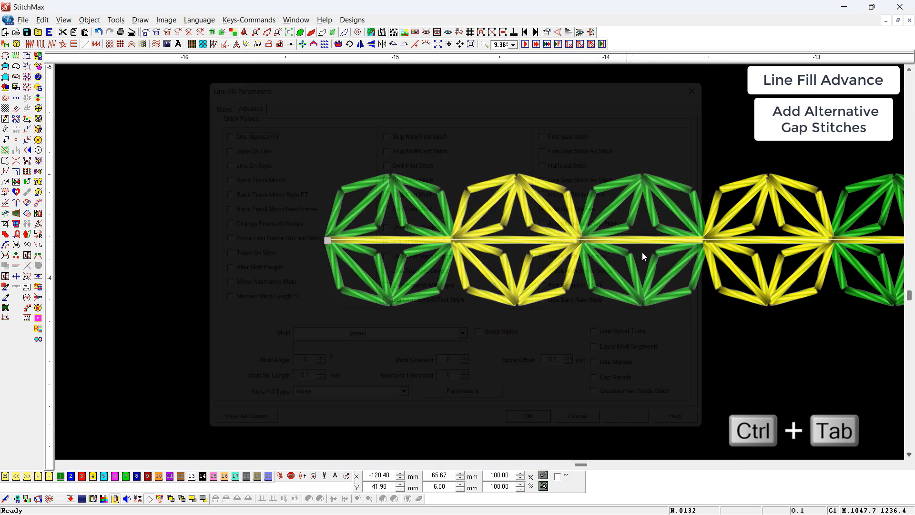
Review the gap stitch options in the yellow line's advanced Line Fill parameters and return to the realistic stitch display
{"action": "left_click", "coordinate": [534, 296]}
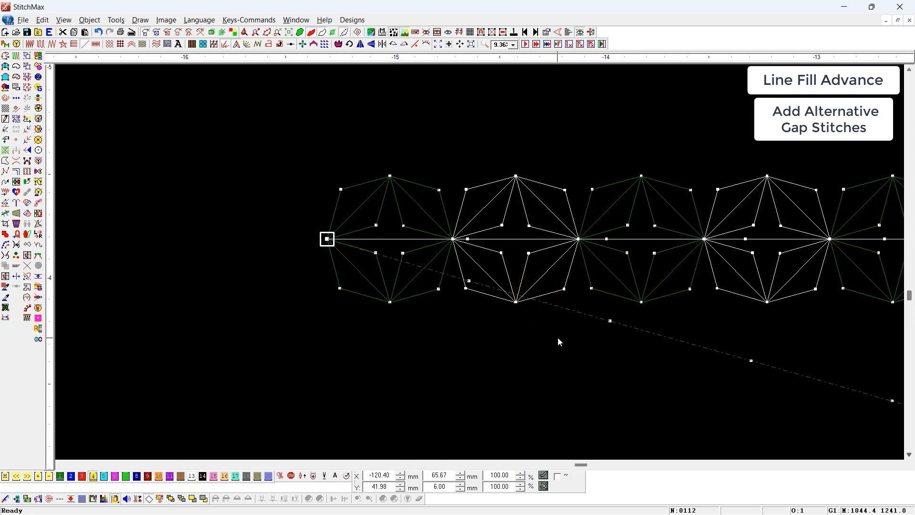
{"action": "key", "text": "ctrl+Tab"}
{"action": "left_click", "coordinate": [243, 103]}
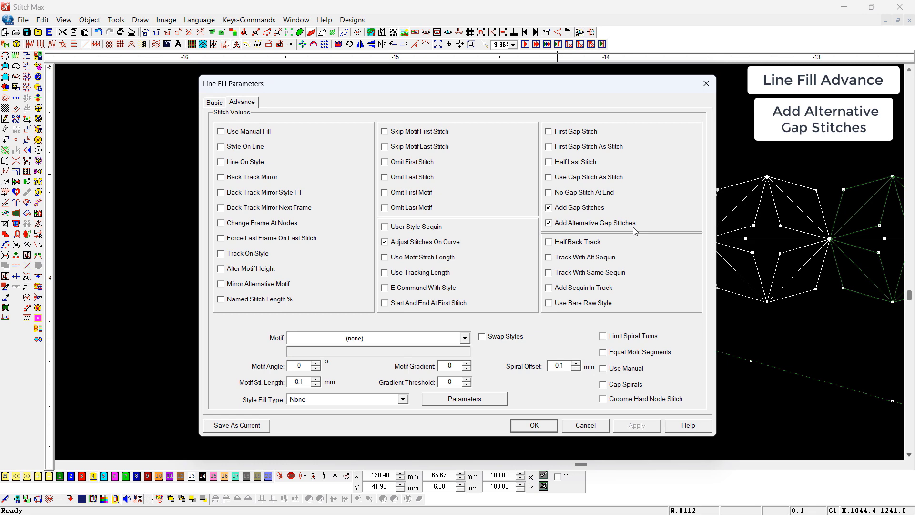
{"action": "key", "text": "Return"}
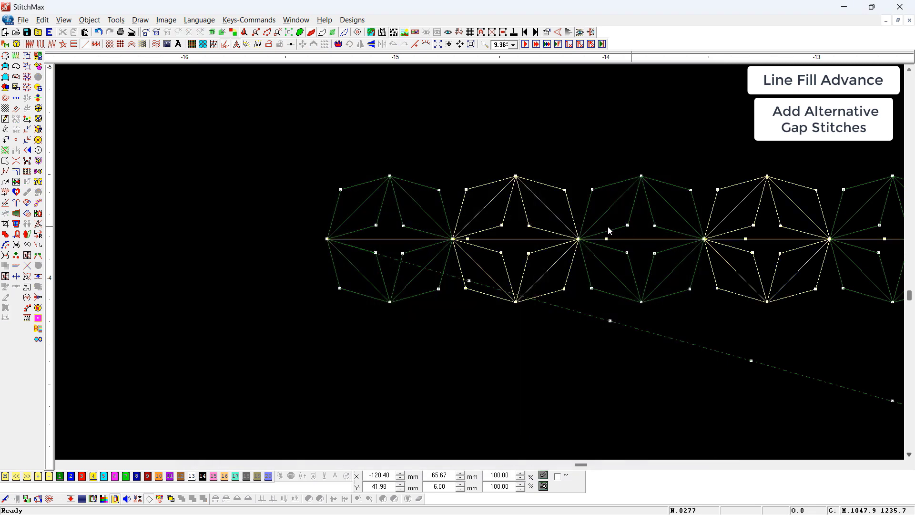
{"action": "key", "text": "t"}
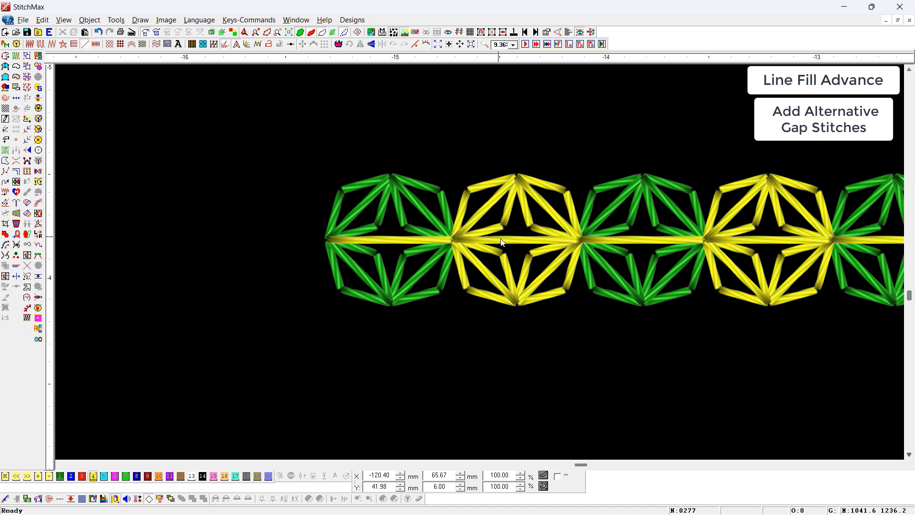
Delete all objects and draw a new horizontal Line Fill object about 27 mm long
{"action": "key", "text": "ctrl+a"}
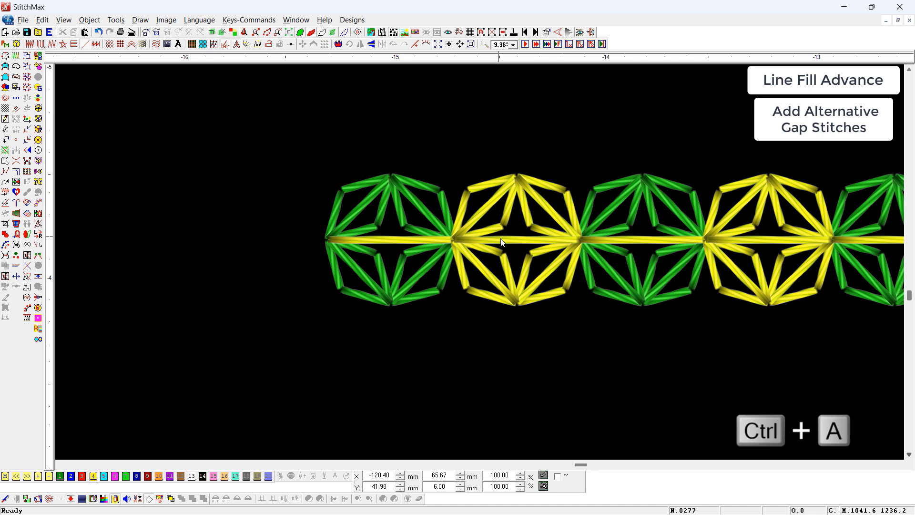
{"action": "key", "text": "F6"}
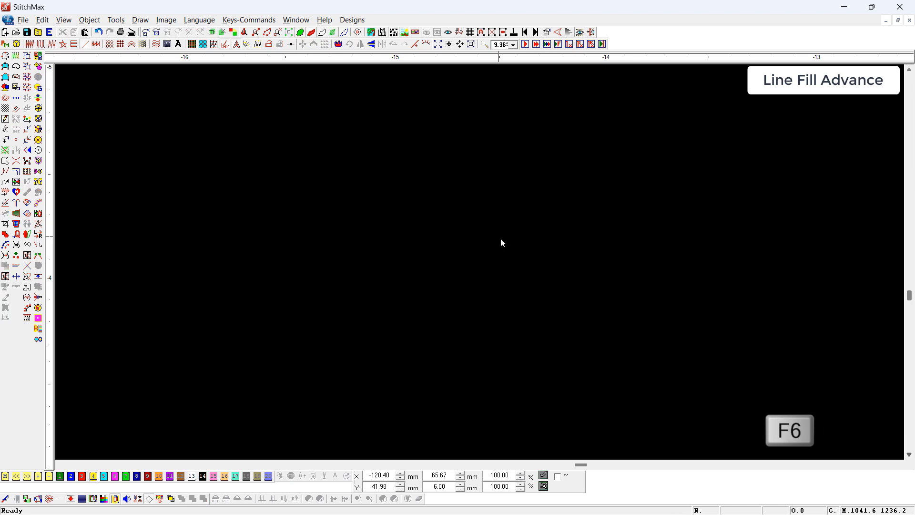
{"action": "key", "text": "F6"}
{"action": "left_click", "coordinate": [392, 302]}
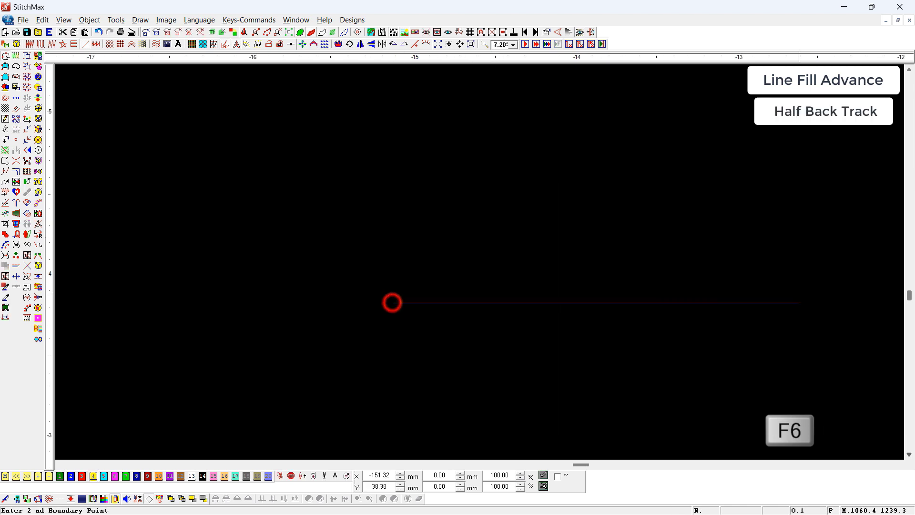
{"action": "left_click", "coordinate": [831, 294]}
{"action": "key", "text": "Return"}
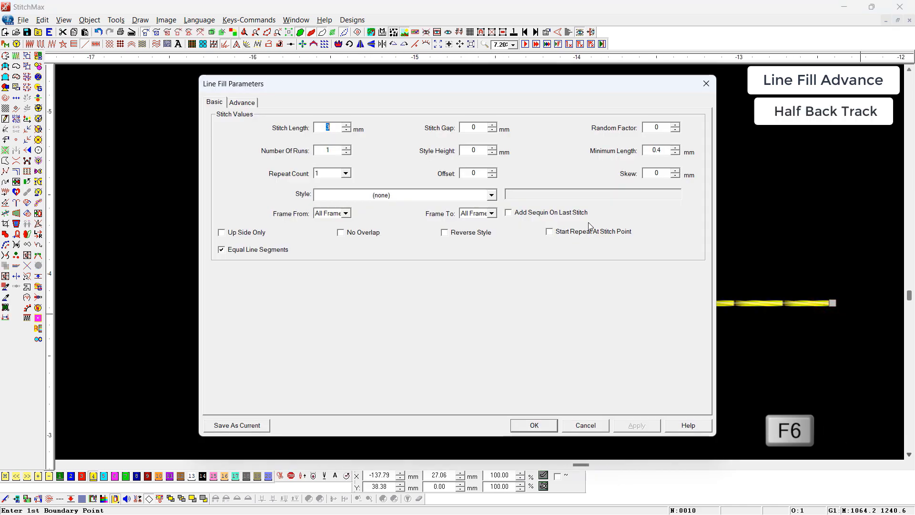
Set the new line's stitch length to 3.20 mm and its style to single
{"action": "type", "text": "3.20"}
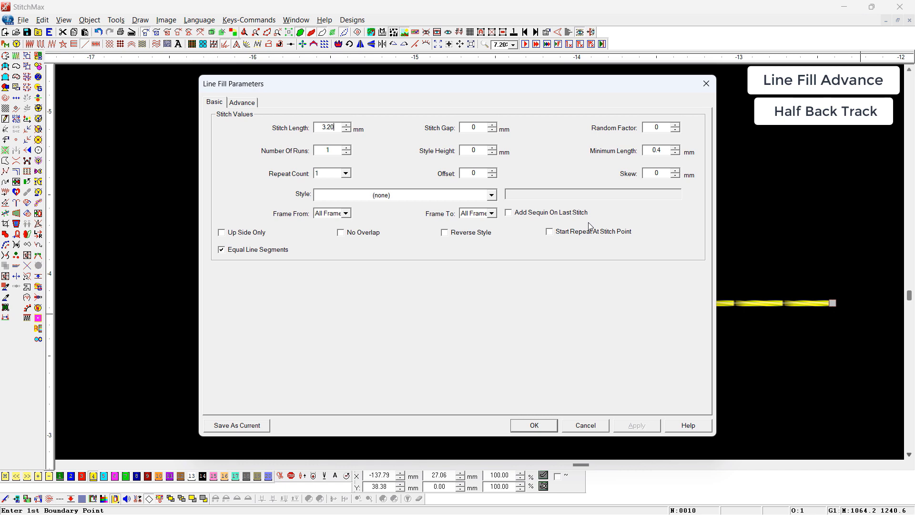
{"action": "left_click", "coordinate": [380, 197]}
{"action": "left_click", "coordinate": [383, 196]}
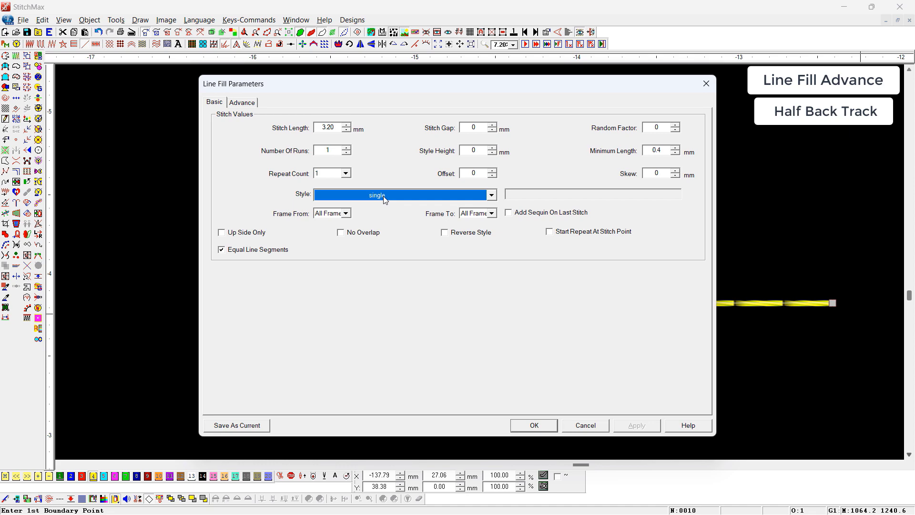
{"action": "key", "text": "Return"}
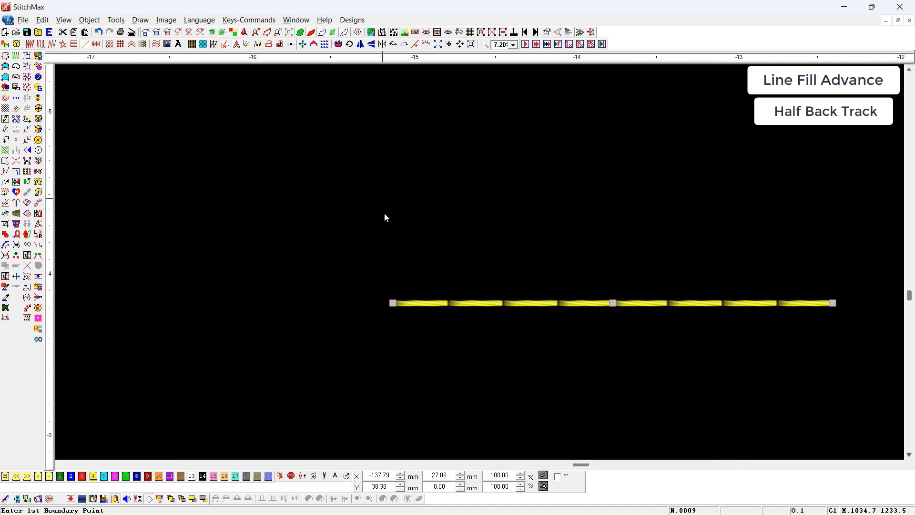
Insert a sequin row in the line's Sequin parameters and apply the 1 Size 3.0 Circle sequins
{"action": "key", "text": "q"}
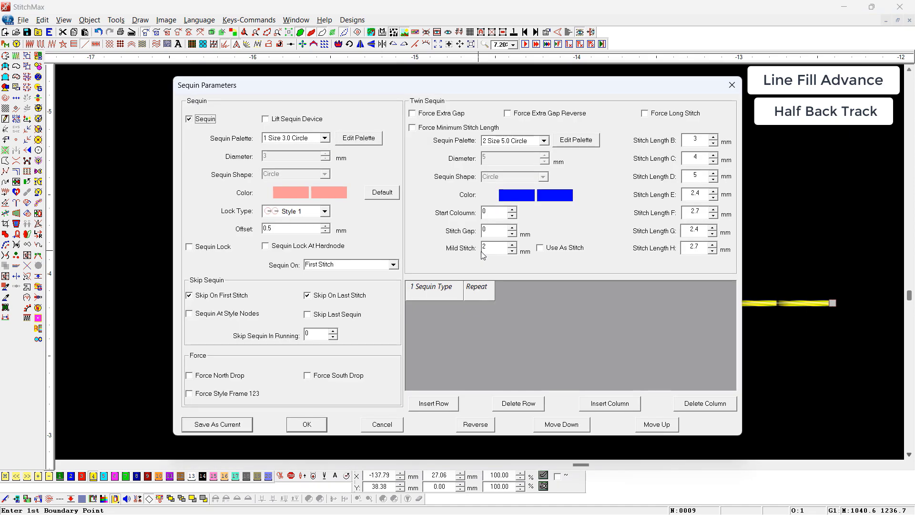
{"action": "left_click", "coordinate": [433, 403]}
{"action": "left_click", "coordinate": [307, 423]}
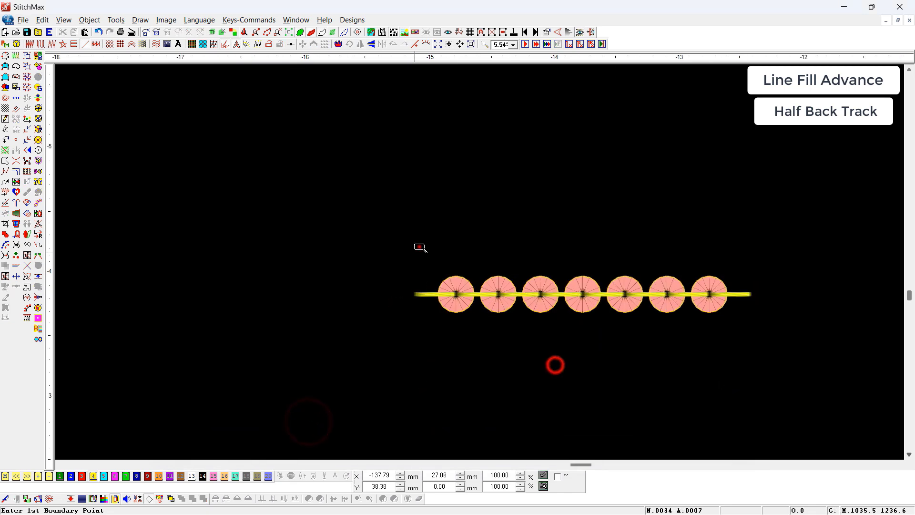
Step through the sequin line's stitches in outline view from its first stitch to its last
{"action": "left_click", "coordinate": [419, 247]}
{"action": "key", "text": "t"}
{"action": "key", "text": "s"}
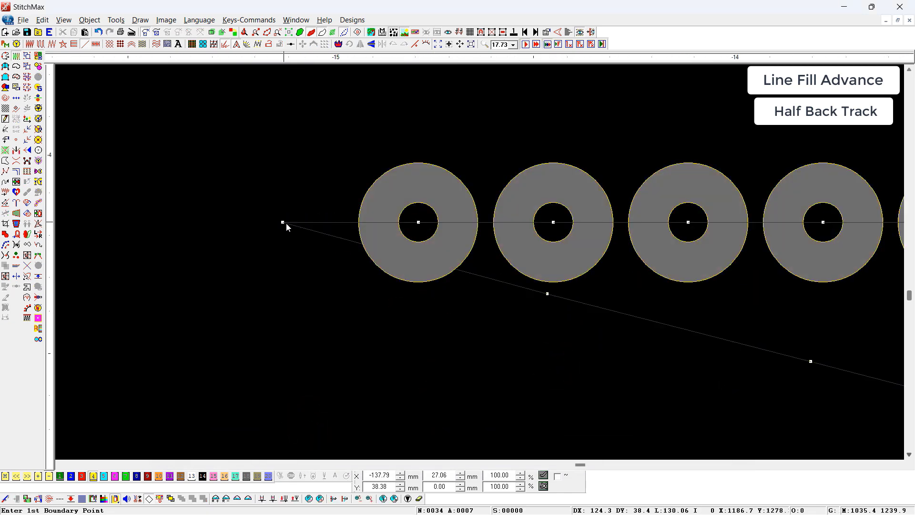
{"action": "left_click", "coordinate": [286, 222]}
{"action": "key", "text": "minus"}
{"action": "key", "text": "Right"}
{"action": "key", "text": "minus"}
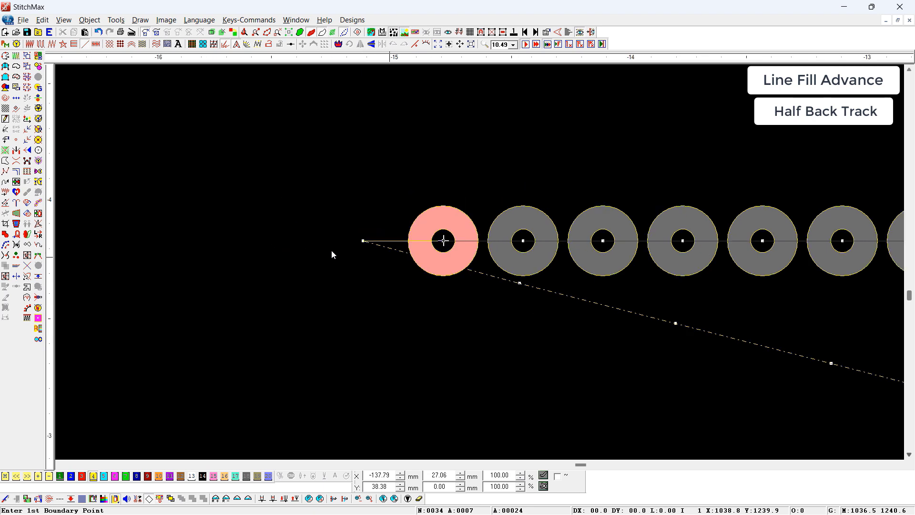
{"action": "key", "text": "Right"}
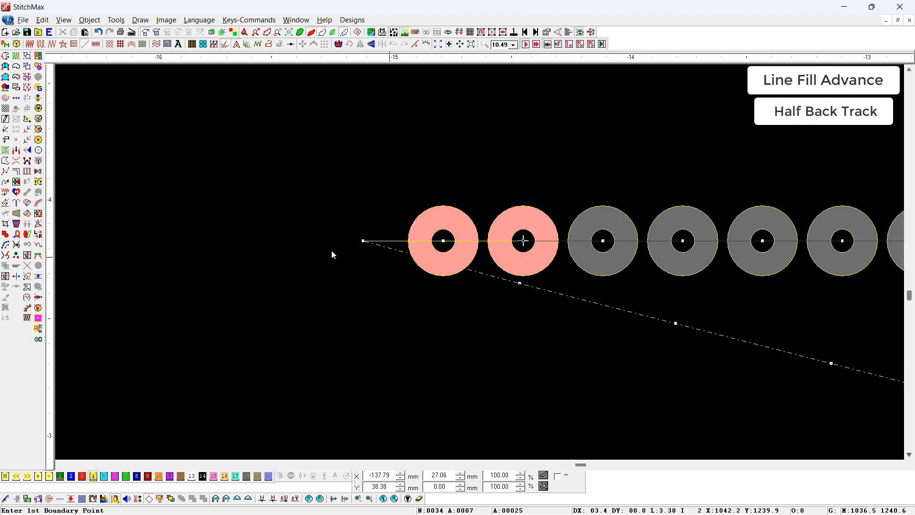
{"action": "key", "text": "Right"}
{"action": "key", "text": "Right"}
{"action": "key", "text": "Right"}
{"action": "key", "text": "Right"}
{"action": "key", "text": "Right"}
{"action": "key", "text": "Right"}
{"action": "key", "text": "minus"}
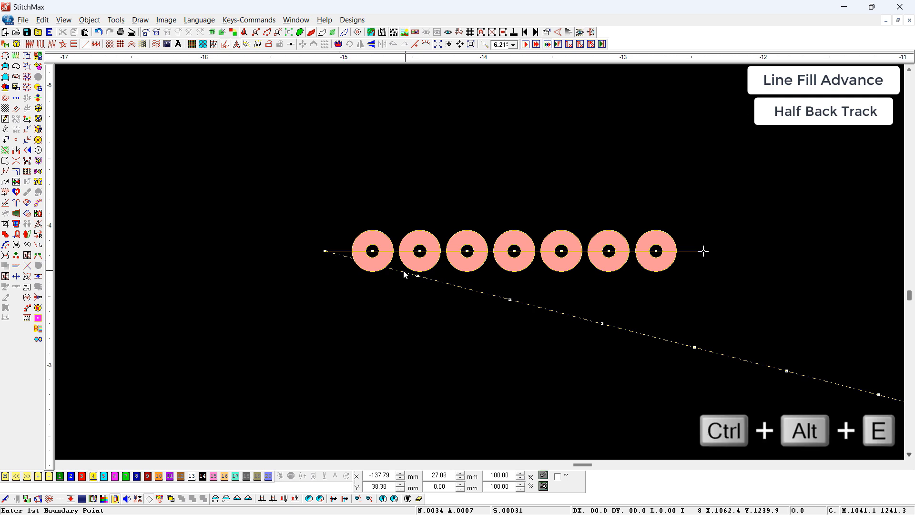
Enable Style On Line and Line On Style in the sequin line's advanced Line Fill parameters
{"action": "left_click_drag", "start_coordinate": [426, 214], "coordinate": [414, 296]}
{"action": "left_click", "coordinate": [499, 334]}
{"action": "double_click", "coordinate": [371, 251]}
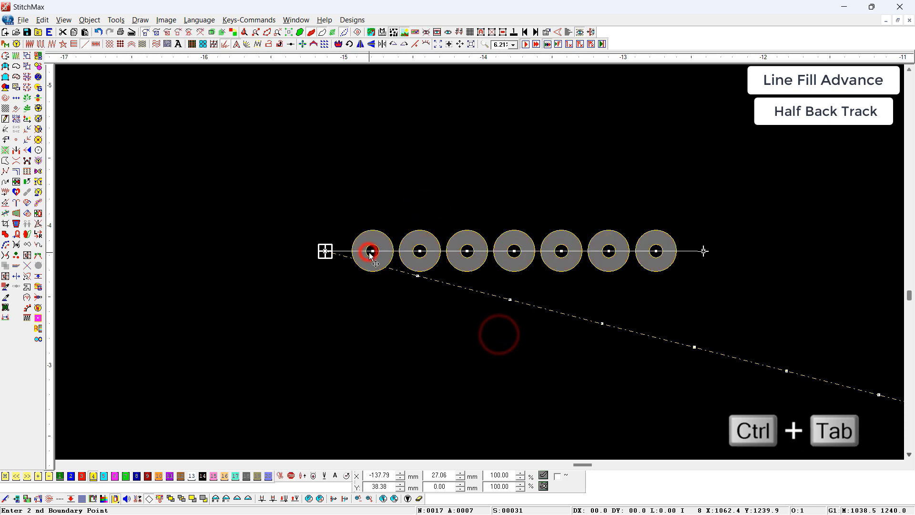
{"action": "key", "text": "ctrl+Tab"}
{"action": "left_click", "coordinate": [264, 162]}
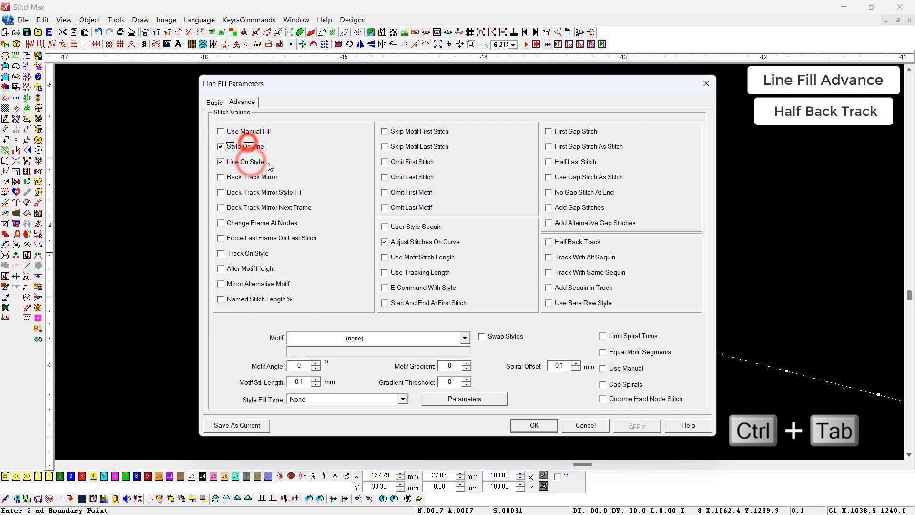
{"action": "key", "text": "Return"}
Step through the sequin line's return stitches and examine the back track at the line's far end up close
{"action": "key", "text": "ctrl+Tab"}
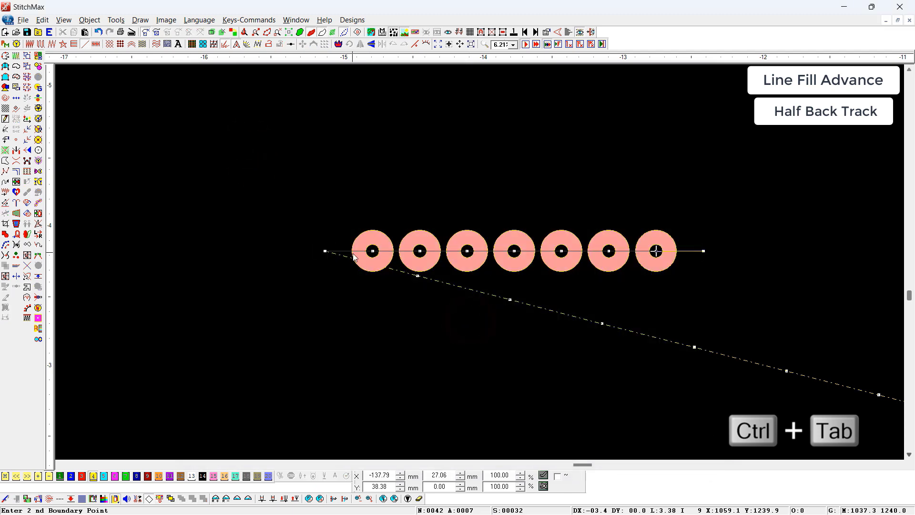
{"action": "key", "text": "ctrl+Tab"}
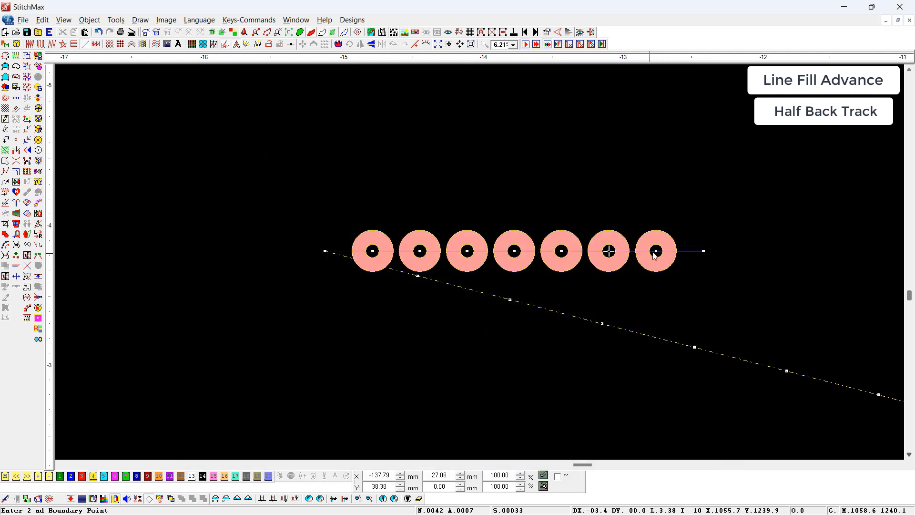
{"action": "left_click", "coordinate": [708, 232]}
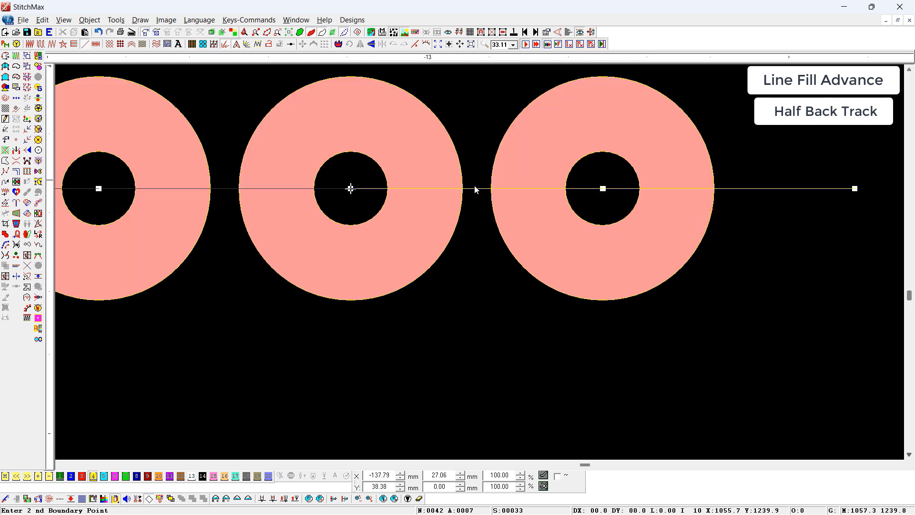
{"action": "scroll", "coordinate": [491, 200], "scroll_direction": "down", "scroll_amount": 2}
{"action": "key", "text": "Escape"}
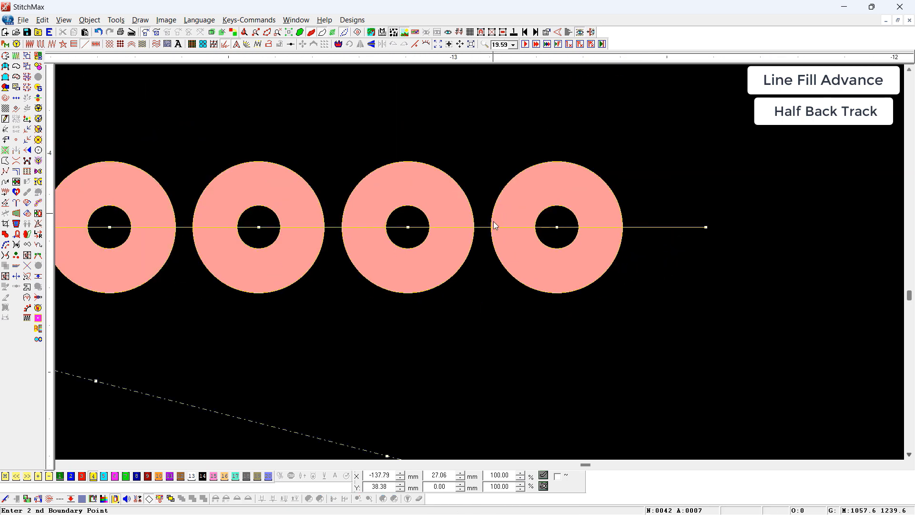
Enable Half Back Track in the sequin line's advanced Line Fill parameters and step through its back track stitches
{"action": "left_click", "coordinate": [483, 225]}
{"action": "scroll", "coordinate": [486, 254], "scroll_direction": "down", "scroll_amount": 2}
{"action": "key", "text": "ctrl+Tab"}
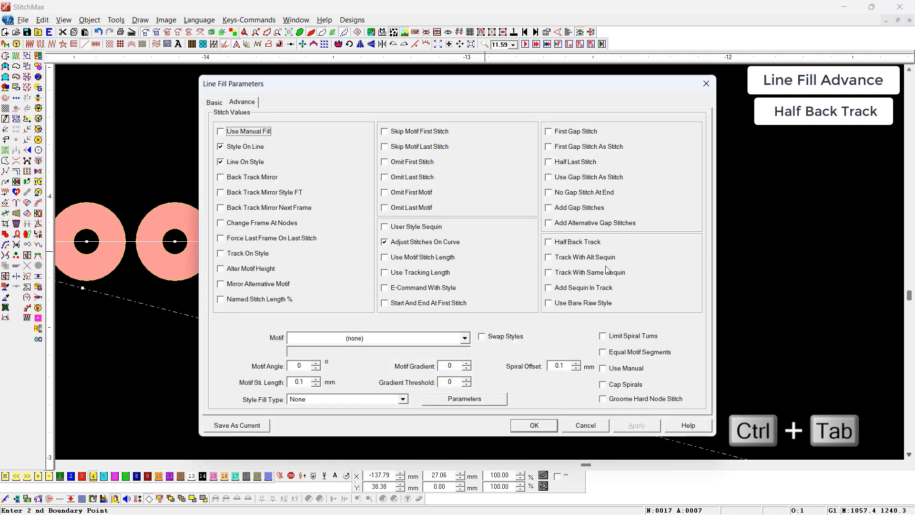
{"action": "left_click", "coordinate": [556, 242]}
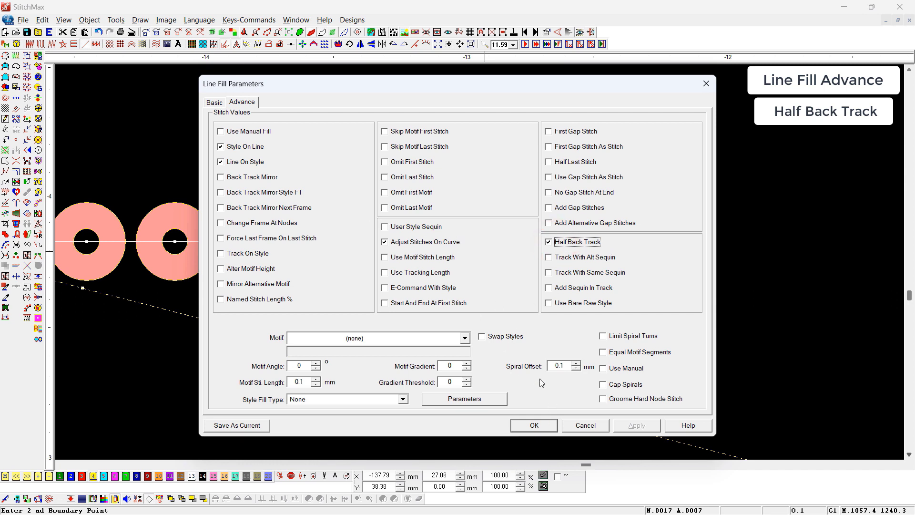
{"action": "left_click", "coordinate": [532, 429]}
{"action": "key", "text": "ctrl+4"}
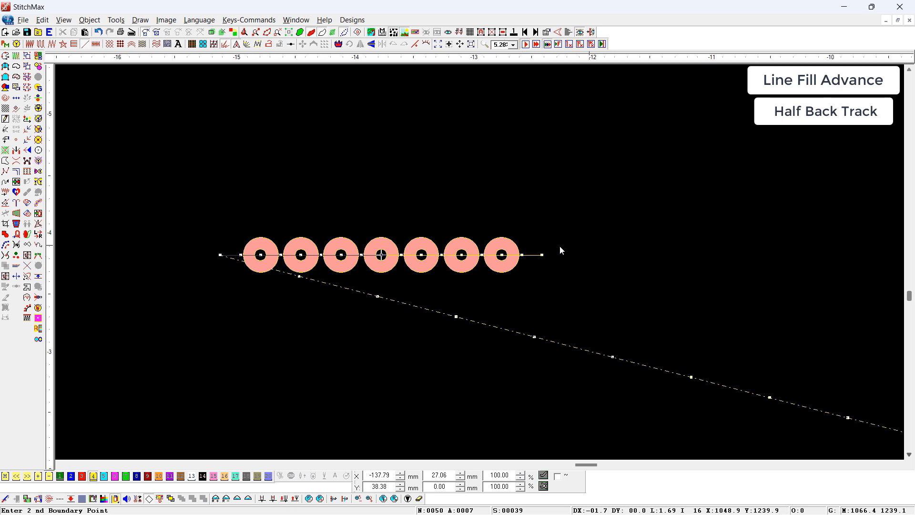
Review which advanced Line Fill options are enabled for the sequin line
{"action": "key", "text": "ctrl+Tab"}
{"action": "key", "text": "ctrl+Tab"}
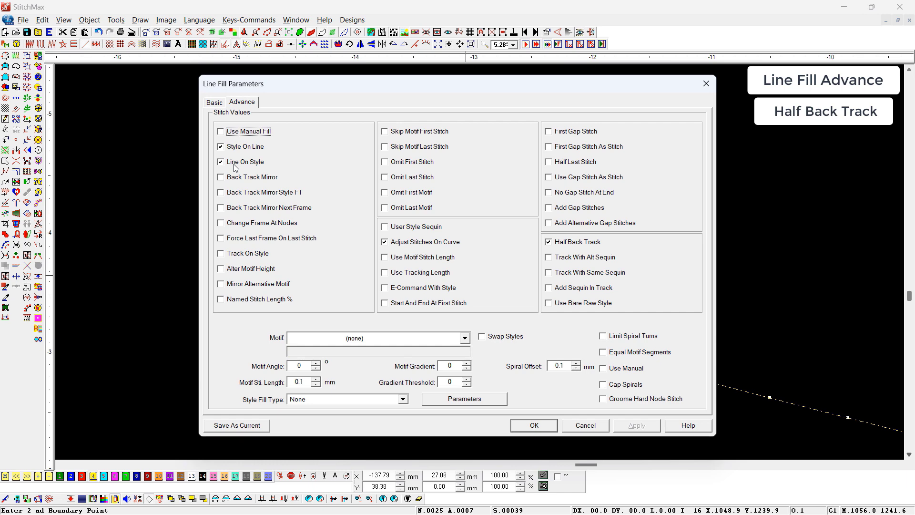
{"action": "key", "text": "Return"}
{"action": "scroll", "coordinate": [510, 213], "scroll_direction": "down", "scroll_amount": 1}
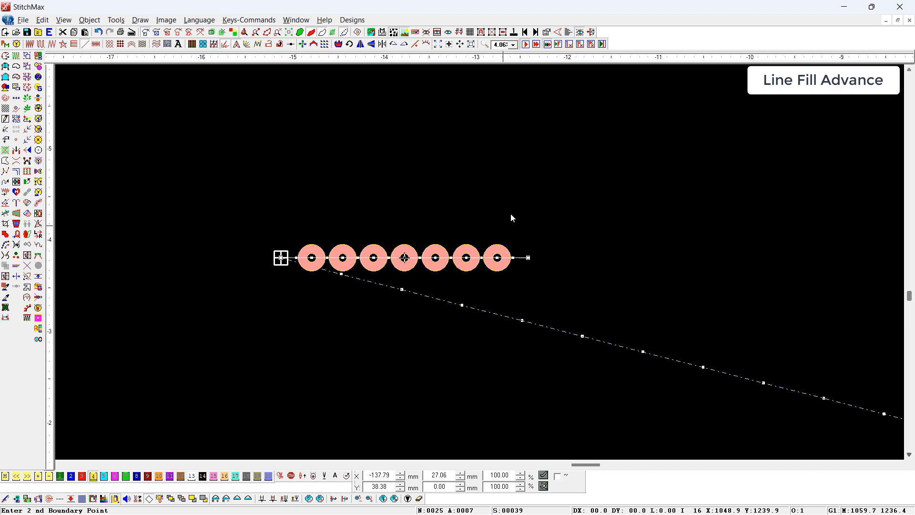
Delete everything in the design and draw a horizontal line about 60 mm long
{"action": "key", "text": "ctrl+a"}
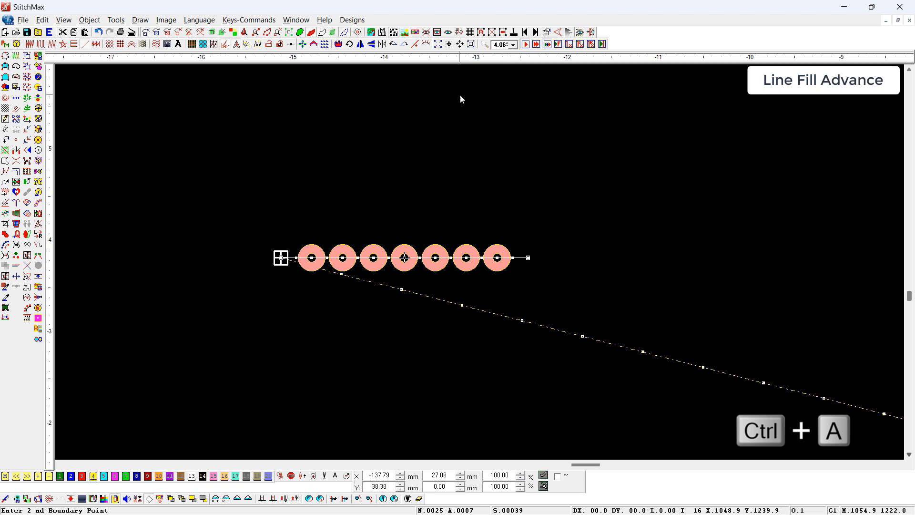
{"action": "key", "text": "F6"}
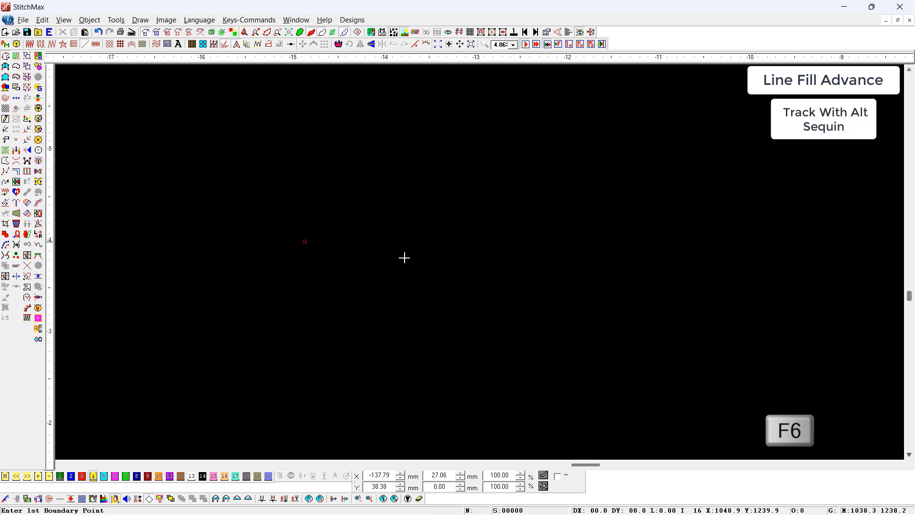
{"action": "left_click", "coordinate": [304, 241]}
{"action": "left_click", "coordinate": [850, 270]}
{"action": "right_click", "coordinate": [849, 270]}
Set the new line's Number of Runs to 2 in its Line Fill parameters
{"action": "key", "text": "ctrl+alt+e"}
{"action": "scroll", "coordinate": [773, 244], "scroll_direction": "down", "scroll_amount": 1}
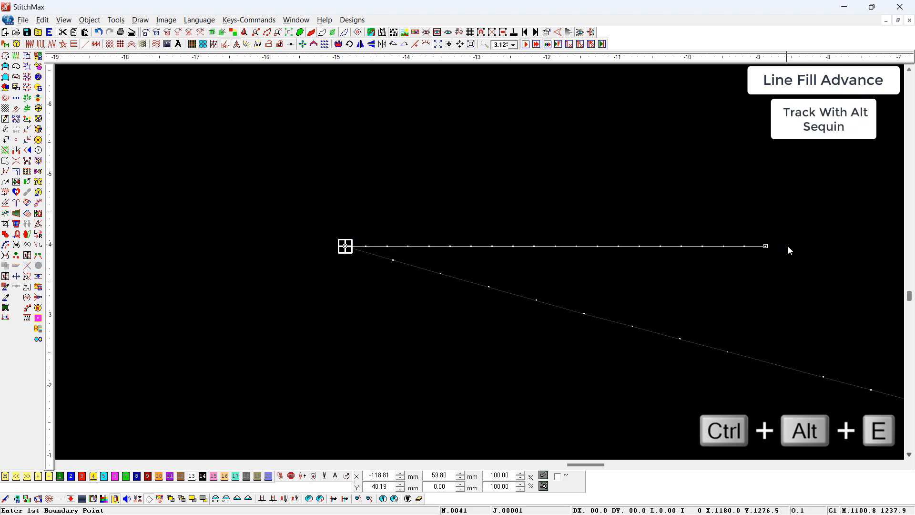
{"action": "scroll", "coordinate": [791, 249], "scroll_direction": "down", "scroll_amount": 1}
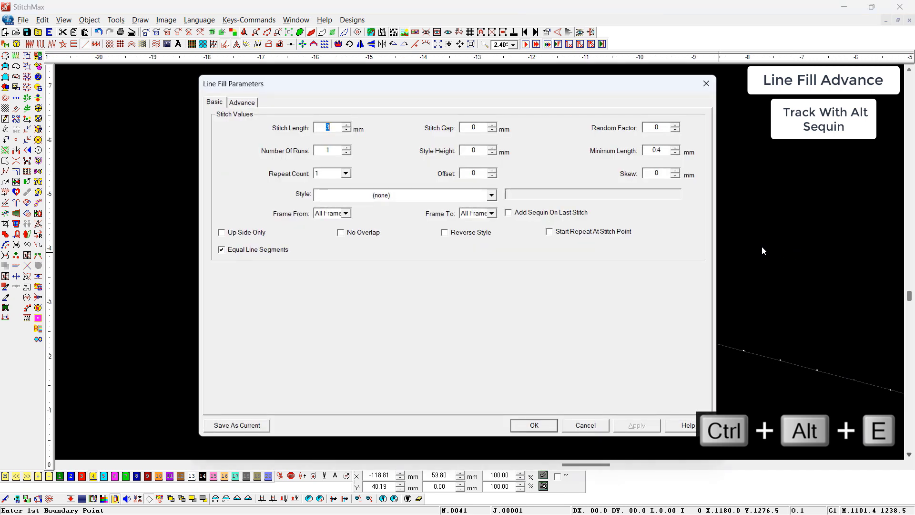
{"action": "double_click", "coordinate": [329, 150]}
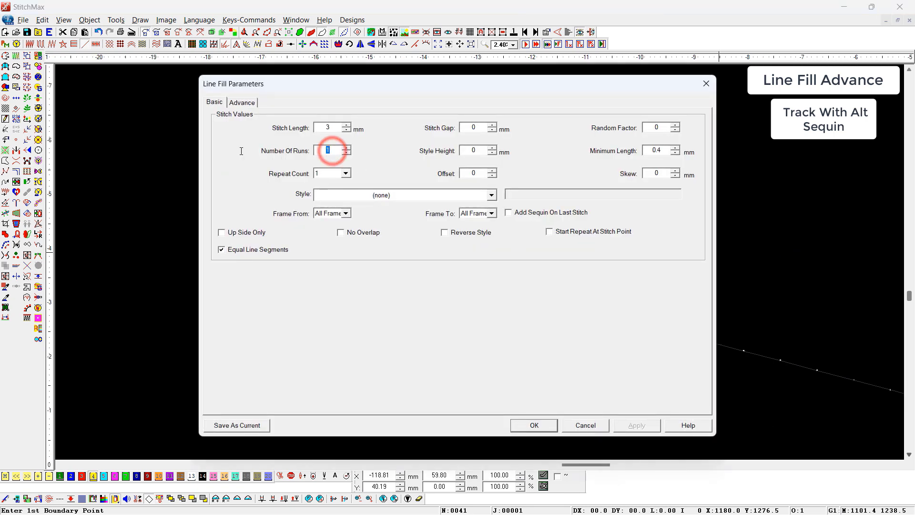
{"action": "type", "text": "2"}
{"action": "left_click", "coordinate": [390, 196]}
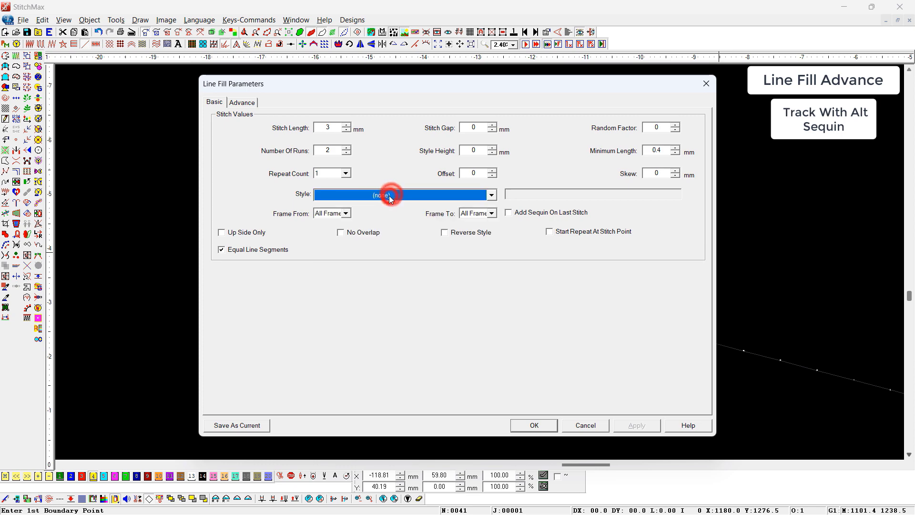
{"action": "key", "text": "Return"}
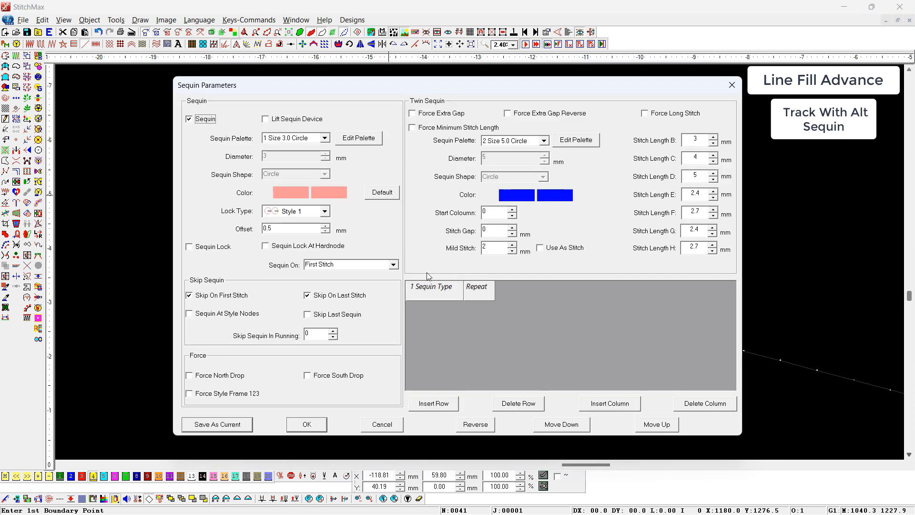
Enable Sequin on the line with a pattern of one A Sequin followed by one B Sequin
{"action": "left_click", "coordinate": [433, 403]}
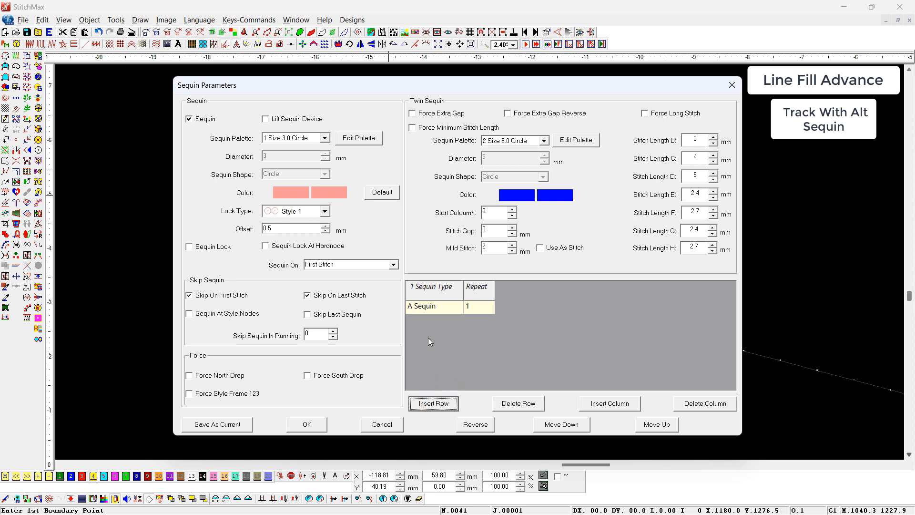
{"action": "left_click", "coordinate": [486, 291]}
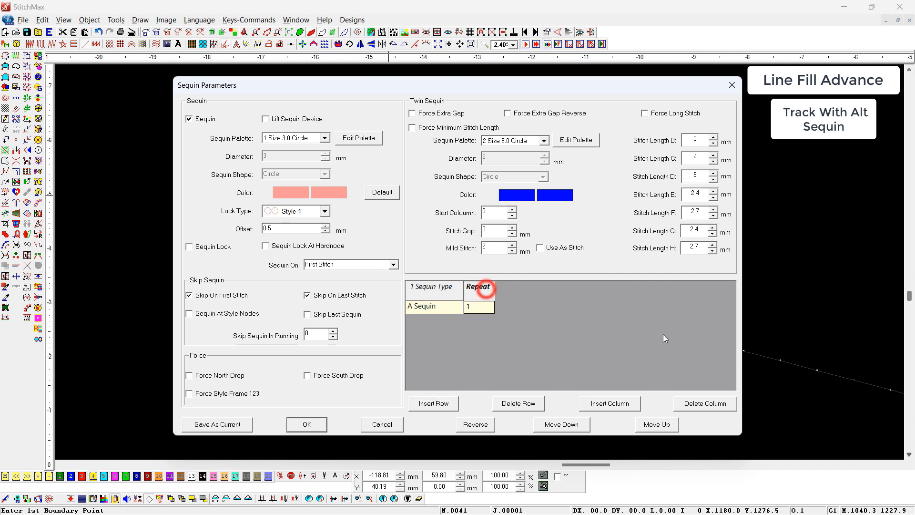
{"action": "left_click", "coordinate": [623, 404]}
{"action": "left_click", "coordinate": [513, 307]}
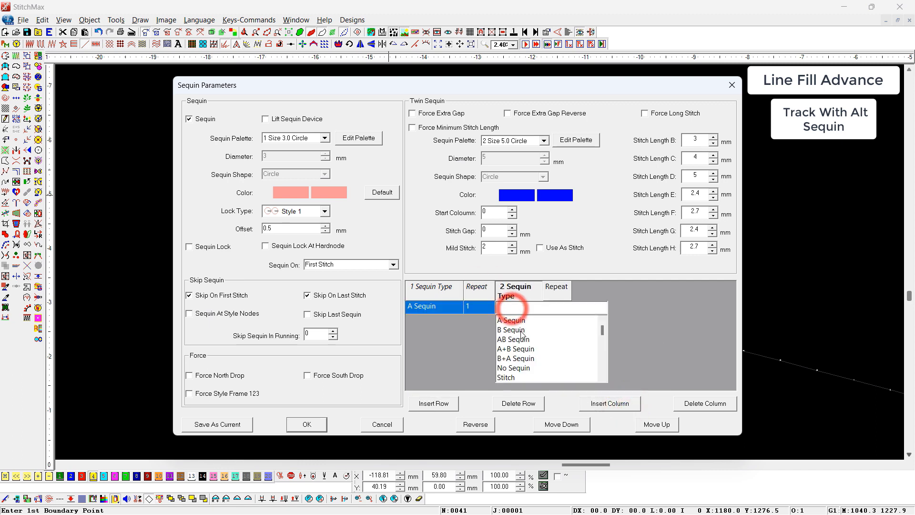
{"action": "left_click", "coordinate": [518, 330]}
{"action": "left_click", "coordinate": [558, 308]}
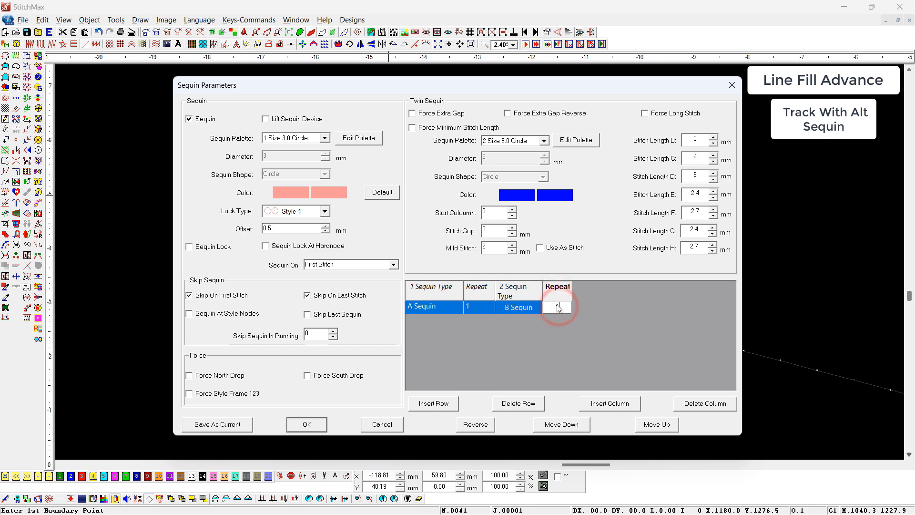
Enable Force Long Stitch and set Stitch Length B to 5 mm in the line's Sequin parameters
{"action": "left_click", "coordinate": [681, 113]}
{"action": "double_click", "coordinate": [701, 139]}
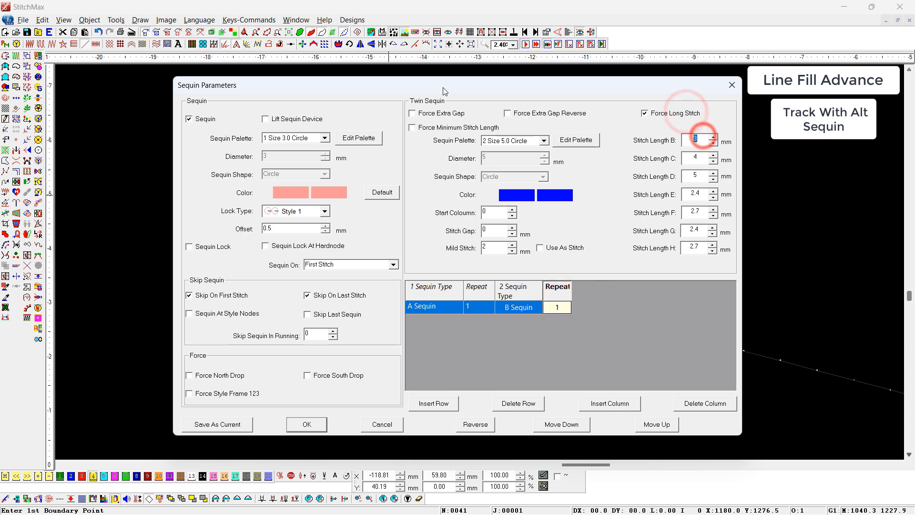
{"action": "key", "text": "Return"}
{"action": "left_click", "coordinate": [444, 280]}
Step through the line's alternating A and B sequin stitches from its start
{"action": "key", "text": "z"}
{"action": "left_click_drag", "start_coordinate": [357, 172], "coordinate": [465, 349]}
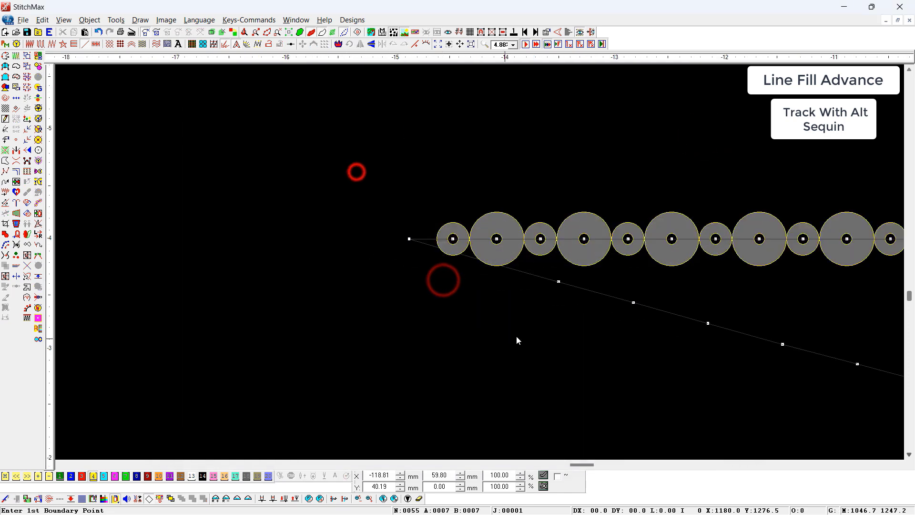
{"action": "key", "text": "ctrl+4"}
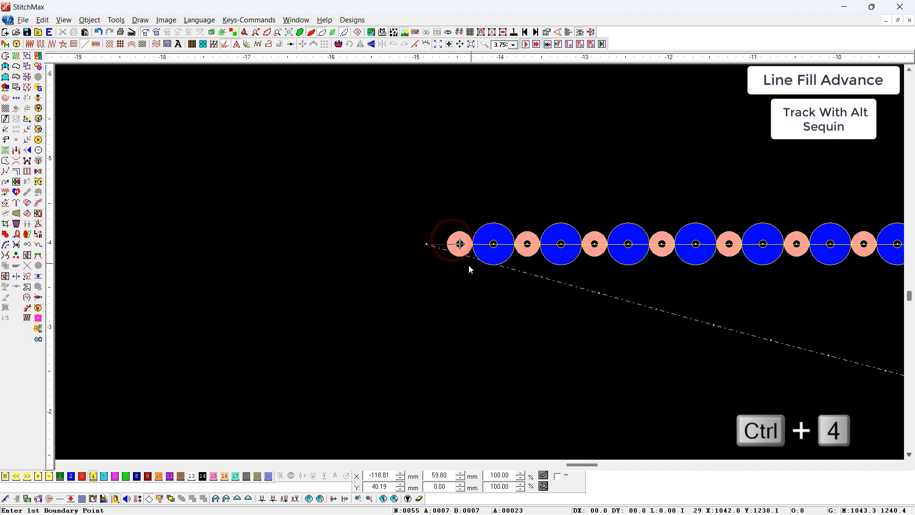
{"action": "key", "text": "Right"}
{"action": "key", "text": "Right"}
{"action": "scroll", "coordinate": [469, 266], "scroll_direction": "down", "scroll_amount": 2}
{"action": "key", "text": "Right"}
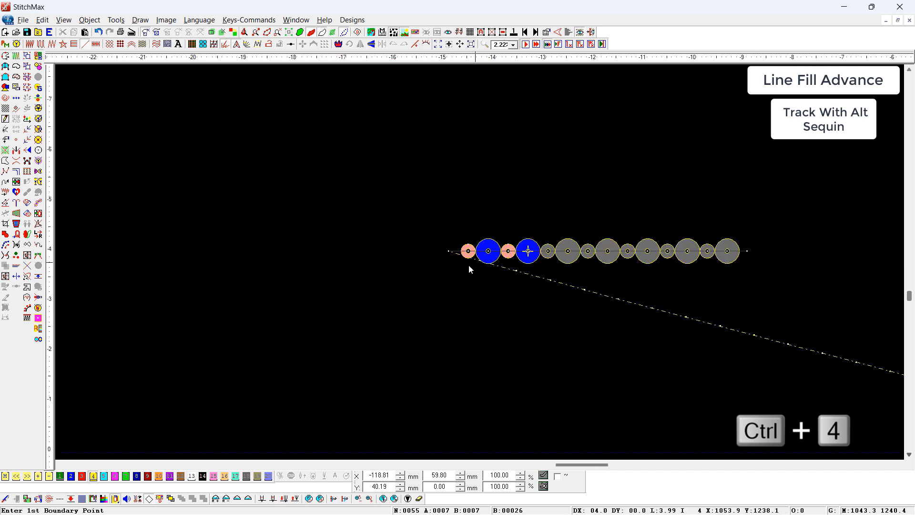
{"action": "key", "text": "Right"}
{"action": "key", "text": "Right"}
{"action": "key", "text": "Right"}
{"action": "key", "text": "Right"}
{"action": "key", "text": "Right"}
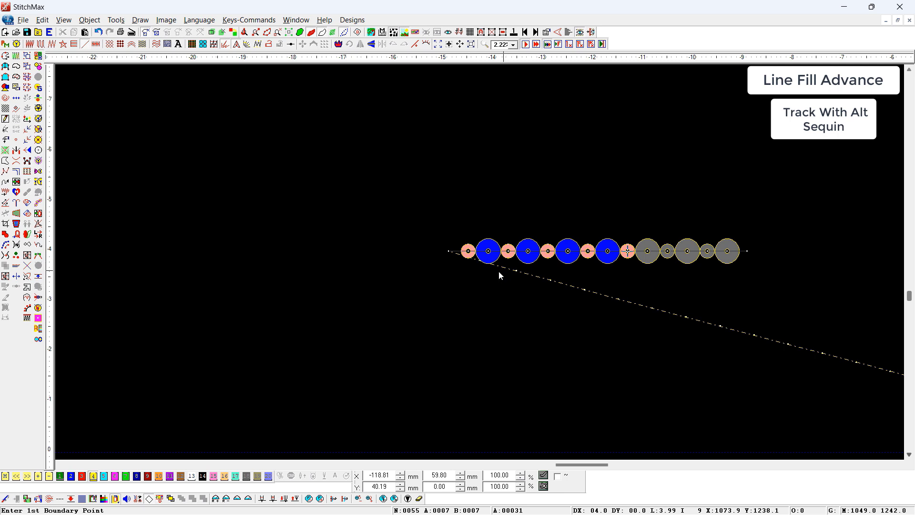
Review the line's A and B sequin pattern in its Sequin parameters
{"action": "key", "text": "z"}
{"action": "left_click_drag", "start_coordinate": [431, 188], "coordinate": [657, 346]}
{"action": "double_click", "coordinate": [448, 227]}
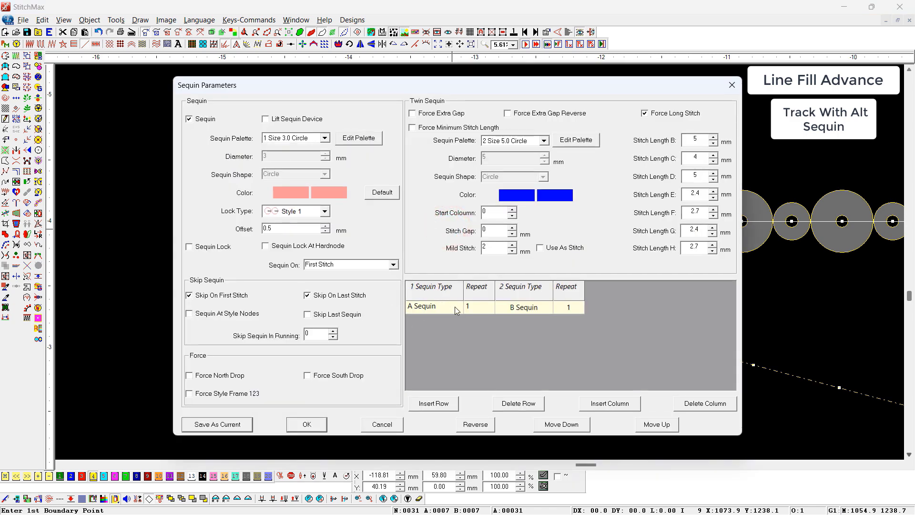
{"action": "key", "text": "Return"}
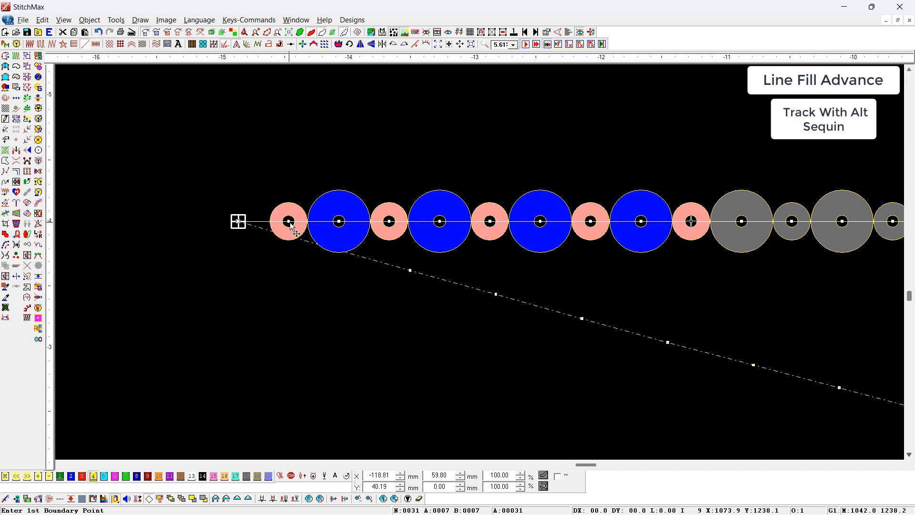
Enable Track With Alt Sequin in the line's advanced Line Fill parameters
{"action": "key", "text": "ctrl+Tab"}
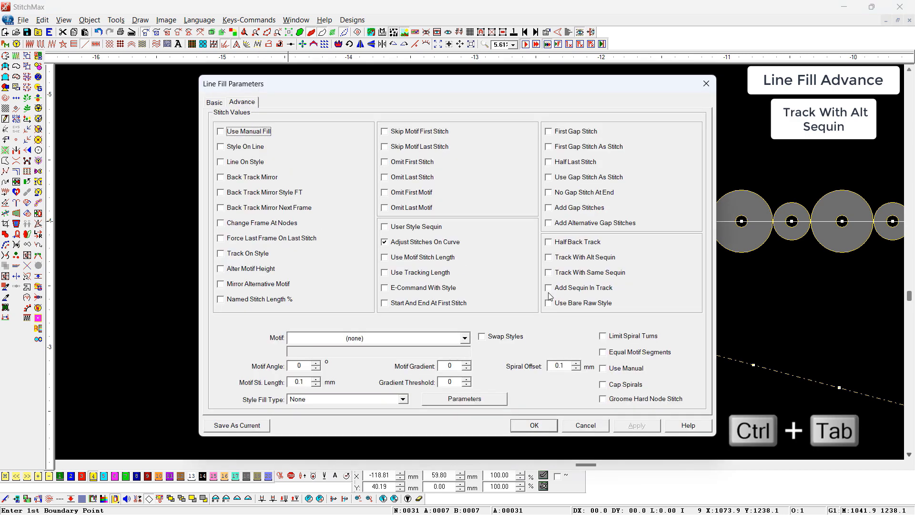
{"action": "left_click", "coordinate": [568, 261]}
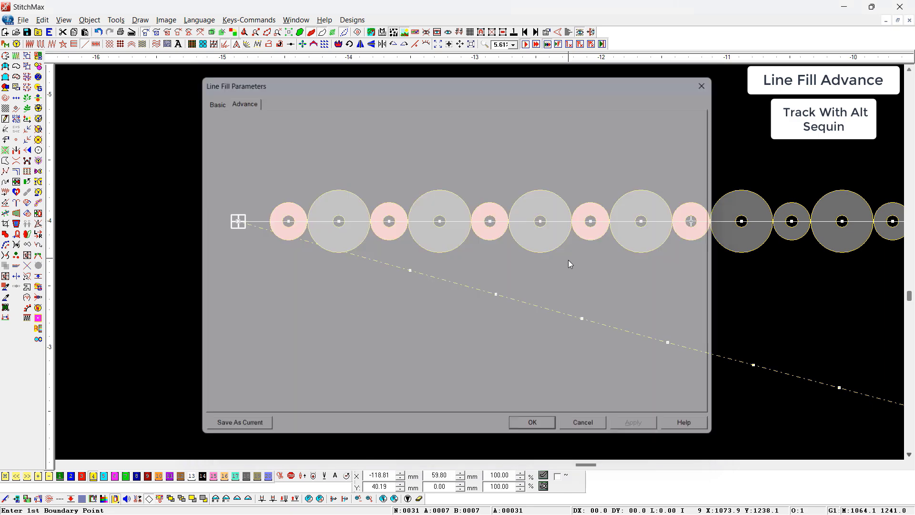
{"action": "left_click", "coordinate": [451, 332]}
Step through the forward run's stitches from the line's start to its far end
{"action": "key", "text": "ctrl+4"}
{"action": "left_click", "coordinate": [288, 223]}
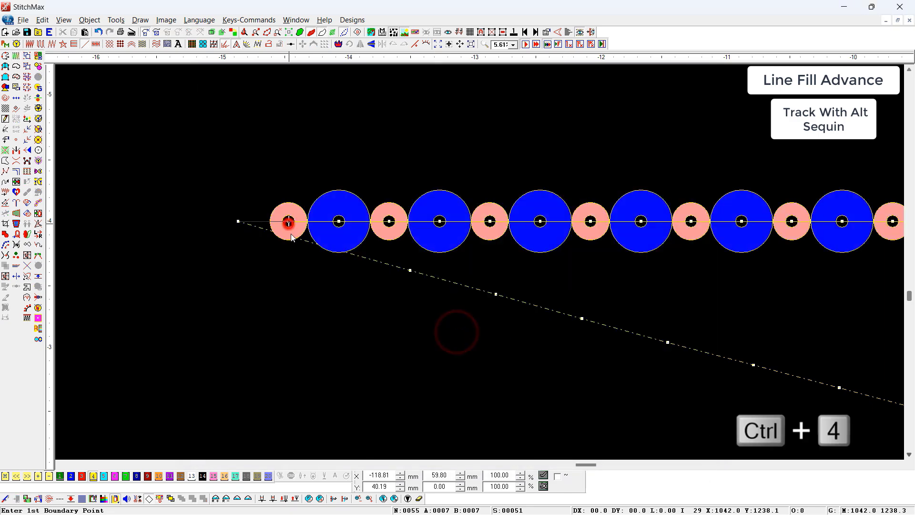
{"action": "scroll", "coordinate": [296, 245], "scroll_direction": "down", "scroll_amount": 1}
{"action": "key", "text": "Home"}
{"action": "key", "text": "Right"}
{"action": "key", "text": "Right"}
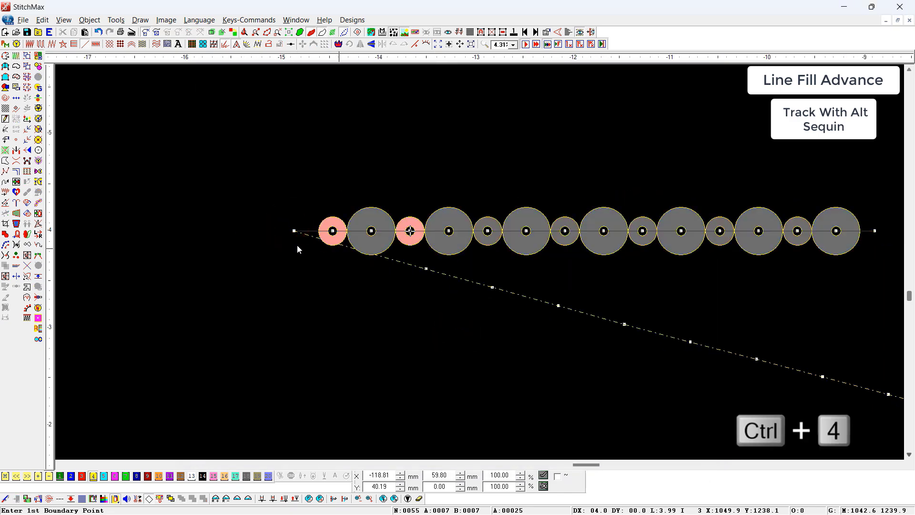
{"action": "key", "text": "Right"}
{"action": "key", "text": "Right"}
{"action": "key", "text": "Right"}
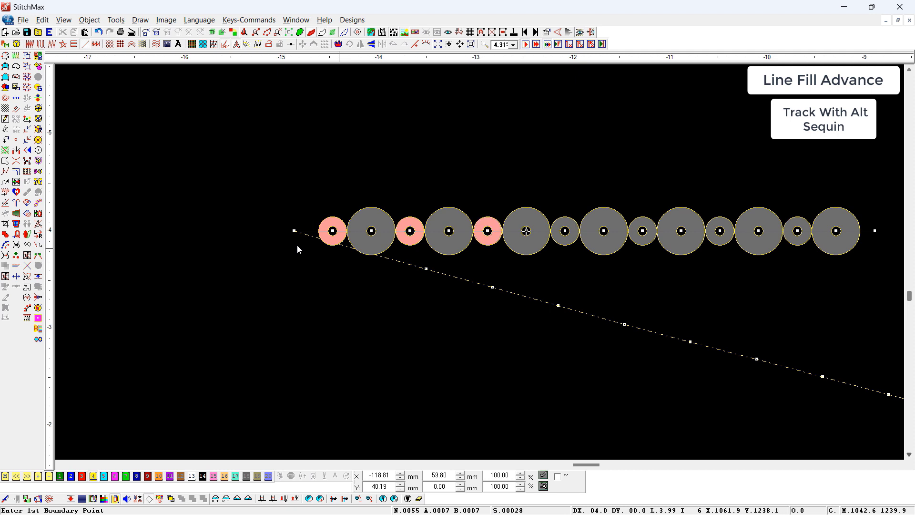
{"action": "key", "text": "Right"}
{"action": "key", "text": "Right"}
{"action": "key", "text": "Right"}
{"action": "key", "text": "Right"}
{"action": "key", "text": "Right"}
{"action": "key", "text": "Right"}
{"action": "key", "text": "Right"}
{"action": "key", "text": "Right"}
{"action": "key", "text": "Right"}
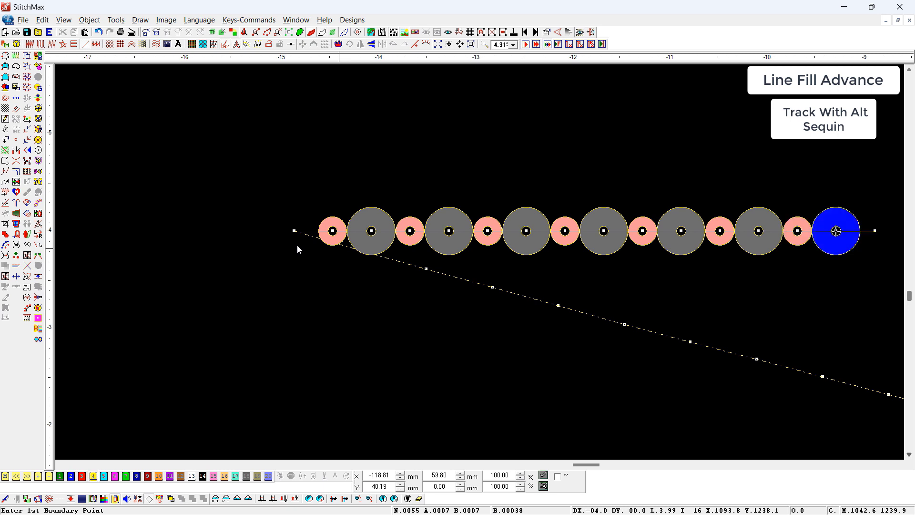
Step through the return run's stitches from the far end back towards the line's start
{"action": "key", "text": "Left"}
{"action": "key", "text": "Left"}
{"action": "key", "text": "Left"}
{"action": "key", "text": "Left"}
{"action": "key", "text": "Left"}
{"action": "key", "text": "Left"}
{"action": "key", "text": "Left"}
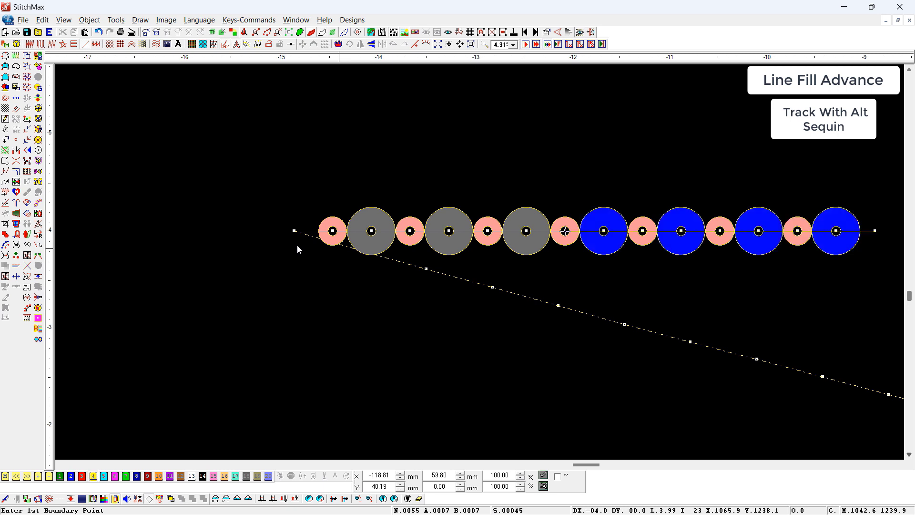
{"action": "key", "text": "Left"}
{"action": "key", "text": "Left"}
{"action": "key", "text": "Left"}
{"action": "key", "text": "Left"}
{"action": "key", "text": "Left"}
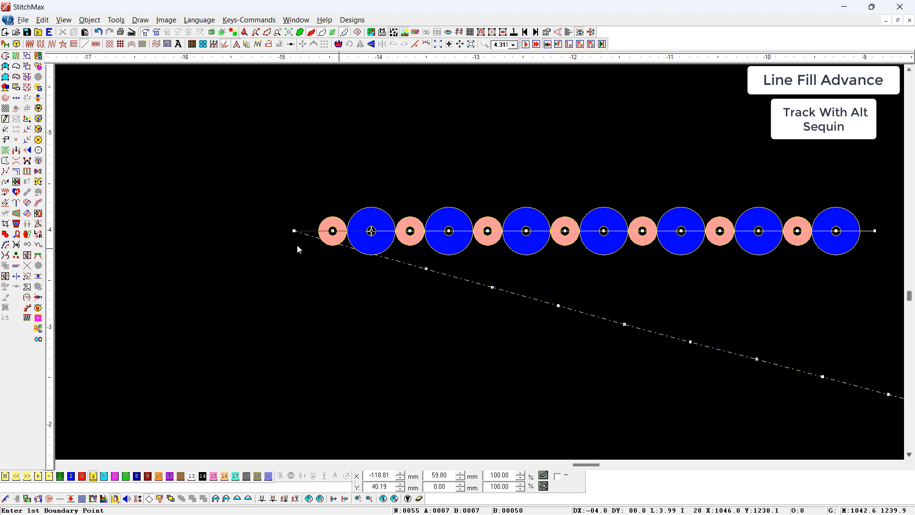
Draw a second horizontal line about 48 mm long just above the sequin line
{"action": "key", "text": "F6"}
{"action": "left_click", "coordinate": [357, 180]}
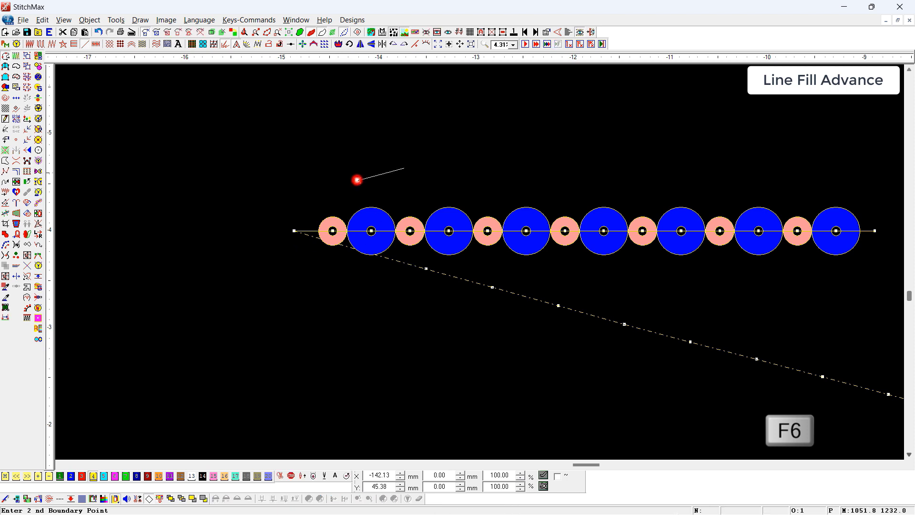
{"action": "key", "text": "ctrl+alt+e"}
{"action": "left_click", "coordinate": [828, 179]}
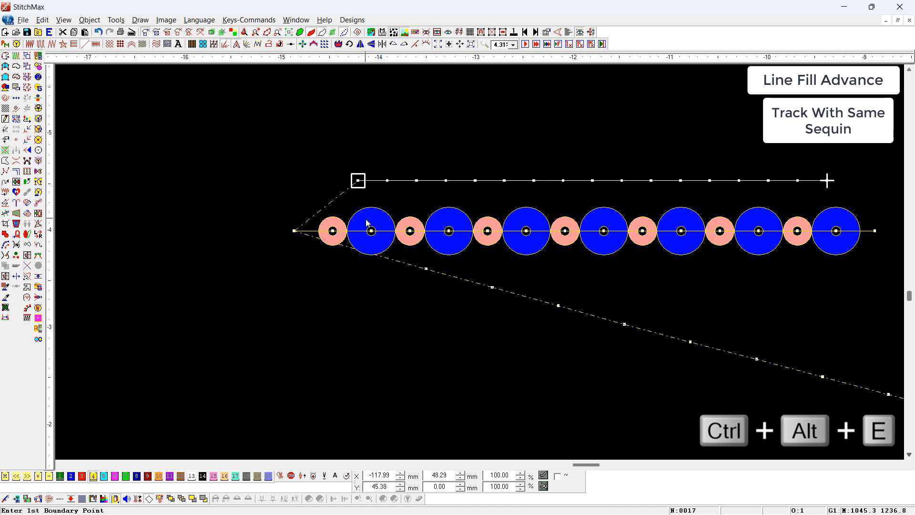
Set the upper line's Number of Runs to 2 and enable Sequin on it using the 1 Size 3.0 Circle palette
{"action": "key", "text": "ctrl+alt+e"}
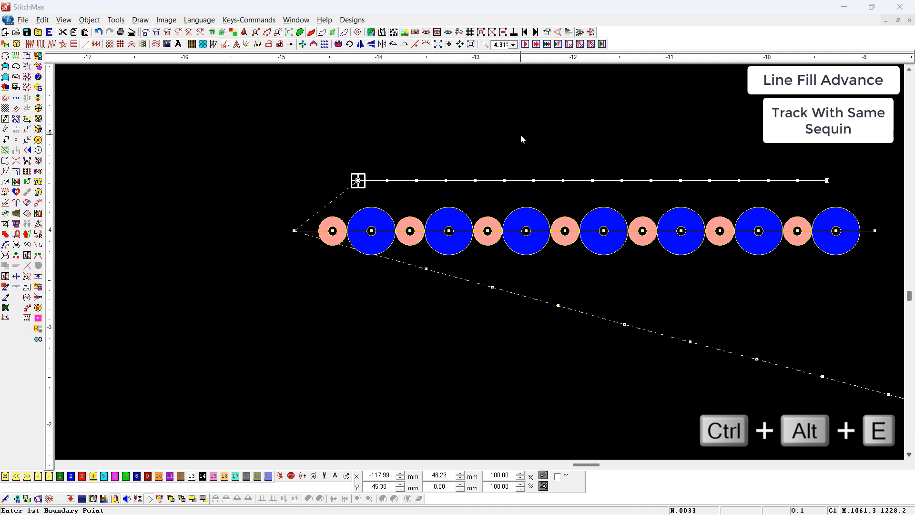
{"action": "key", "text": "Tab"}
{"action": "key", "text": "Tab"}
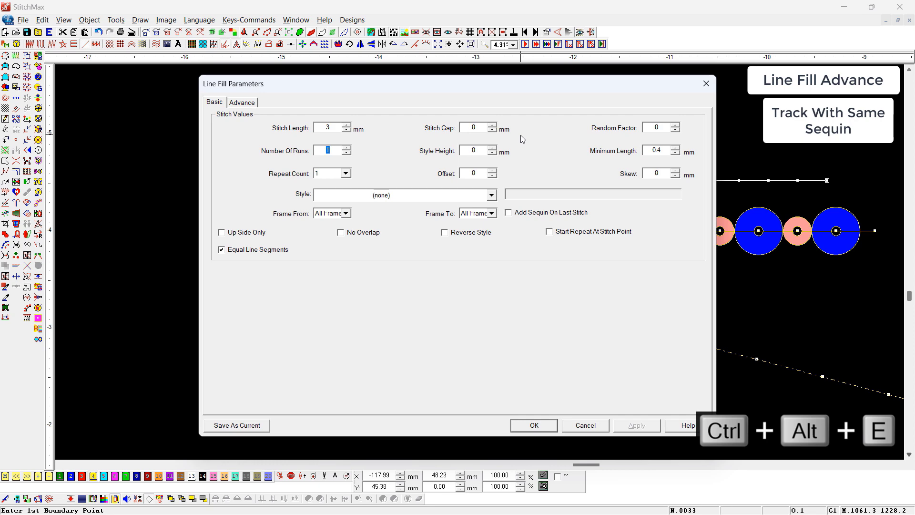
{"action": "type", "text": "2"}
{"action": "left_click", "coordinate": [388, 199]}
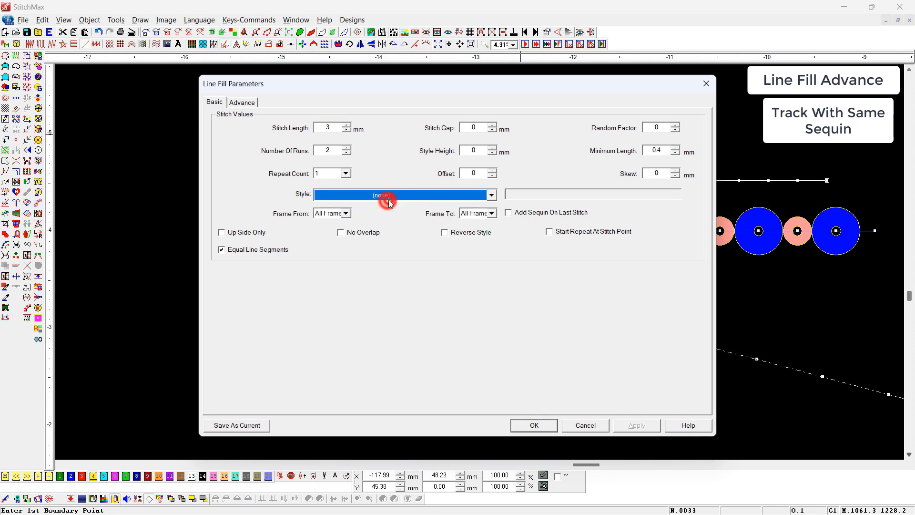
{"action": "key", "text": "Return"}
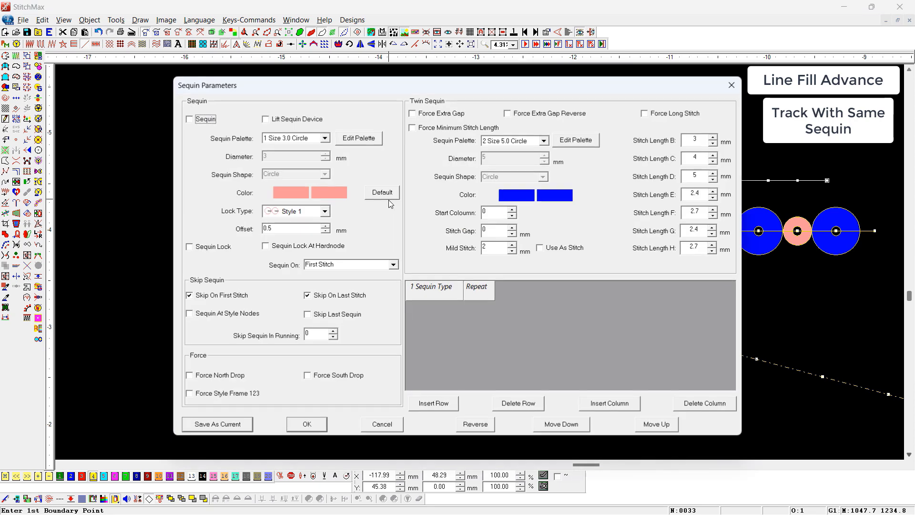
{"action": "key", "text": "Return"}
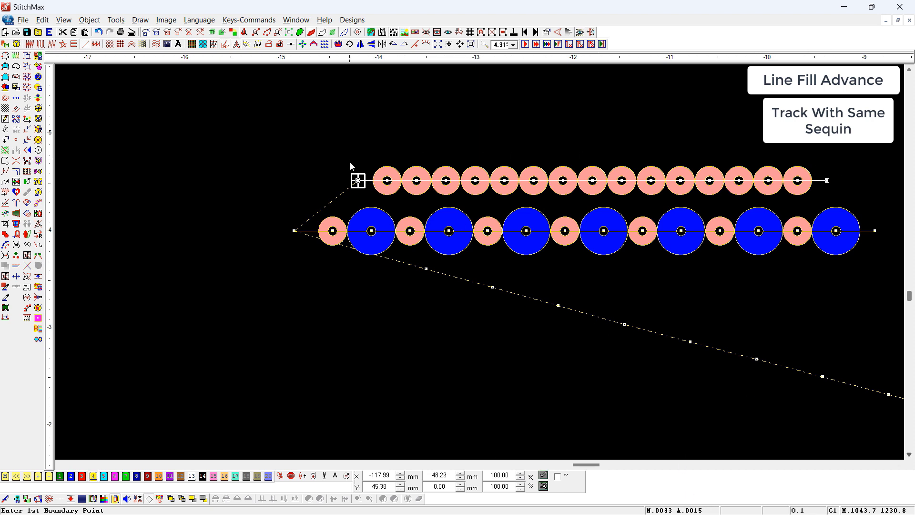
Enable Track With Same Sequin in the upper sequin line's advanced Line Fill parameters
{"action": "key", "text": "ctrl+Tab"}
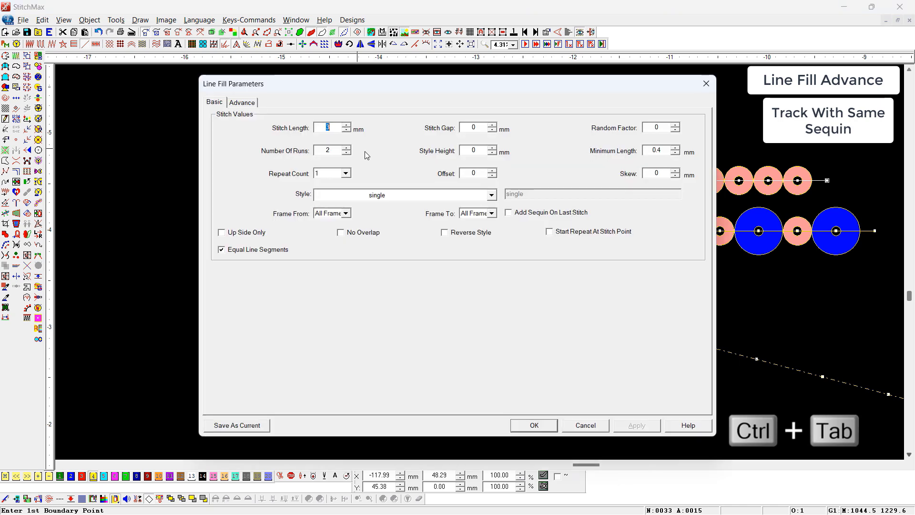
{"action": "key", "text": "ctrl+Tab"}
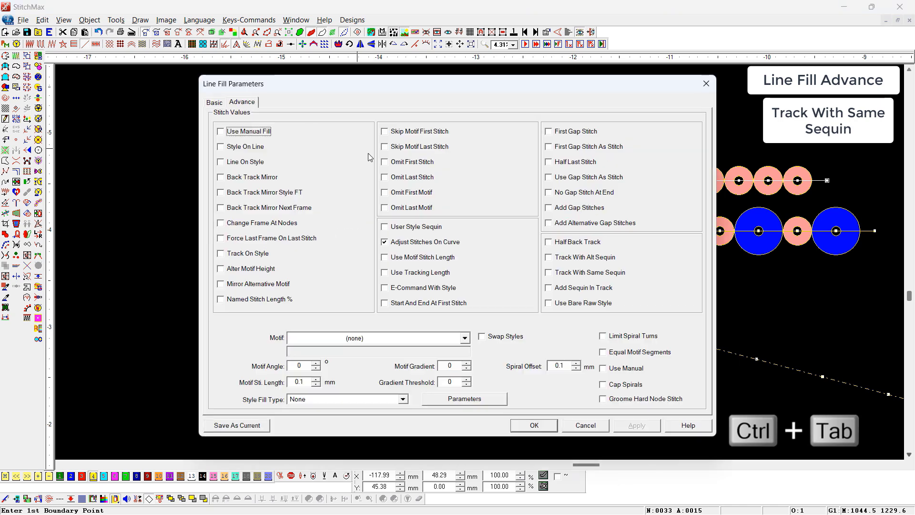
{"action": "left_click", "coordinate": [584, 276]}
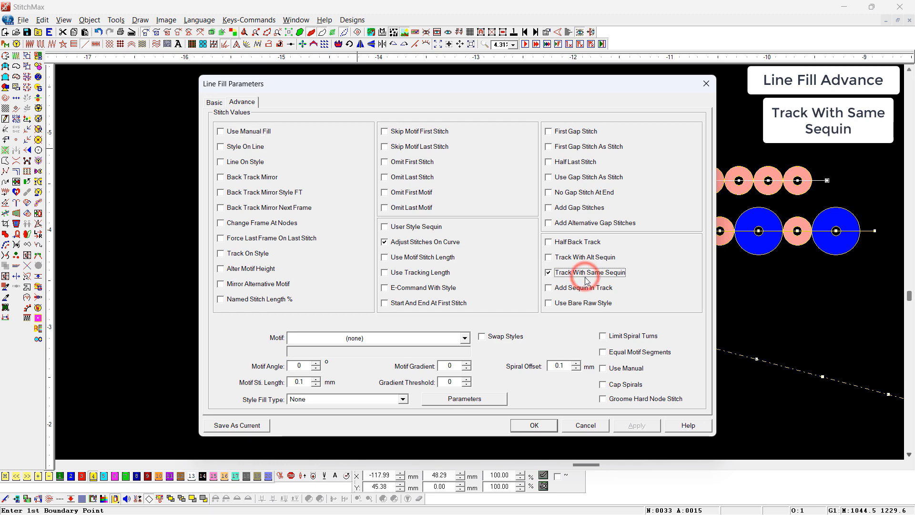
{"action": "key", "text": "Return"}
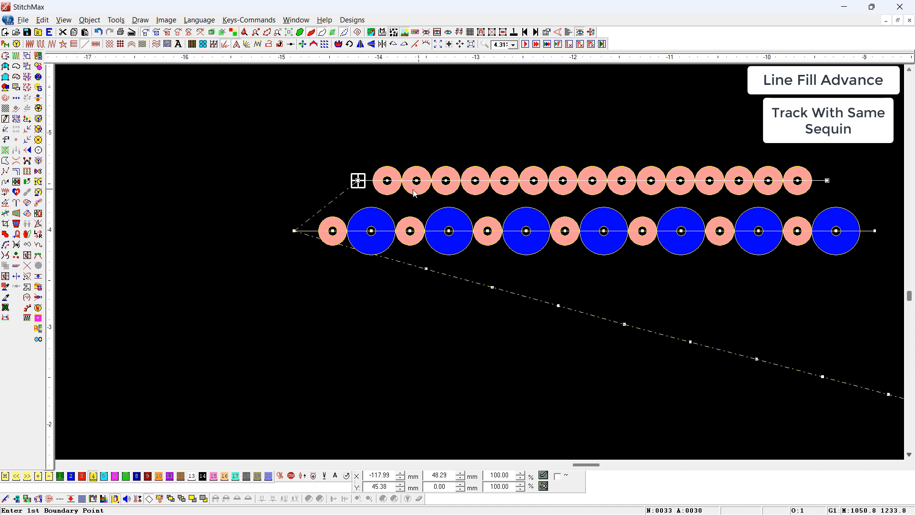
Step through the upper line's stitches to examine how its runs place the sequins
{"action": "left_click", "coordinate": [387, 179]}
{"action": "scroll", "coordinate": [452, 228], "scroll_direction": "down", "scroll_amount": 1}
{"action": "key", "text": "ctrl+4"}
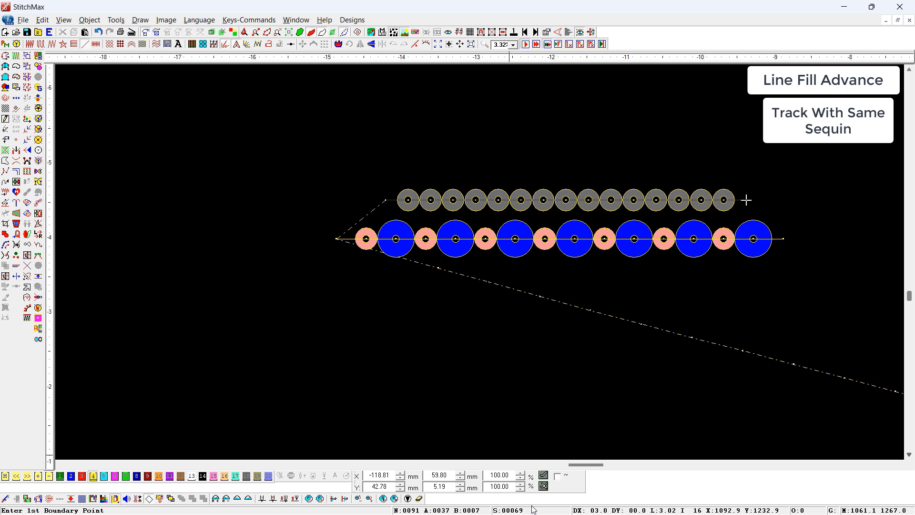
Delete both sequin lines and draw a square about 37 mm wide in the empty area
{"action": "key", "text": "ctrl+a"}
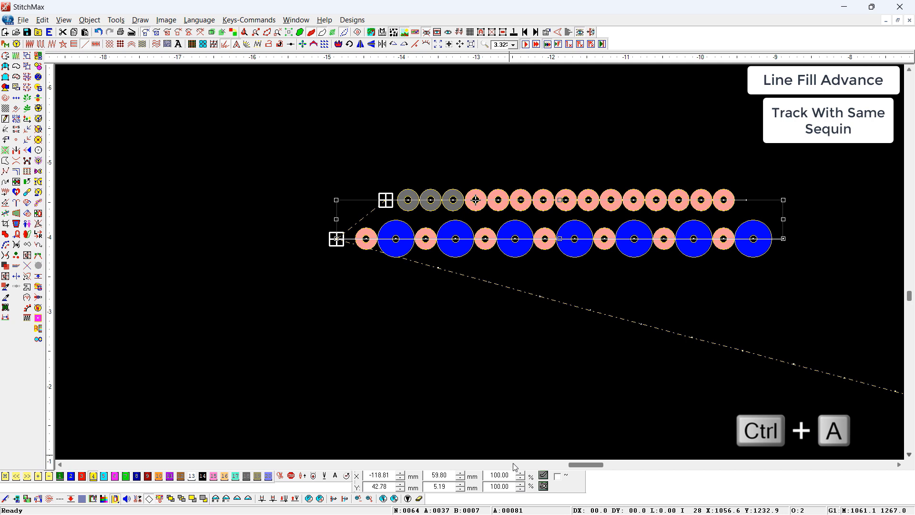
{"action": "key", "text": "Delete"}
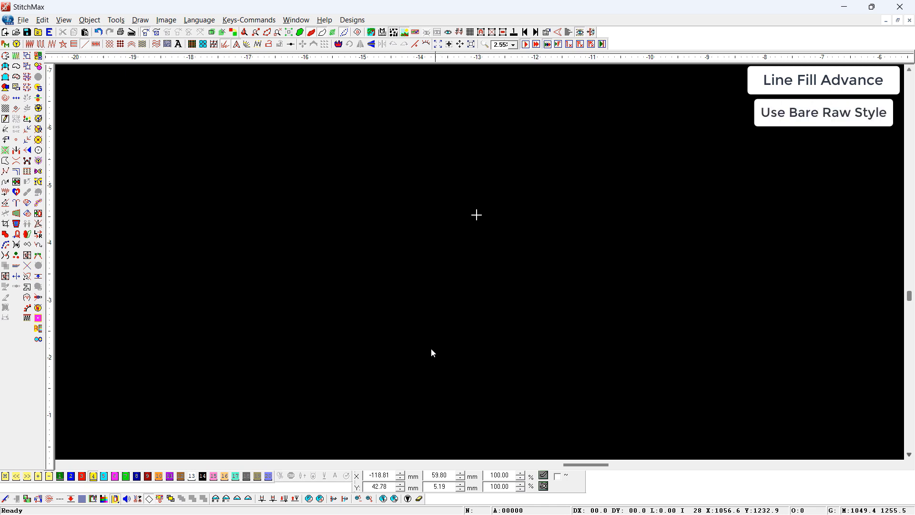
{"action": "left_click", "coordinate": [367, 199]}
{"action": "left_click", "coordinate": [581, 368]}
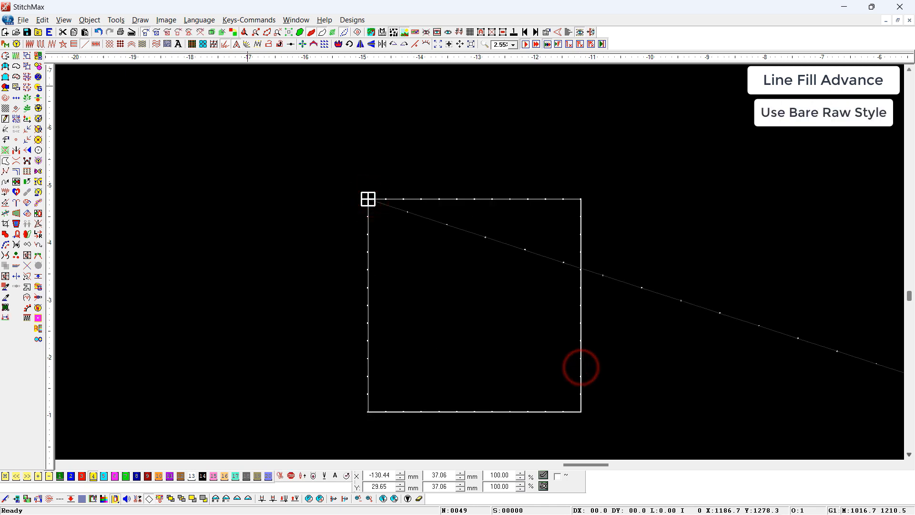
Apply a Water Fill to the square and enlarge it to about 124 mm
{"action": "left_click", "coordinate": [203, 43]}
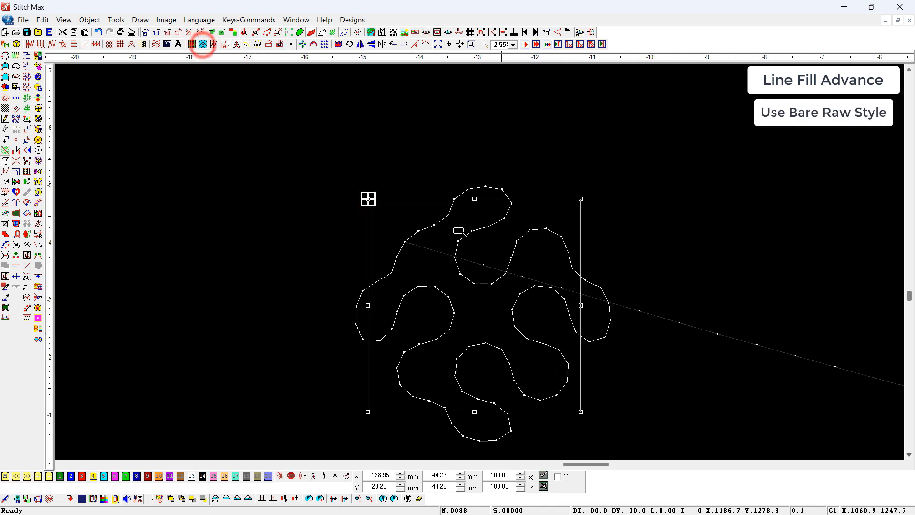
{"action": "left_click", "coordinate": [460, 169]}
{"action": "scroll", "coordinate": [614, 279], "scroll_direction": "down", "scroll_amount": 6}
{"action": "left_click_drag", "start_coordinate": [508, 221], "coordinate": [731, 153]}
{"action": "scroll", "coordinate": [731, 153], "scroll_direction": "down", "scroll_amount": 2}
{"action": "left_click_drag", "start_coordinate": [591, 157], "coordinate": [384, 325]}
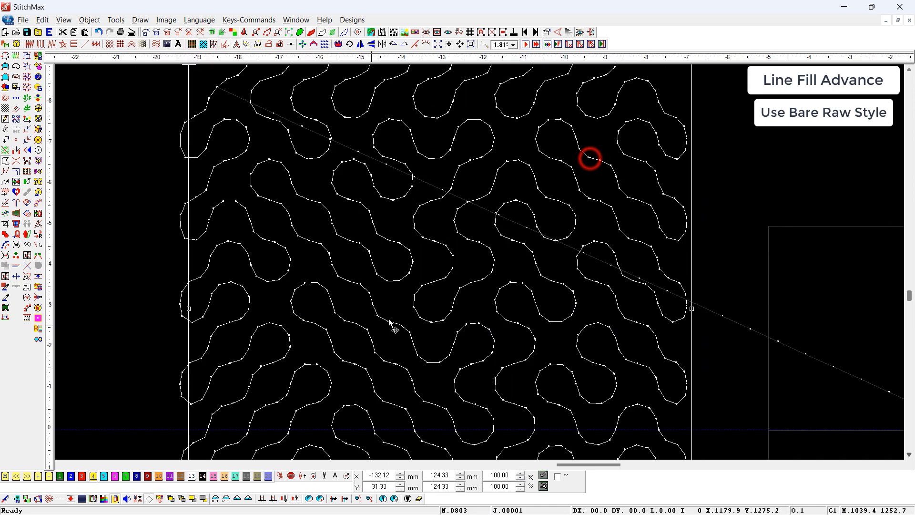
Apply a spiked stitch style to the water fill through its Line Parameters
{"action": "key", "text": "p"}
{"action": "left_click", "coordinate": [535, 228]}
{"action": "left_click", "coordinate": [458, 193]}
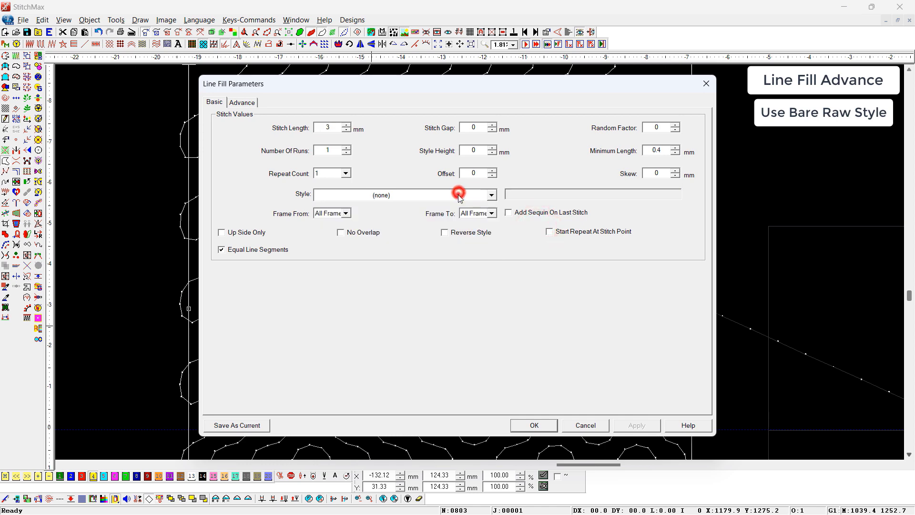
{"action": "key", "text": "Escape"}
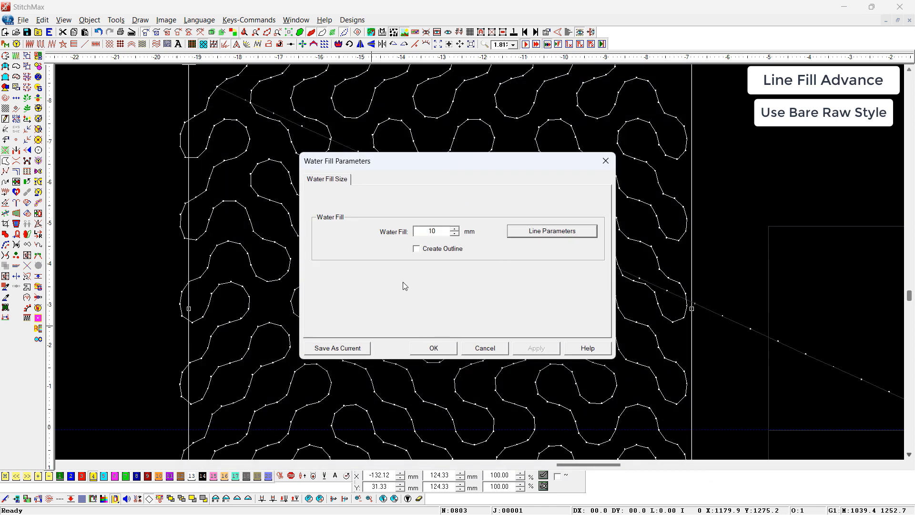
{"action": "left_click", "coordinate": [424, 254]}
{"action": "left_click", "coordinate": [444, 348]}
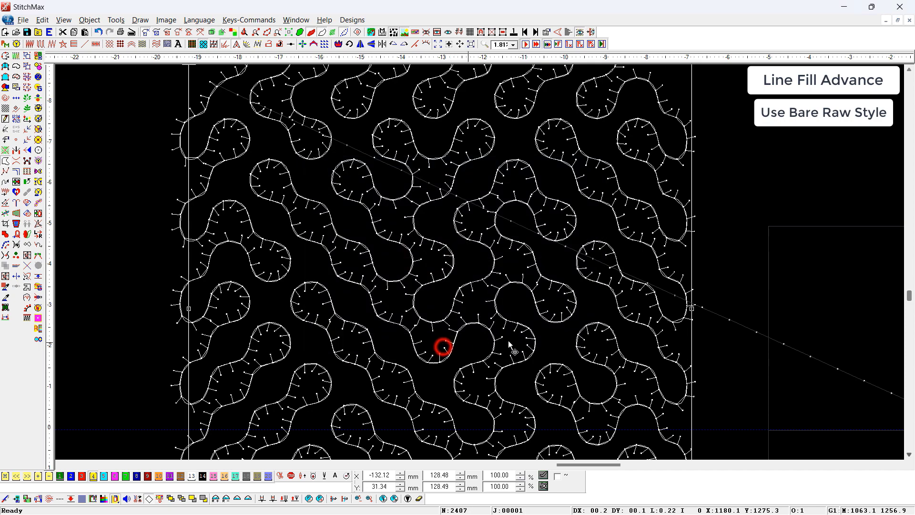
Enable Sequin on the water fill using the 1 Size 3.0 Circle palette
{"action": "left_click", "coordinate": [521, 245]}
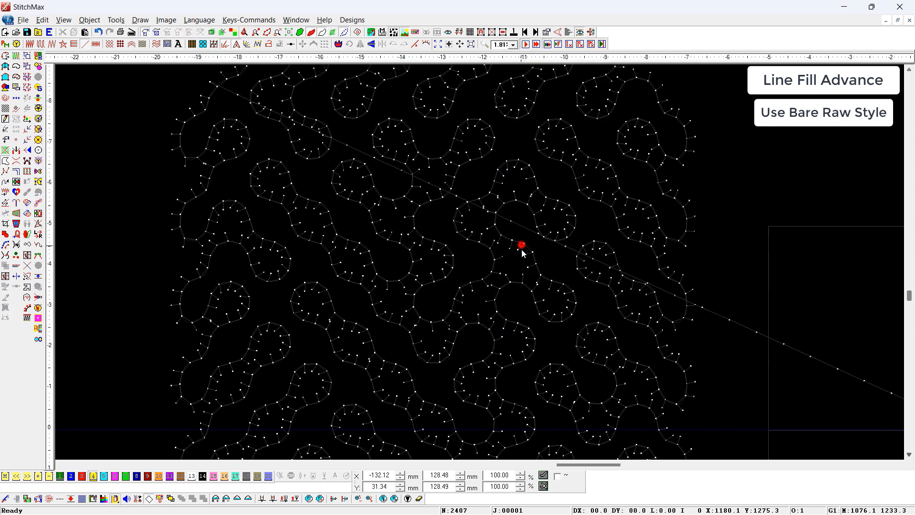
{"action": "scroll", "coordinate": [591, 297], "scroll_direction": "down", "scroll_amount": 1}
{"action": "key", "text": "q"}
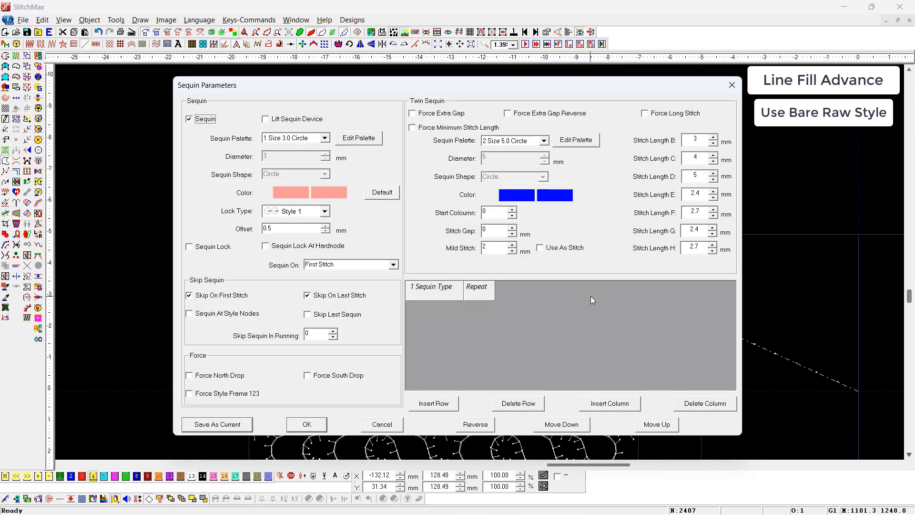
{"action": "key", "text": "Return"}
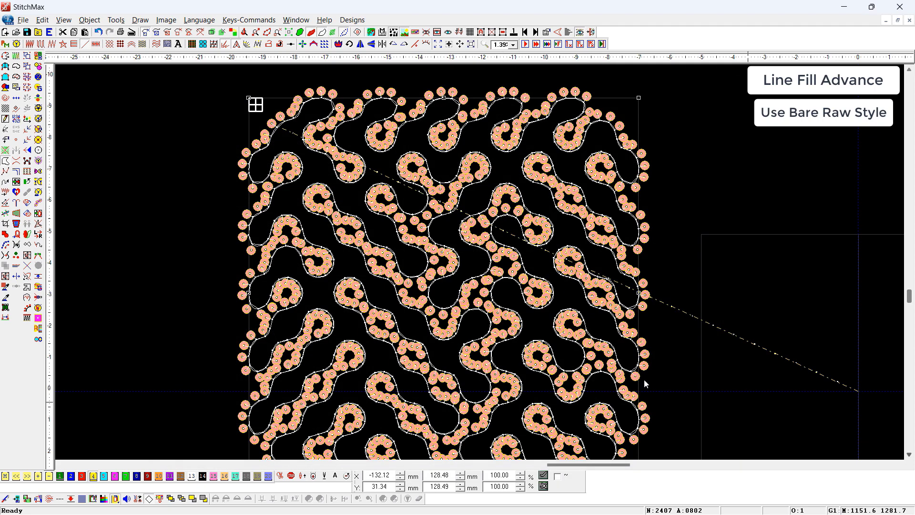
Inspect the overlapping sequins up close and enable Use Bare Raw Style in the water fill's line parameters
{"action": "left_click", "coordinate": [572, 246]}
{"action": "scroll", "coordinate": [572, 246], "scroll_direction": "up", "scroll_amount": 5}
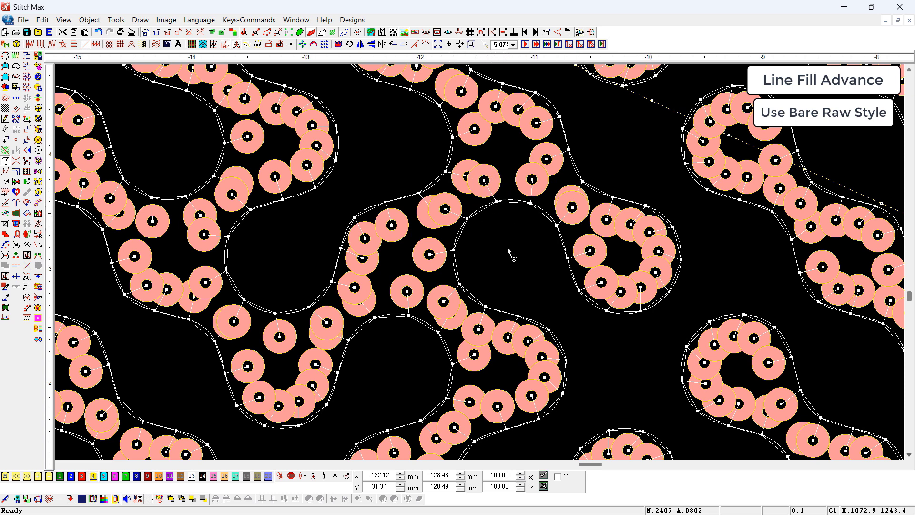
{"action": "scroll", "coordinate": [532, 240], "scroll_direction": "down", "scroll_amount": 3}
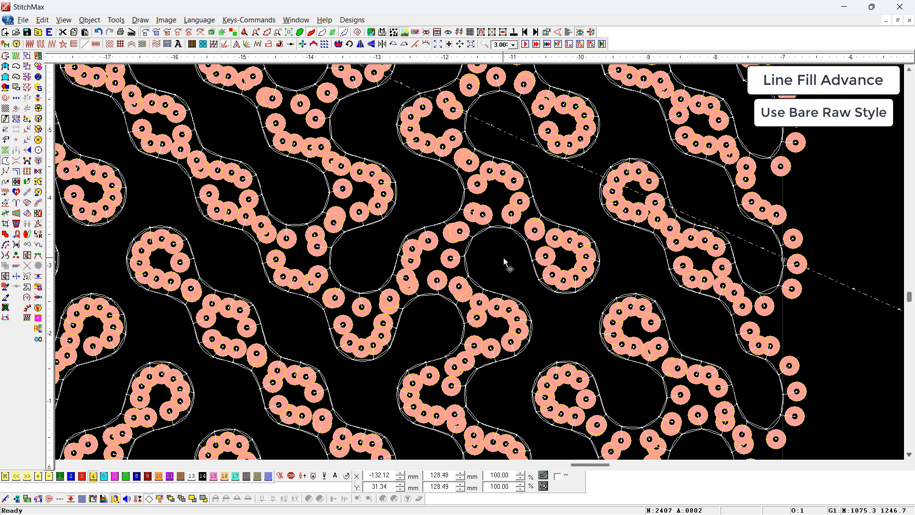
{"action": "key", "text": "ctrl+Tab"}
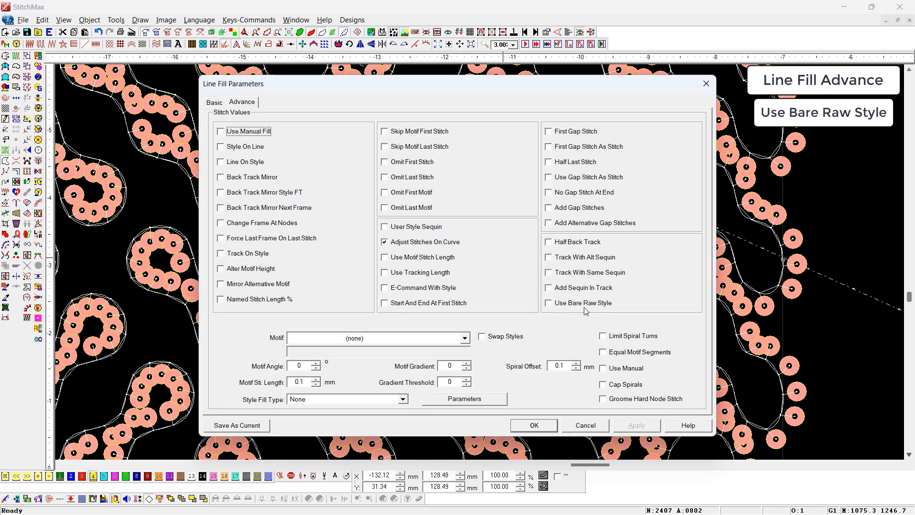
{"action": "left_click", "coordinate": [584, 305]}
{"action": "key", "text": "Return"}
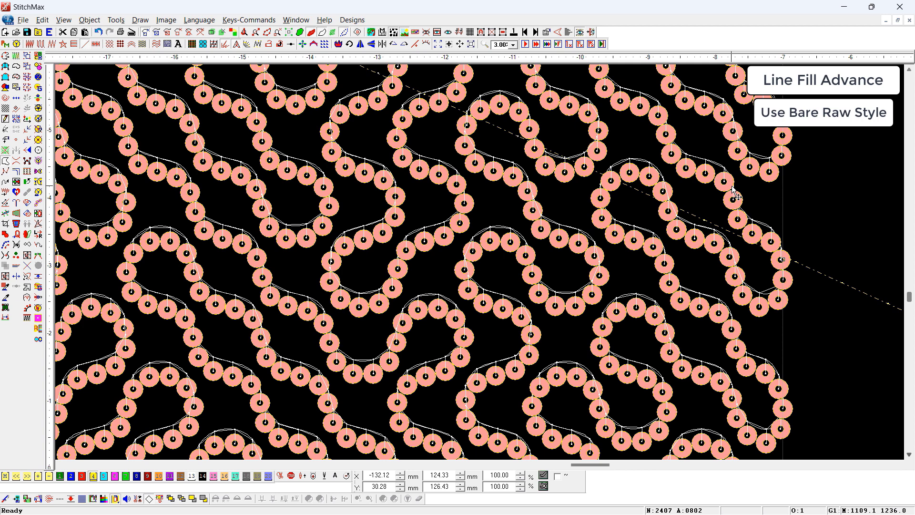
Delete the water-filled square and draw a horizontal line about 124 mm long
{"action": "scroll", "coordinate": [732, 186], "scroll_direction": "down", "scroll_amount": 4}
{"action": "key", "text": "ctrl+a"}
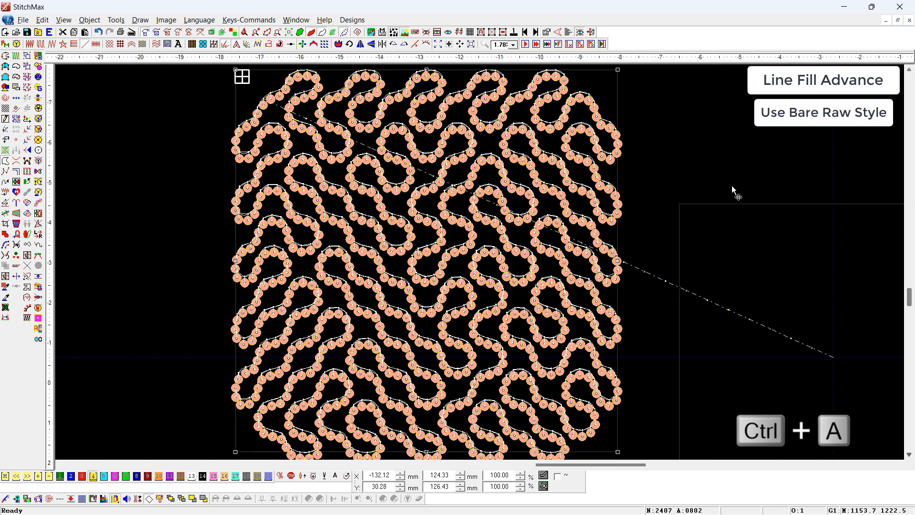
{"action": "key", "text": "Delete"}
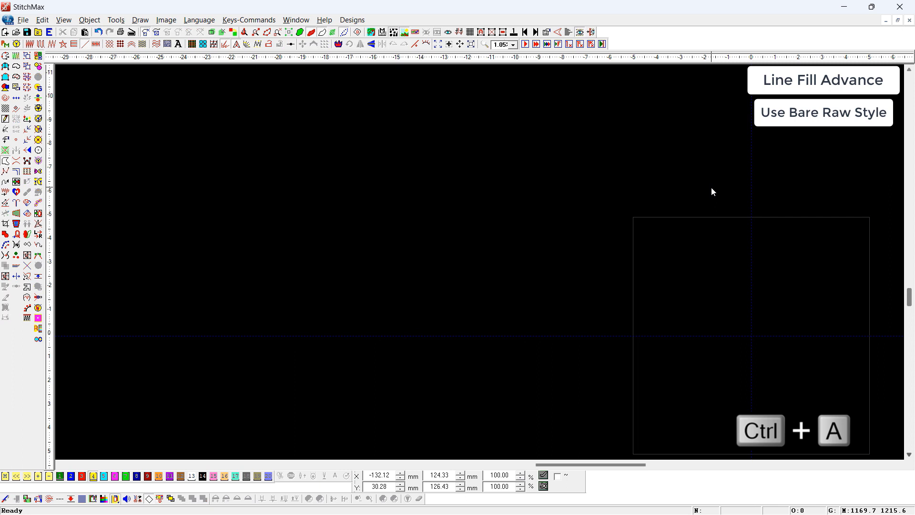
{"action": "key", "text": "F6"}
{"action": "left_click", "coordinate": [335, 227]}
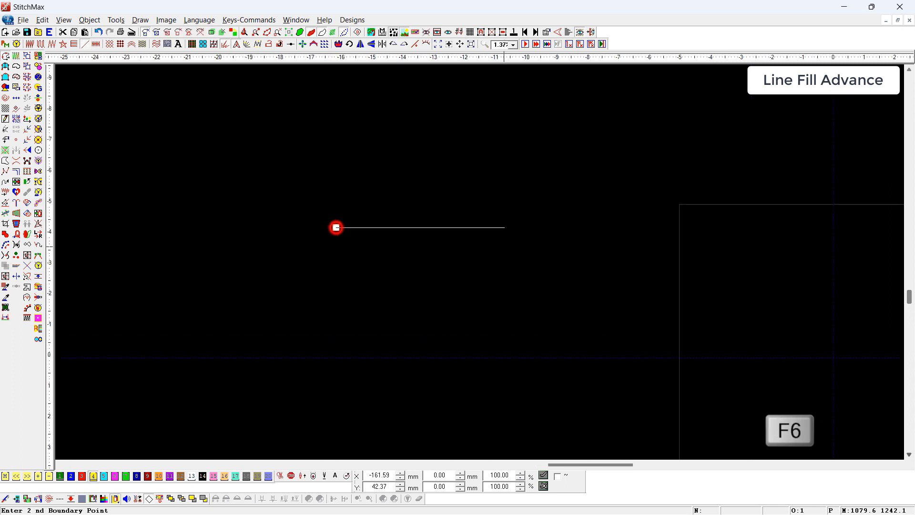
{"action": "left_click", "coordinate": [716, 257]}
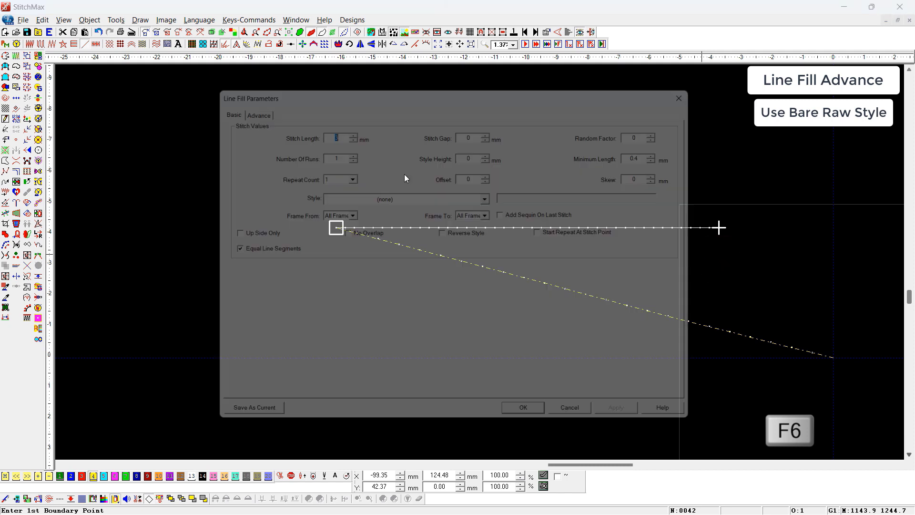
Set the line's Style to Lutkan with a Style Height of 5 mm
{"action": "left_click", "coordinate": [388, 193]}
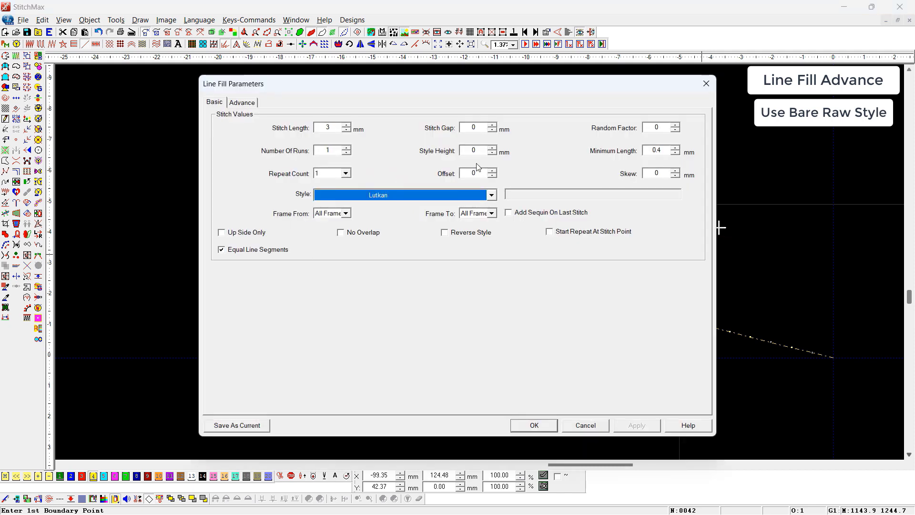
{"action": "double_click", "coordinate": [474, 150]}
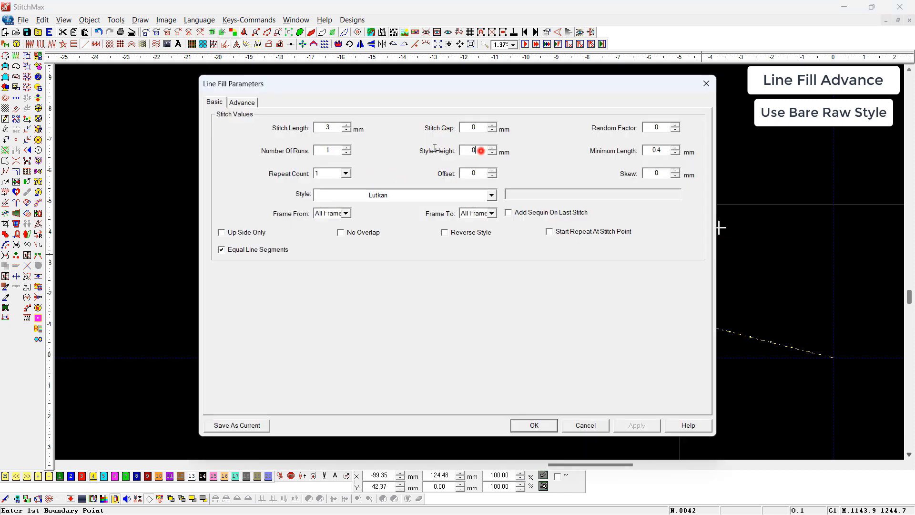
{"action": "type", "text": "5"}
{"action": "key", "text": "Return"}
{"action": "key", "text": "z"}
{"action": "left_click_drag", "start_coordinate": [380, 200], "coordinate": [501, 316]}
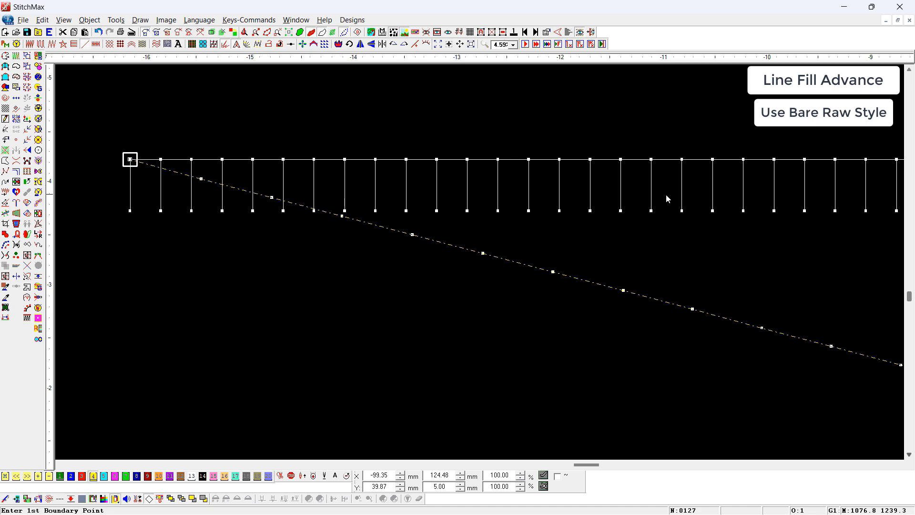
Set the line's Motif Angle to 45° in the advanced Line Fill parameters
{"action": "key", "text": "ctrl+Tab"}
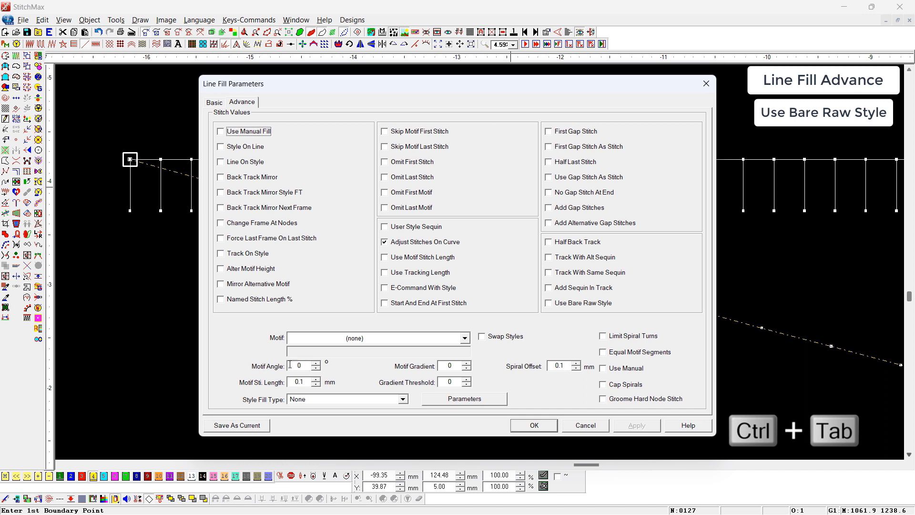
{"action": "double_click", "coordinate": [290, 365]}
{"action": "type", "text": "45"}
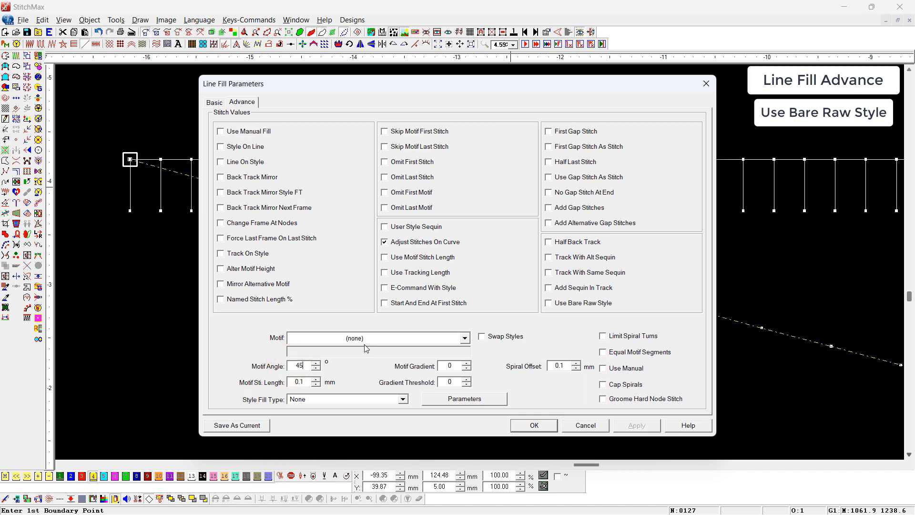
{"action": "key", "text": "Return"}
Set the line's Motif Angle to 65°
{"action": "key", "text": "ctrl+Tab"}
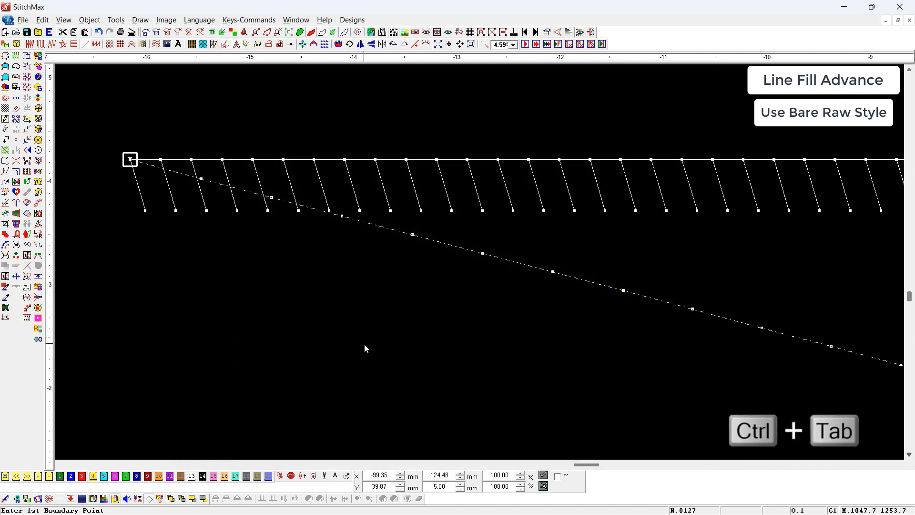
{"action": "key", "text": "ctrl+Tab"}
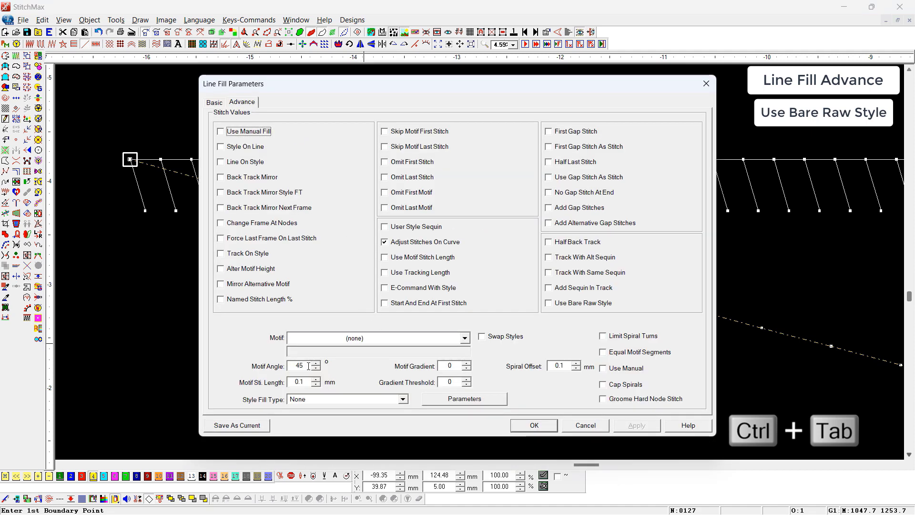
{"action": "double_click", "coordinate": [307, 366]}
{"action": "type", "text": "60"}
{"action": "key", "text": "Return"}
{"action": "scroll", "coordinate": [48, 275], "scroll_direction": "down", "scroll_amount": 1}
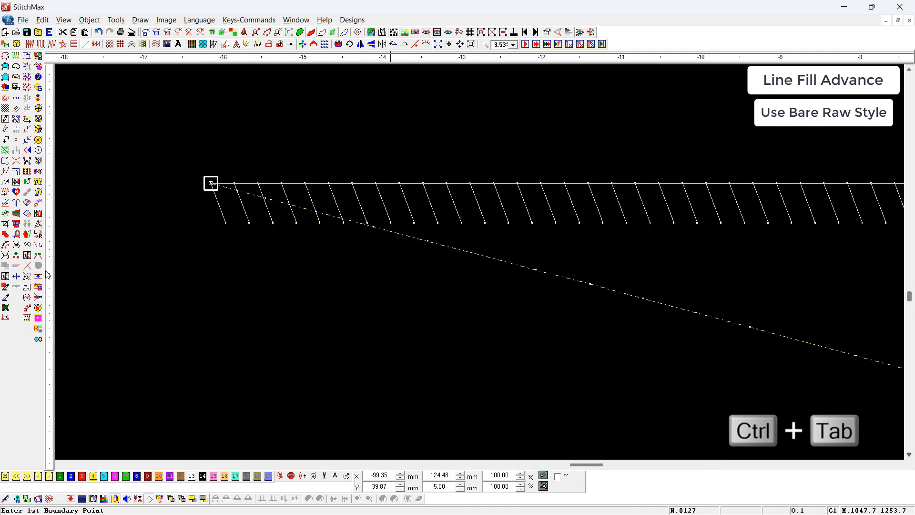
Try a Motif Angle of -65° on the line and undo the change
{"action": "key", "text": "ctrl+Tab"}
{"action": "key", "text": "ctrl+Tab"}
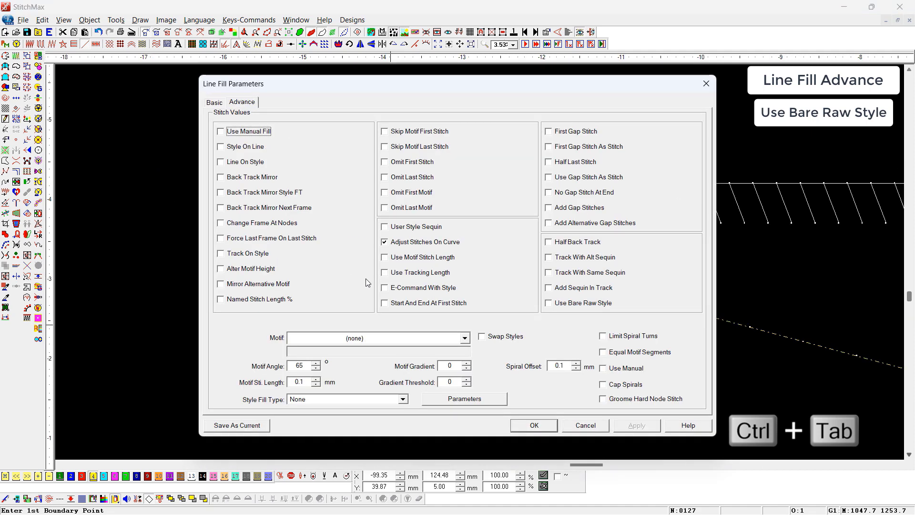
{"action": "double_click", "coordinate": [306, 368]}
{"action": "type", "text": "-65"}
{"action": "key", "text": "Return"}
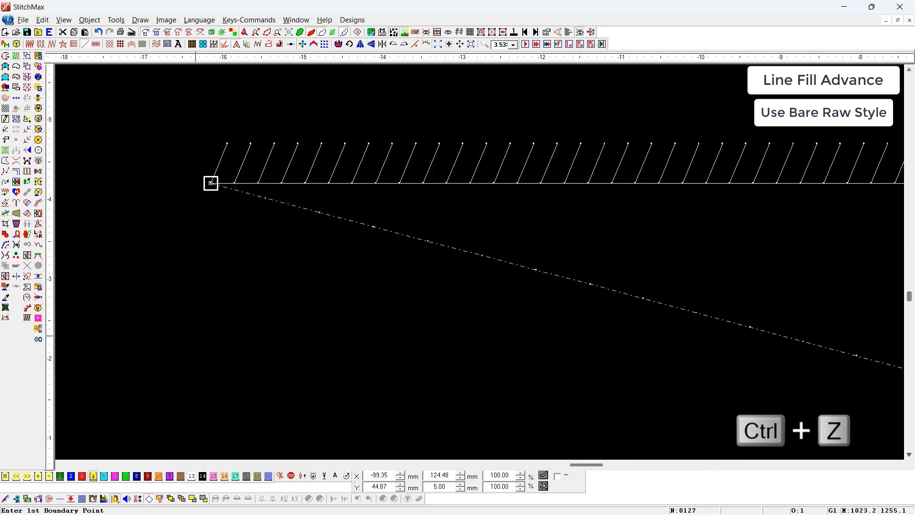
{"action": "scroll", "coordinate": [166, 327], "scroll_direction": "down", "scroll_amount": 1}
{"action": "key", "text": "ctrl+z"}
Check the line's Motif Angle in the advanced Line Fill parameters and view the angled motifs along the whole line
{"action": "key", "text": "ctrl+Tab"}
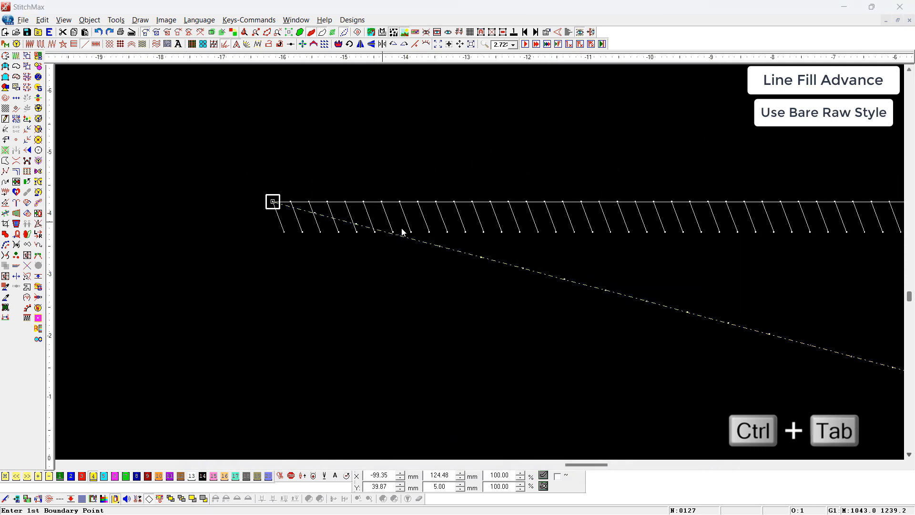
{"action": "key", "text": "ctrl+Tab"}
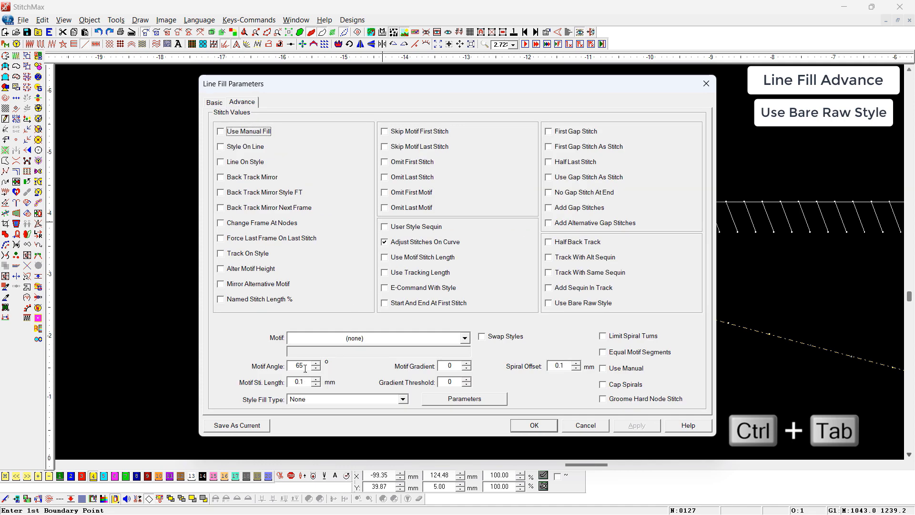
{"action": "left_click", "coordinate": [305, 368]}
{"action": "key", "text": "Return"}
{"action": "scroll", "coordinate": [203, 284], "scroll_direction": "down", "scroll_amount": 1}
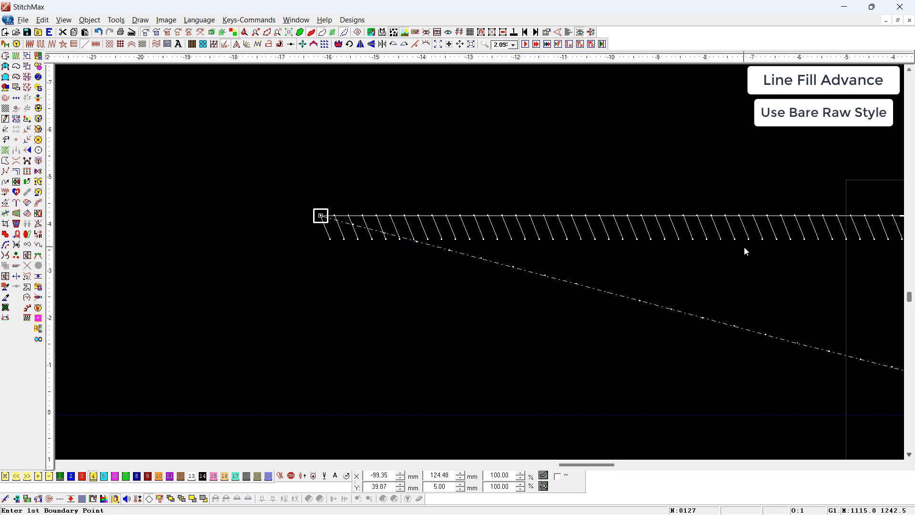
{"action": "scroll", "coordinate": [757, 230], "scroll_direction": "down", "scroll_amount": 1}
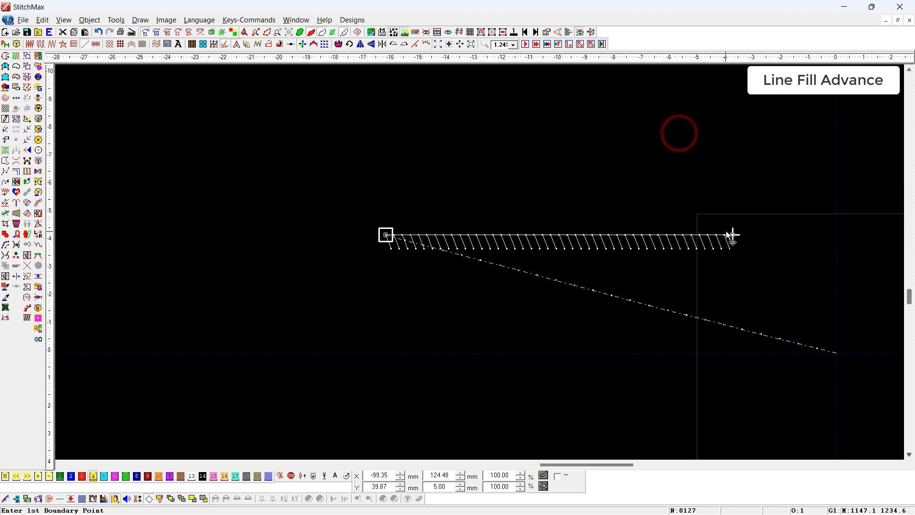
Replace the sample line with a new horizontal Line Fill line about 358 mm long
{"action": "key", "text": "F6"}
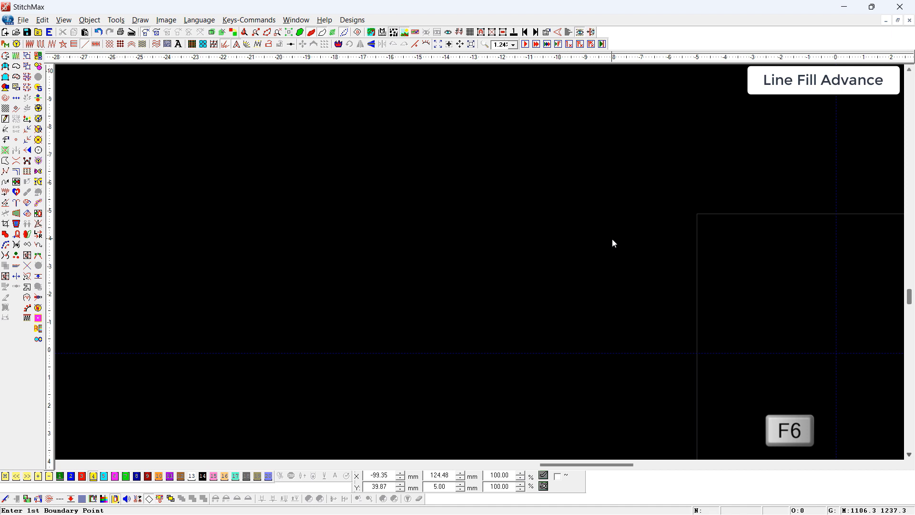
{"action": "left_click", "coordinate": [186, 243]}
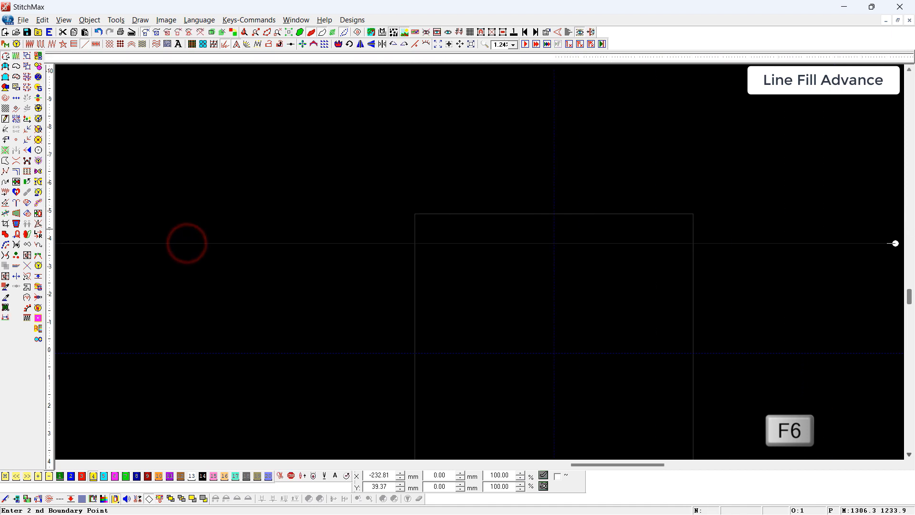
{"action": "left_click", "coordinate": [898, 227]}
{"action": "right_click", "coordinate": [893, 221]}
{"action": "scroll", "coordinate": [893, 220], "scroll_direction": "down", "scroll_amount": 1}
Set the new line's Stitch Length to 8 mm and its Style to Diamonds9Face
{"action": "right_click", "coordinate": [853, 214]}
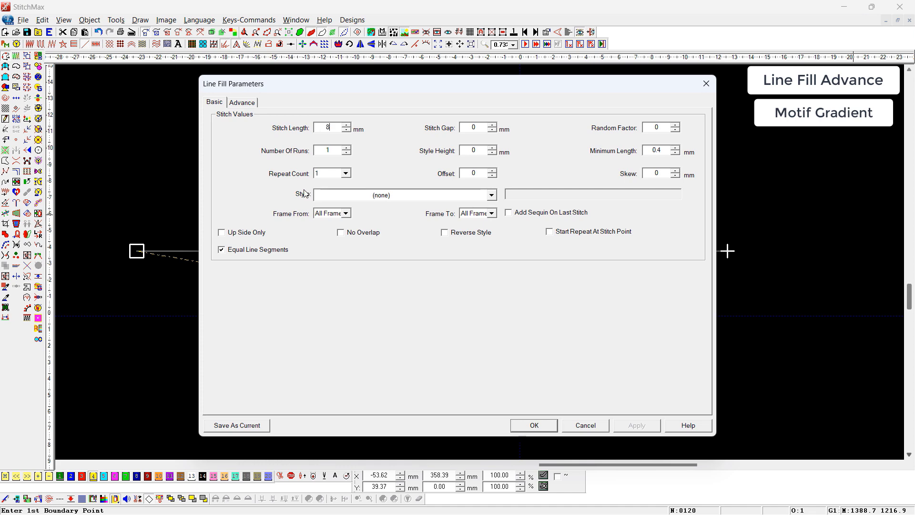
{"action": "left_click", "coordinate": [315, 195]}
{"action": "left_click", "coordinate": [369, 197]}
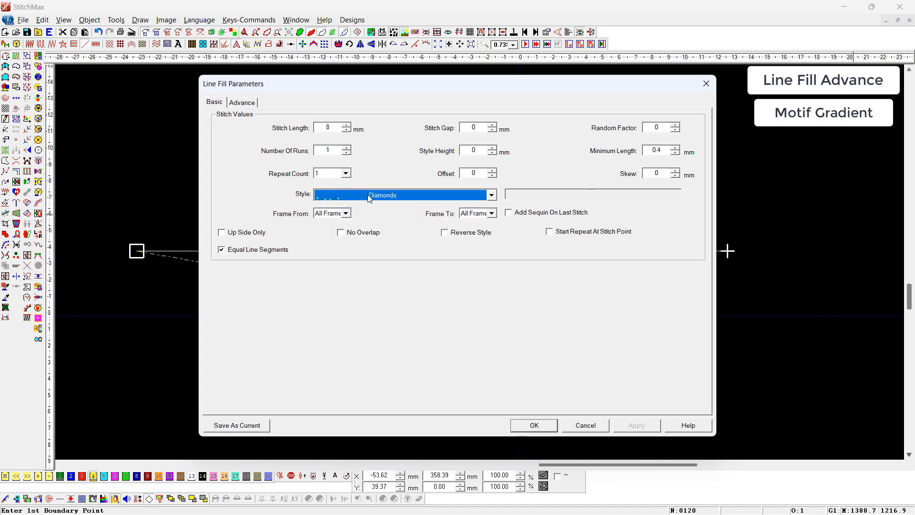
{"action": "key", "text": "Return"}
Lengthen the Diamonds9Face line horizontally to about 568 mm
{"action": "key", "text": "z"}
{"action": "left_click", "coordinate": [485, 173]}
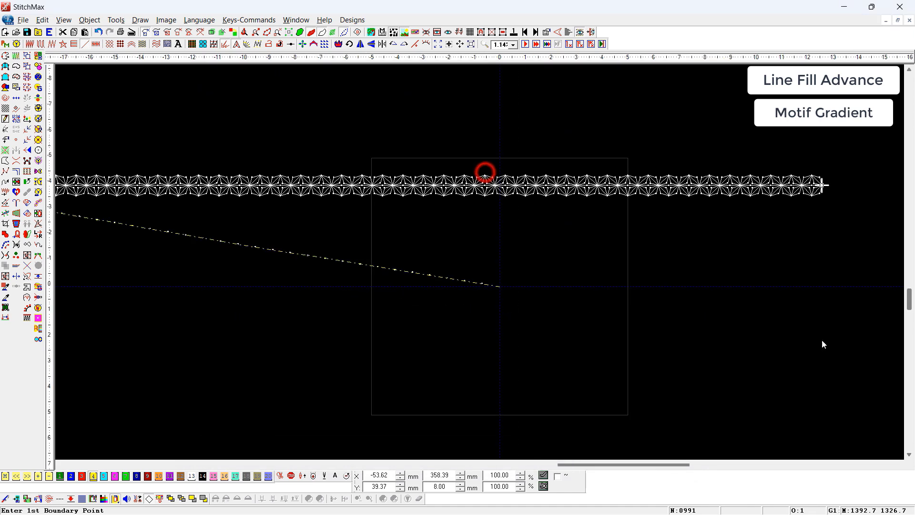
{"action": "scroll", "coordinate": [823, 341], "scroll_direction": "down", "scroll_amount": 3}
{"action": "left_click_drag", "start_coordinate": [636, 227], "coordinate": [881, 226]}
Examine the line's starting motifs and the Motif Gradient setting in its advanced Line Fill parameters
{"action": "key", "text": "z"}
{"action": "left_click_drag", "start_coordinate": [237, 206], "coordinate": [329, 297]}
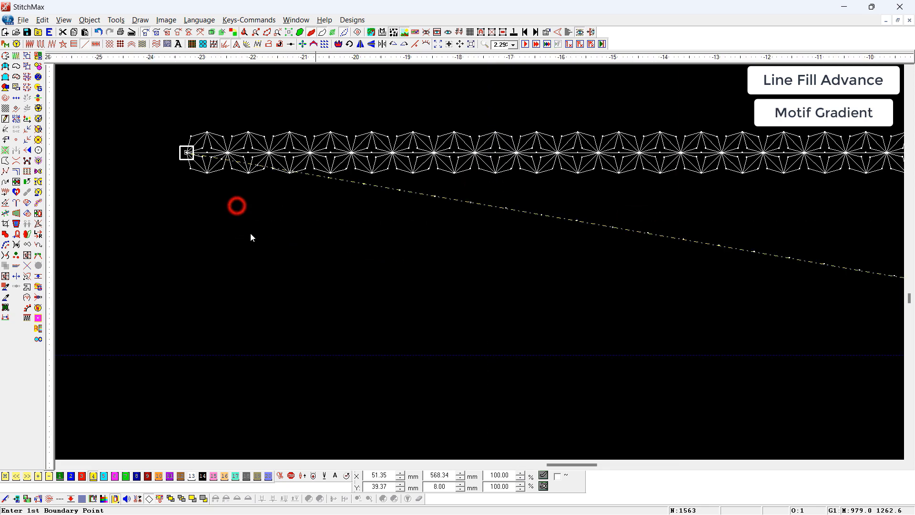
{"action": "right_click", "coordinate": [249, 180]}
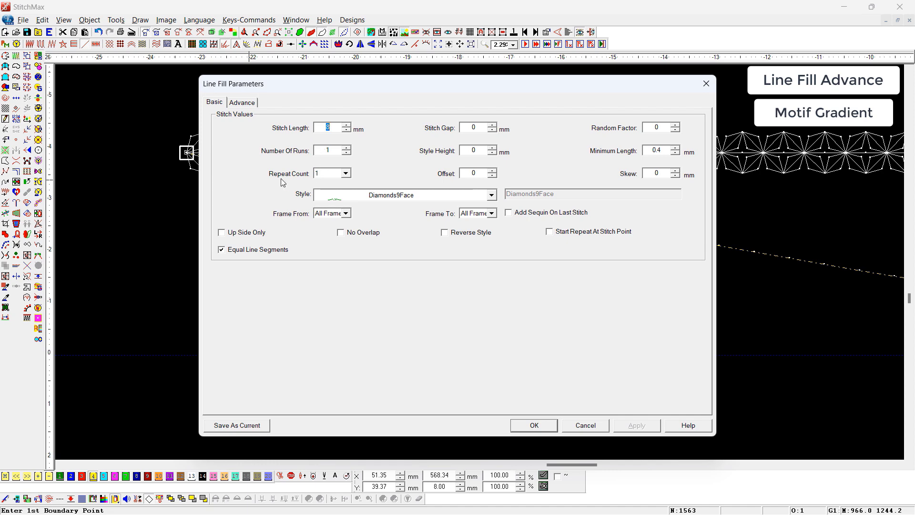
{"action": "key", "text": "Escape"}
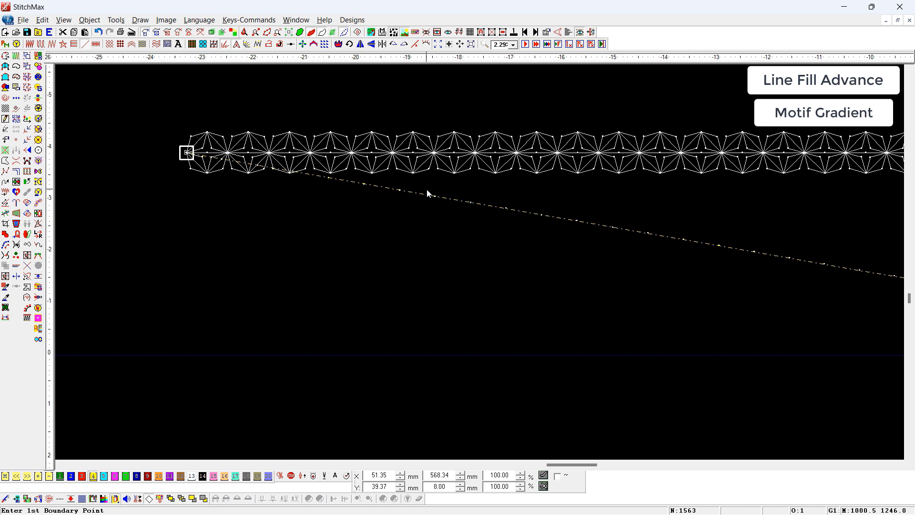
{"action": "right_click", "coordinate": [84, 173]}
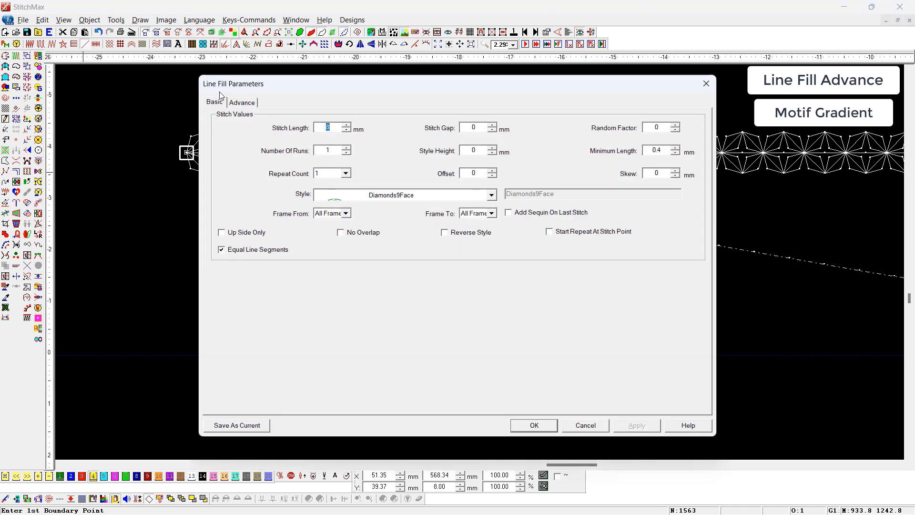
{"action": "left_click", "coordinate": [242, 102]}
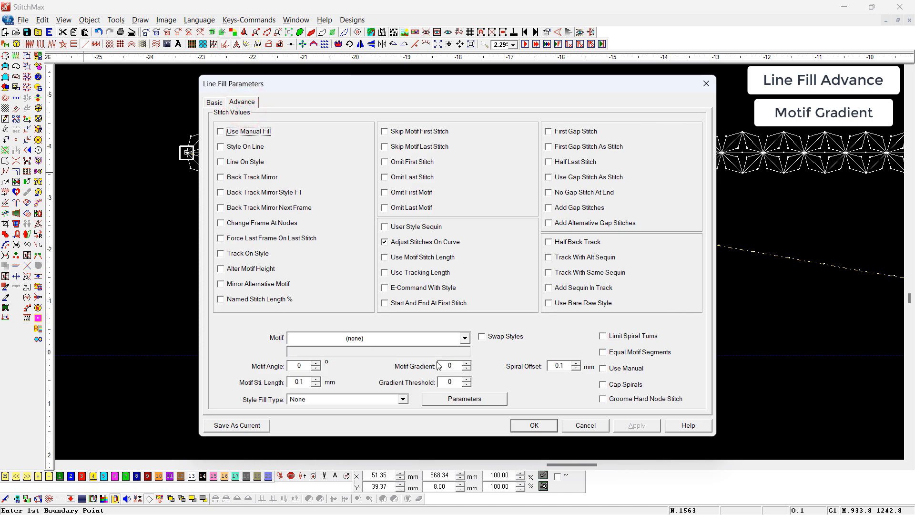
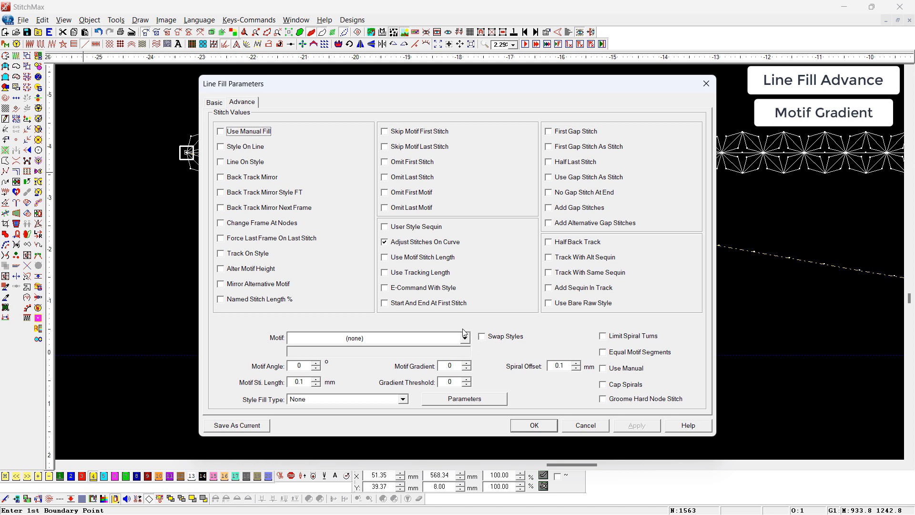
{"action": "key", "text": "Escape"}
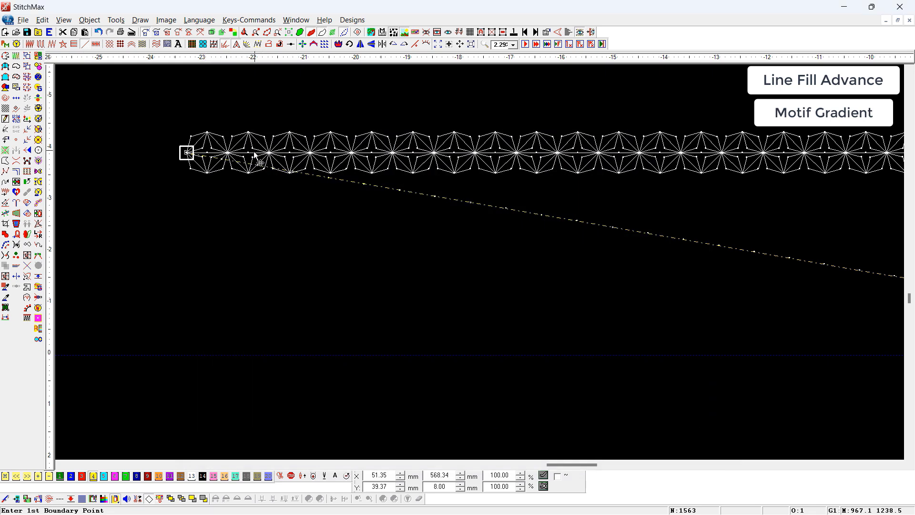
Set the line's Motif Gradient to 98 in the advanced Line Fill parameters
{"action": "key", "text": "ctrl+Tab"}
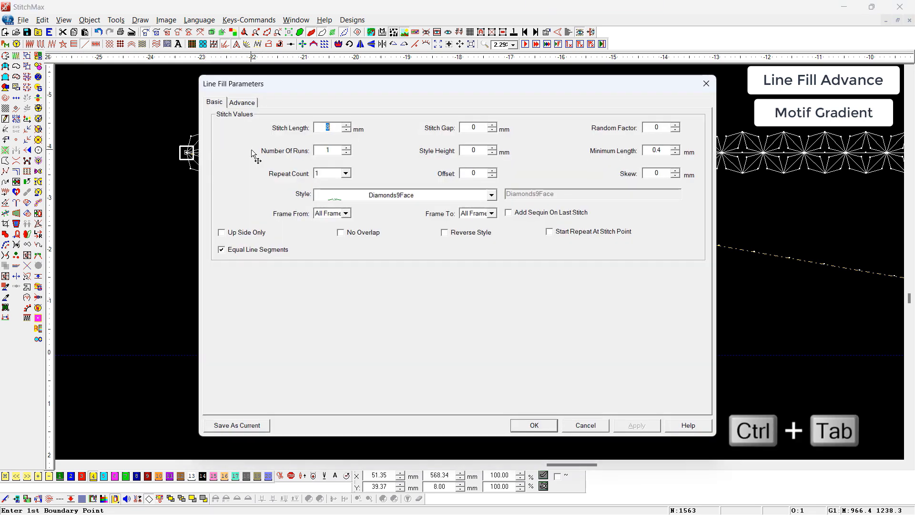
{"action": "key", "text": "ctrl+Tab"}
{"action": "double_click", "coordinate": [451, 366]}
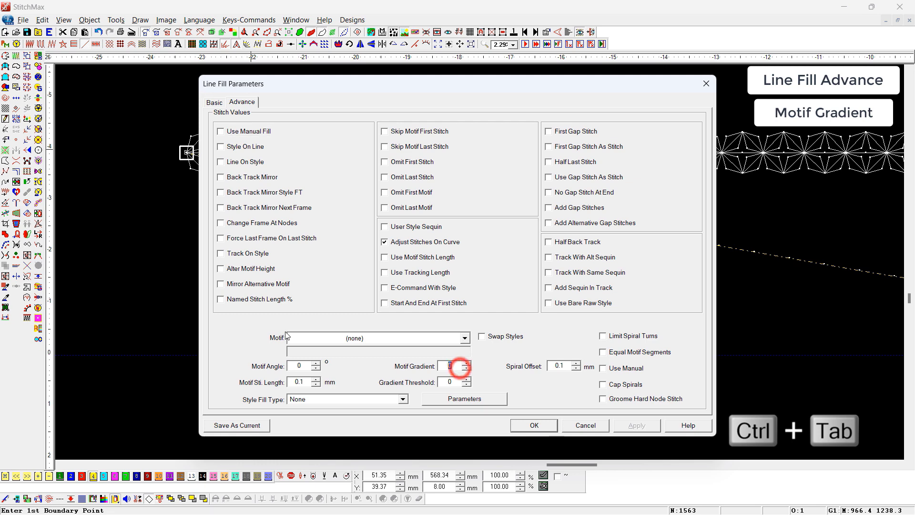
{"action": "type", "text": "98"}
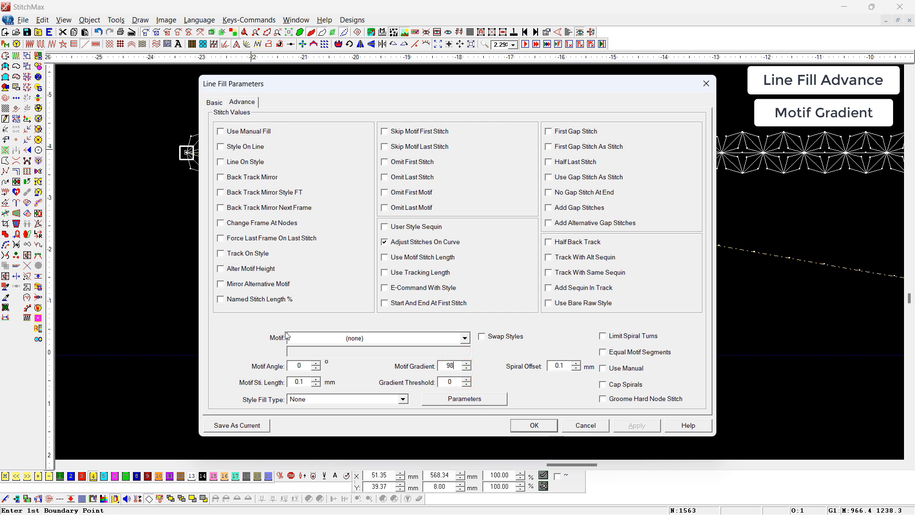
{"action": "key", "text": "Return"}
Examine how the motif widths change from the start to the end of the line
{"action": "key", "text": "minus"}
{"action": "key", "text": "minus"}
{"action": "key", "text": "minus"}
{"action": "key", "text": "minus"}
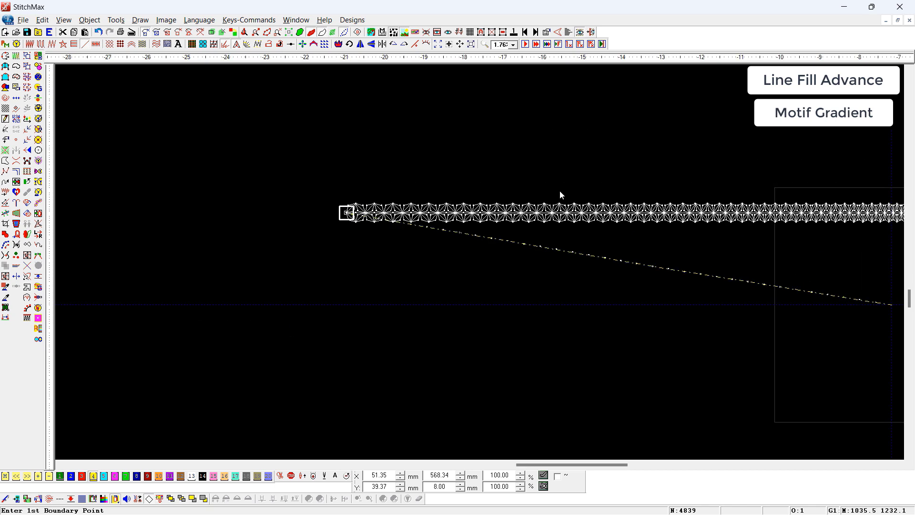
{"action": "left_click_drag", "start_coordinate": [685, 176], "coordinate": [904, 331]}
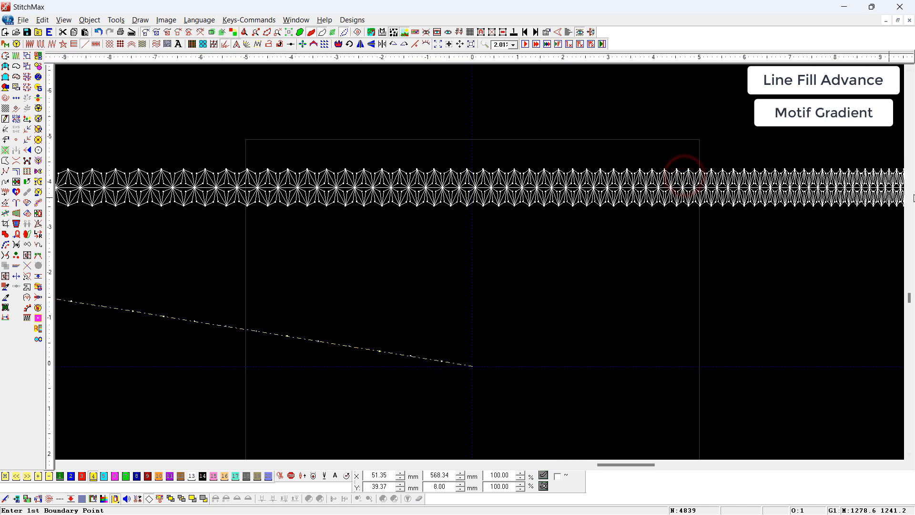
{"action": "key", "text": "minus"}
{"action": "key", "text": "minus"}
{"action": "key", "text": "minus"}
{"action": "key", "text": "minus"}
{"action": "left_click_drag", "start_coordinate": [735, 184], "coordinate": [913, 330]}
{"action": "key", "text": "minus"}
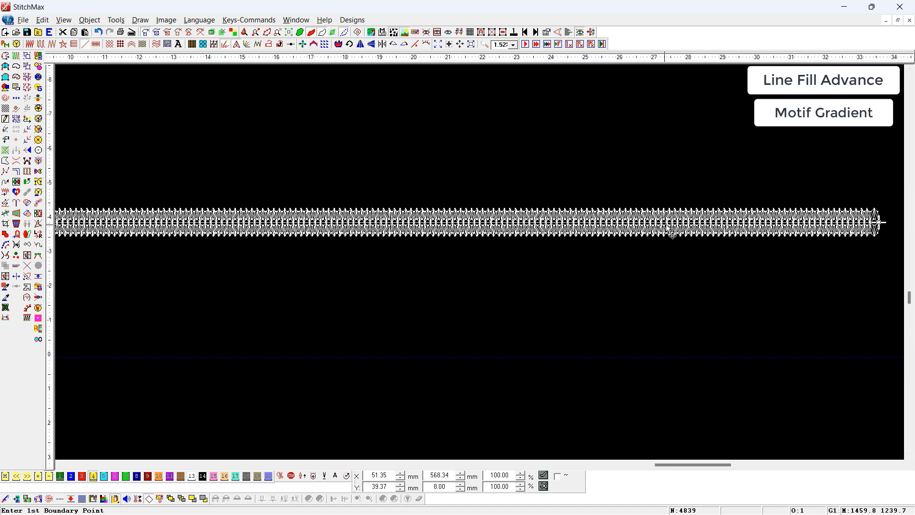
Enable Alter Motif Height for the line in the advanced Line Fill parameters
{"action": "key", "text": "ctrl+Tab"}
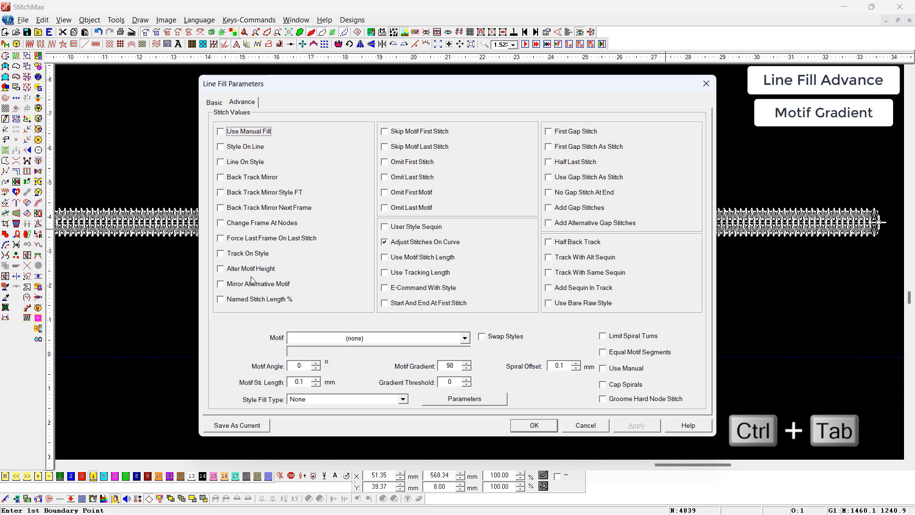
{"action": "left_click", "coordinate": [242, 268]}
{"action": "key", "text": "Return"}
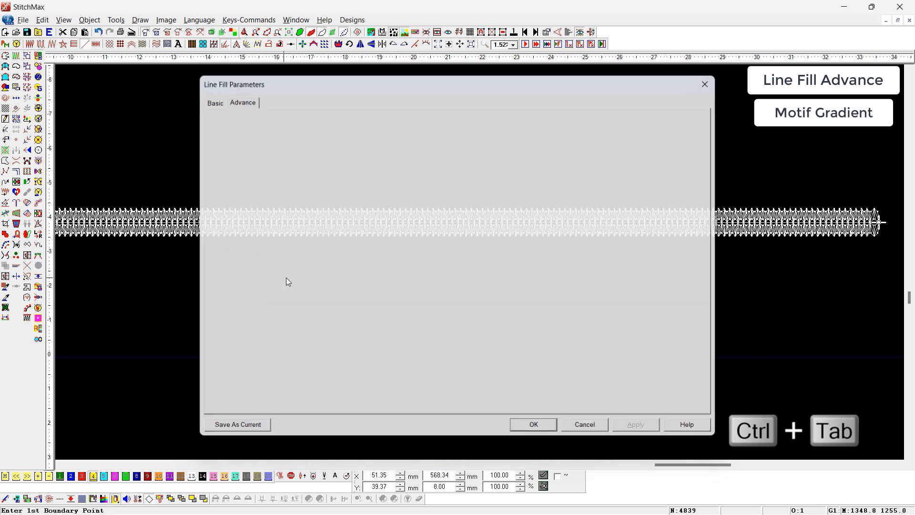
{"action": "left_click", "coordinate": [407, 265]}
Examine the motif sizes along the line and measure the height of the small motif beside the last one
{"action": "scroll", "coordinate": [407, 264], "scroll_direction": "down", "scroll_amount": 2}
{"action": "left_click_drag", "start_coordinate": [219, 192], "coordinate": [6, 299]}
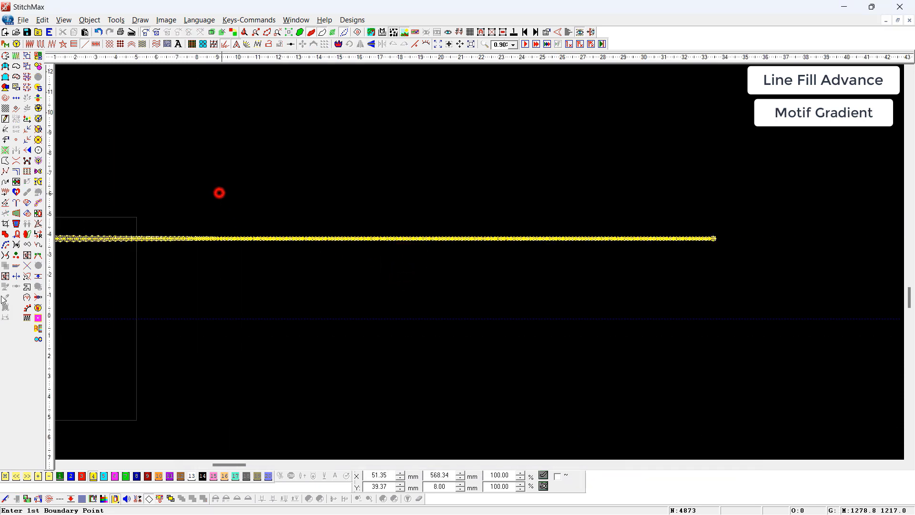
{"action": "left_click_drag", "start_coordinate": [148, 187], "coordinate": [6, 330]}
{"action": "scroll", "coordinate": [117, 239], "scroll_direction": "down", "scroll_amount": 5}
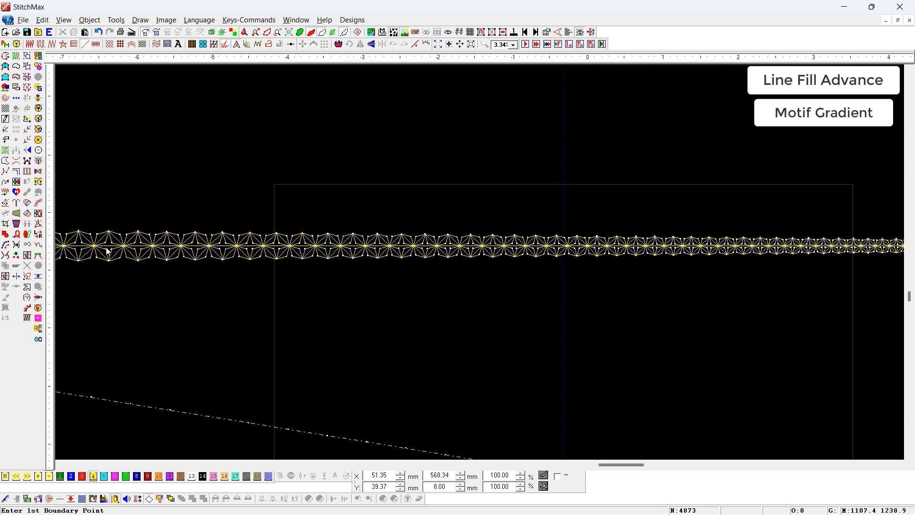
{"action": "scroll", "coordinate": [112, 255], "scroll_direction": "down", "scroll_amount": 4}
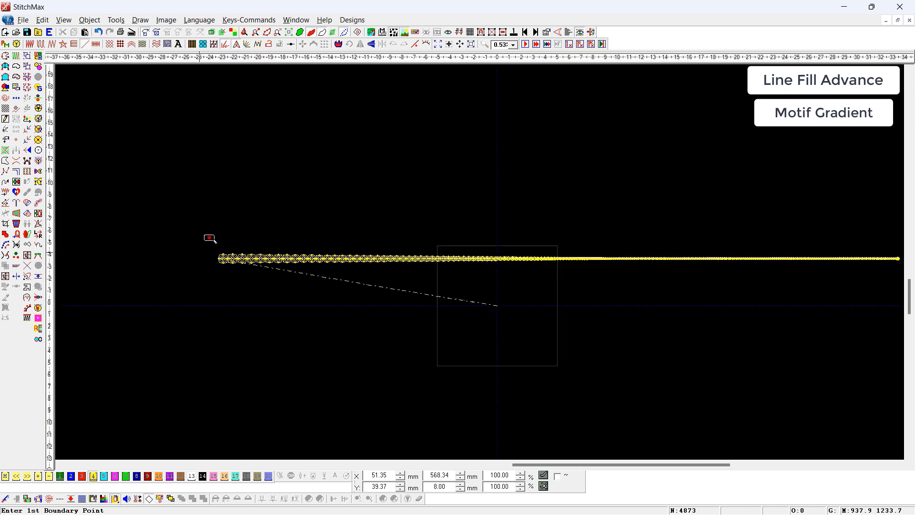
{"action": "left_click_drag", "start_coordinate": [210, 238], "coordinate": [248, 271]}
{"action": "key", "text": "0"}
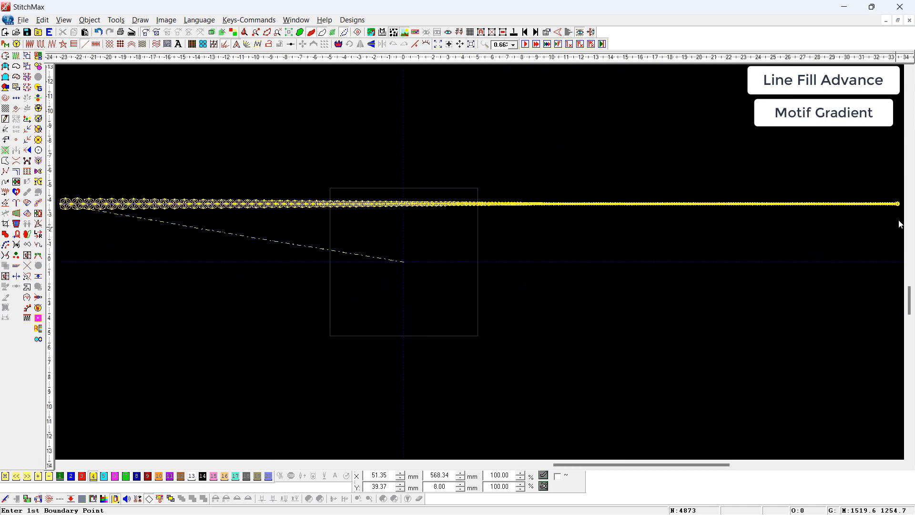
{"action": "left_click_drag", "start_coordinate": [892, 197], "coordinate": [887, 222]}
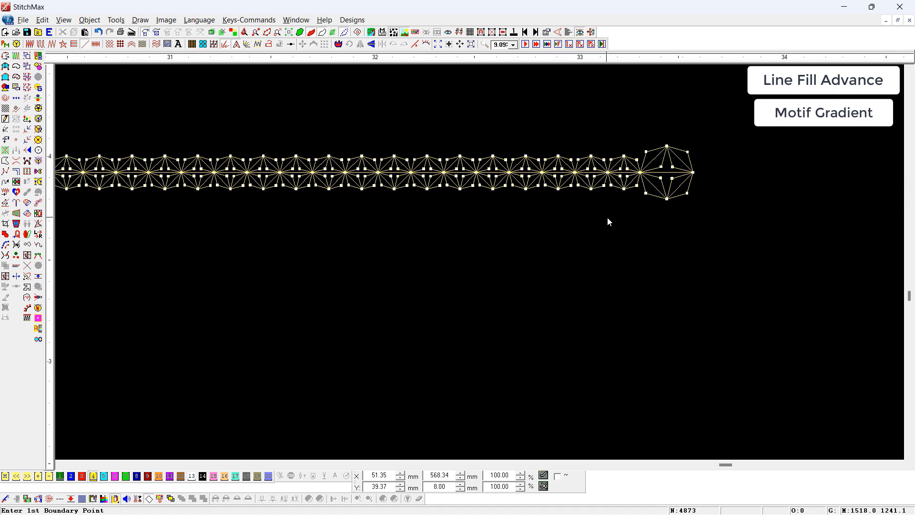
{"action": "left_click", "coordinate": [624, 188]}
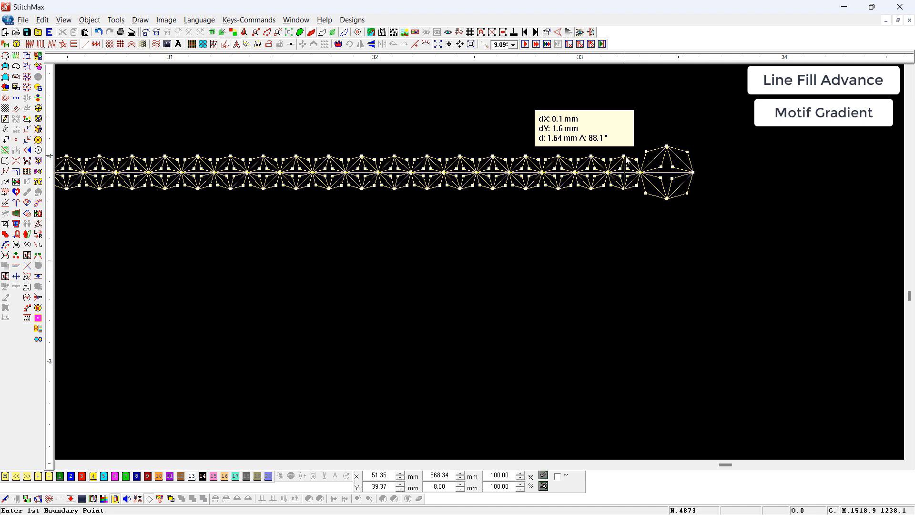
{"action": "key", "text": "Escape"}
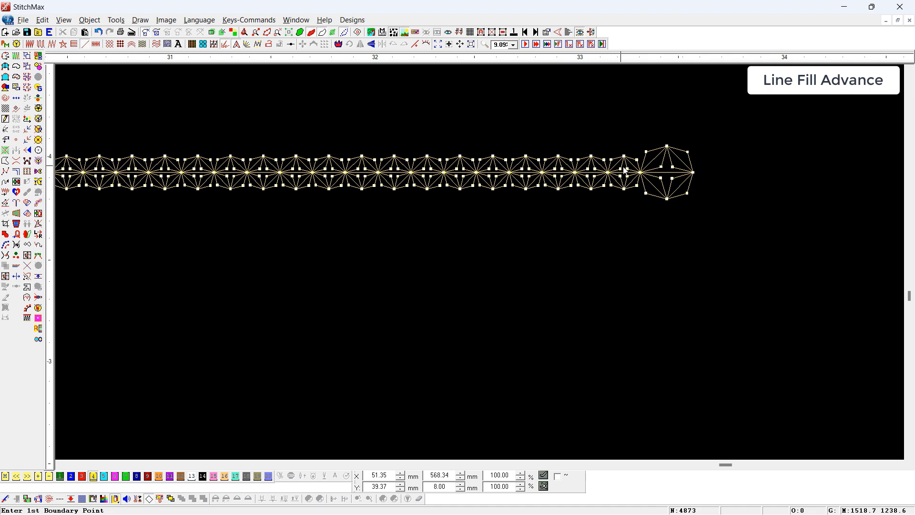
Raise the line's Gradient Threshold in the advanced Line Fill parameters
{"action": "scroll", "coordinate": [624, 167], "scroll_direction": "down", "scroll_amount": 2}
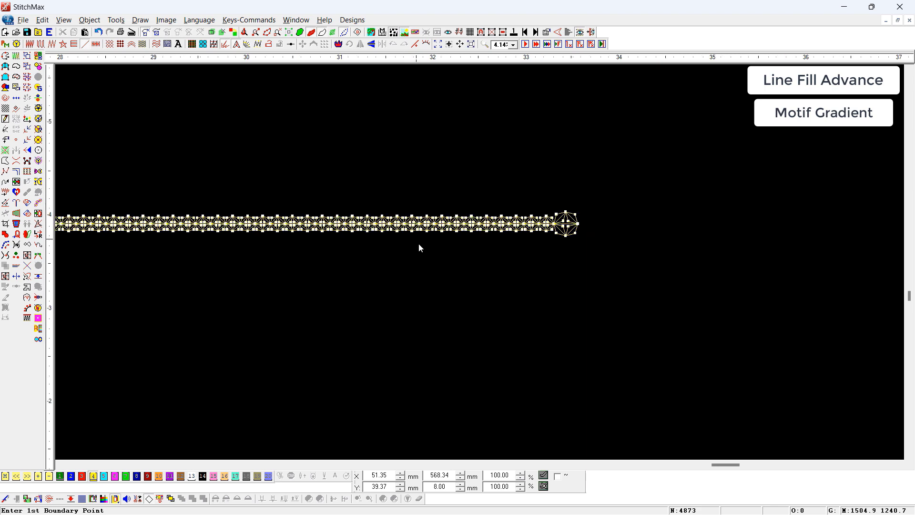
{"action": "key", "text": "ctrl+Tab"}
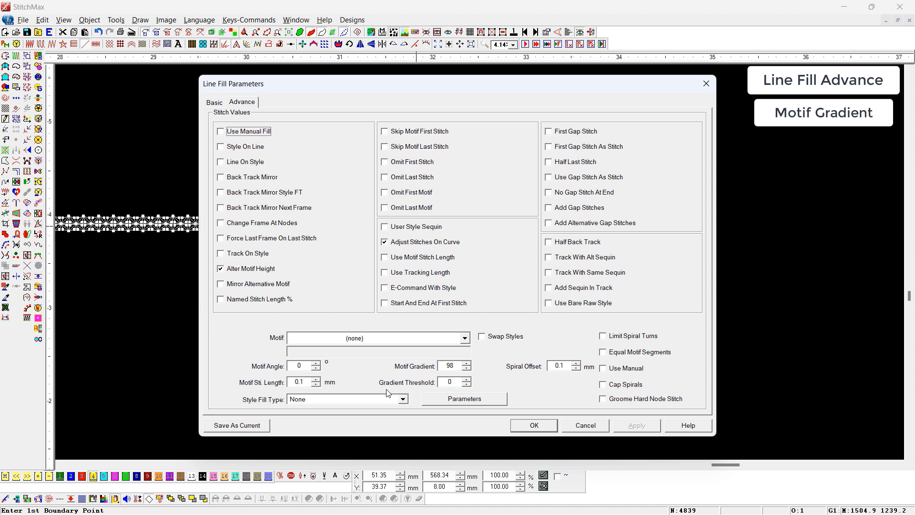
{"action": "double_click", "coordinate": [452, 382]}
{"action": "key", "text": "Return"}
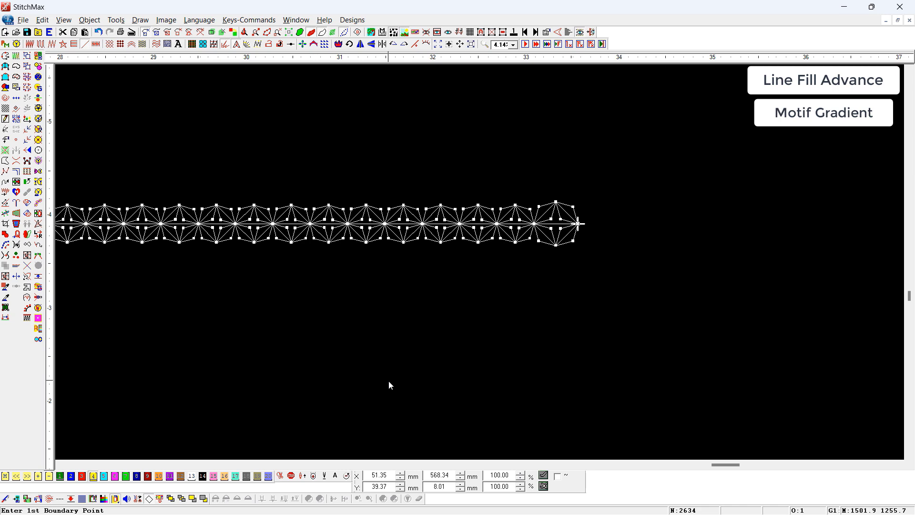
{"action": "scroll", "coordinate": [330, 355], "scroll_direction": "down", "scroll_amount": 5}
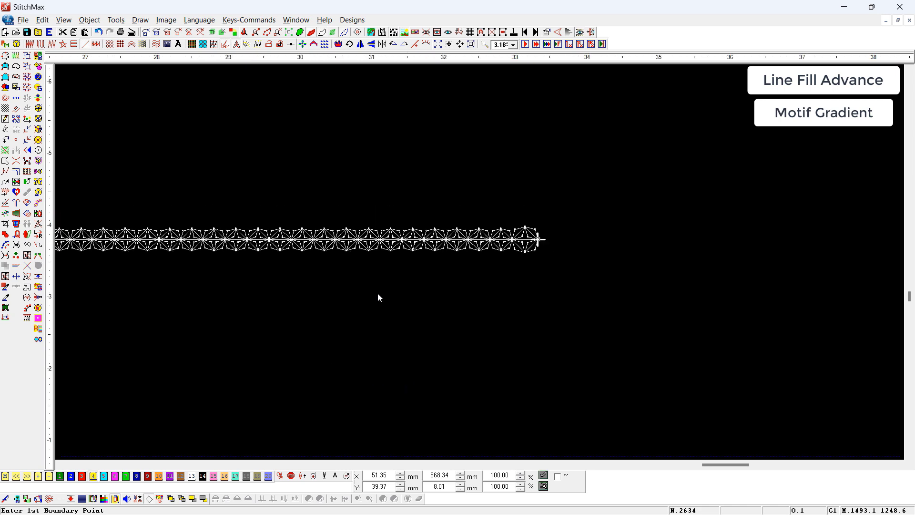
Measure the height of one of the small motifs in the middle of the line
{"action": "scroll", "coordinate": [302, 231], "scroll_direction": "up", "scroll_amount": 8}
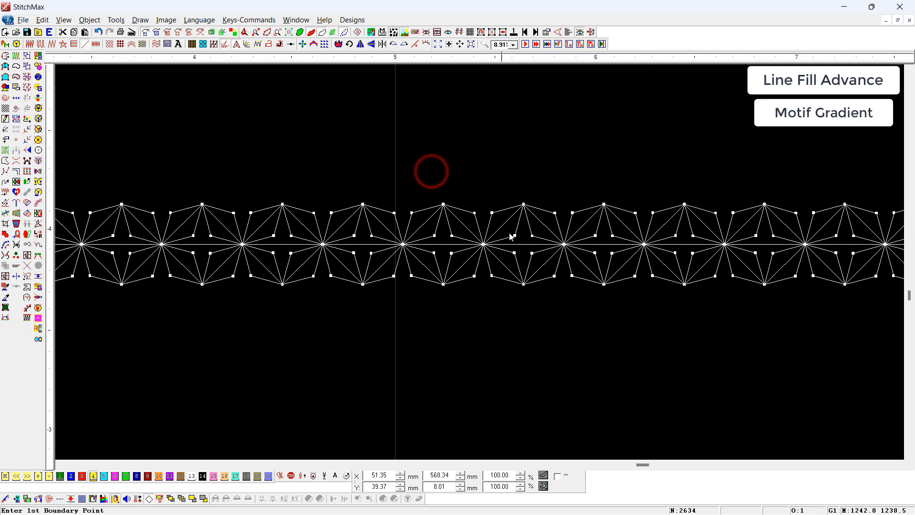
{"action": "left_click", "coordinate": [522, 285]}
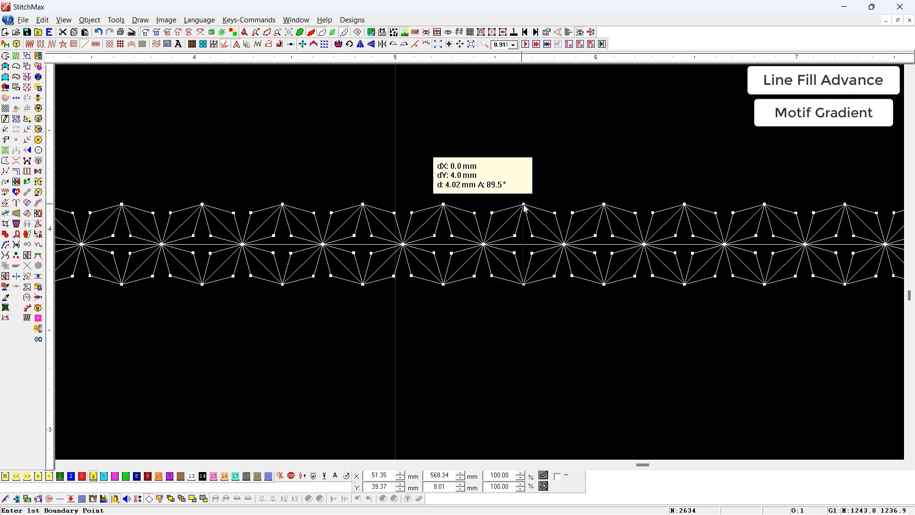
Draw a horizontal reference line about 106 mm long along the lower tips of the small motifs
{"action": "key", "text": "F6"}
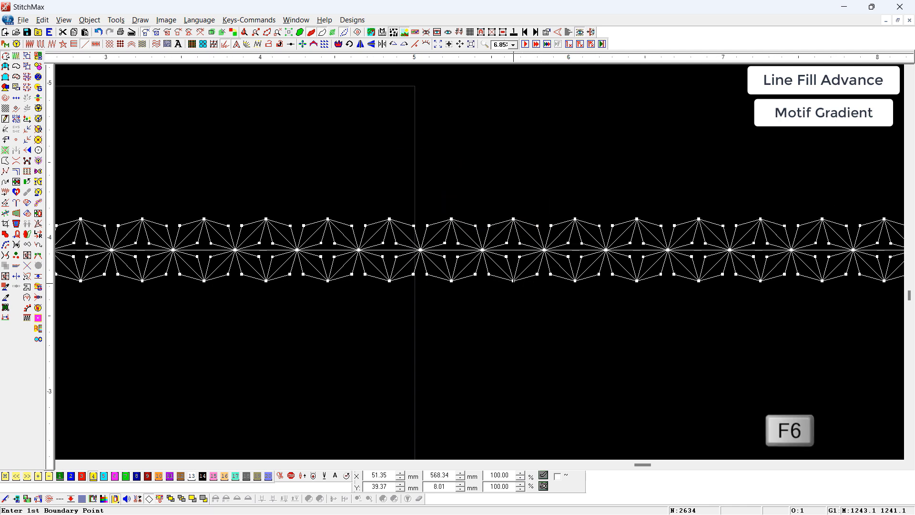
{"action": "left_click", "coordinate": [515, 280]}
{"action": "key", "text": "F6"}
{"action": "key", "text": "F6"}
{"action": "key", "text": "F6"}
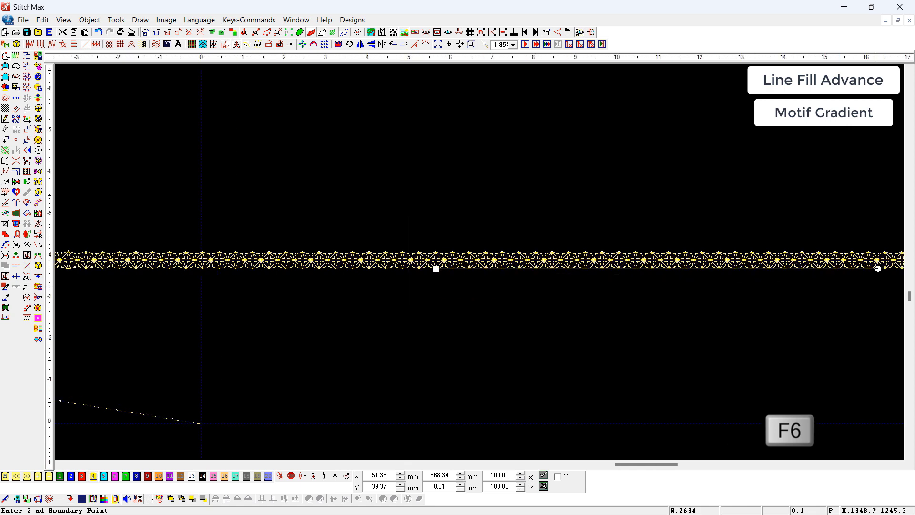
{"action": "left_click", "coordinate": [878, 268]}
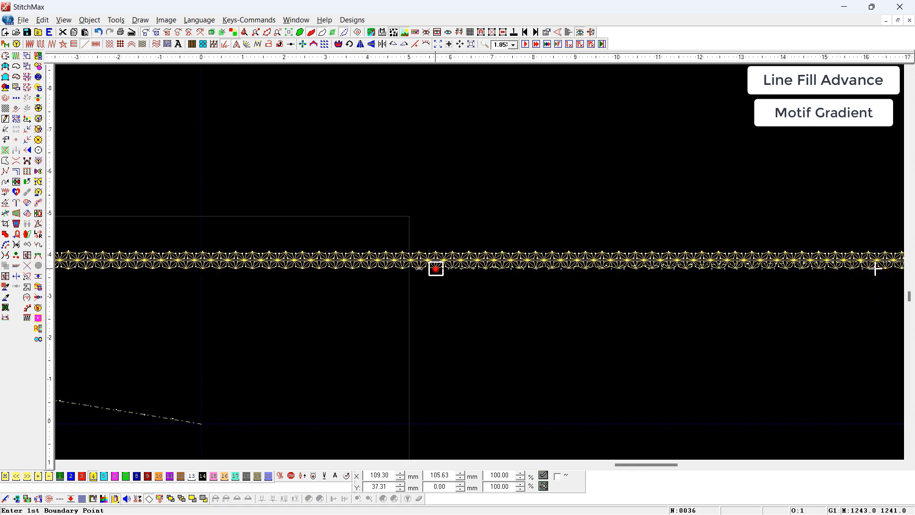
Extend the reference line's start point horizontally past the larger motifs, making the line about 225 mm long
{"action": "left_click_drag", "start_coordinate": [436, 269], "coordinate": [85, 268]}
{"action": "left_click_drag", "start_coordinate": [263, 233], "coordinate": [30, 346]}
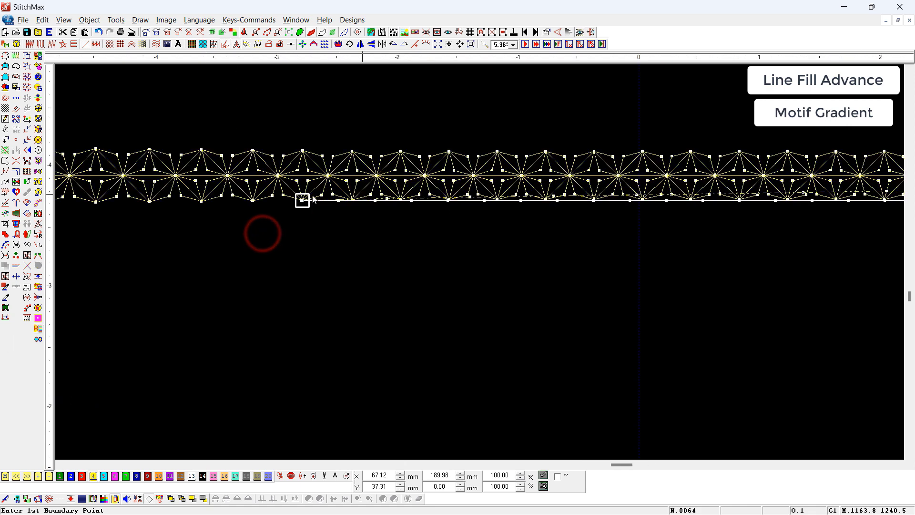
{"action": "left_click_drag", "start_coordinate": [302, 200], "coordinate": [65, 200]}
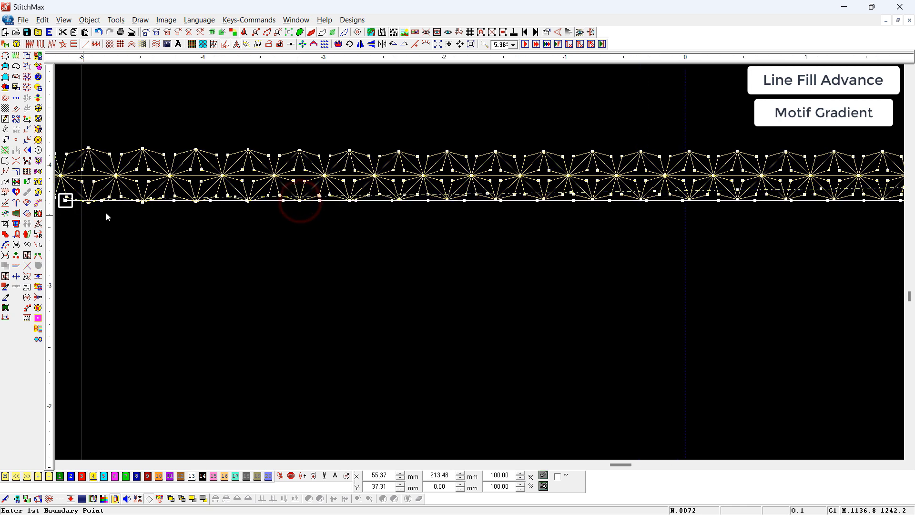
{"action": "scroll", "coordinate": [106, 213], "scroll_direction": "down", "scroll_amount": 1}
{"action": "left_click_drag", "start_coordinate": [311, 167], "coordinate": [3, 265]}
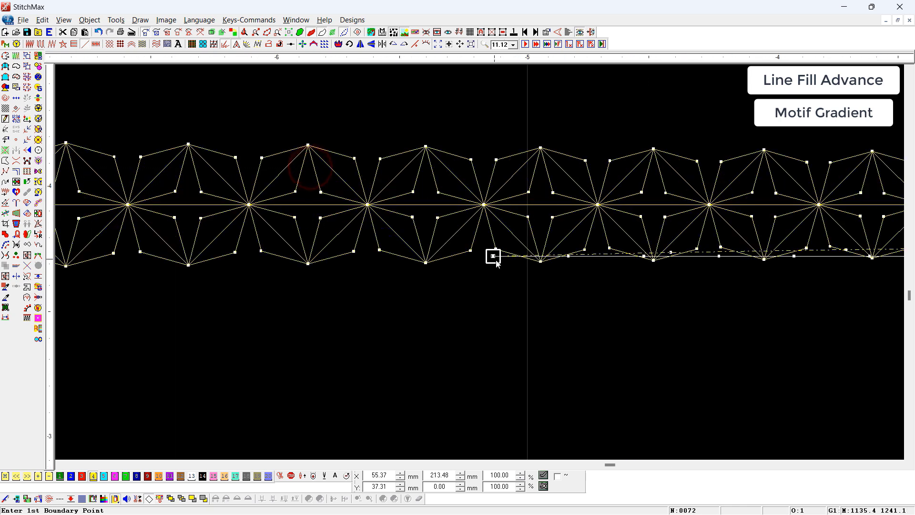
{"action": "left_click_drag", "start_coordinate": [493, 257], "coordinate": [201, 262]}
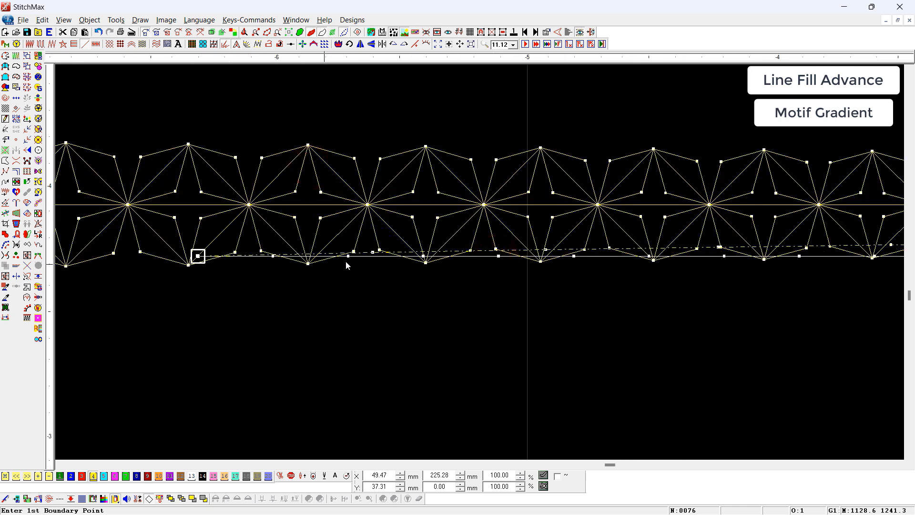